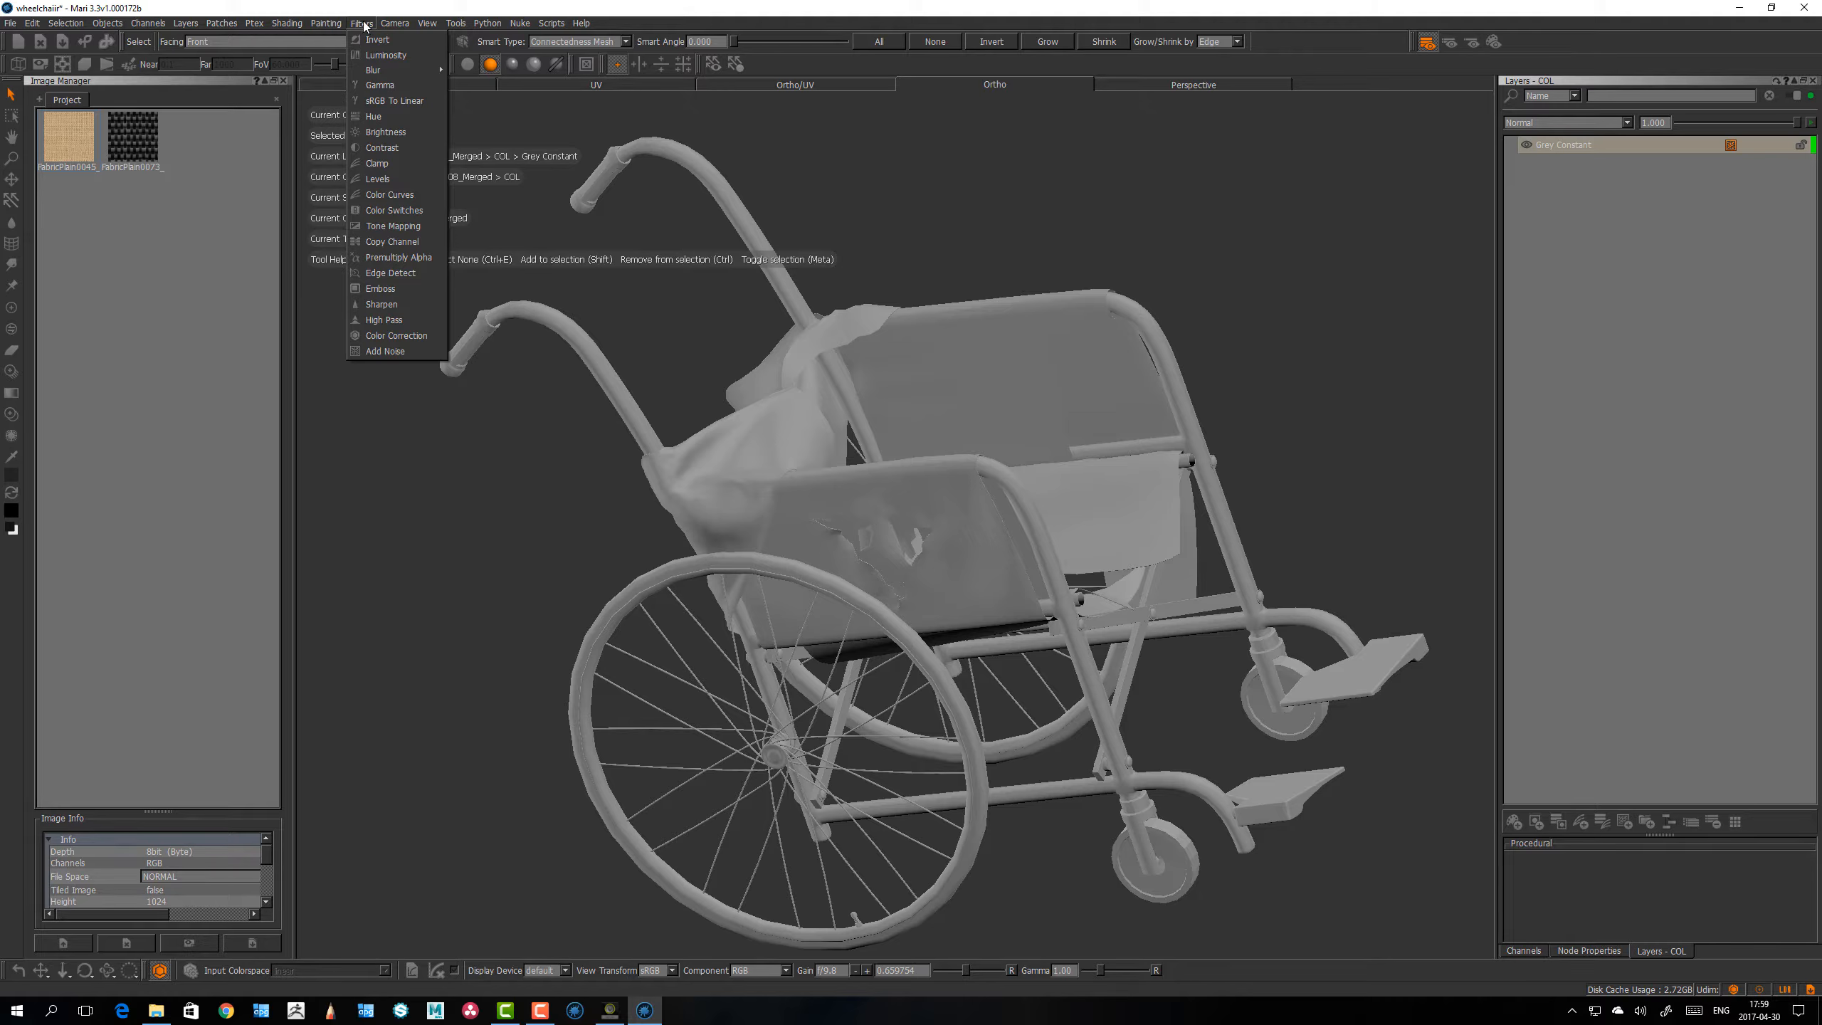
left_click(362, 25)
left_click(366, 26)
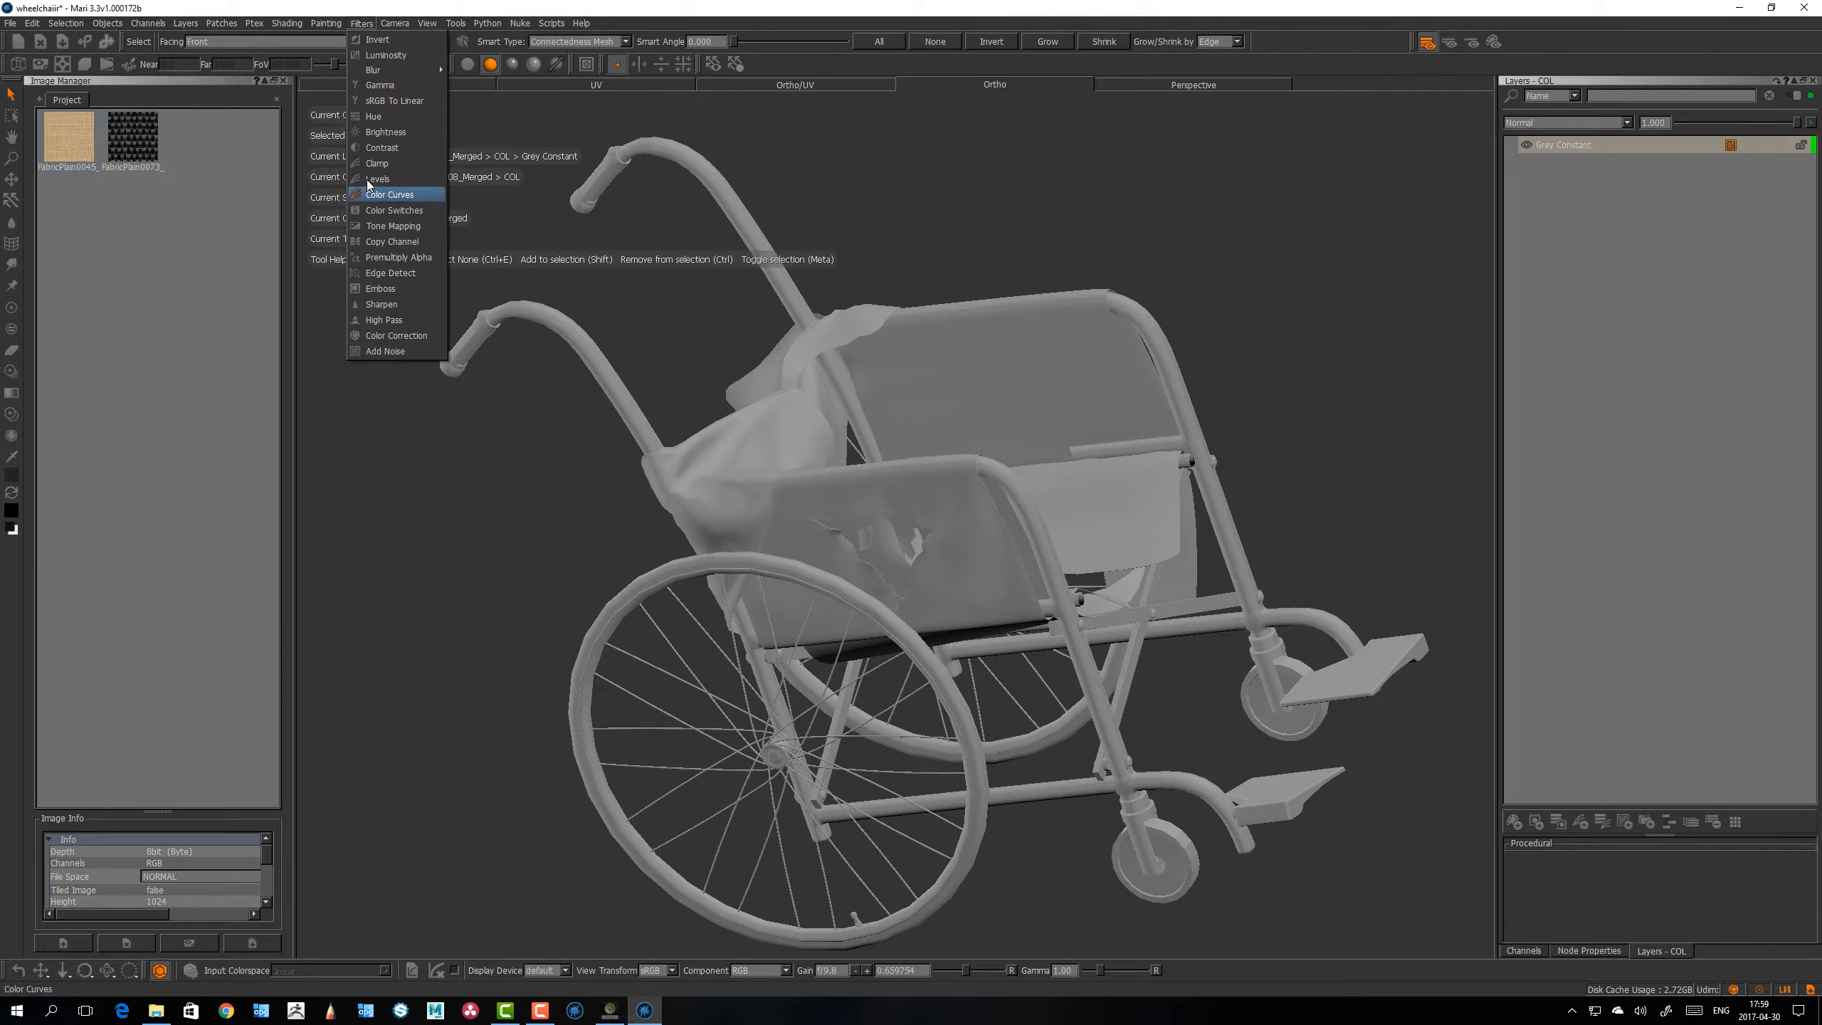
left_click(361, 23)
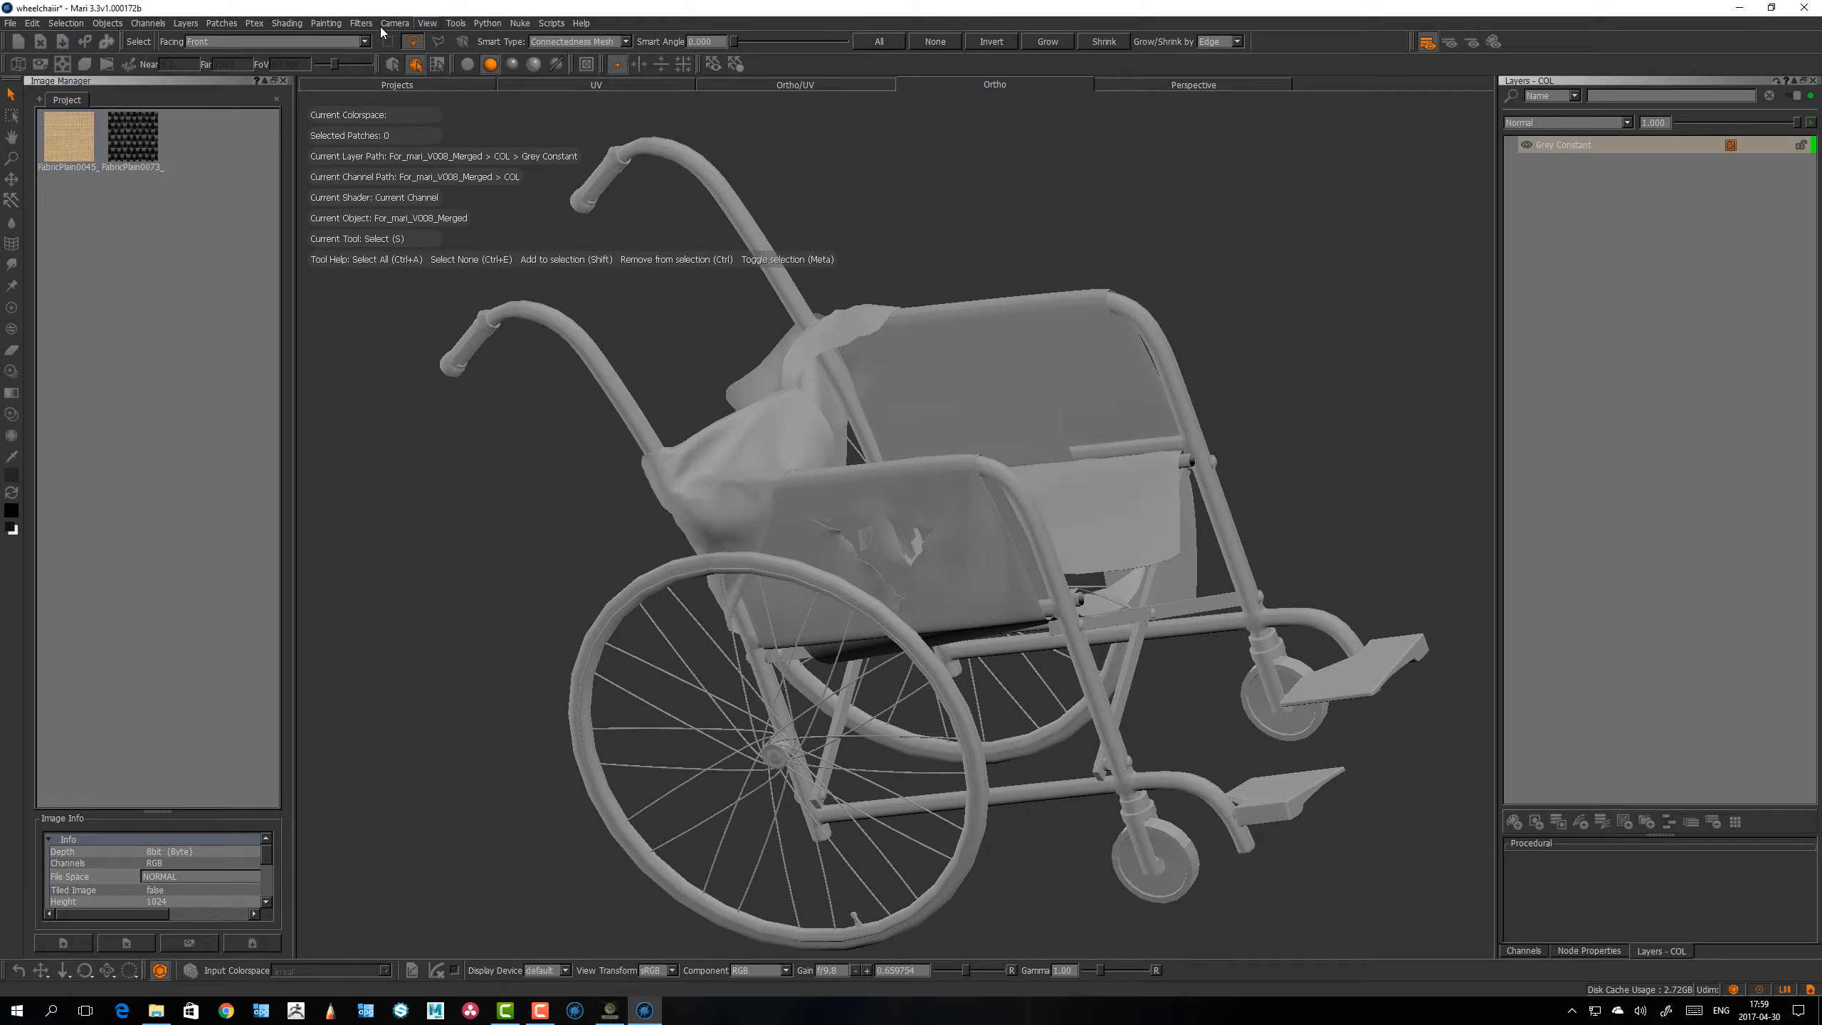
Step: Preview the burlap fabric image from the project images at larger size and close the preview
double_click(67, 150)
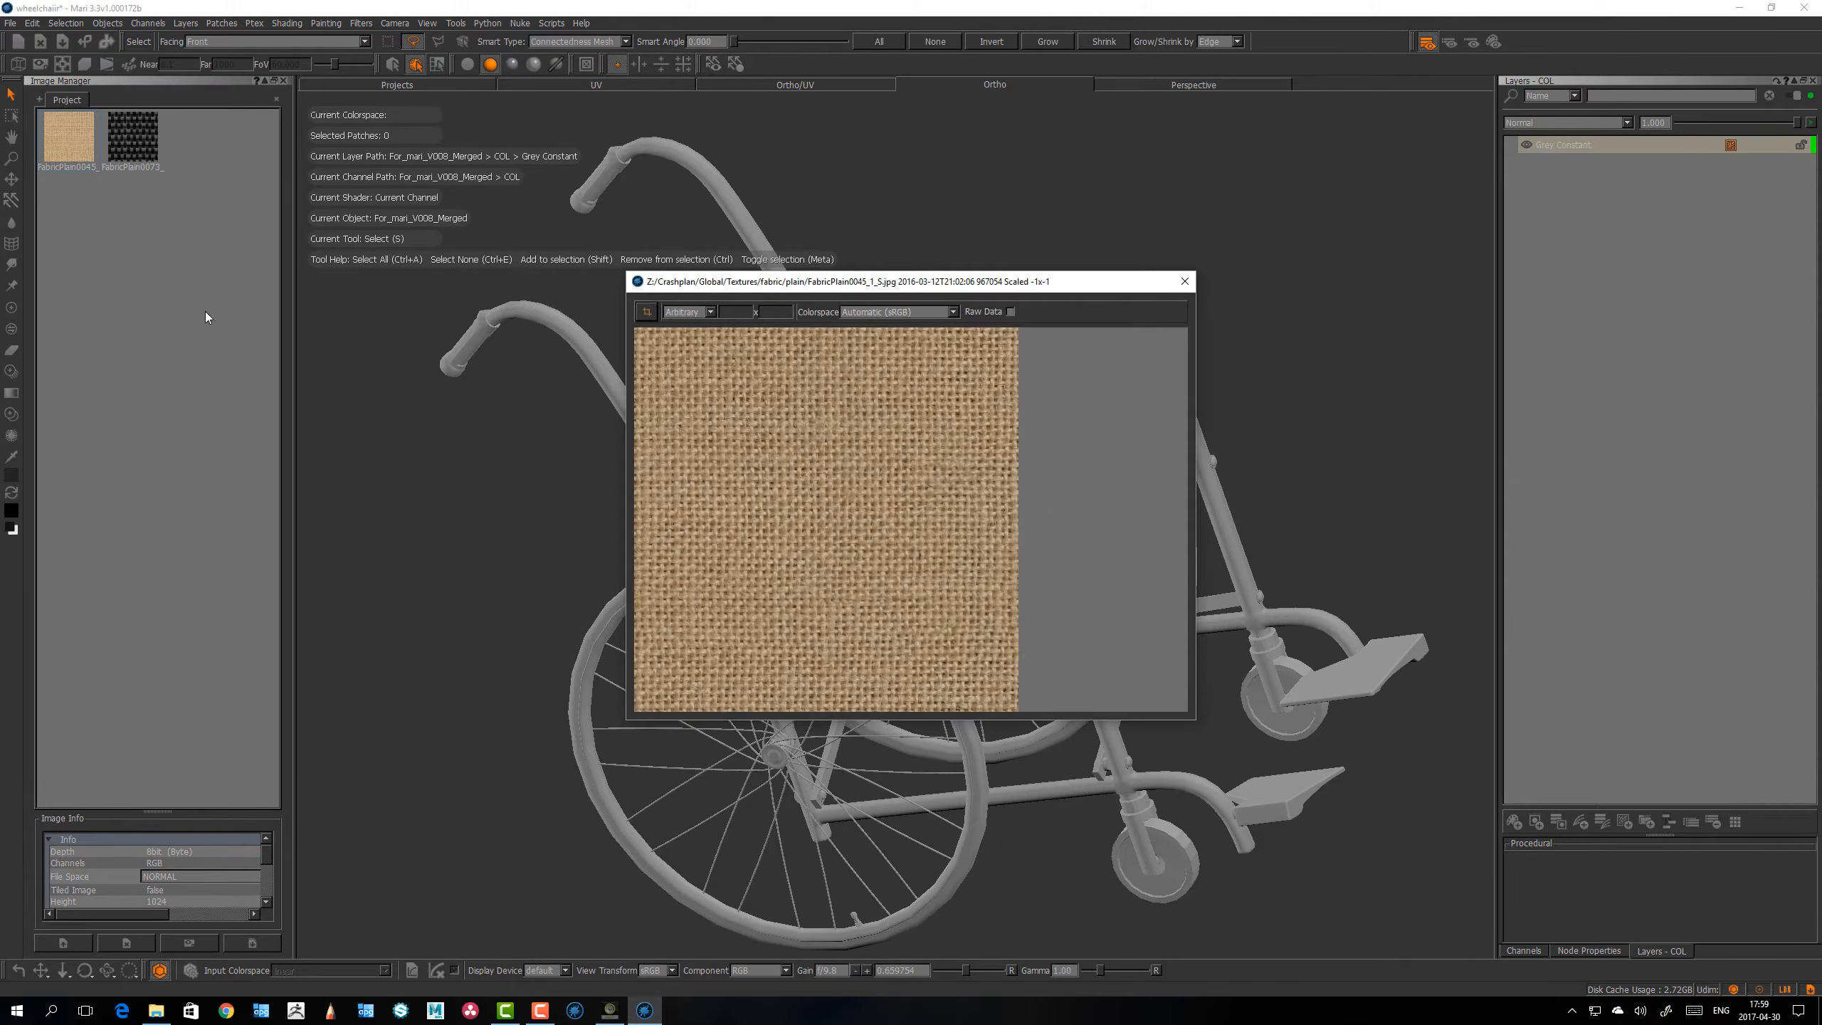
left_click(1184, 281)
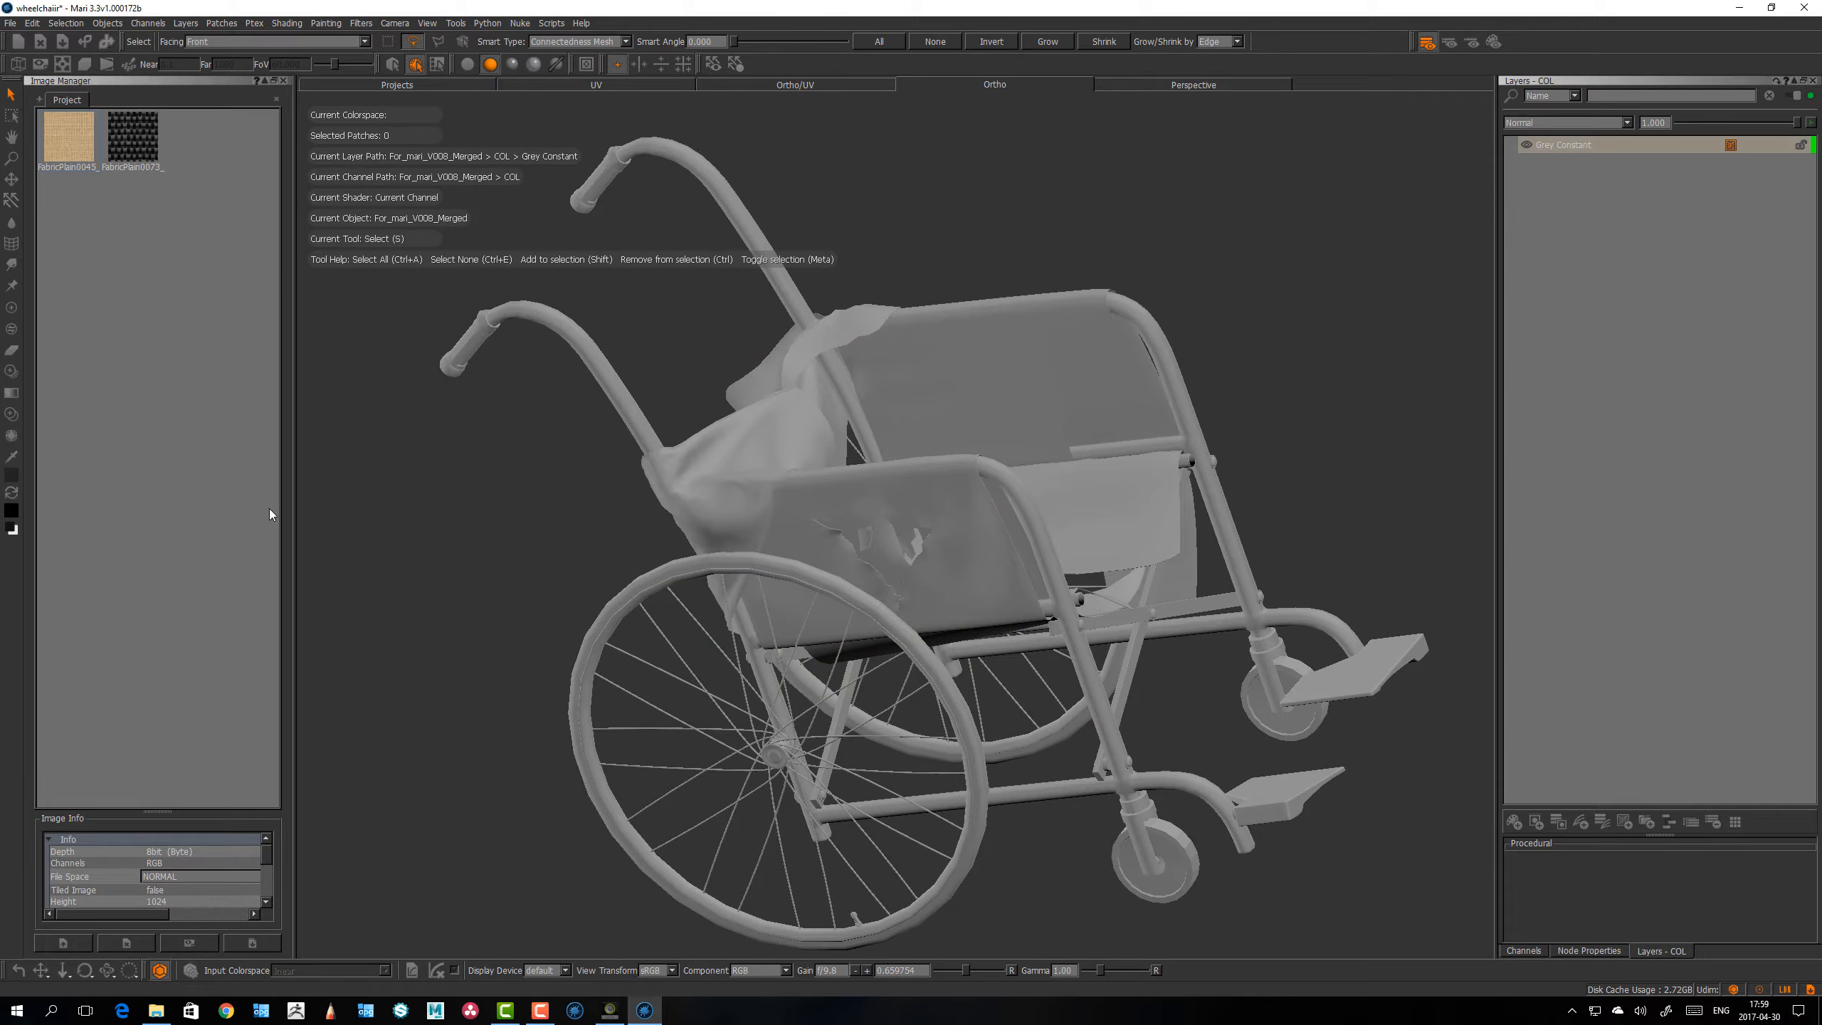
Step: Add a Tiled procedural layer above Grey Constant and use the burlap fabric as its tile image
left_click_drag(828, 598, 837, 607, "alt")
mouse_move(837, 607)
right_mouse_down("alt")
mouse_move(824, 558)
mouse_move(826, 584)
right_mouse_up("alt")
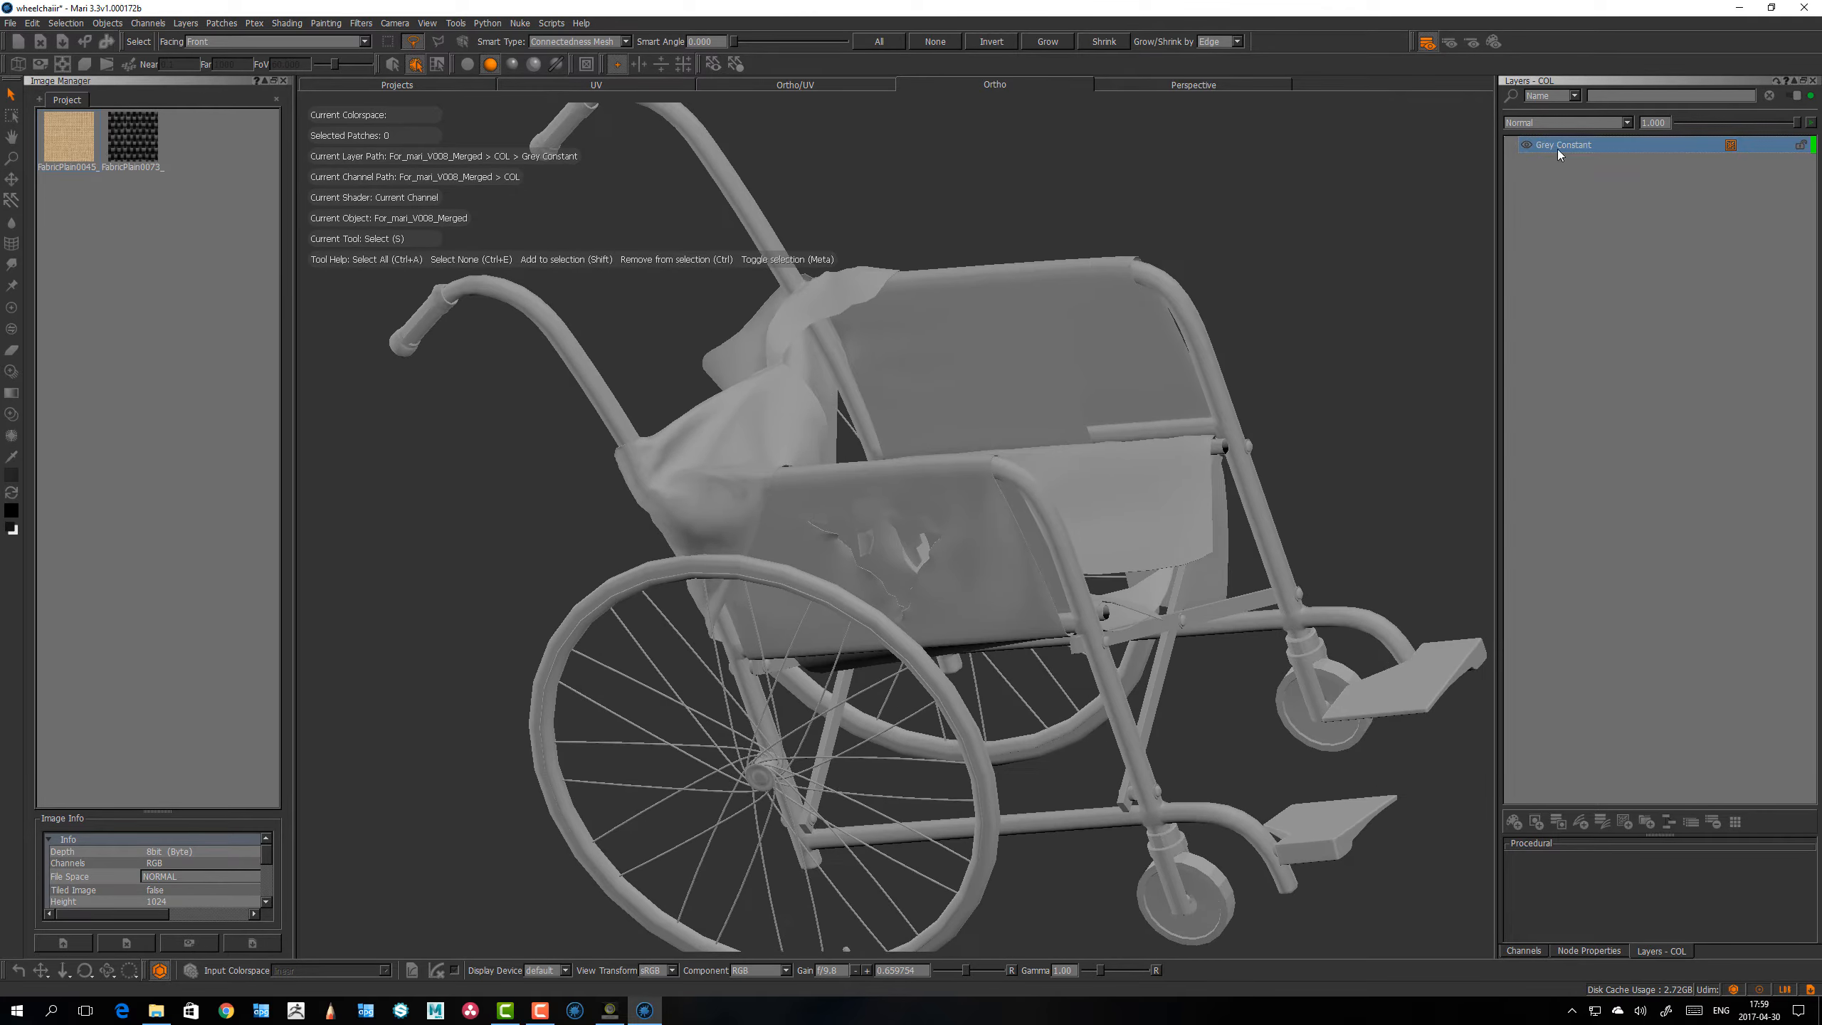
mouse_move(907, 479)
left_mouse_down("alt")
mouse_move(904, 459)
mouse_move(879, 466)
left_mouse_up("alt")
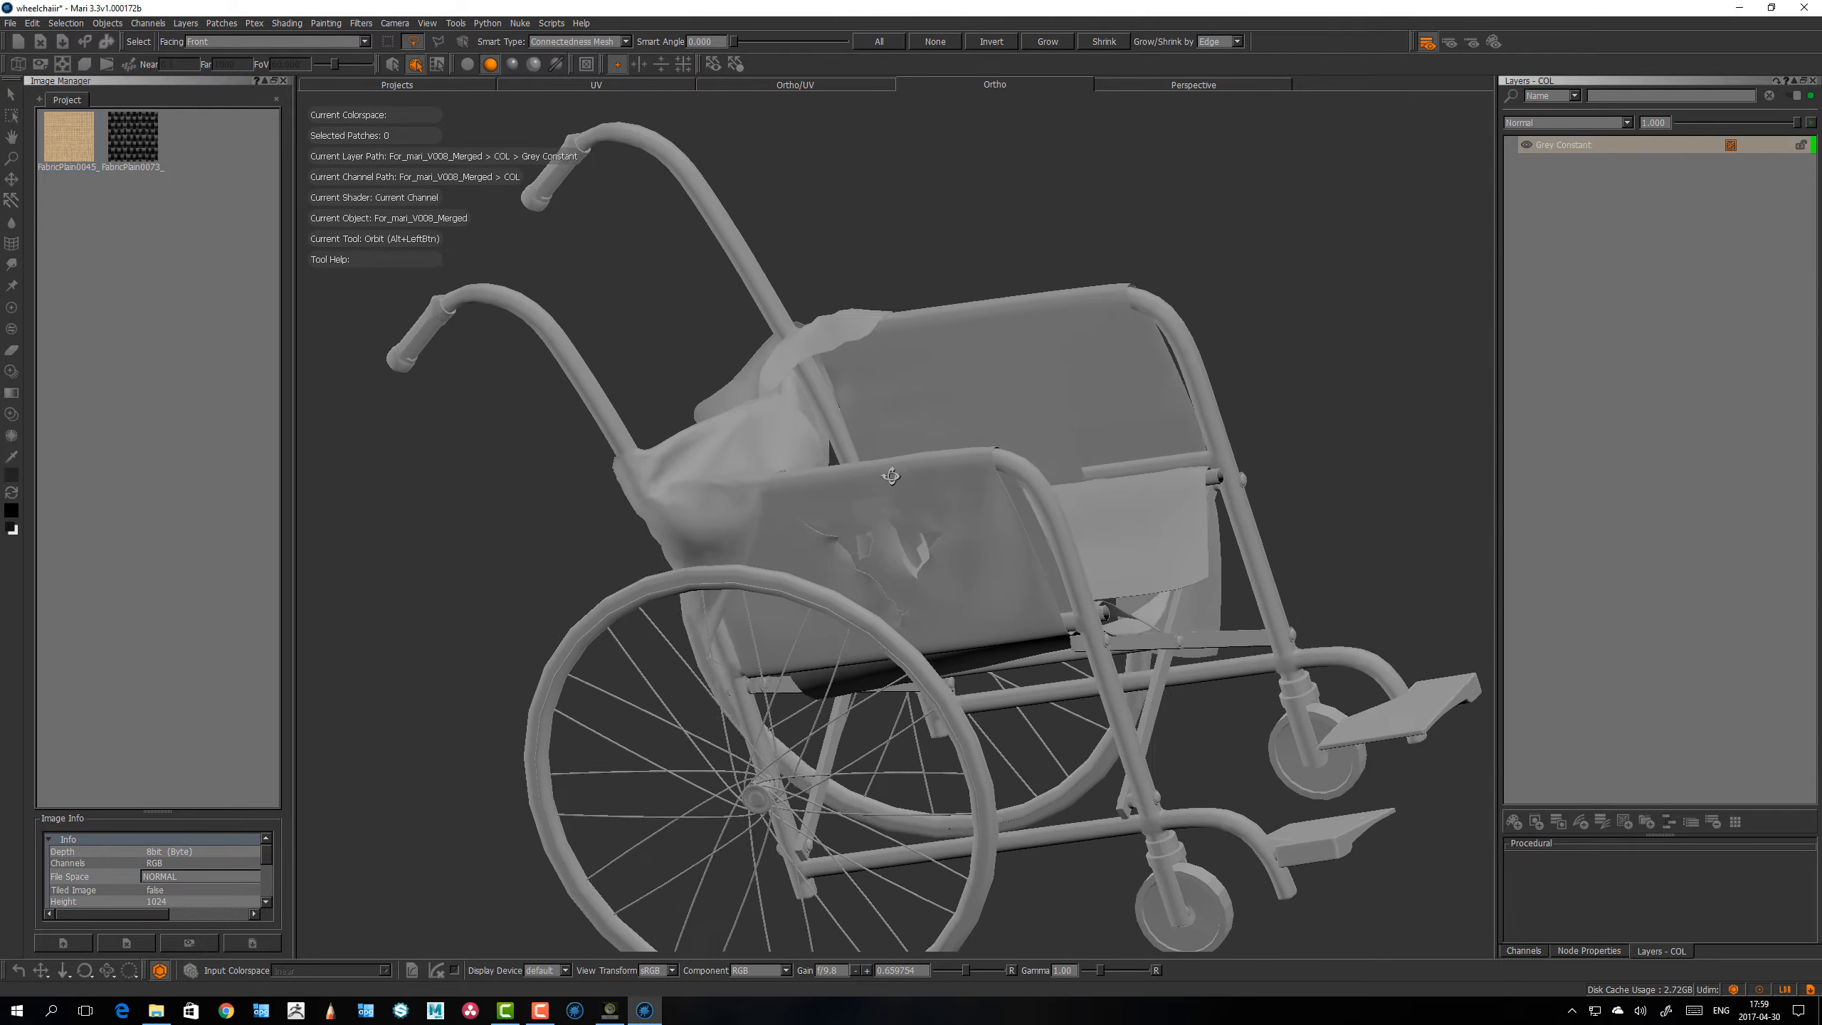
right_click_drag(879, 466, 898, 436, "alt")
key("Tab")
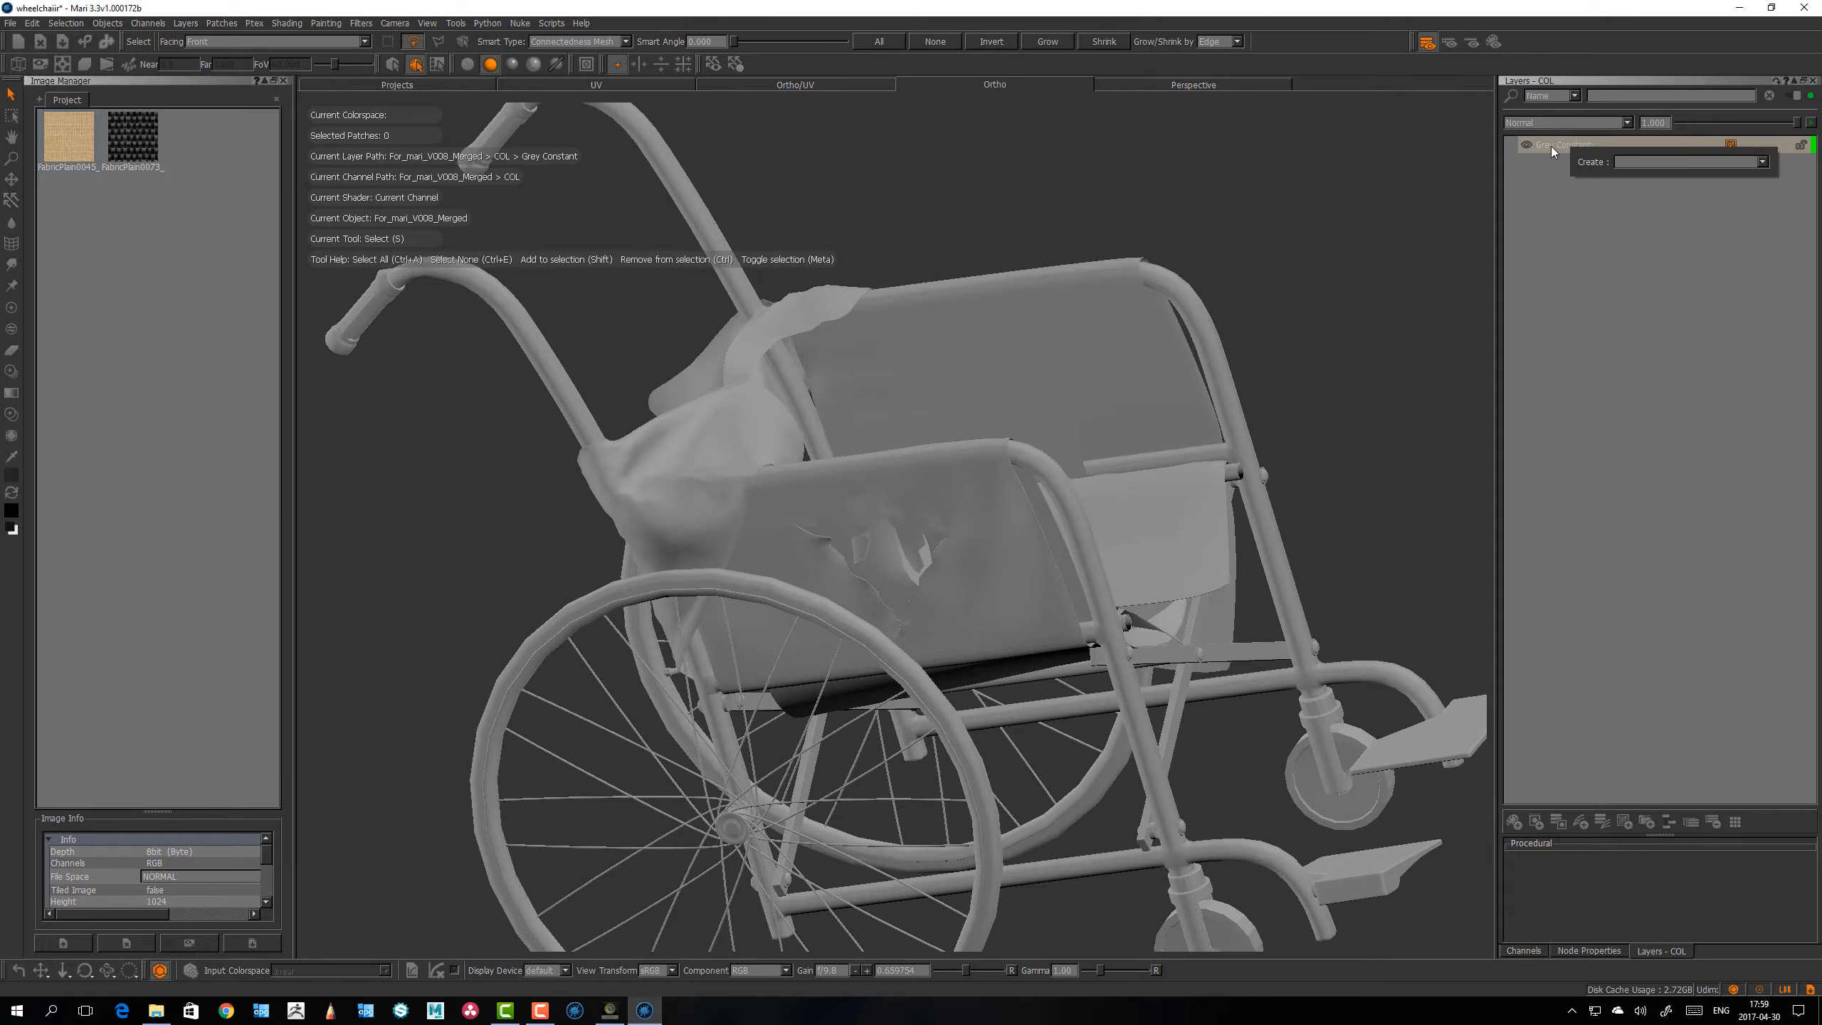
type("tio")
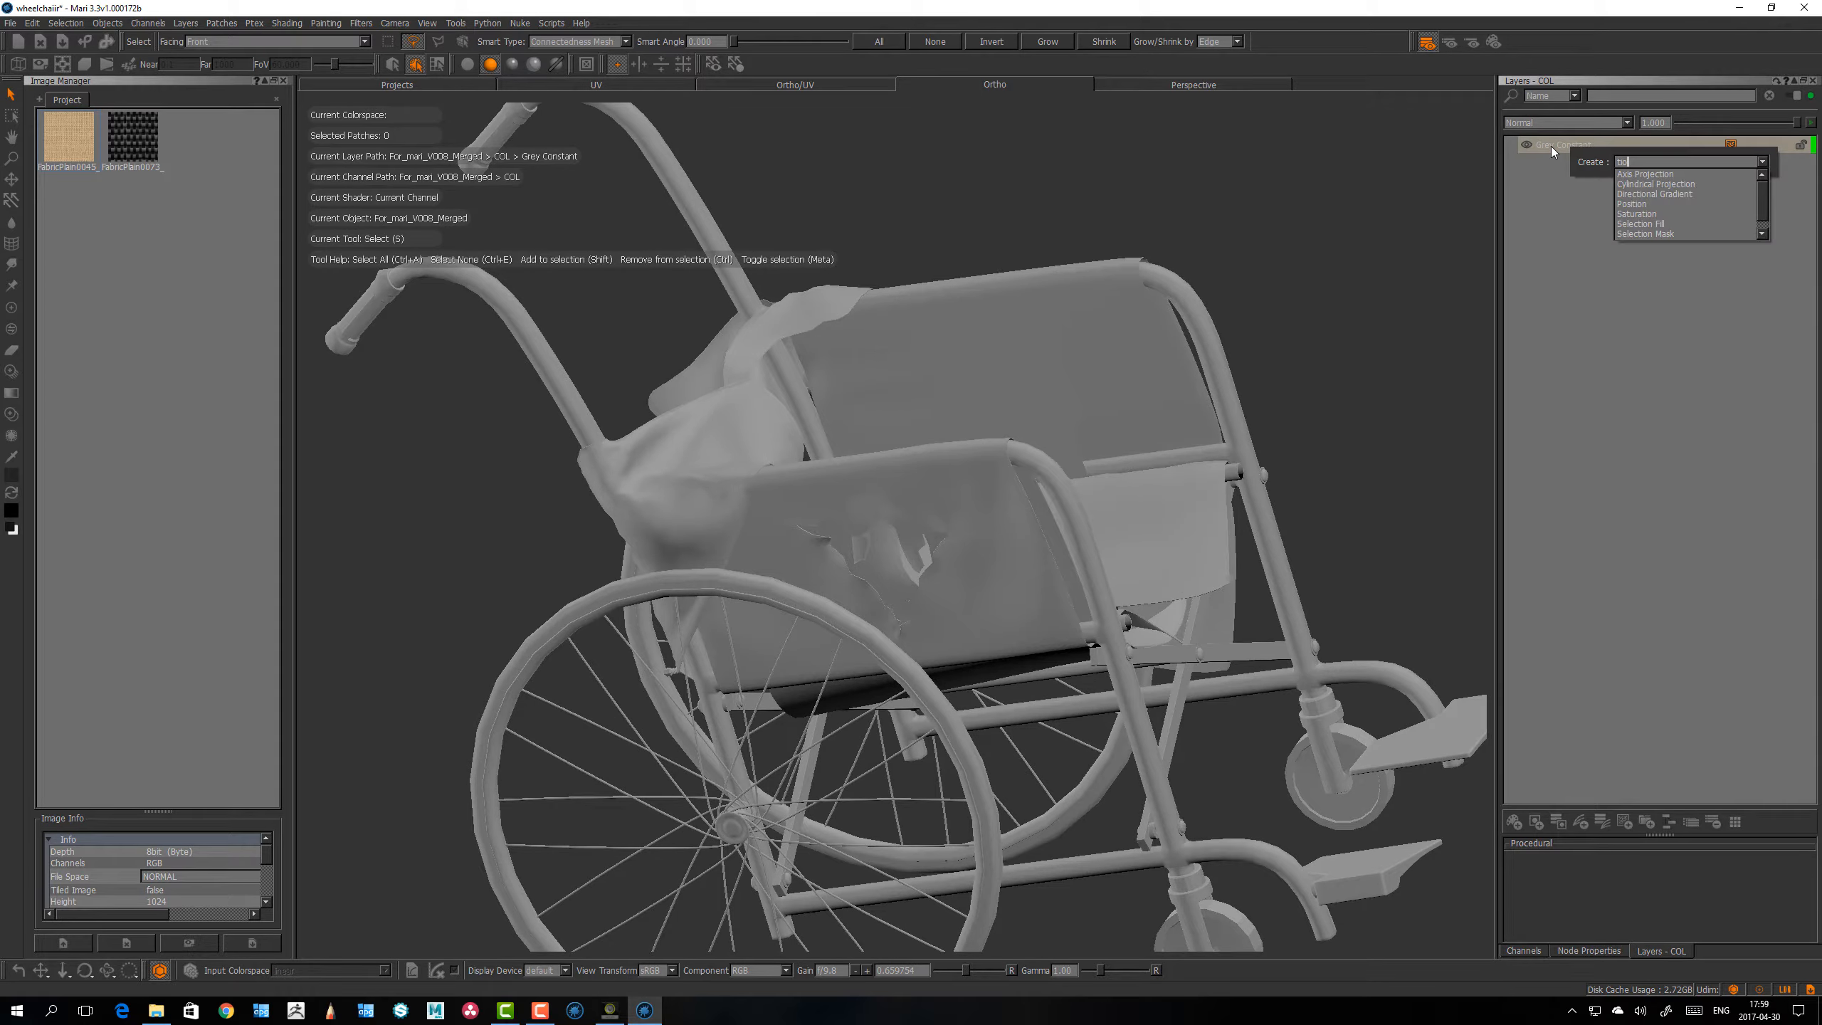
key("BackSpace")
key("BackSpace")
key("BackSpace")
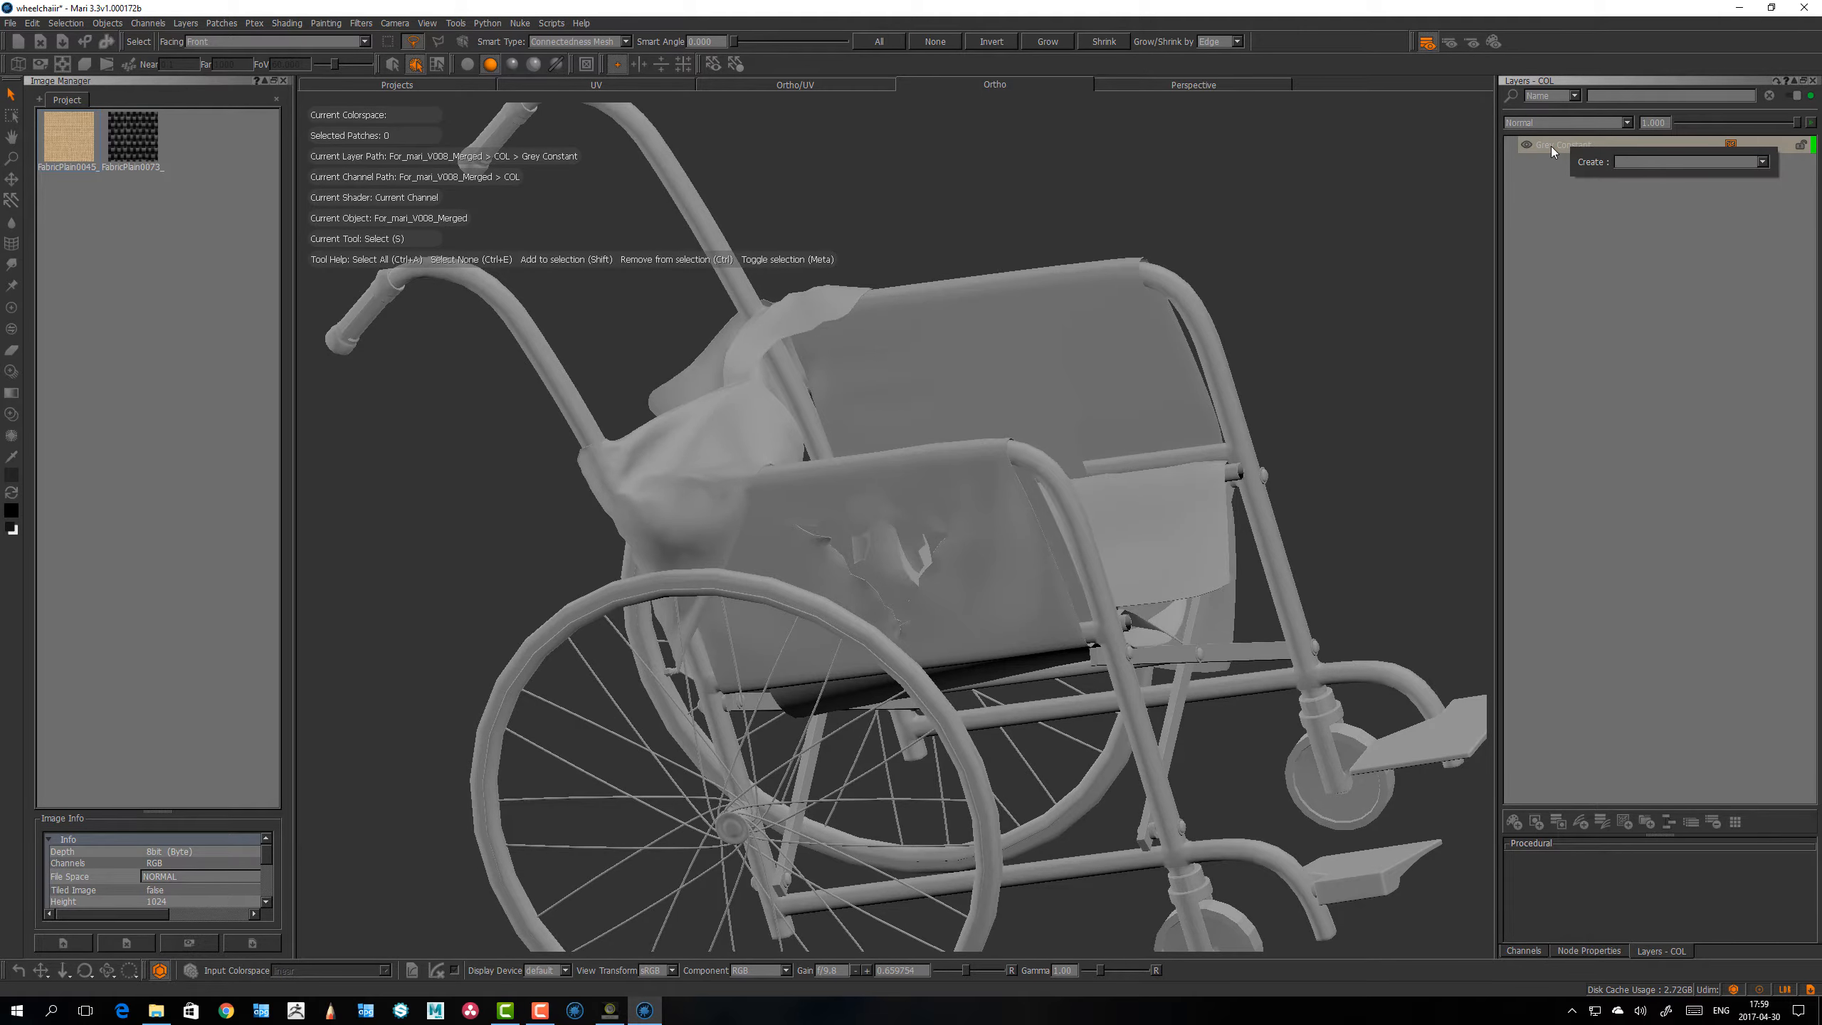
type("tiled")
key("Return")
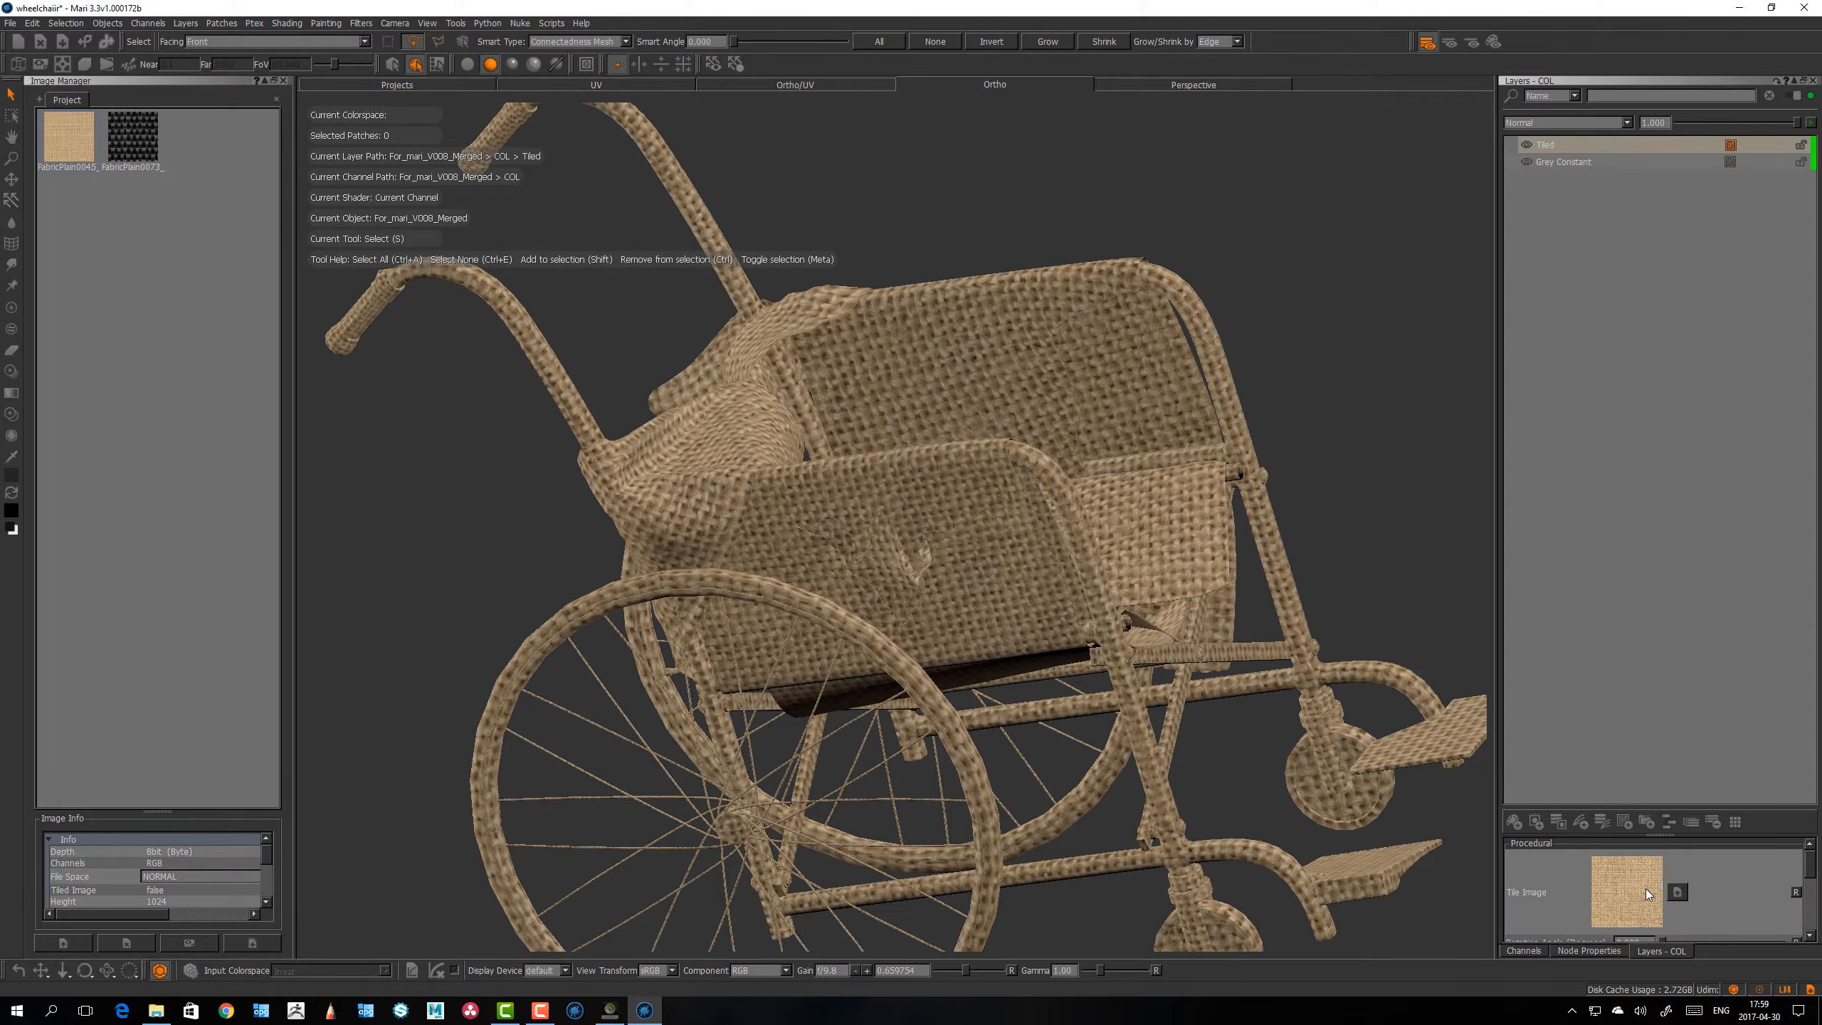
Step: Select the near side panel's patch under the armrest, check its extent, and clear the selection
right_click_drag(946, 516, 1061, 481, "alt")
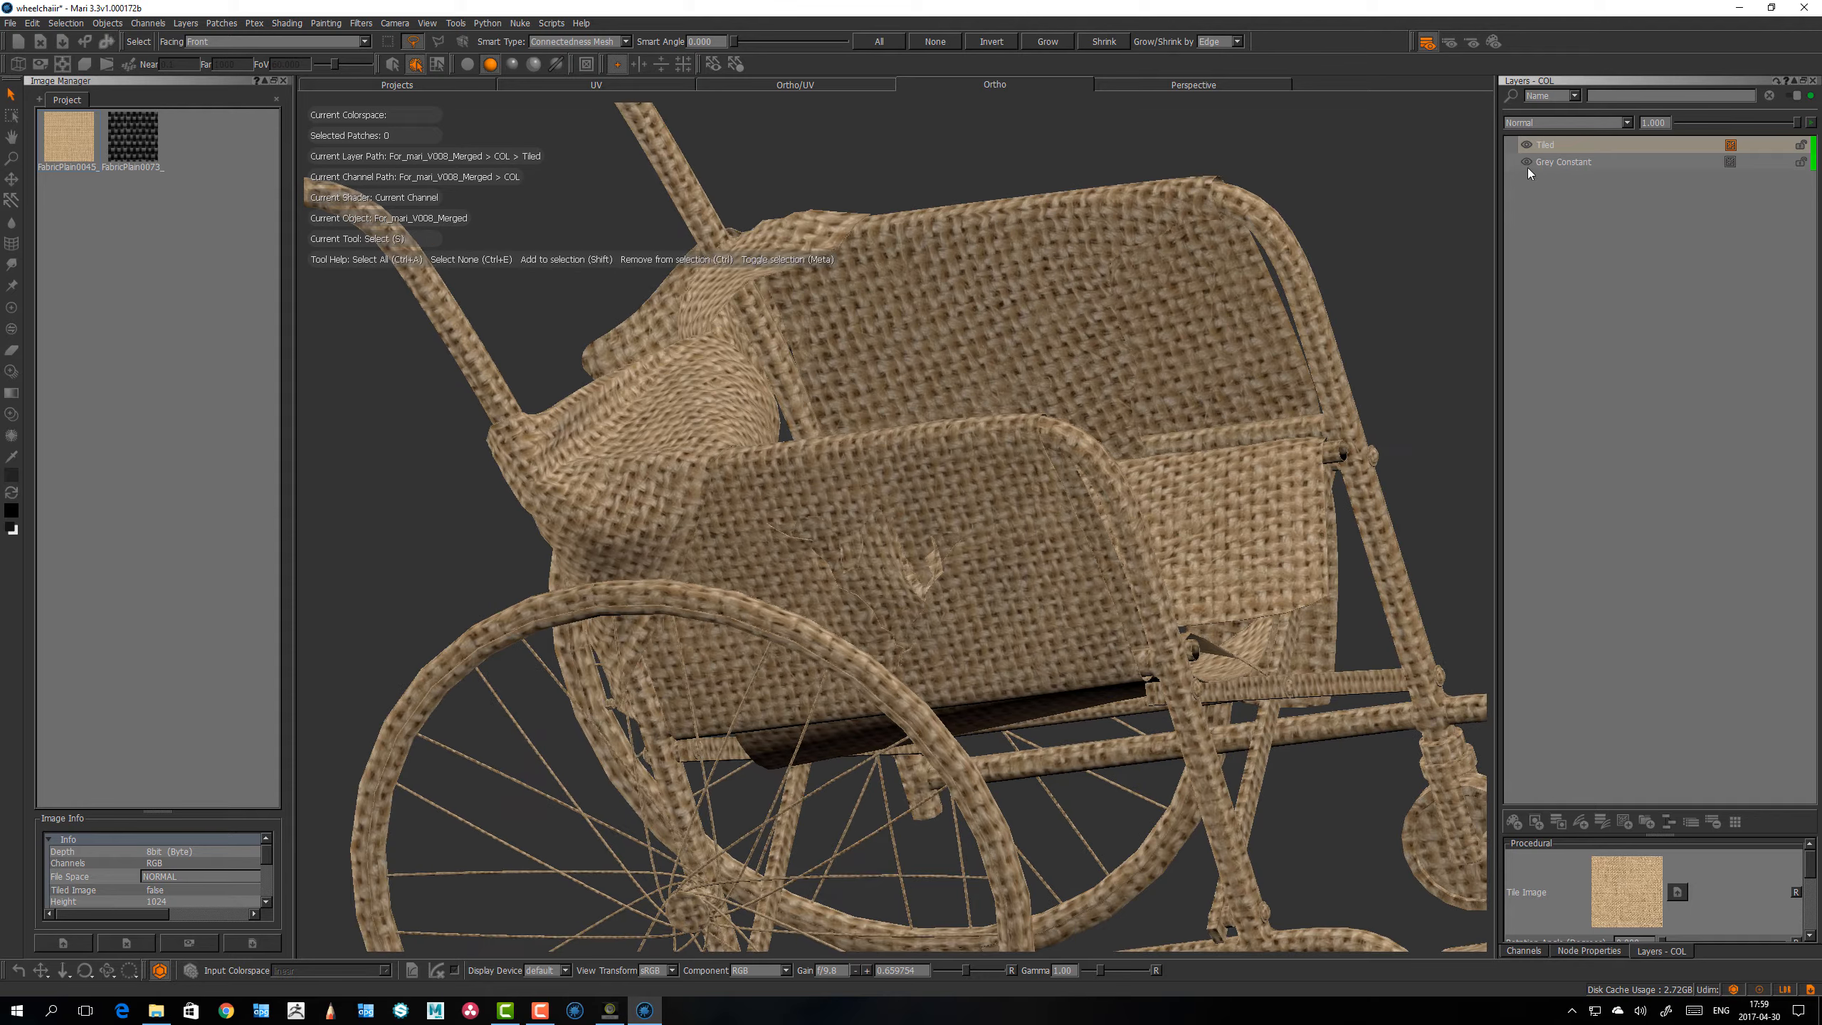
left_click_drag(820, 483, 716, 477, "alt")
left_click_drag(756, 547, 786, 483, "alt")
right_click_drag(786, 482, 853, 459, "alt")
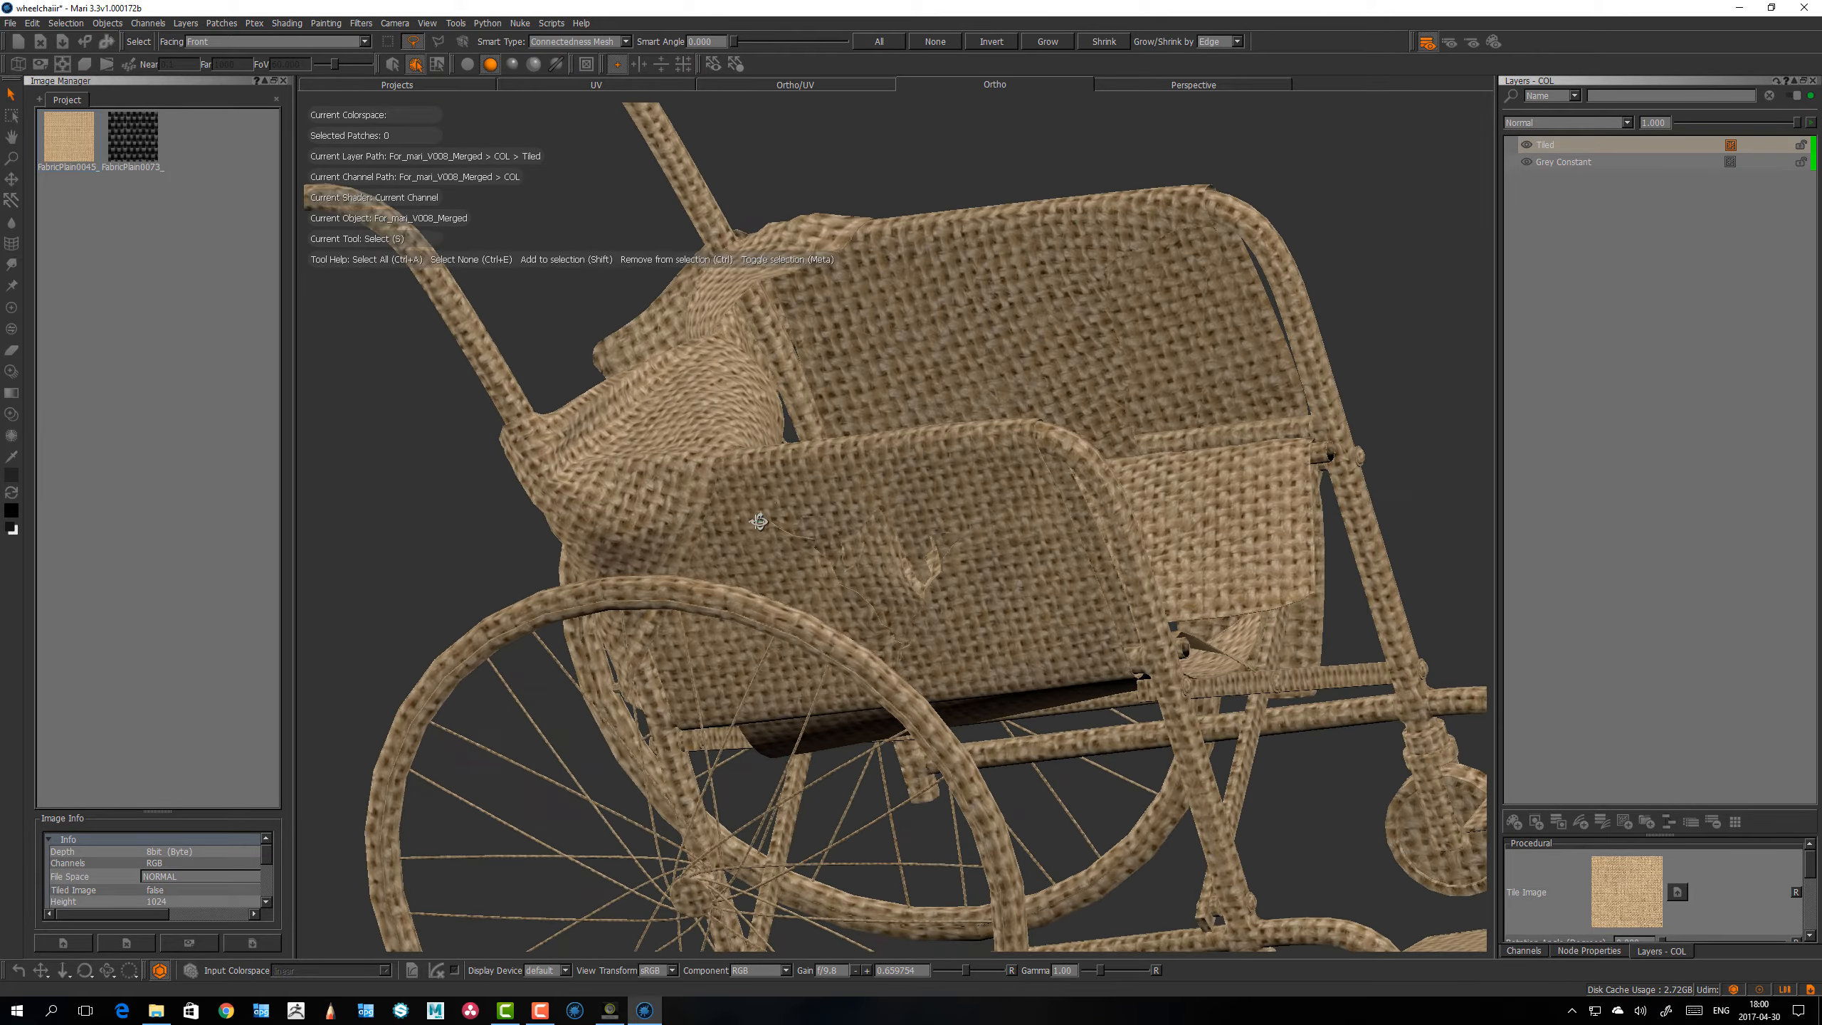
left_click_drag(846, 459, 813, 500, "alt")
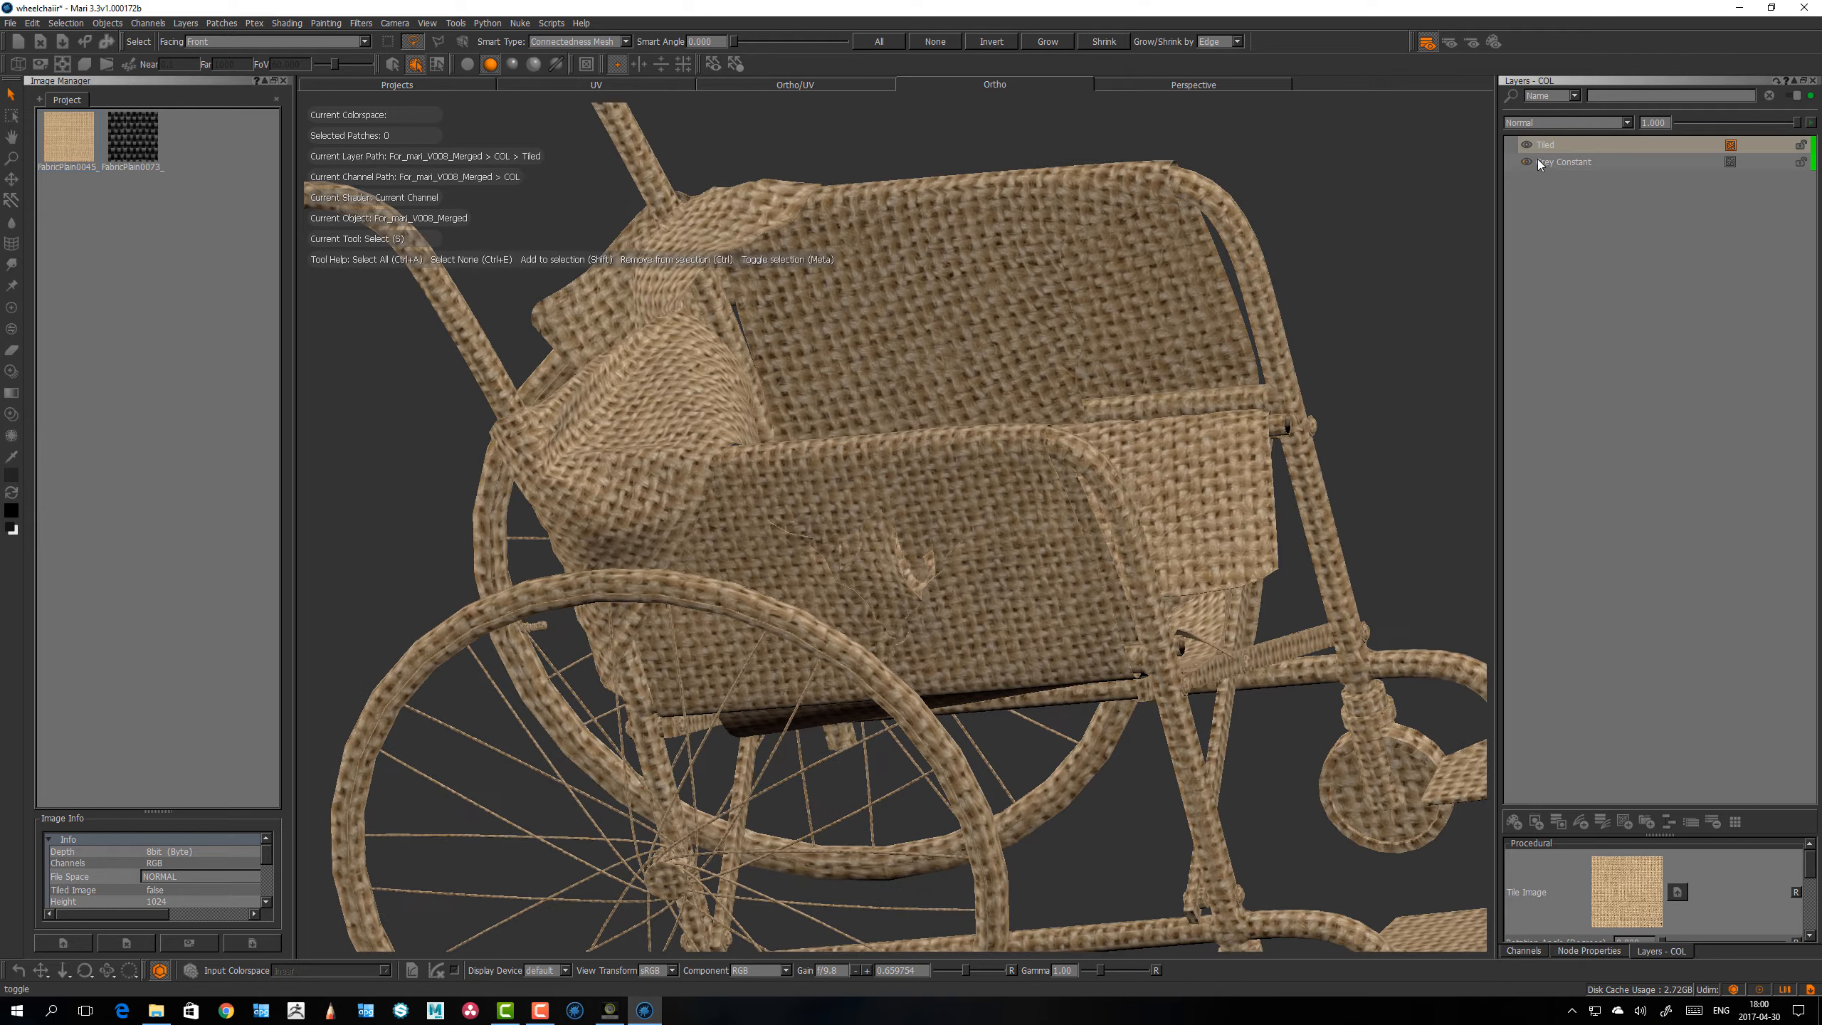
left_click_drag(950, 471, 960, 497, "alt")
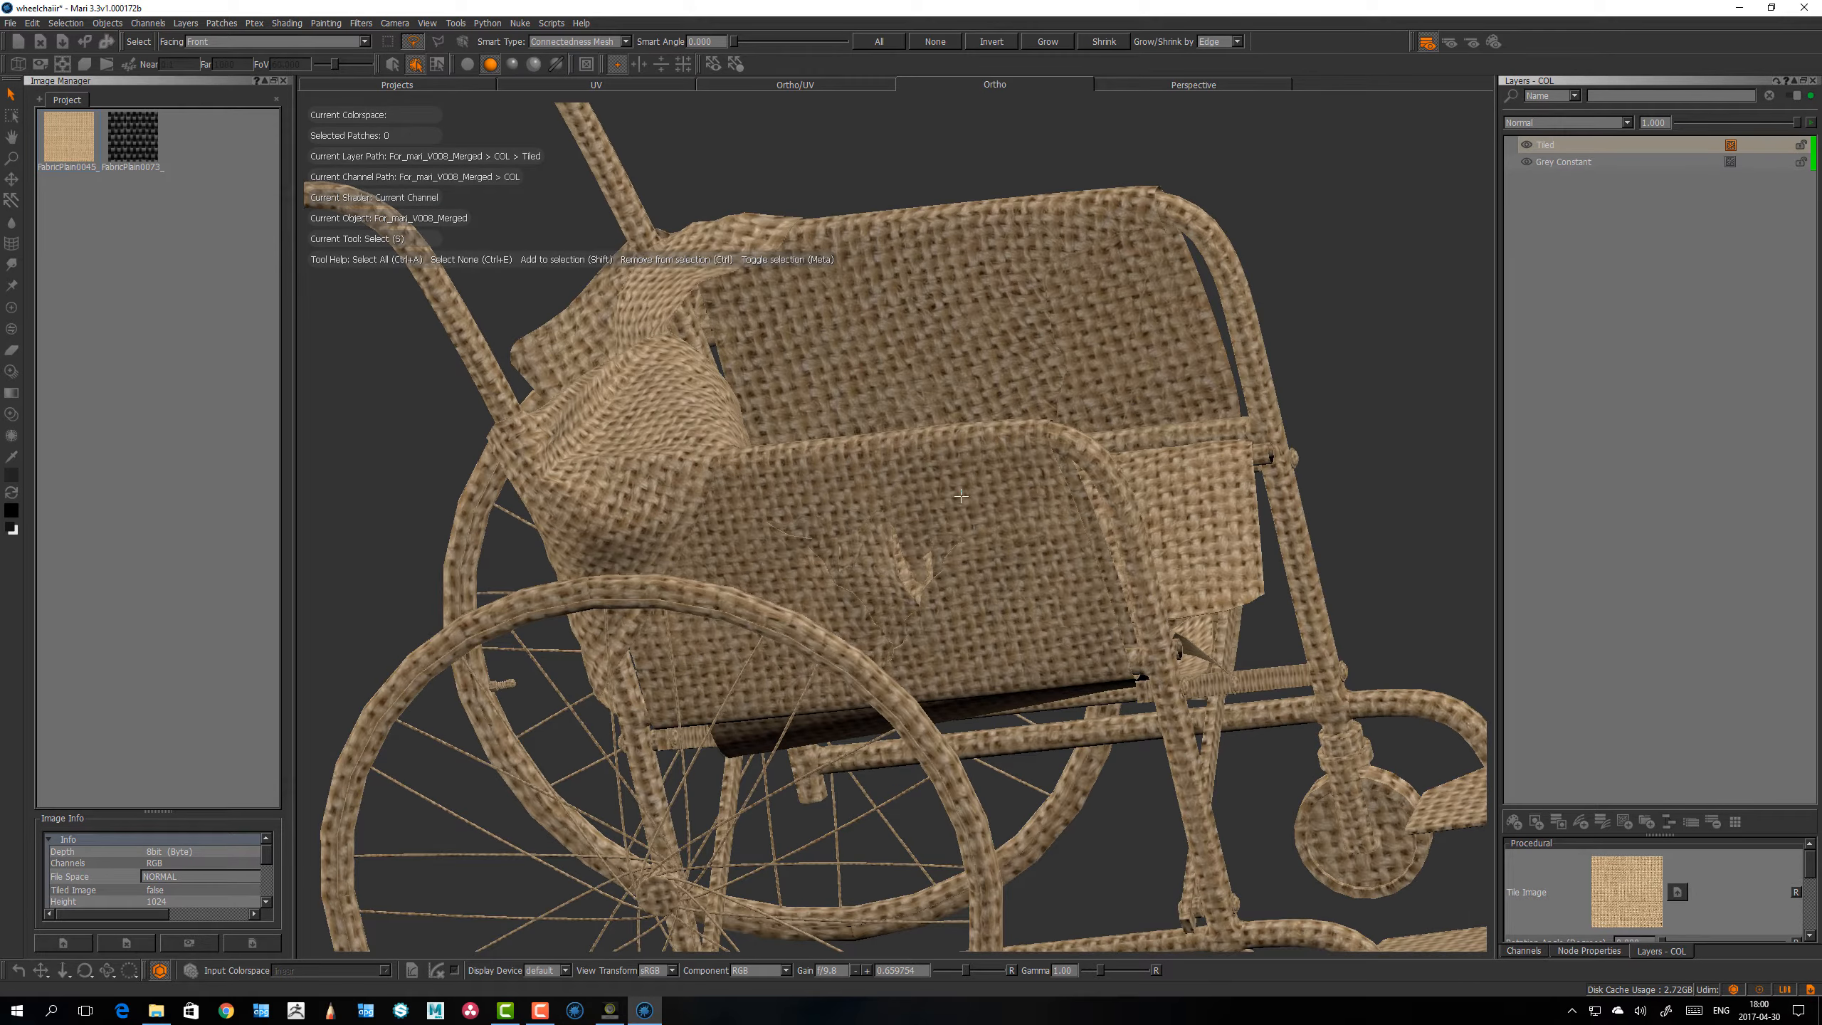
left_click(962, 497)
key("p")
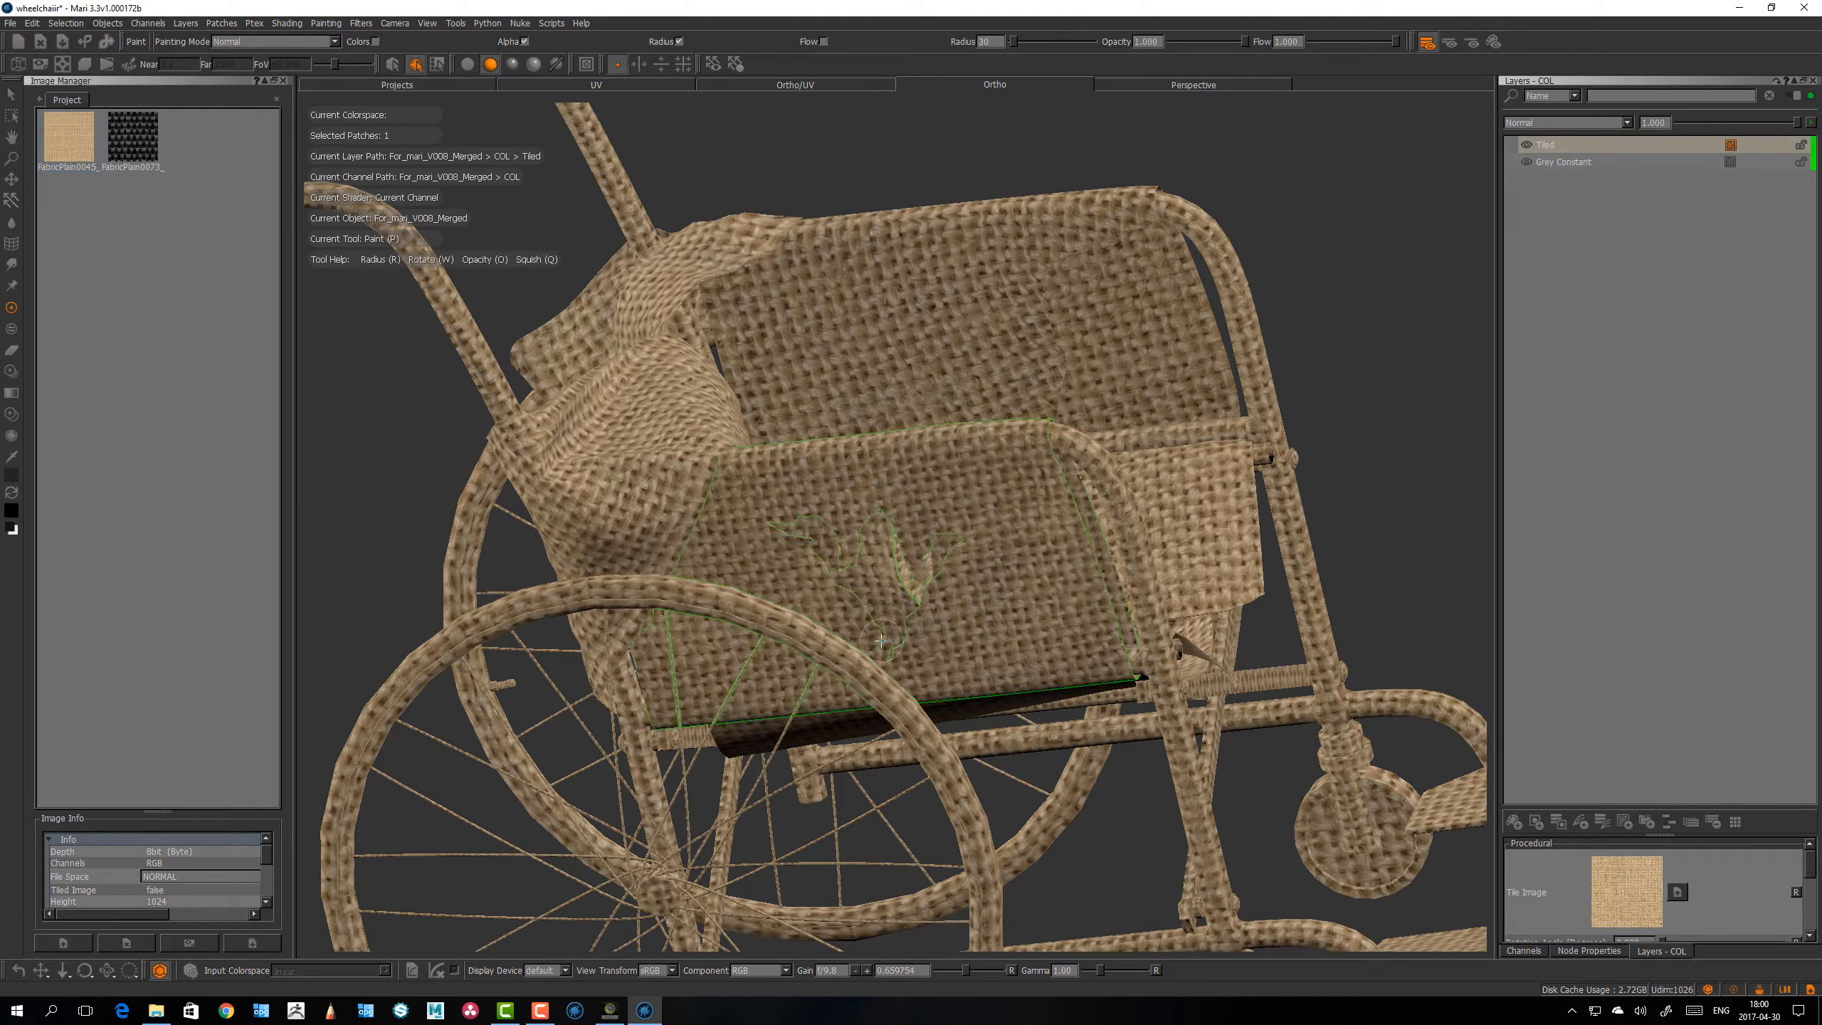
mouse_move(971, 615)
left_mouse_down("alt")
mouse_move(903, 595)
mouse_move(962, 635)
left_mouse_up("alt")
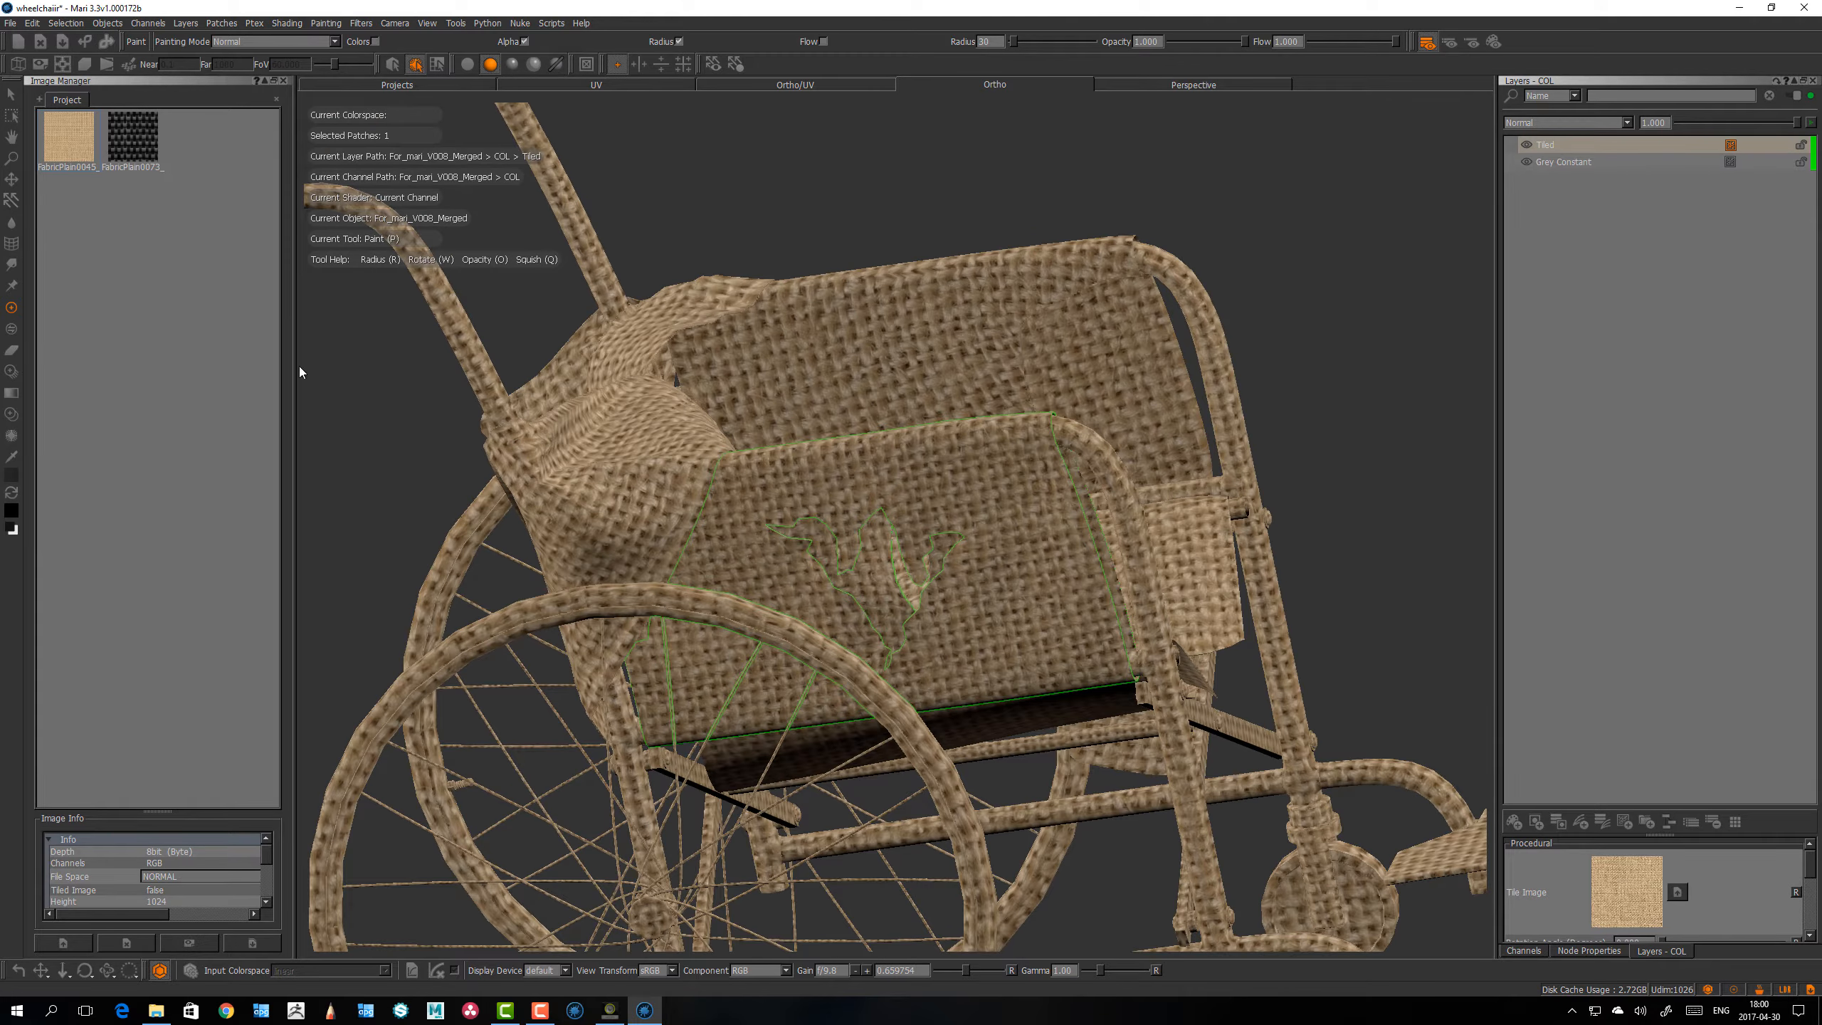
left_click_drag(846, 545, 778, 534, "alt")
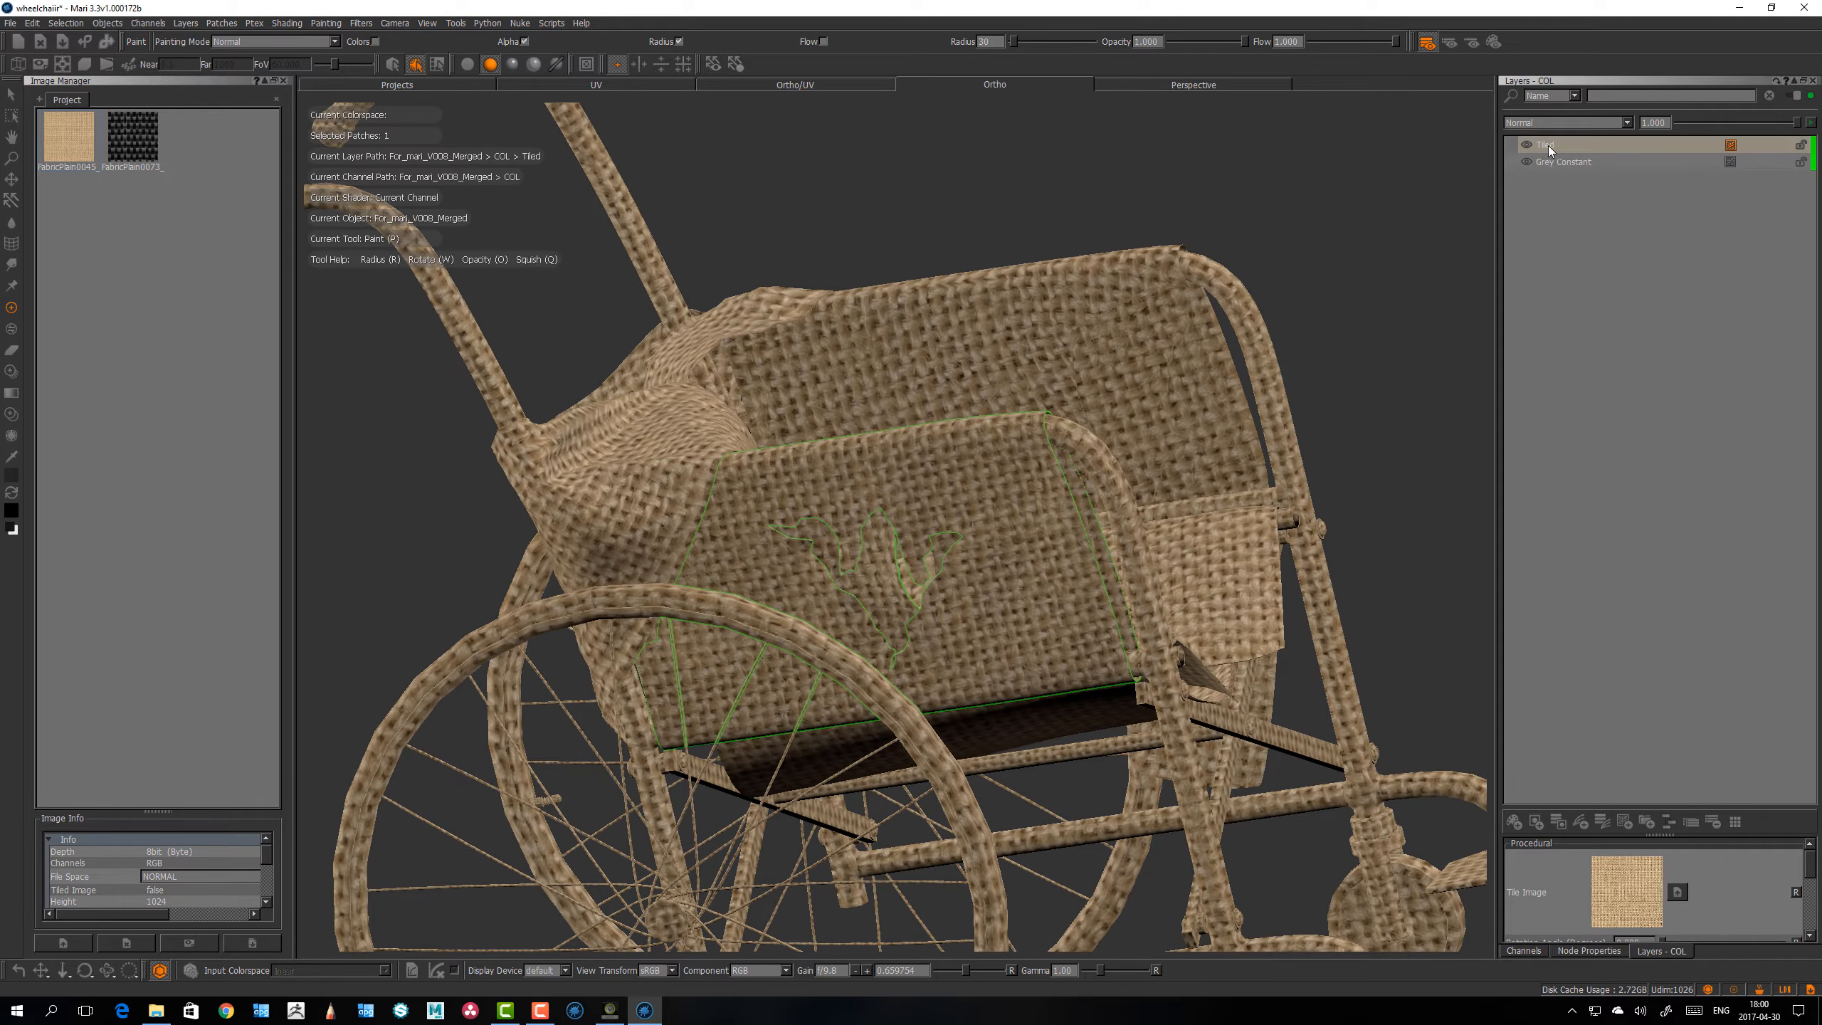
key("s")
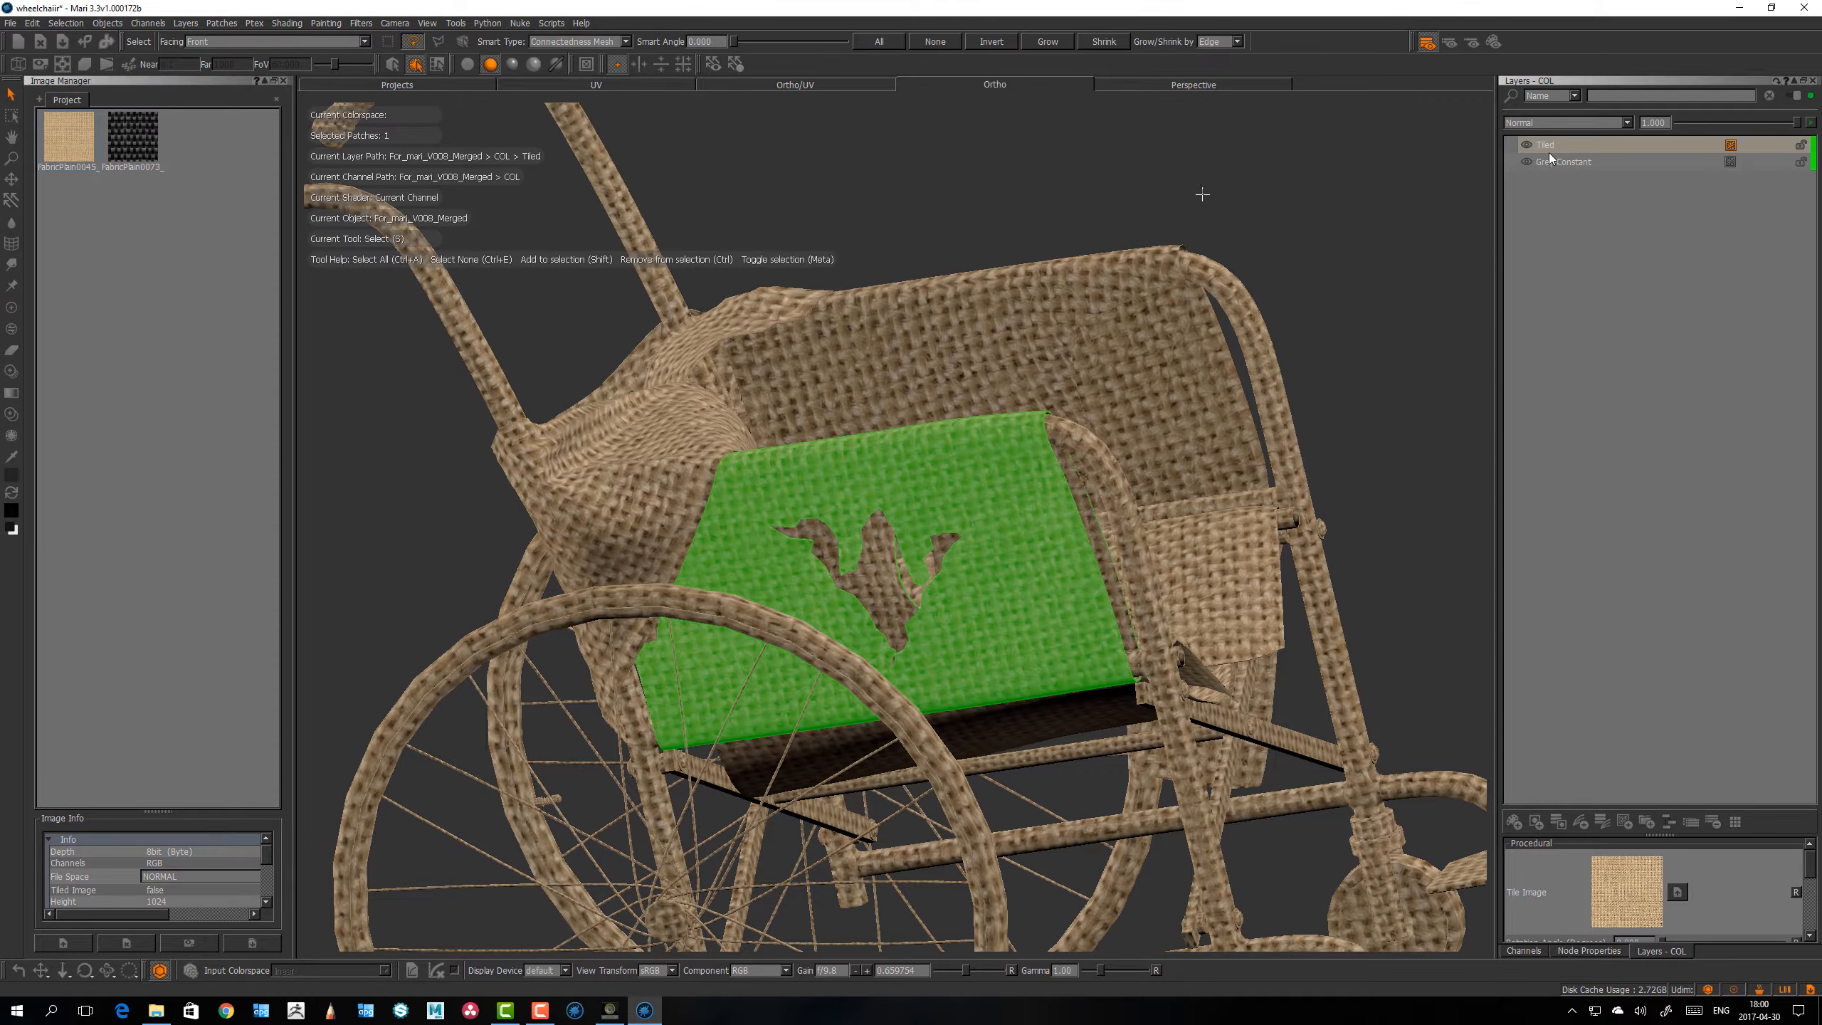
key("ctrl+e")
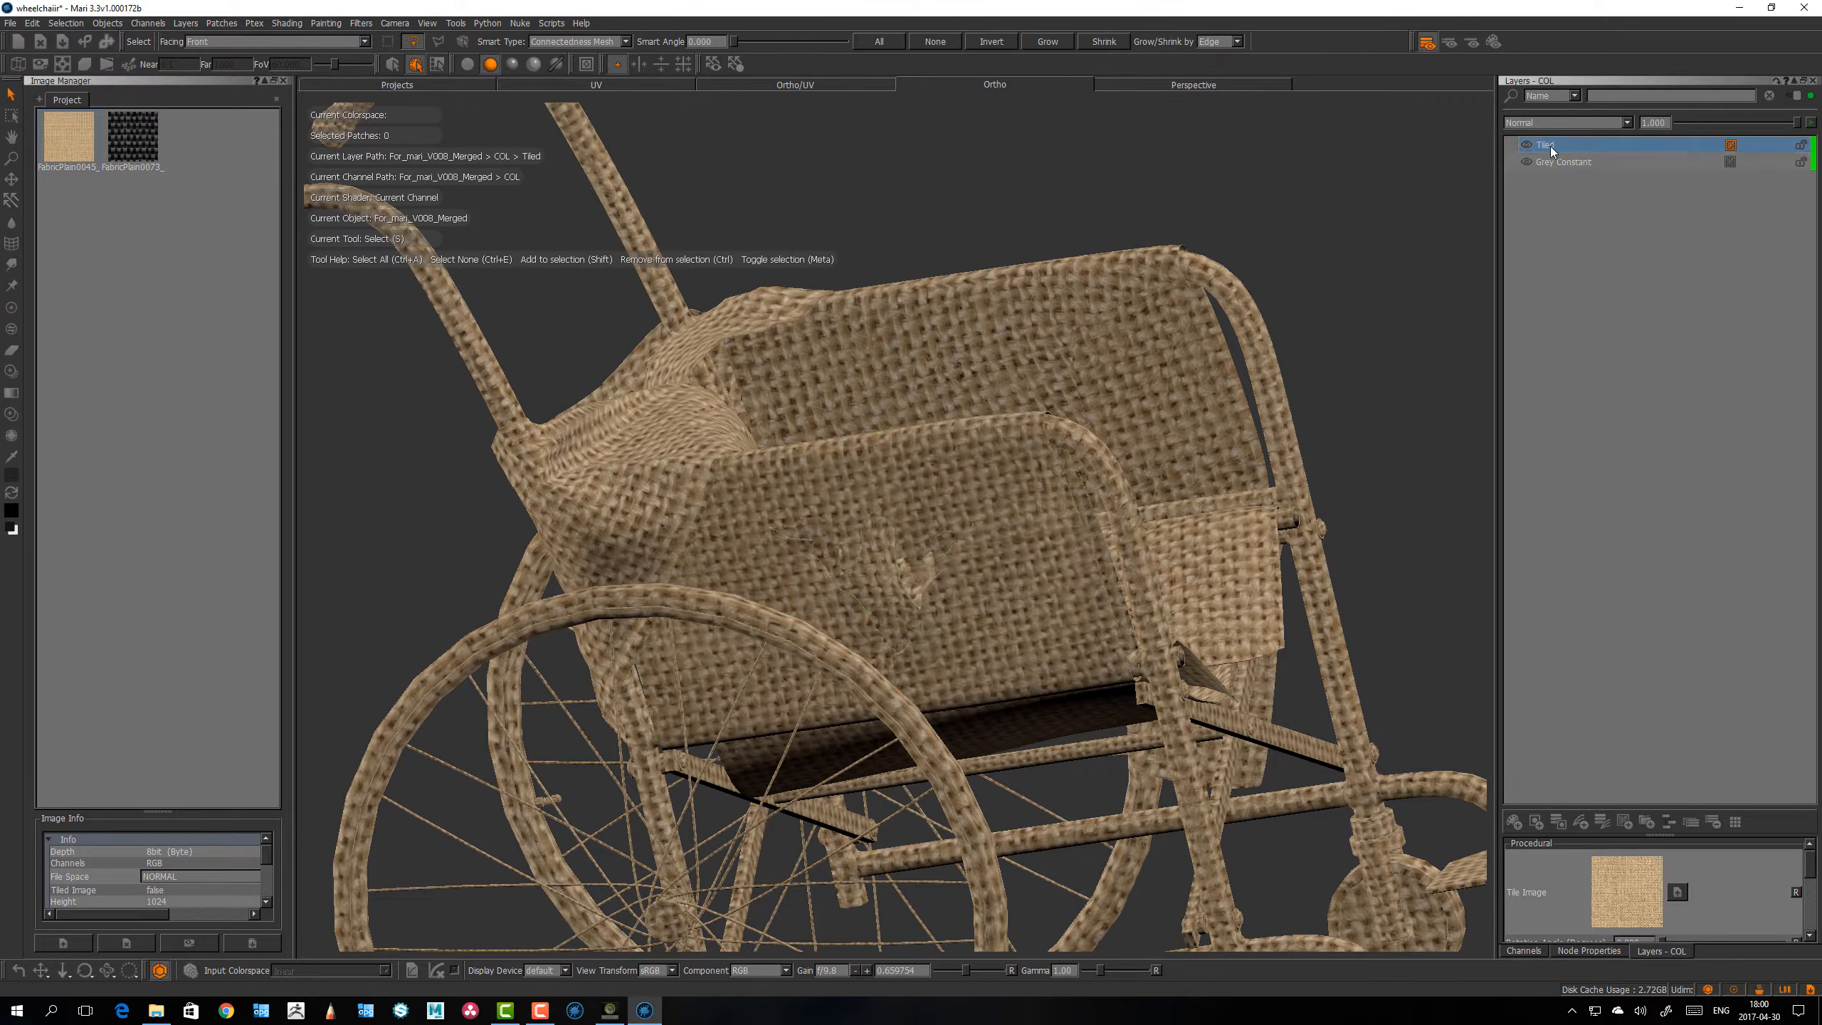
Step: Convert the Tiled layer to paintable, and undo the black test strokes across the side panel
right_click(1547, 145)
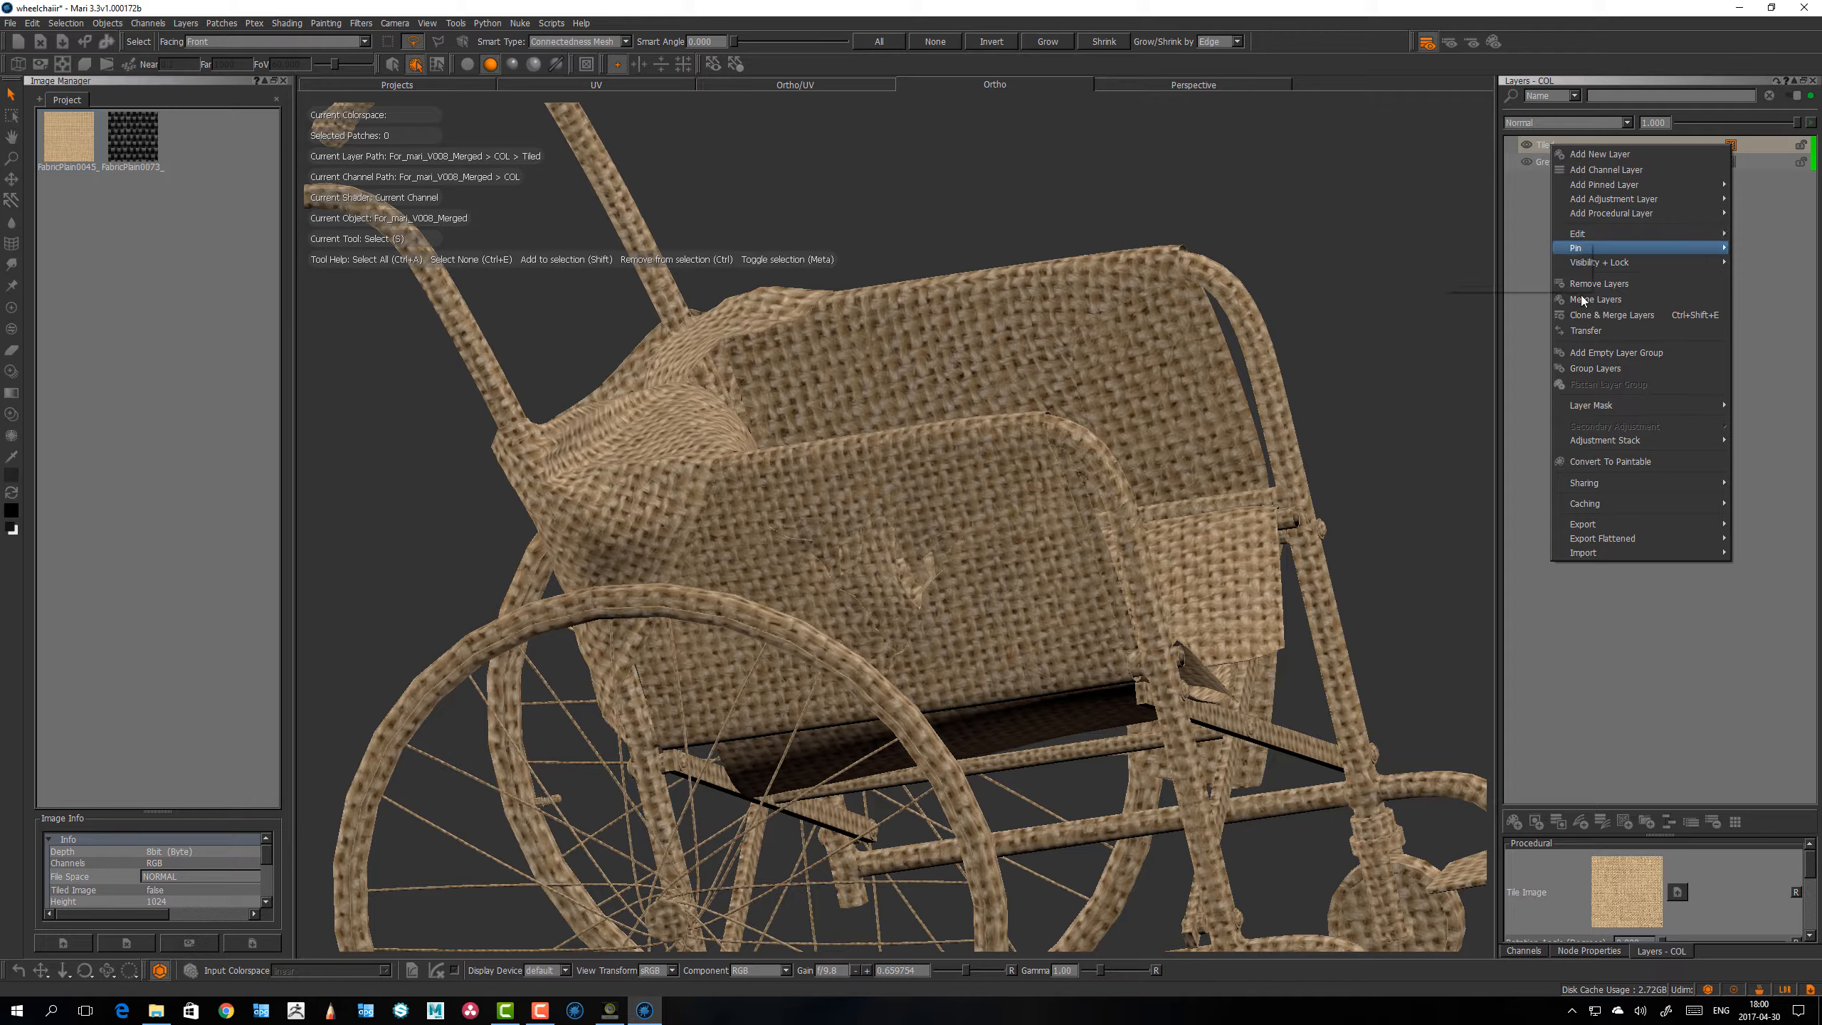
left_click(1598, 462)
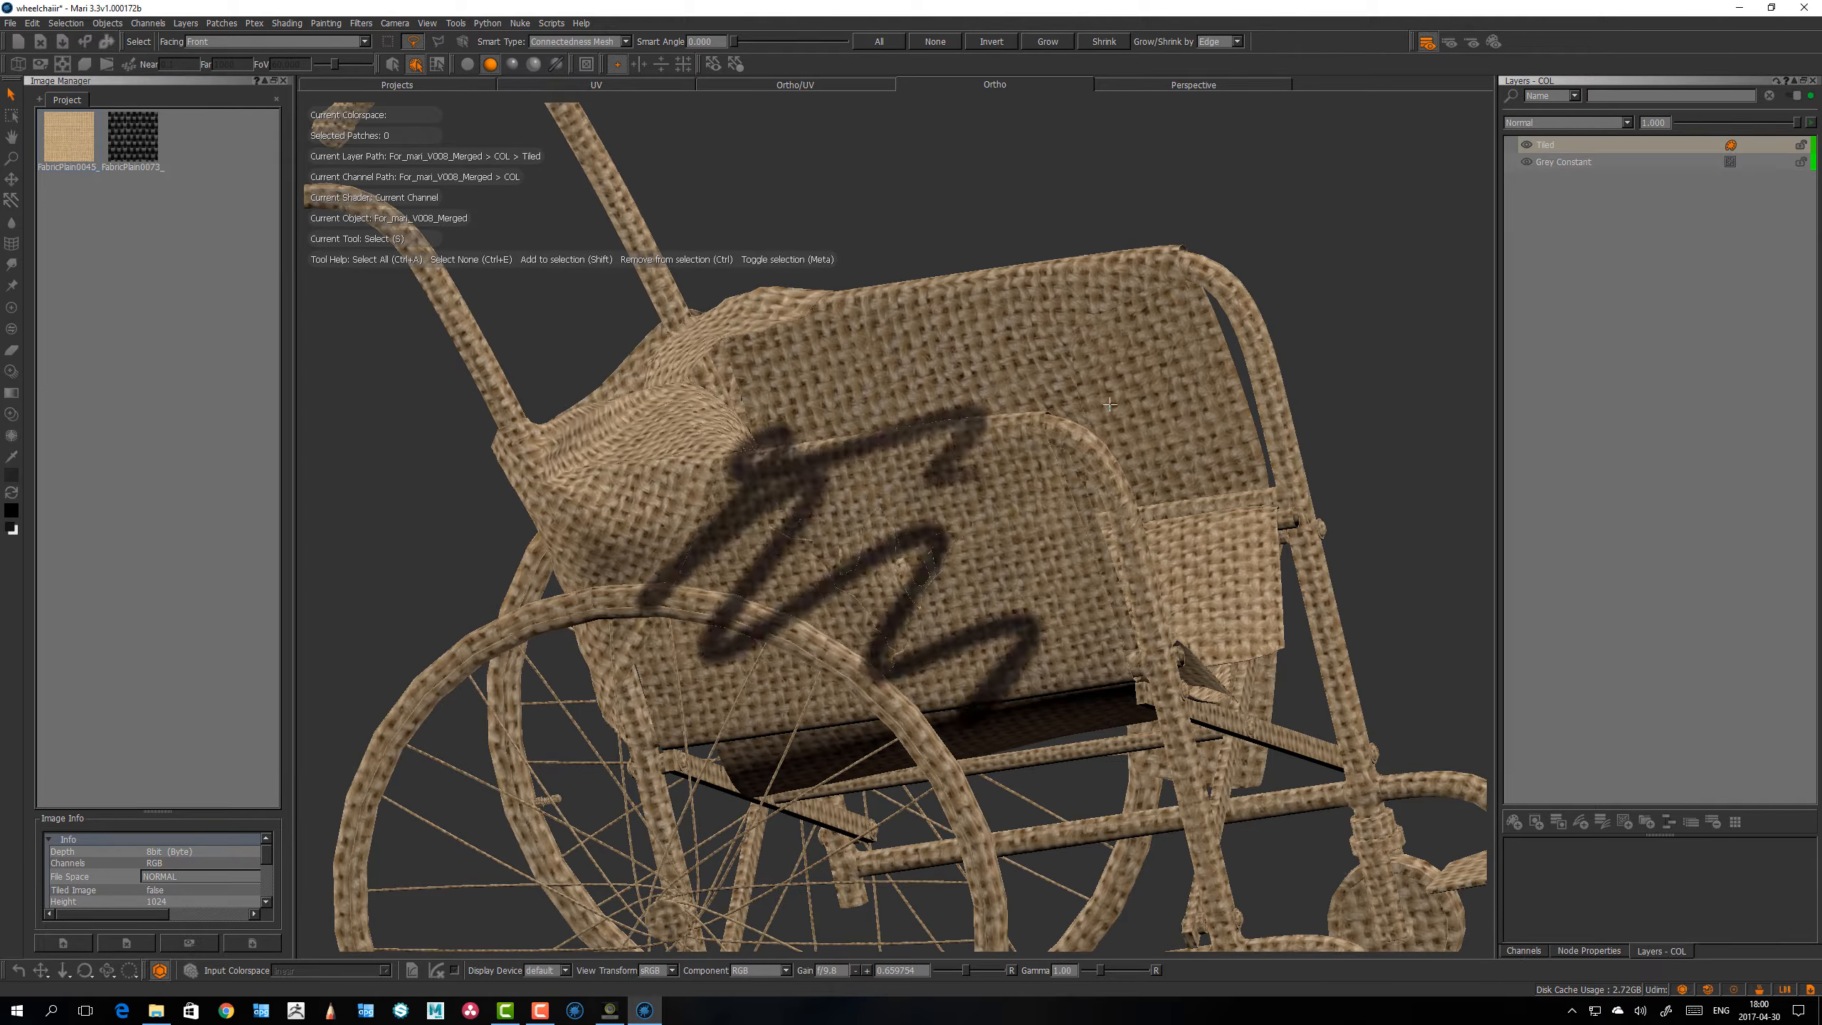
mouse_move(1110, 404)
left_mouse_down("alt")
mouse_move(925, 459)
mouse_move(850, 599)
mouse_move(872, 524)
left_mouse_up("alt")
key("ctrl+z")
Step: Select the near side panel's patch under the armrest and activate the Paint tool
right_click_drag(872, 524, 945, 576, "alt")
left_click(946, 575)
key("p")
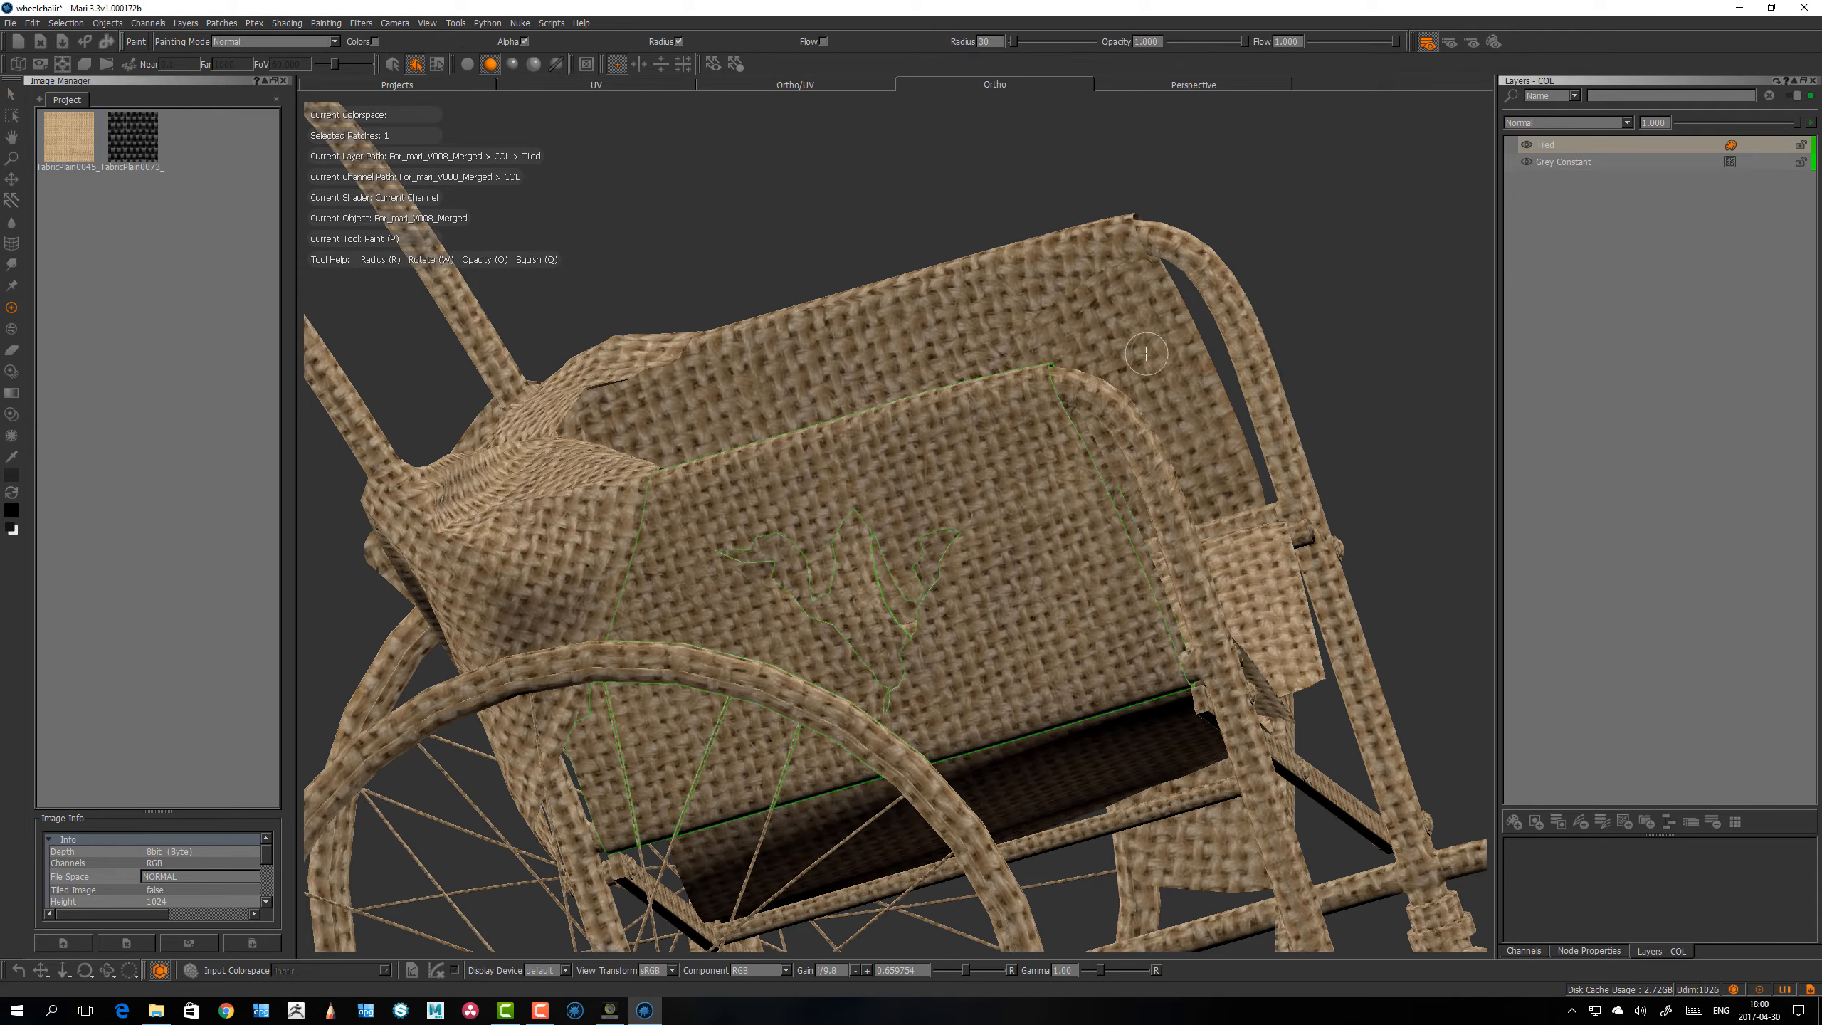
mouse_move(973, 536)
left_mouse_down()
mouse_move(1062, 634)
mouse_move(979, 495)
left_mouse_up()
key("ctrl+z")
Step: Examine the side panel's outlined patch on the model, switching briefly to the UV view and back to Ortho
left_click_drag(1024, 615, 993, 564, "alt")
mouse_move(993, 564)
right_mouse_down("alt")
mouse_move(1021, 602)
mouse_move(965, 563)
mouse_move(961, 648)
right_mouse_up("alt")
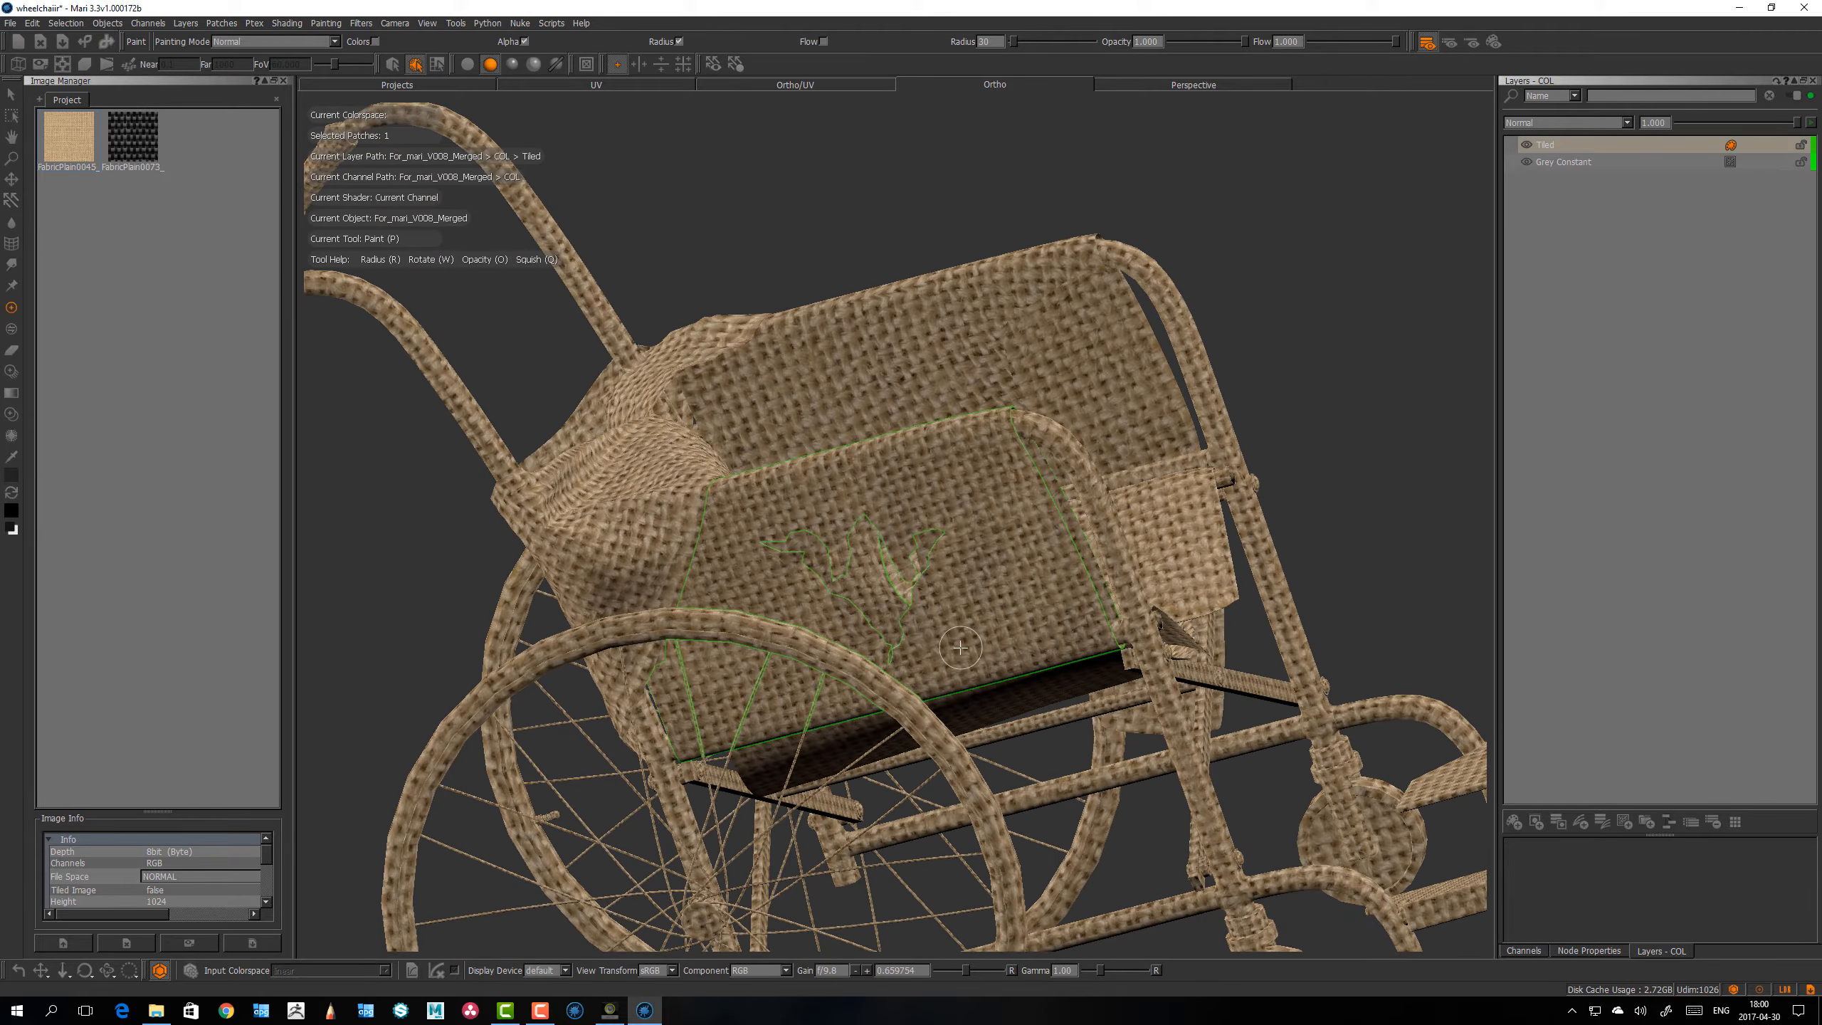
left_click_drag(900, 582, 922, 580, "alt")
mouse_move(922, 580)
right_mouse_down("alt")
mouse_move(952, 582)
mouse_move(944, 555)
right_mouse_up("alt")
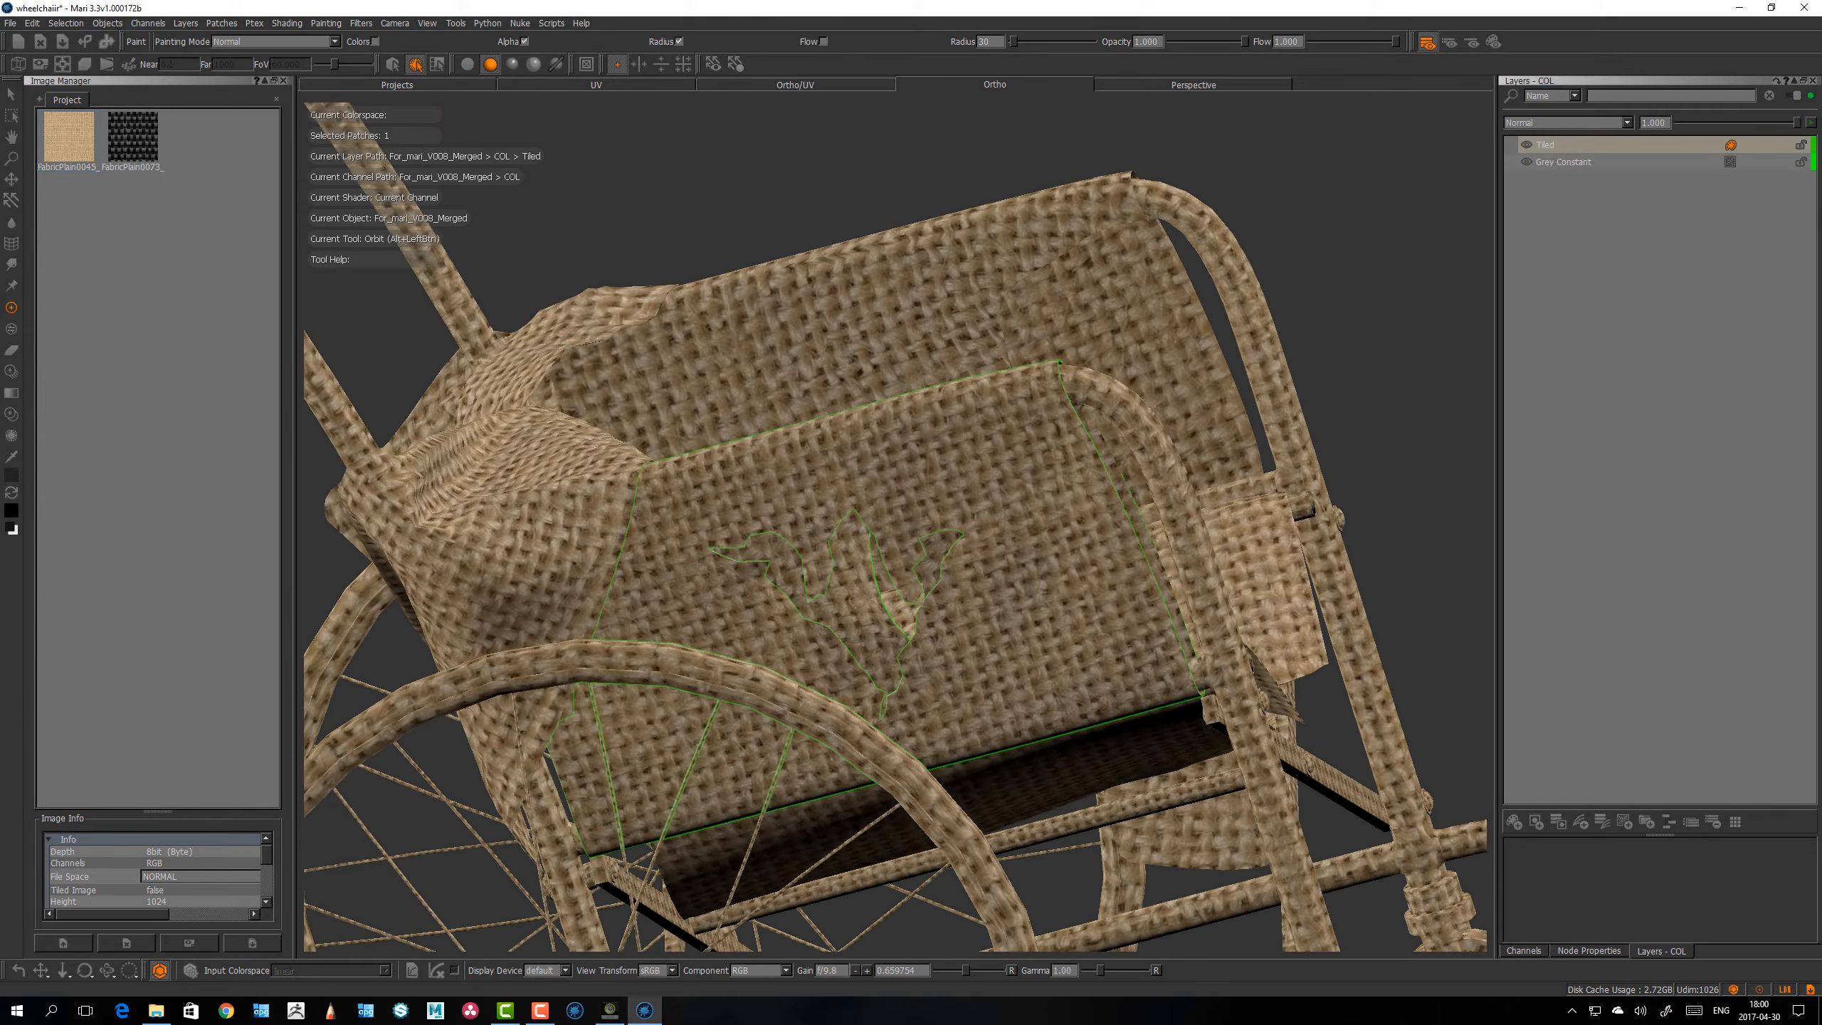
left_click_drag(944, 555, 893, 528, "alt")
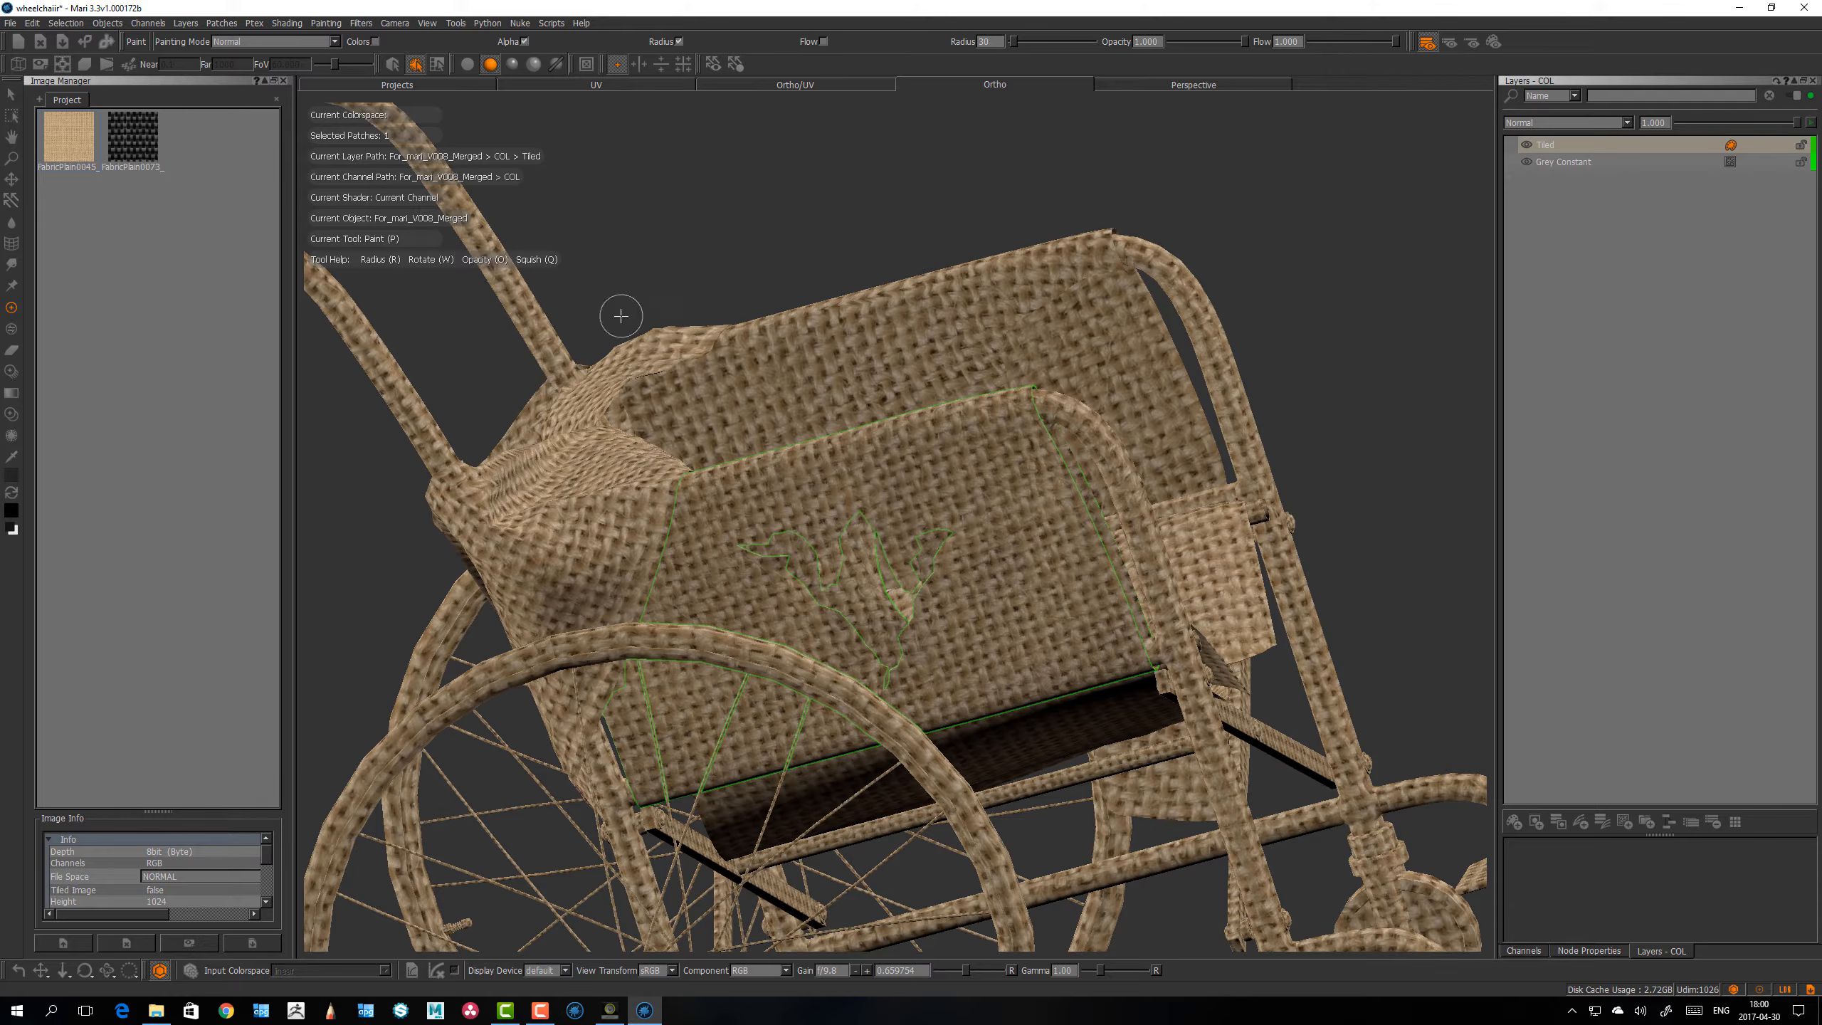
left_click_drag(811, 487, 809, 523, "alt")
mouse_move(809, 523)
right_mouse_down("alt")
mouse_move(834, 480)
mouse_move(800, 445)
right_mouse_up("alt")
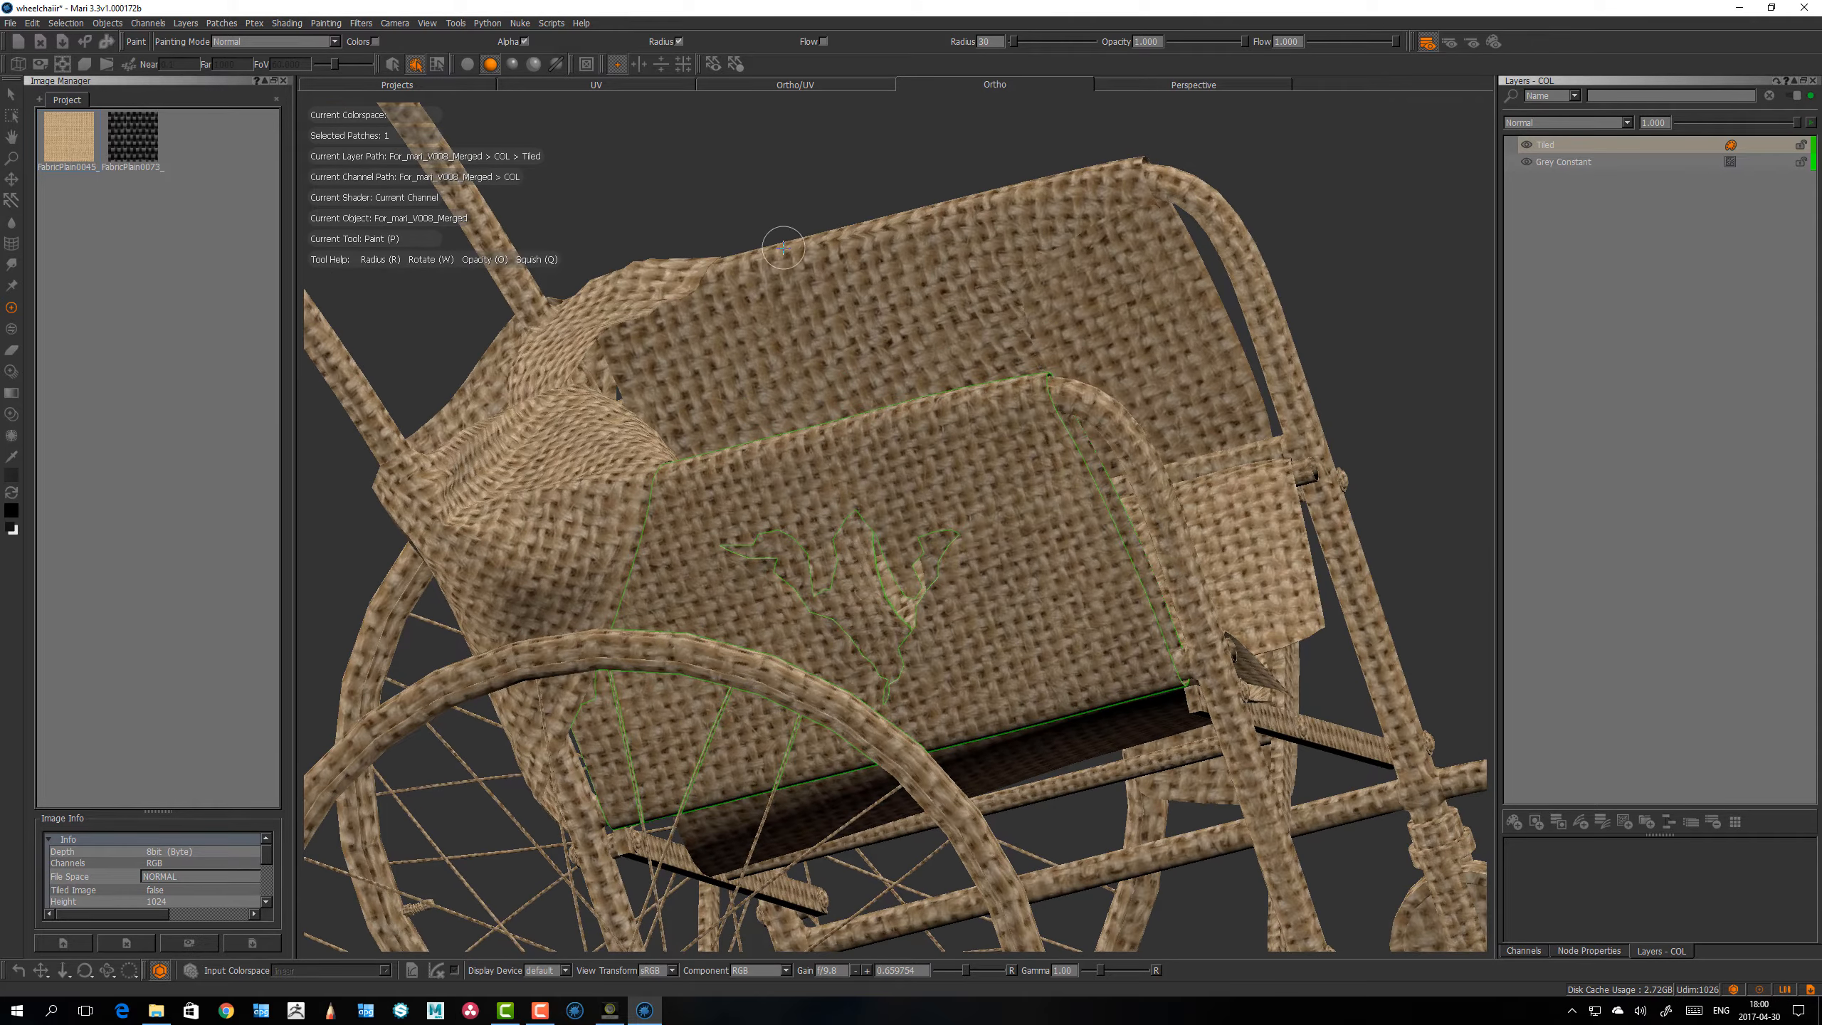
left_click(635, 86)
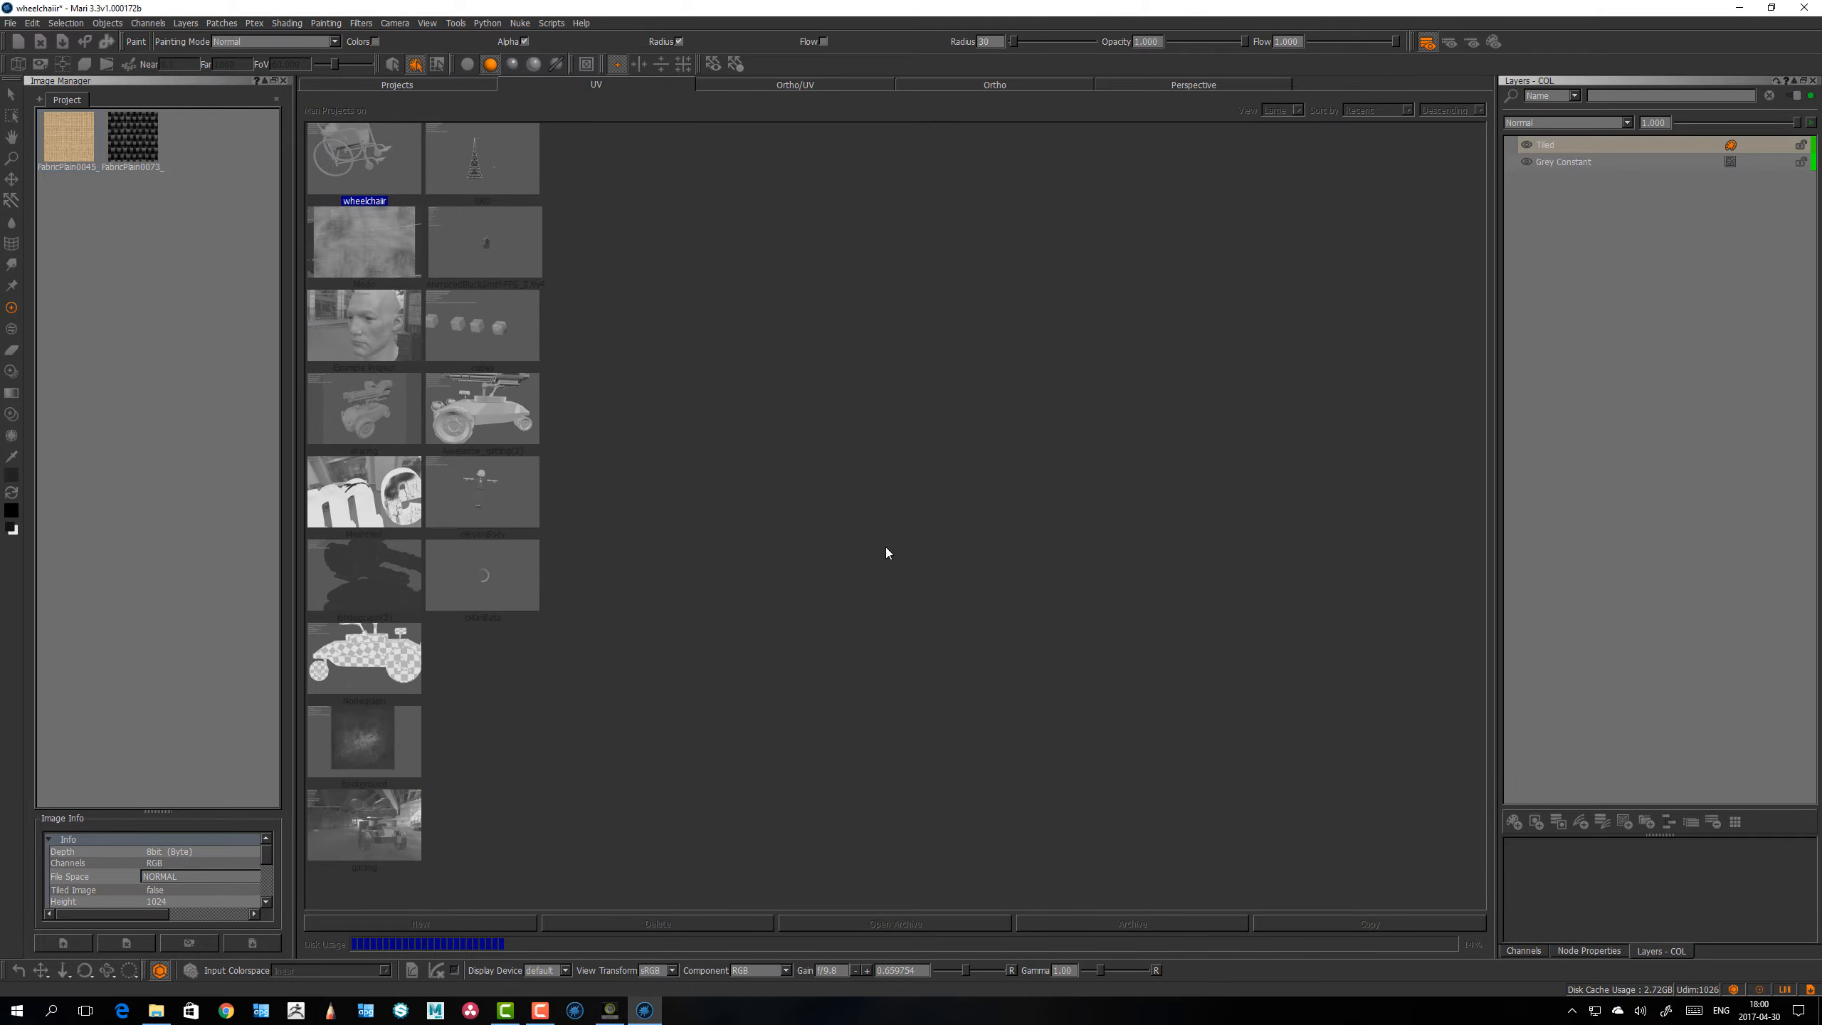
left_click(1032, 83)
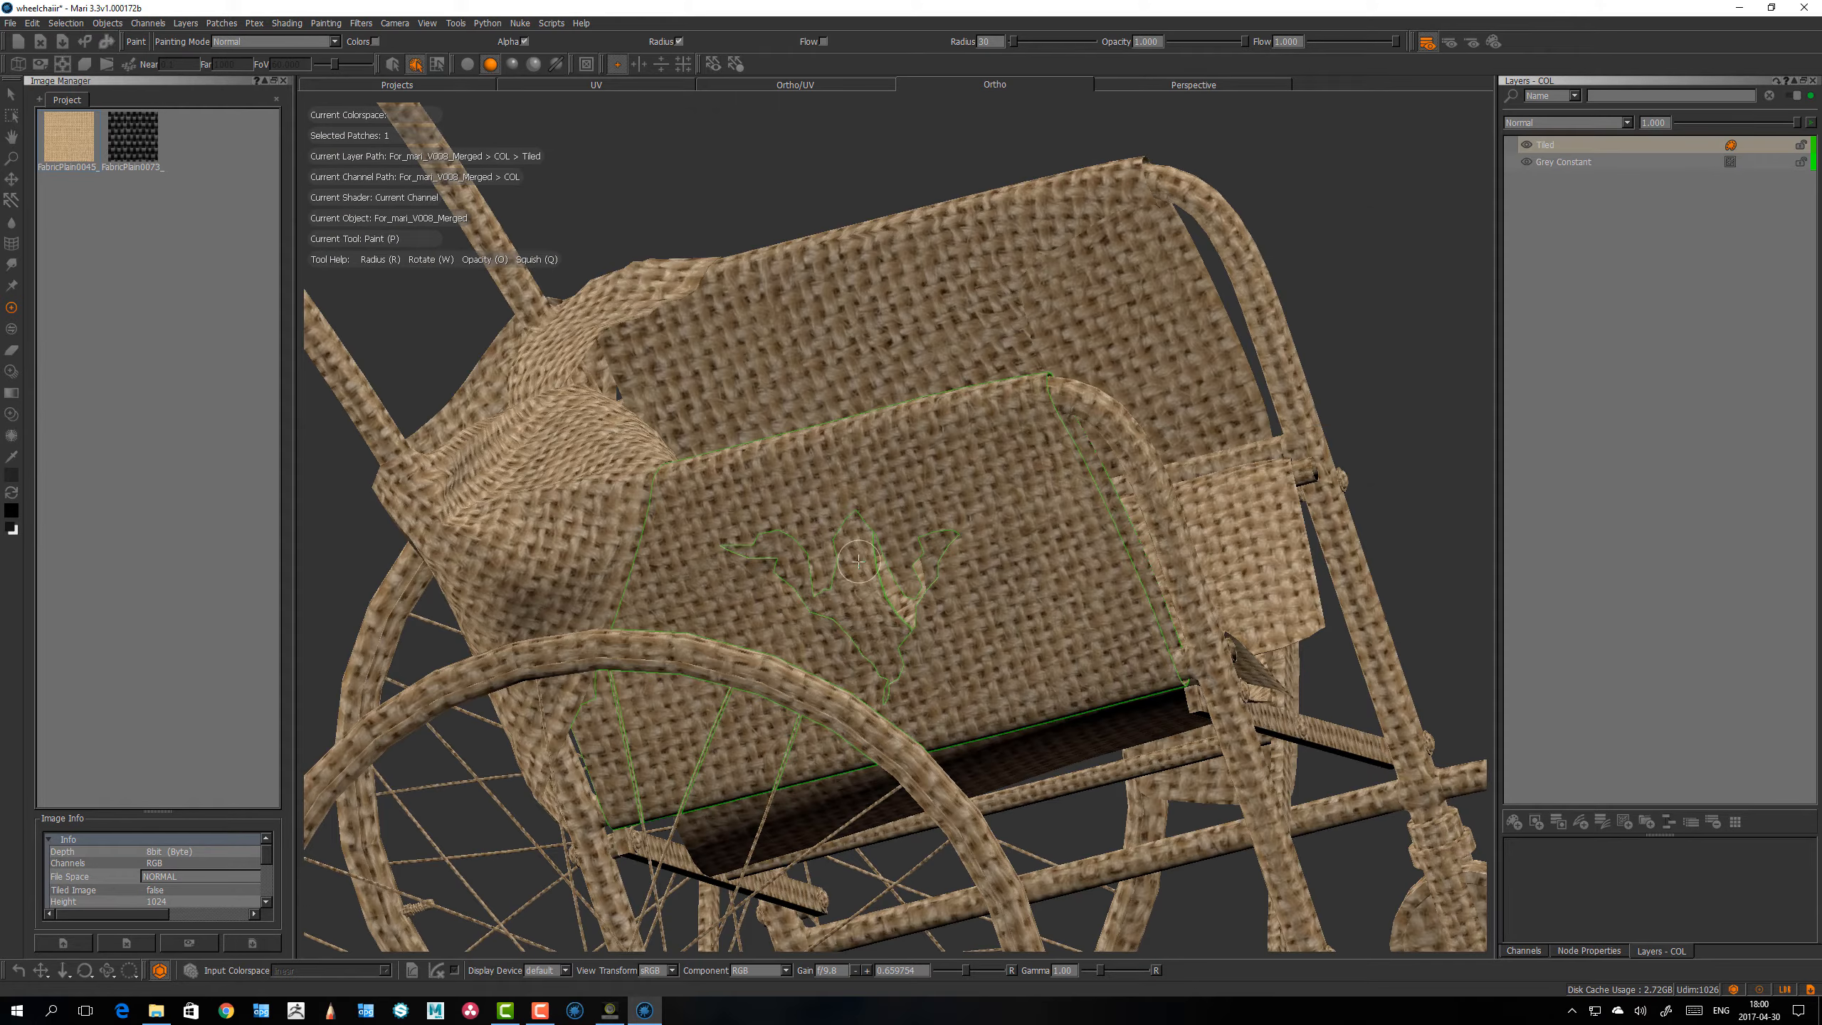
right_click_drag(875, 522, 775, 495, "alt")
left_click_drag(775, 495, 753, 567, "alt")
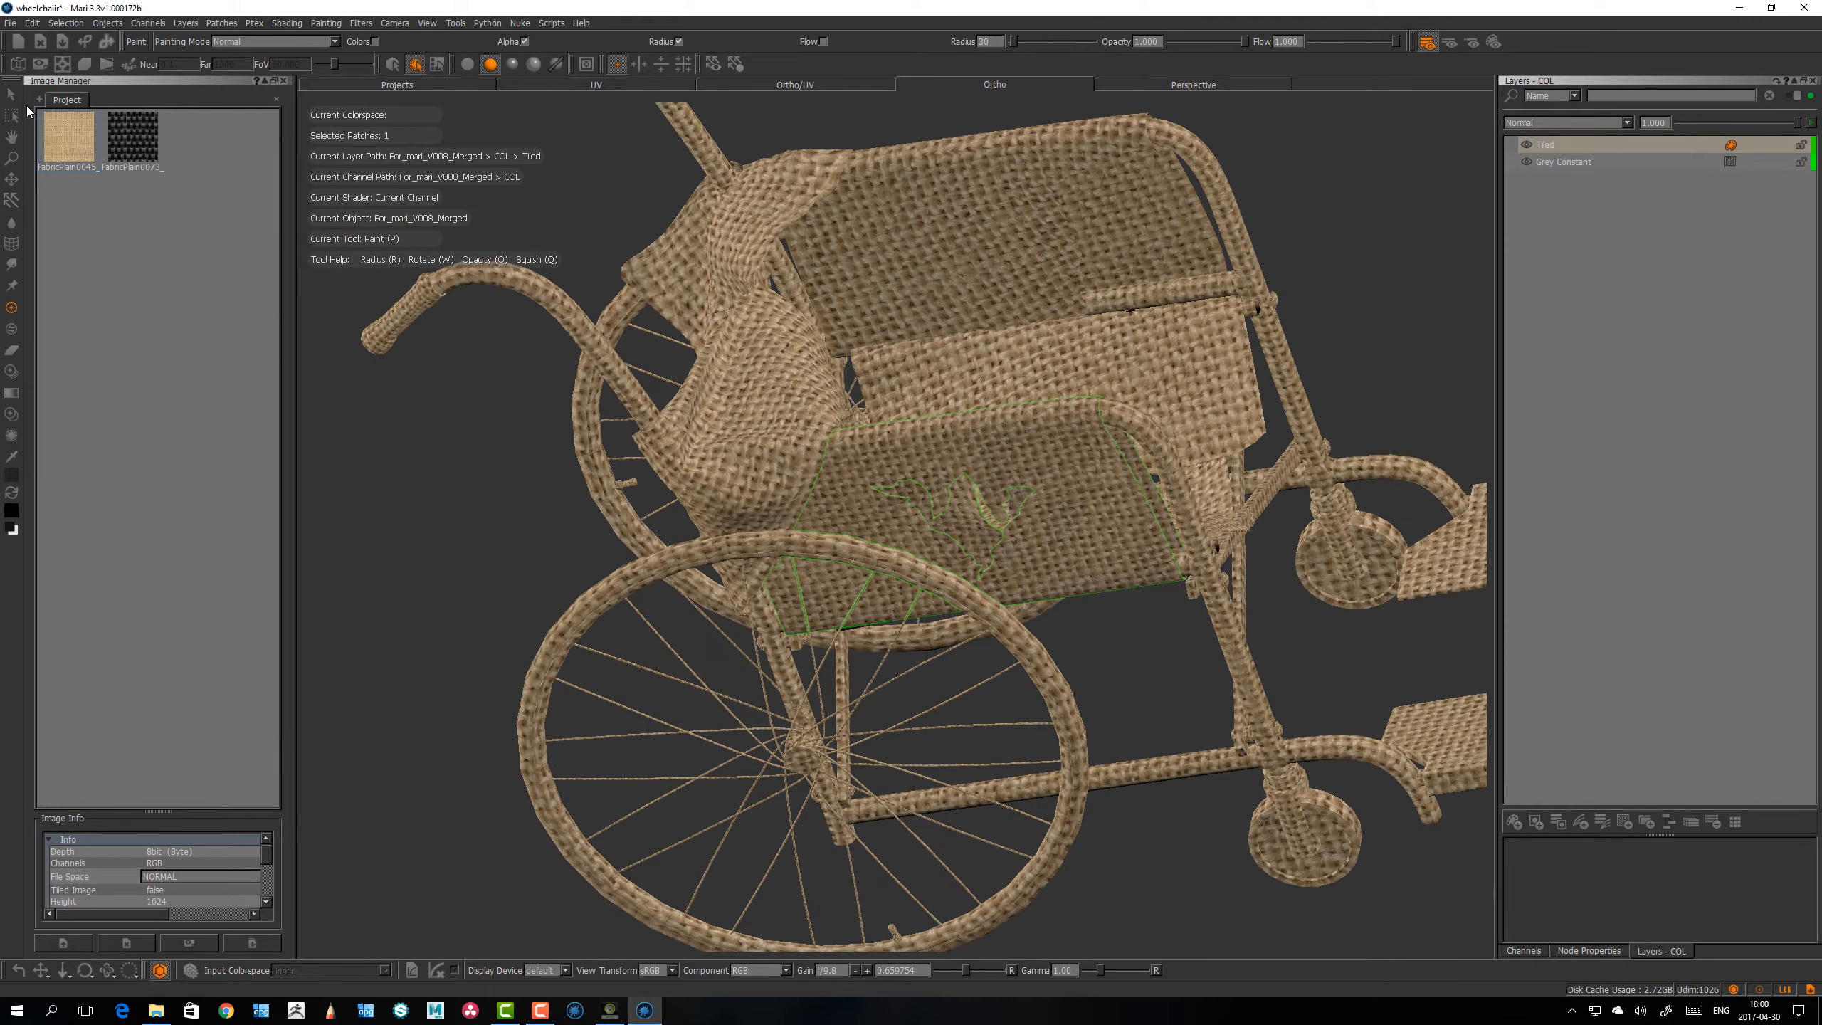
Step: Activate the Select tool and examine the highlighted side panel patch and its burlap texture from several angles
left_click(11, 94)
left_click_drag(982, 517, 1009, 459, "alt")
right_click_drag(1008, 459, 1092, 356, "alt")
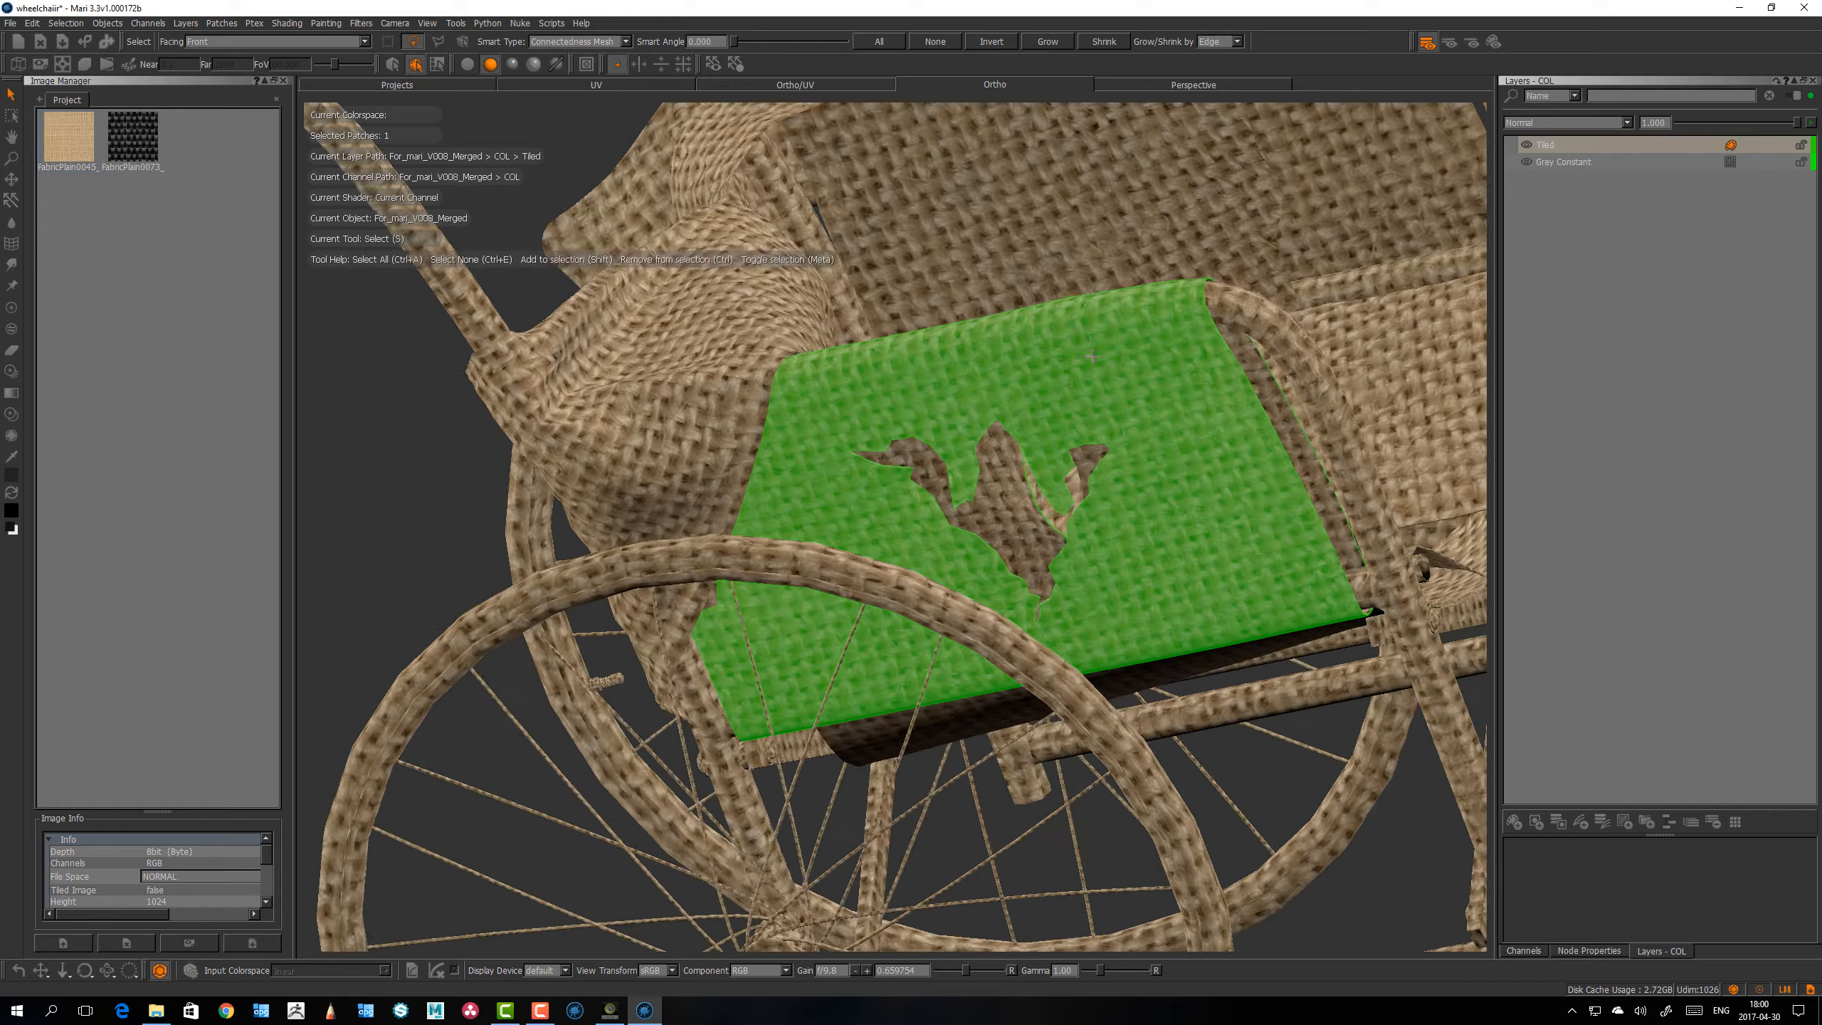
left_click_drag(1092, 356, 1134, 355, "alt")
right_click_drag(1134, 354, 1062, 399, "alt")
left_click_drag(1062, 399, 1021, 402, "alt")
middle_click_drag(1020, 402, 978, 445, "alt")
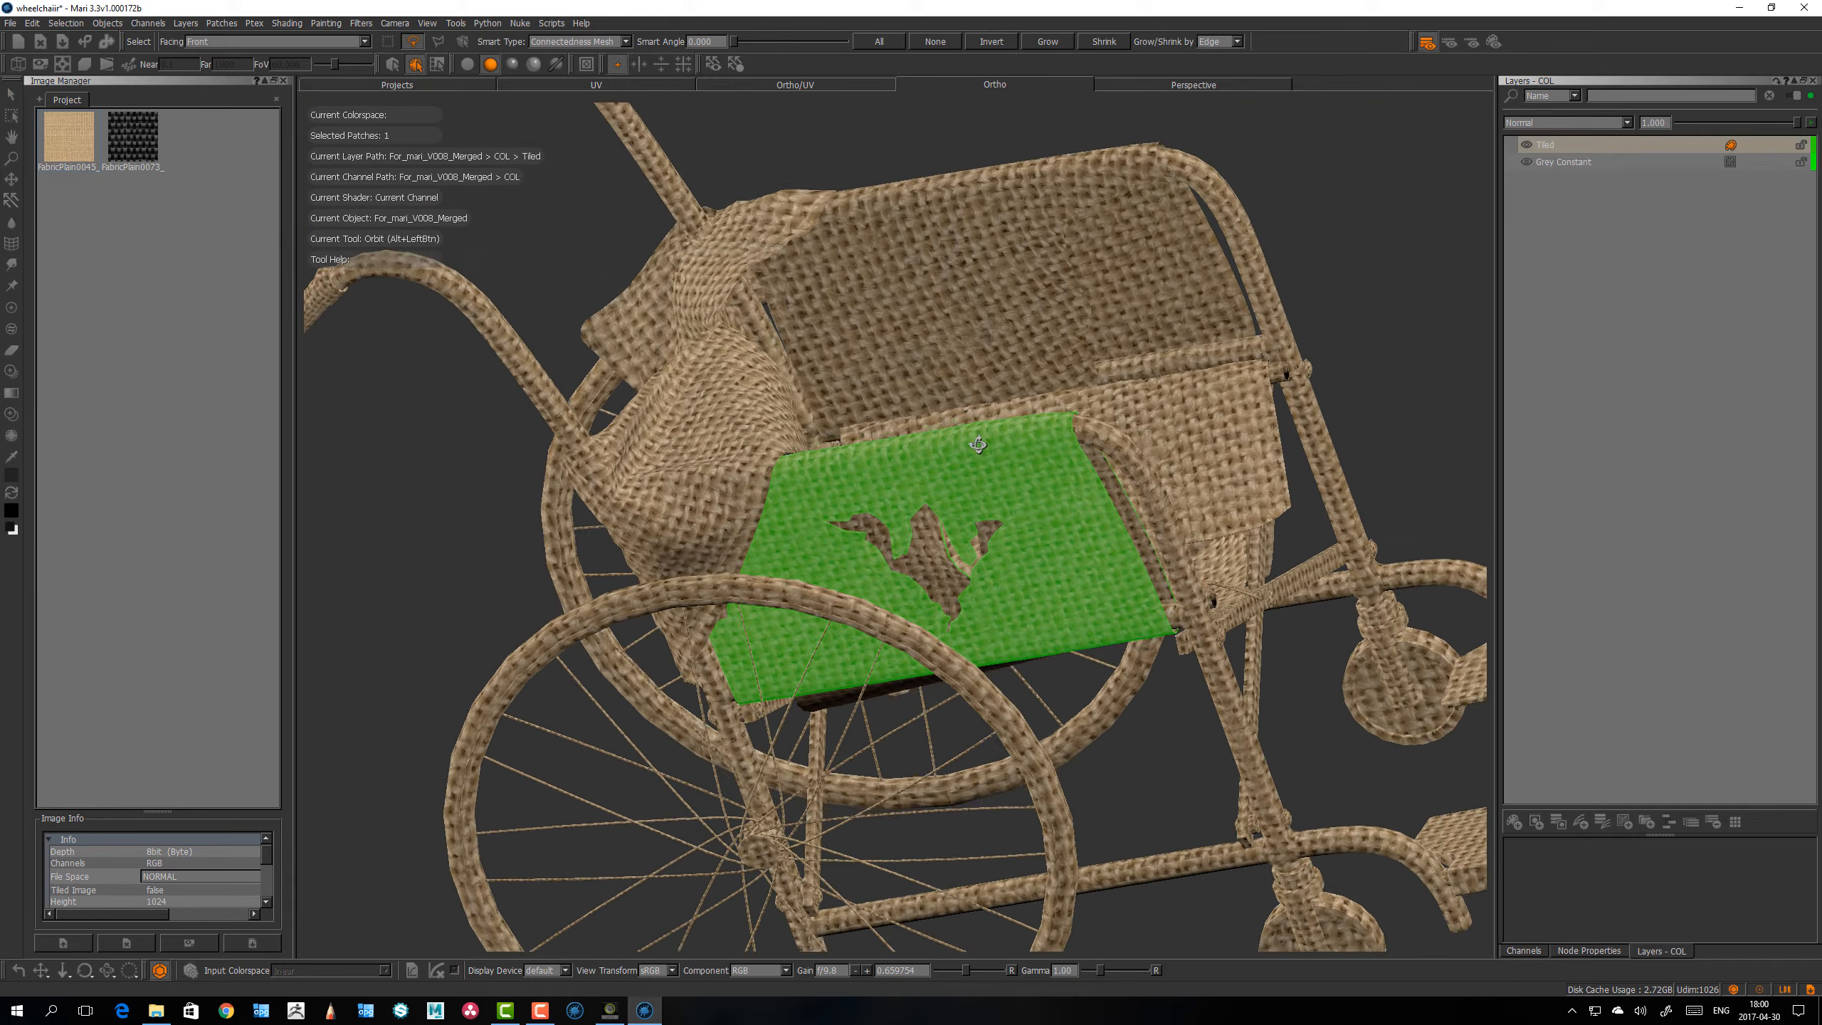
mouse_move(977, 445)
left_mouse_down("alt")
mouse_move(987, 416)
mouse_move(965, 423)
left_mouse_up("alt")
right_click_drag(965, 423, 994, 437, "alt")
left_click_drag(993, 438, 982, 479, "alt")
left_click_drag(836, 502, 793, 483, "alt")
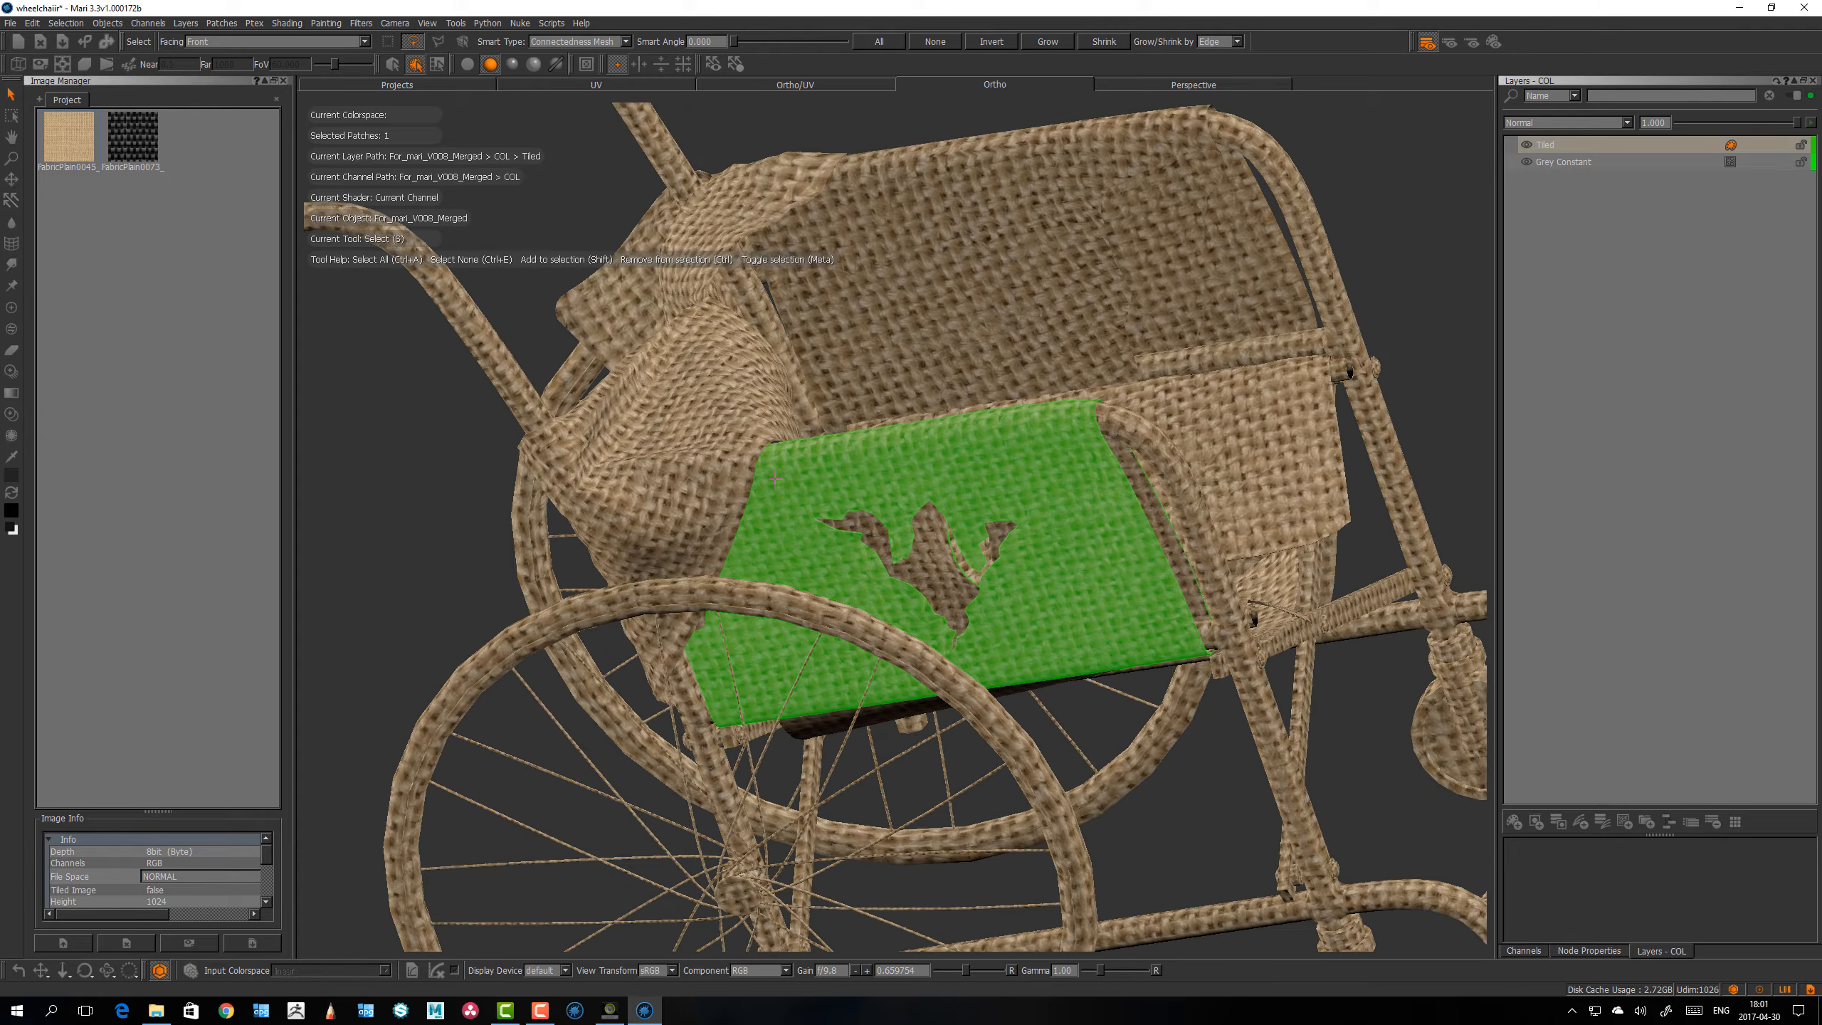
right_click_drag(1220, 609, 1266, 624, "alt")
left_click_drag(1101, 736, 1073, 728, "alt")
right_click_drag(743, 475, 707, 435, "alt")
left_click_drag(718, 424, 735, 434, "alt")
mouse_move(759, 515)
left_mouse_down("alt")
mouse_move(797, 484)
mouse_move(773, 491)
left_mouse_up("alt")
right_click_drag(753, 467, 798, 448, "alt")
left_click_drag(798, 447, 775, 484, "alt")
left_click_drag(790, 597, 564, 324, "alt")
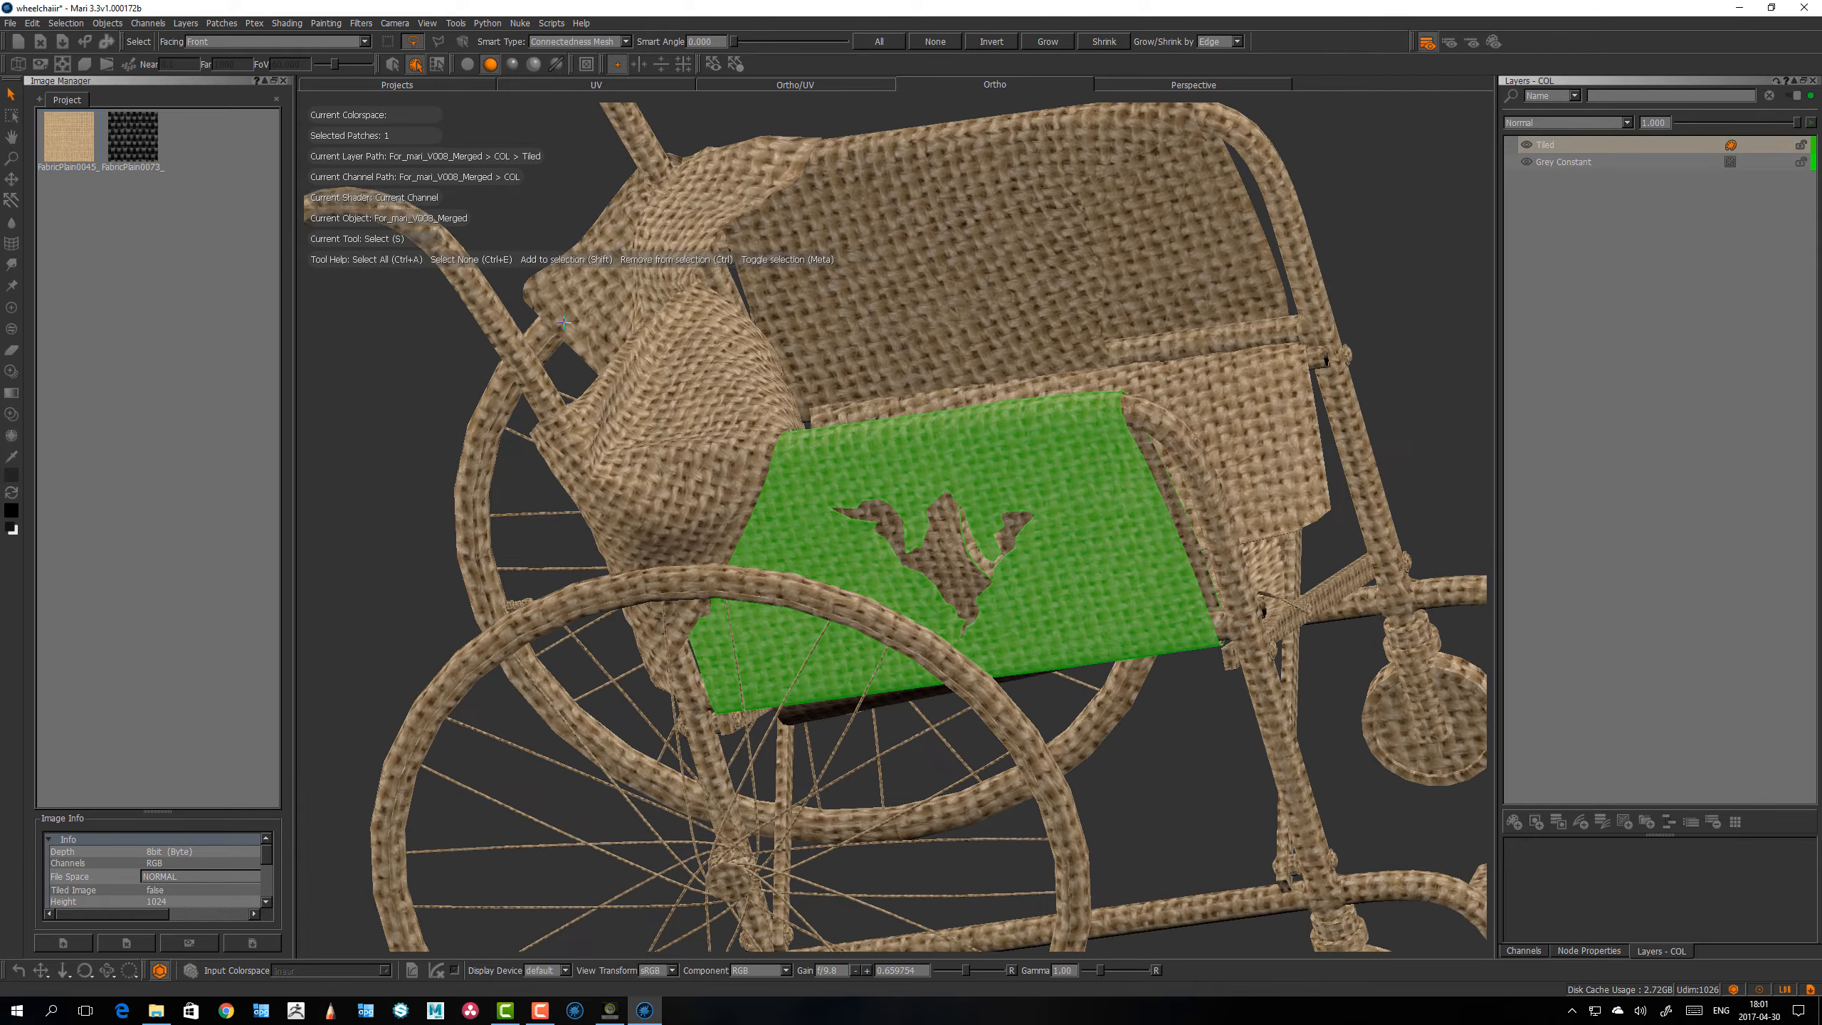
left_click(361, 23)
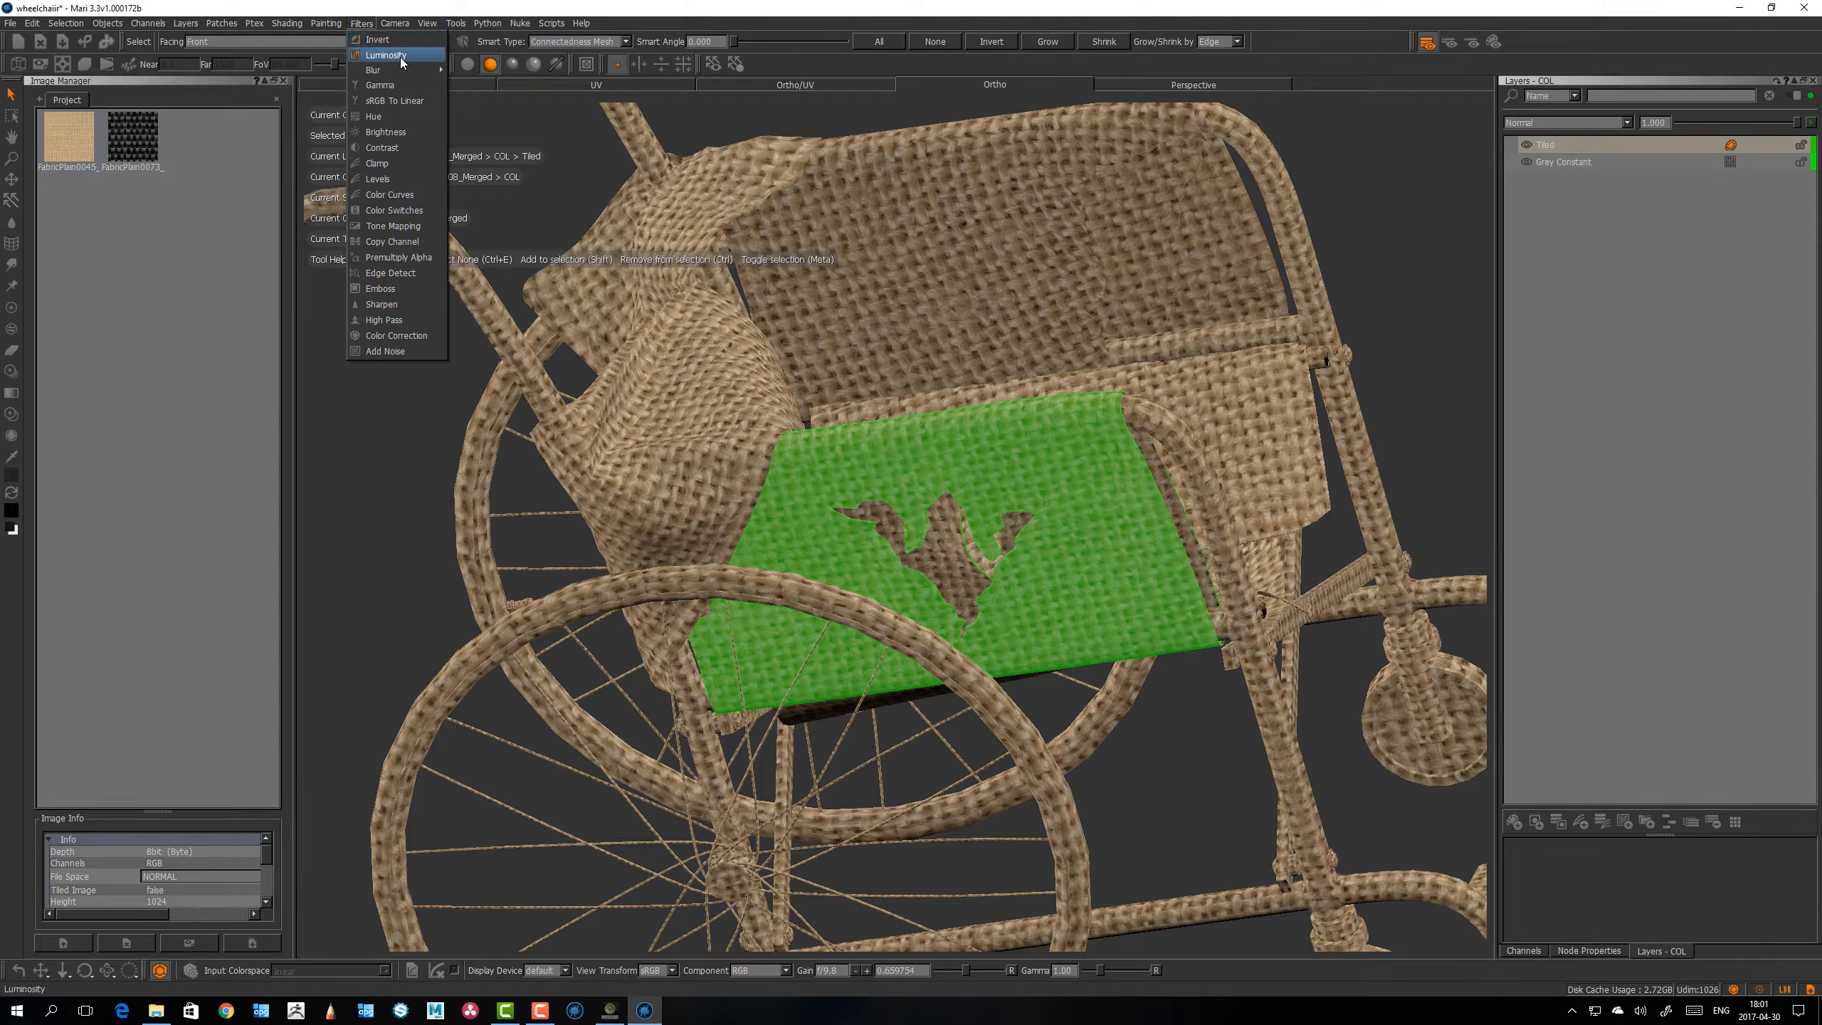
mouse_move(396, 71)
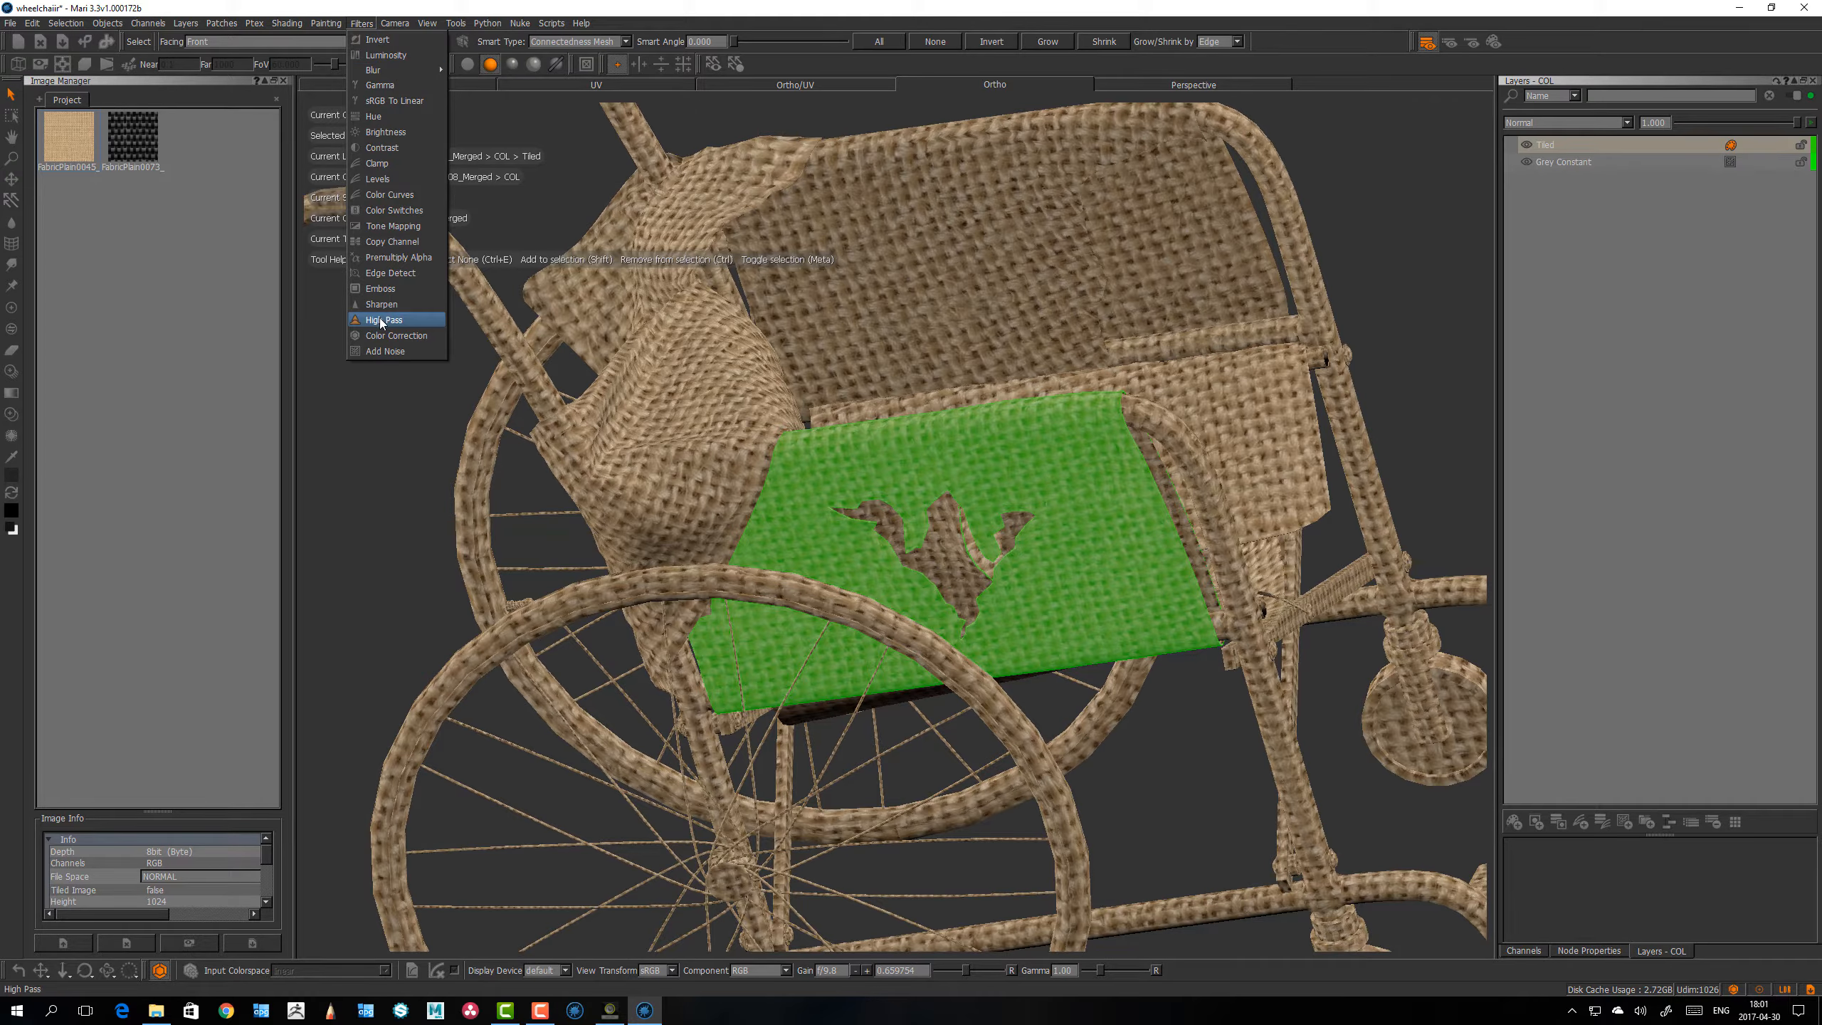
left_click(803, 488)
left_click_drag(803, 488, 802, 449, "alt")
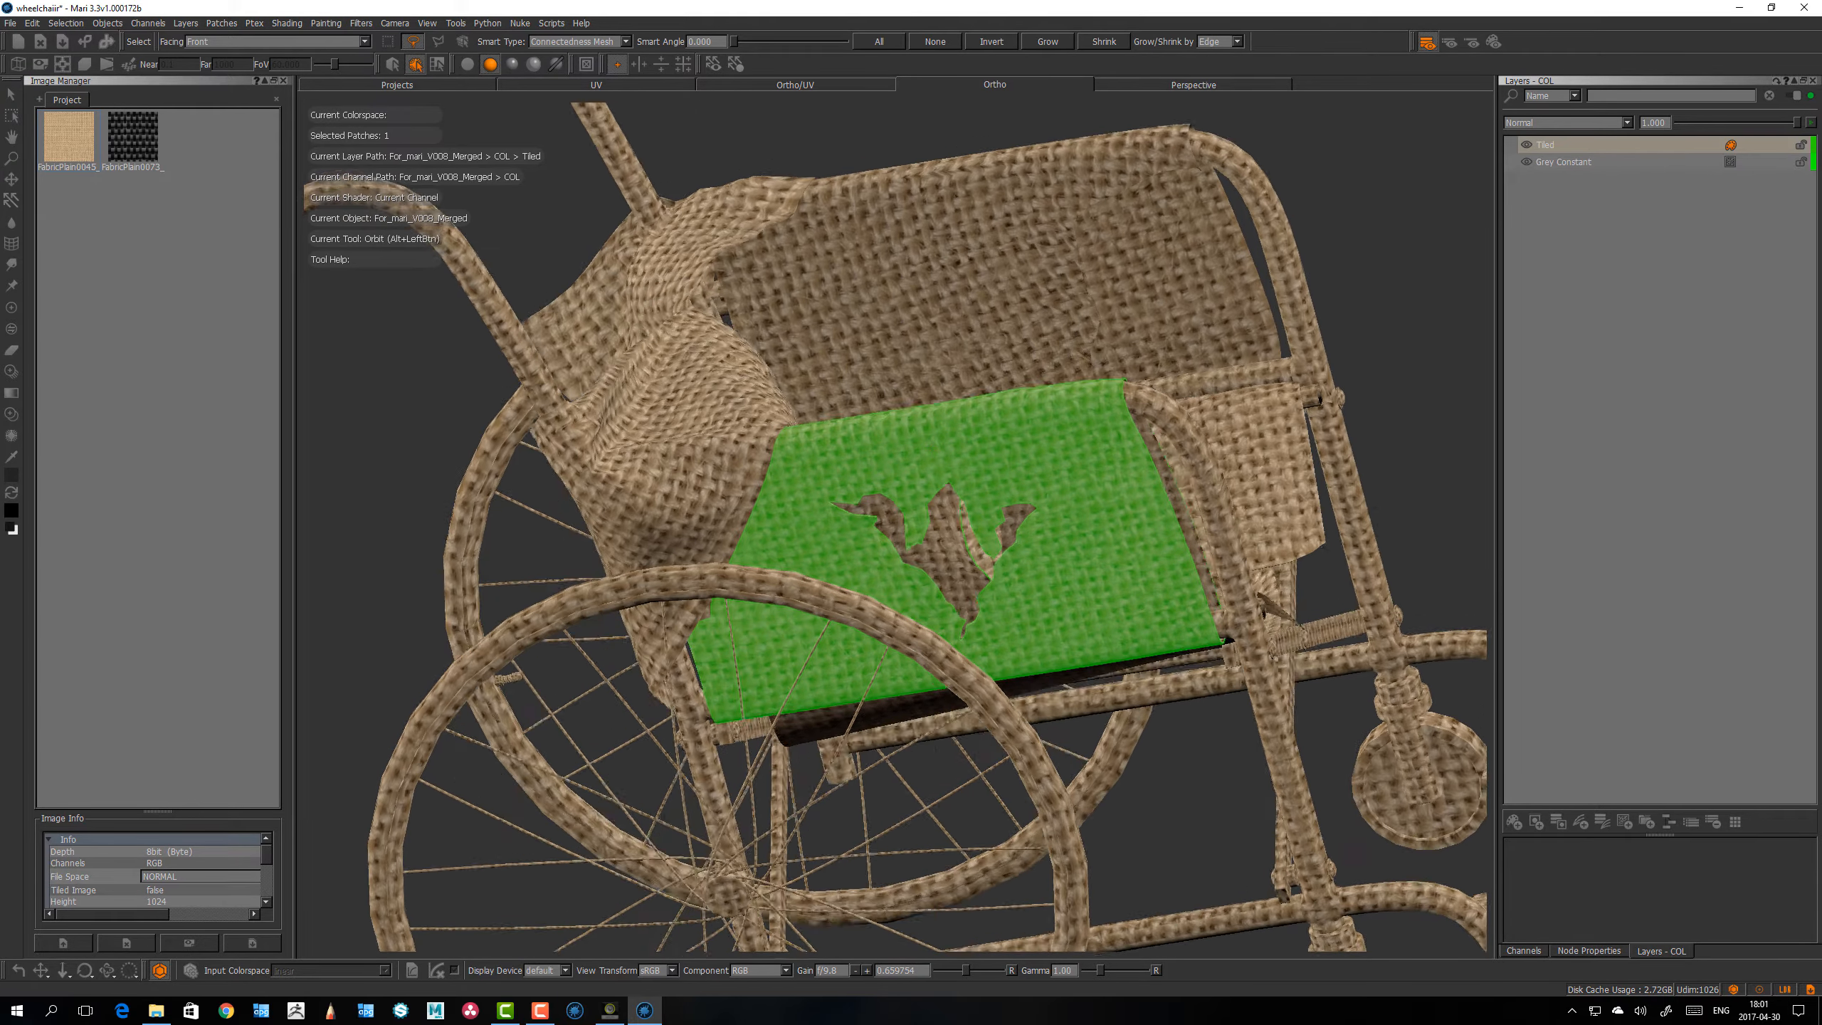
Step: Paint a thick black squiggle on the selected side panel and, with a smaller brush radius, a thin black squiggle near its upper edge
mouse_move(1072, 523)
left_mouse_down("alt")
mouse_move(1051, 532)
mouse_move(1097, 627)
mouse_move(1082, 565)
left_mouse_up("alt")
key("p")
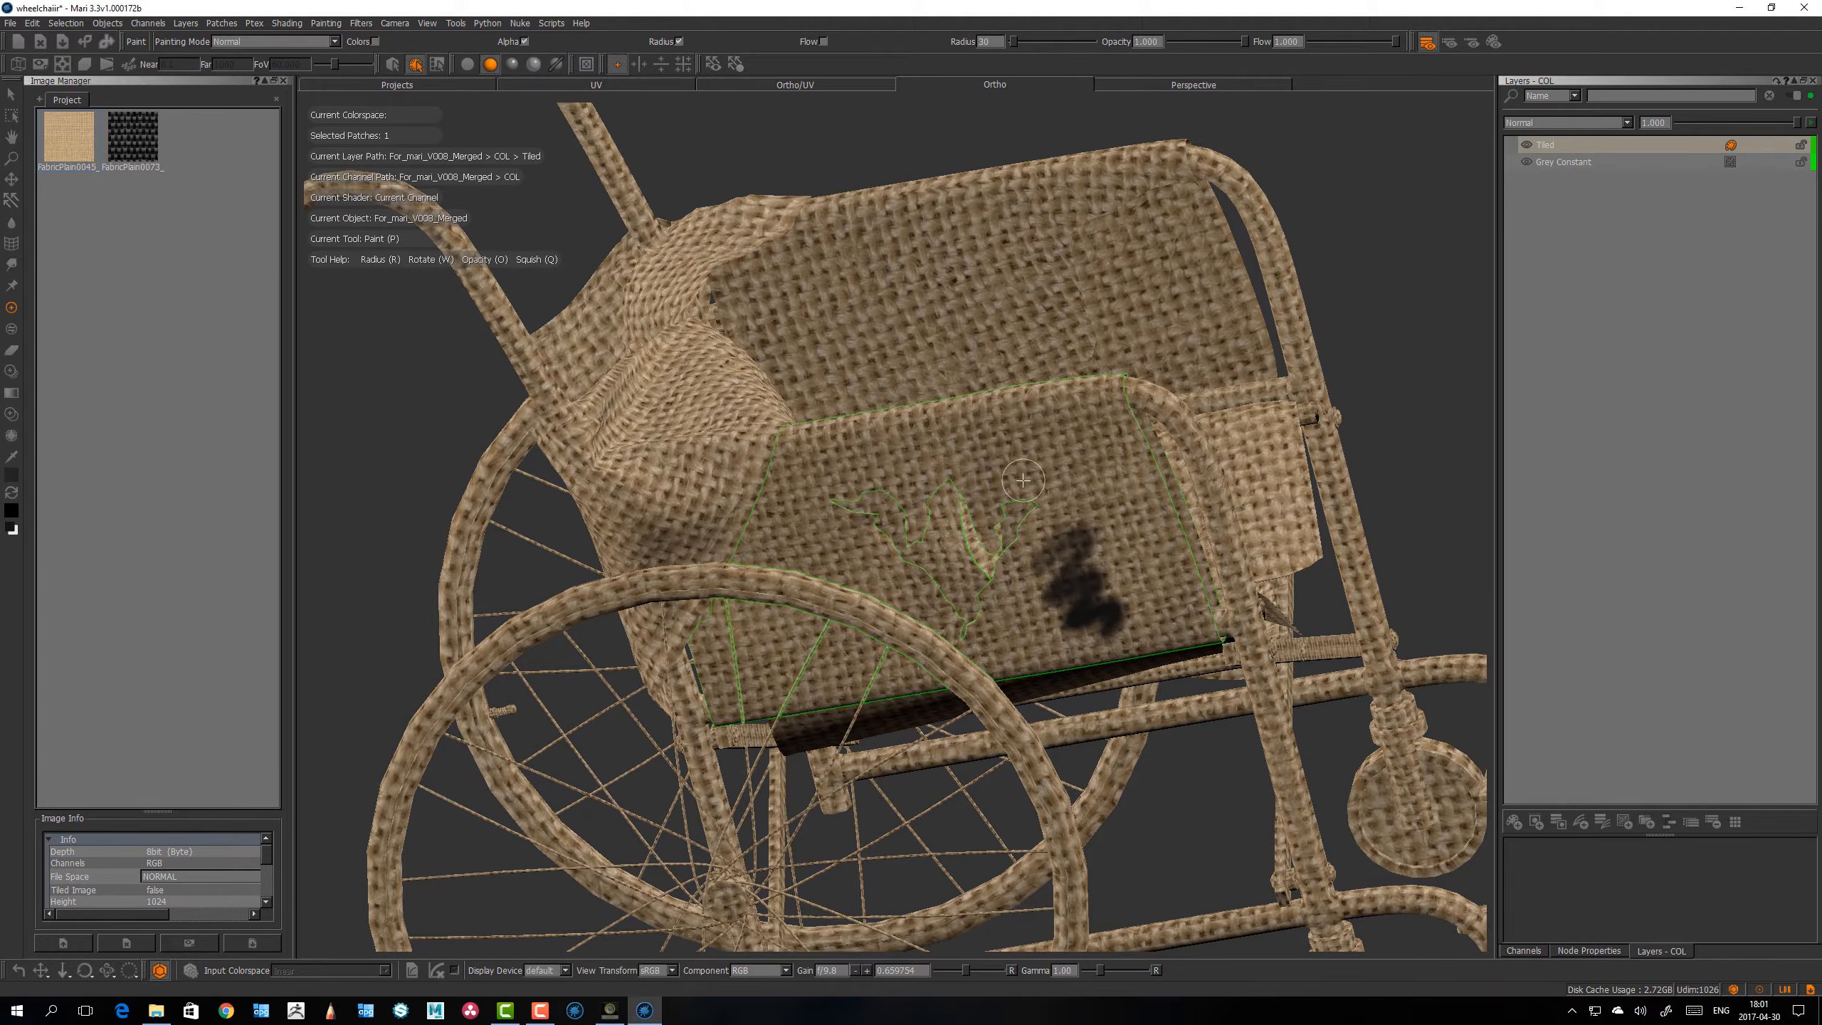
mouse_move(1026, 452)
left_mouse_down("alt")
mouse_move(938, 433)
mouse_move(1080, 462)
mouse_move(1075, 487)
mouse_move(868, 412)
mouse_move(730, 332)
left_mouse_up("alt")
key("r")
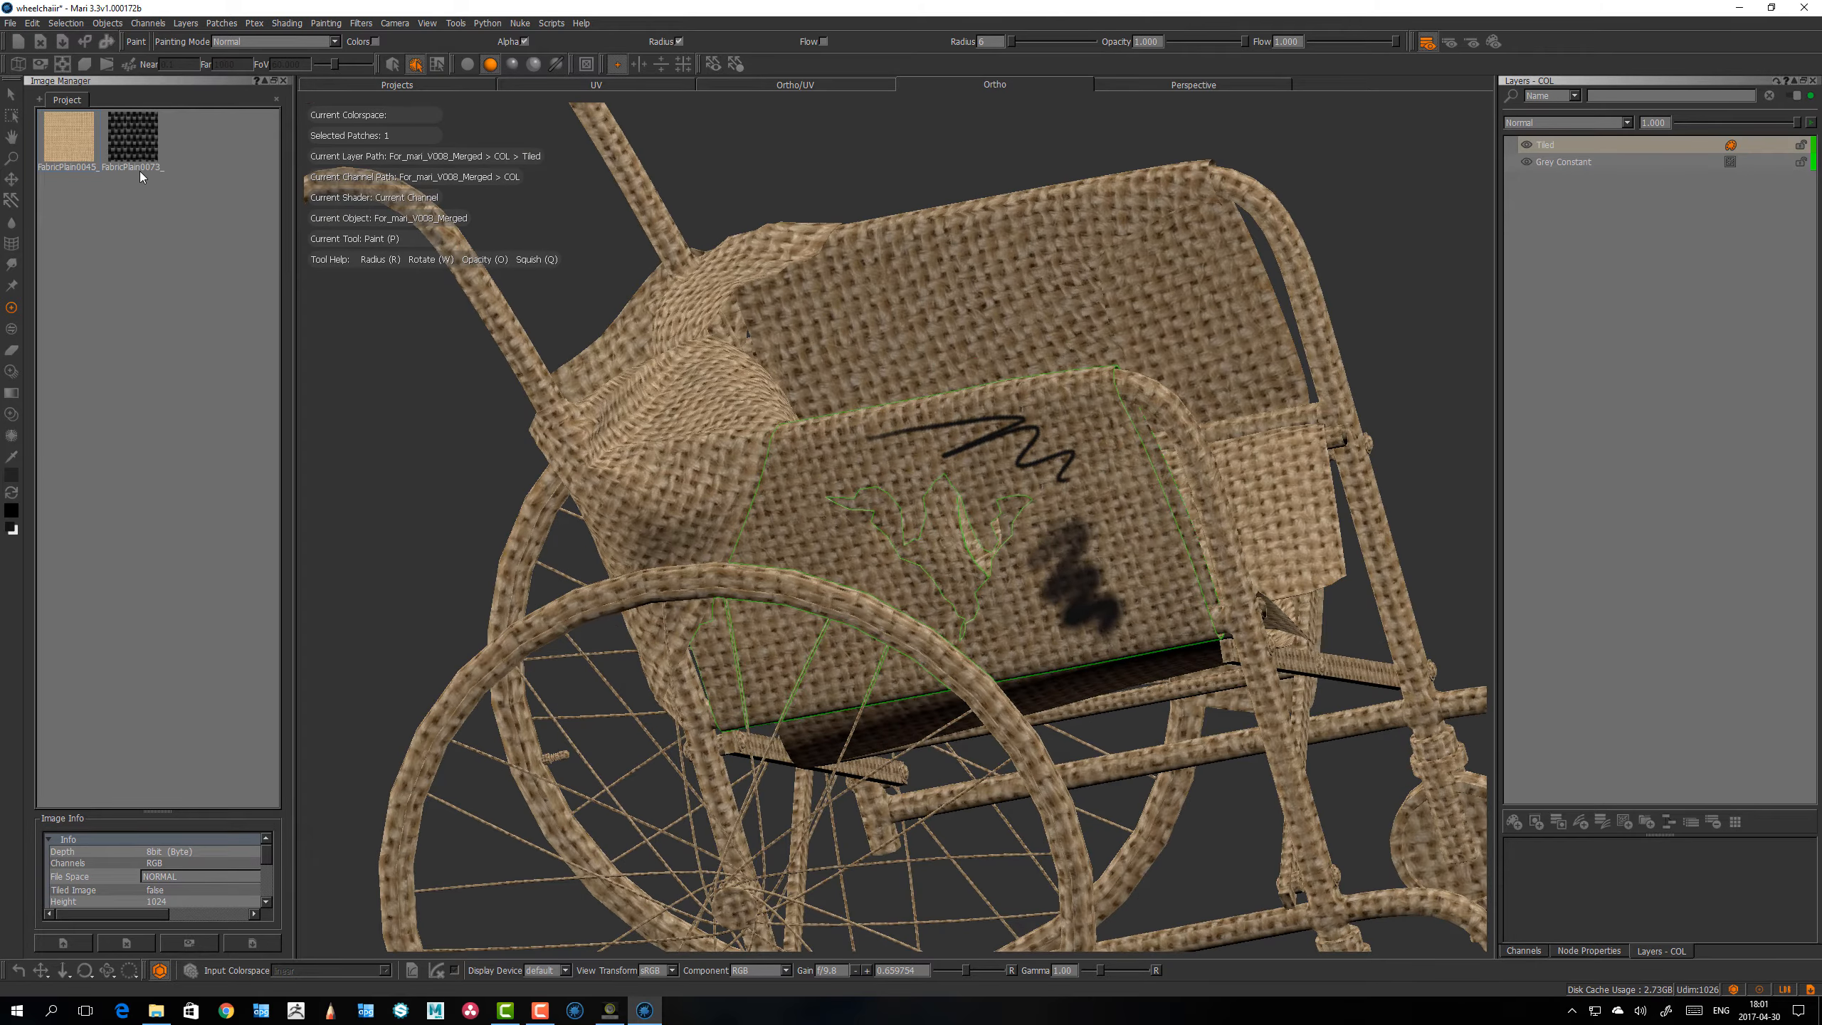
left_click_drag(794, 408, 762, 441, "alt")
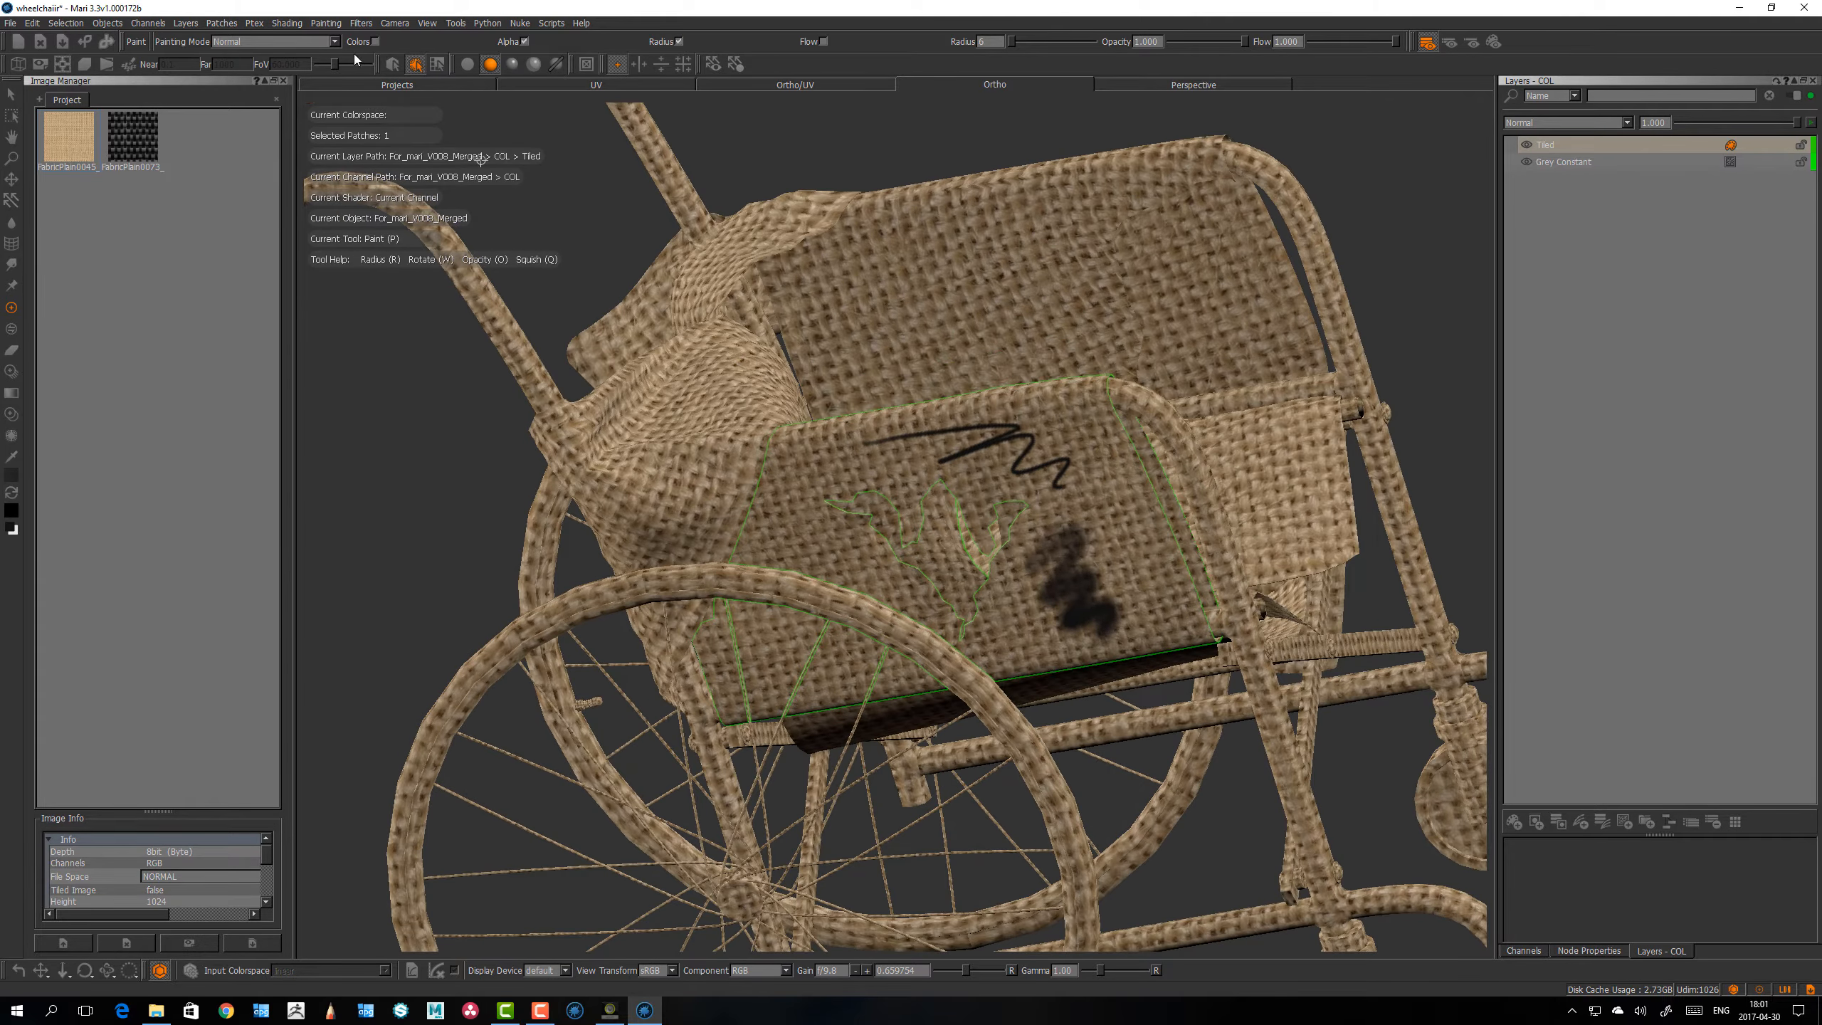
Step: Preview a Gaussian blur with amount 1.000 and radius 50.000 on Selected Patches Of Current Paint Target
left_click(361, 23)
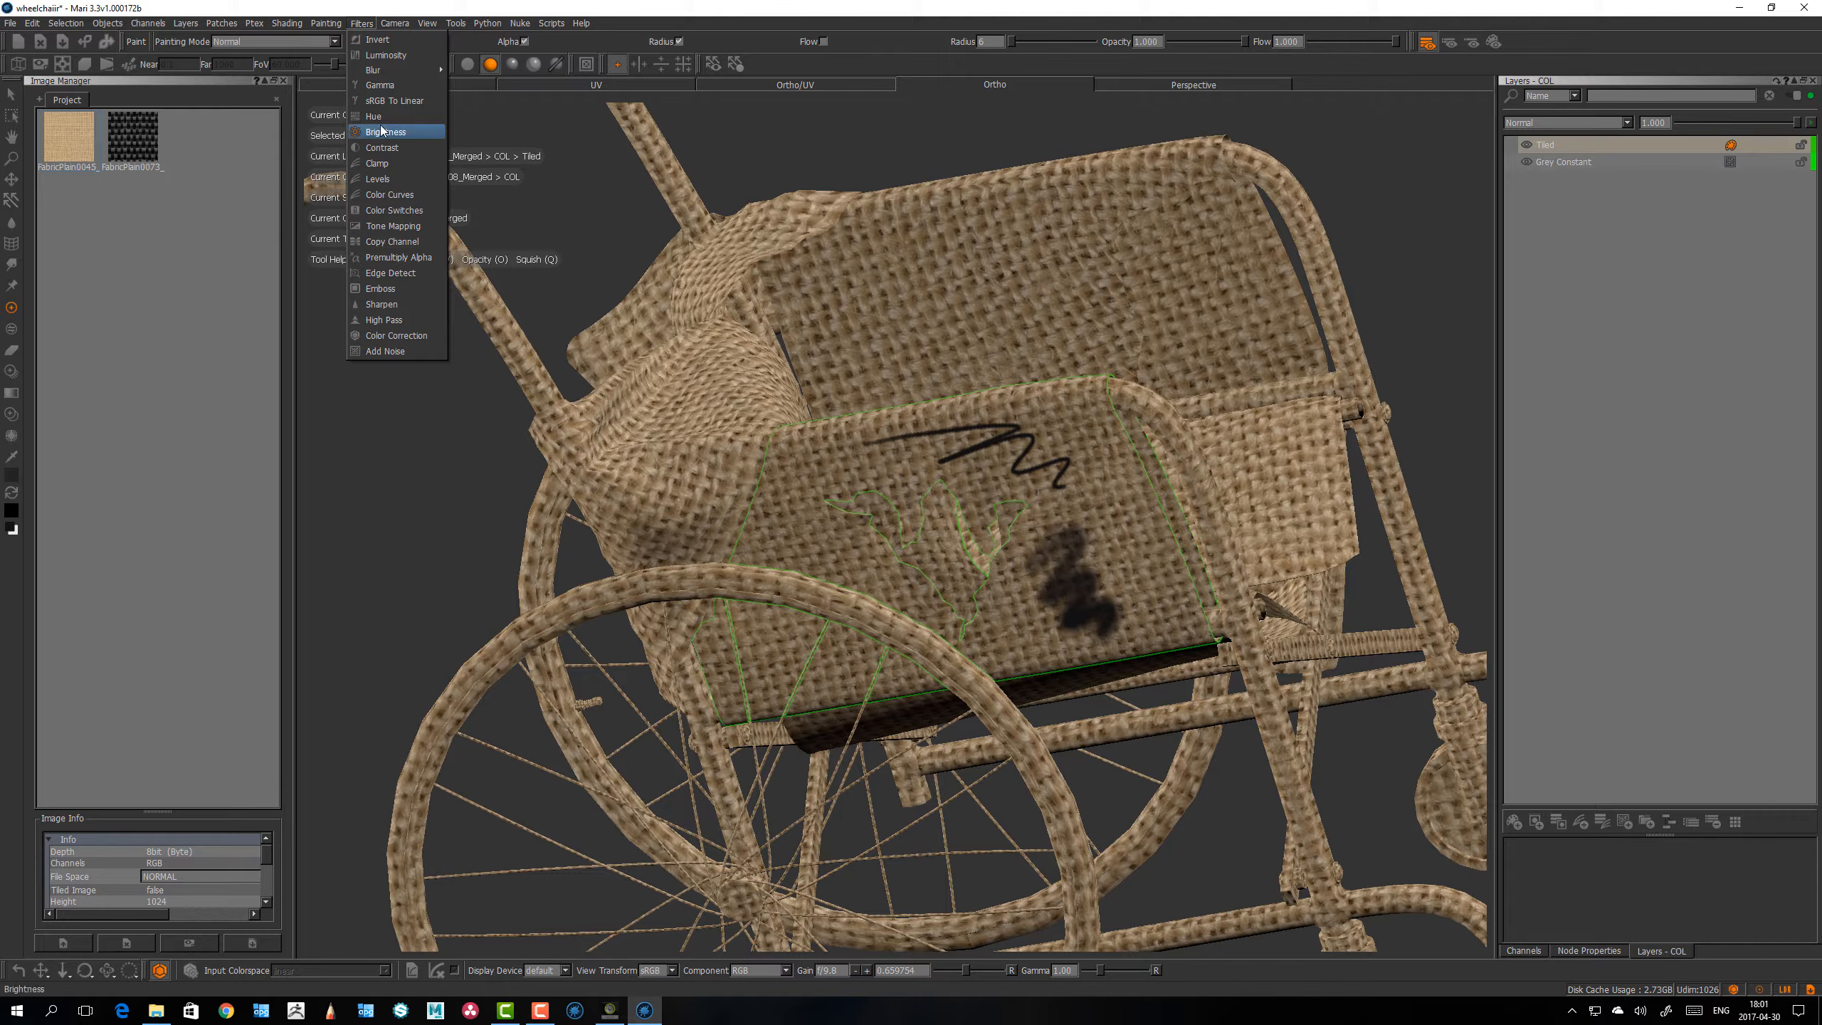
mouse_move(383, 72)
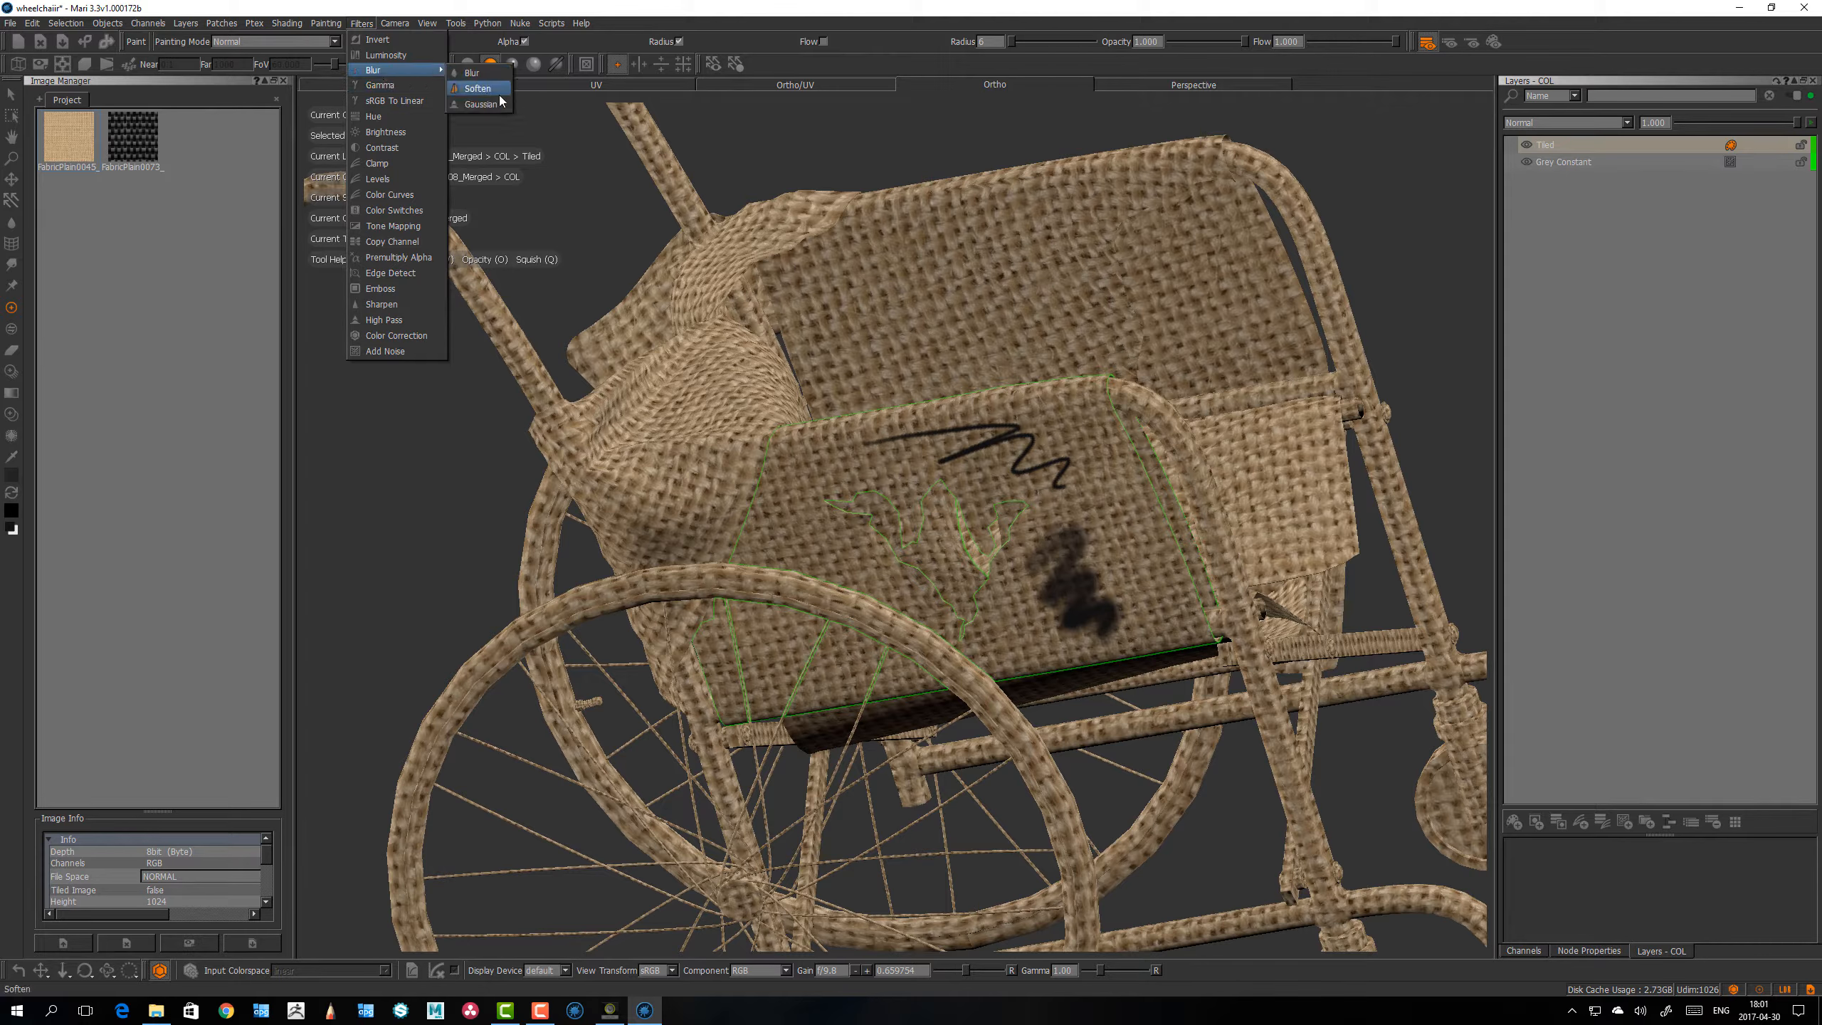
left_click(487, 107)
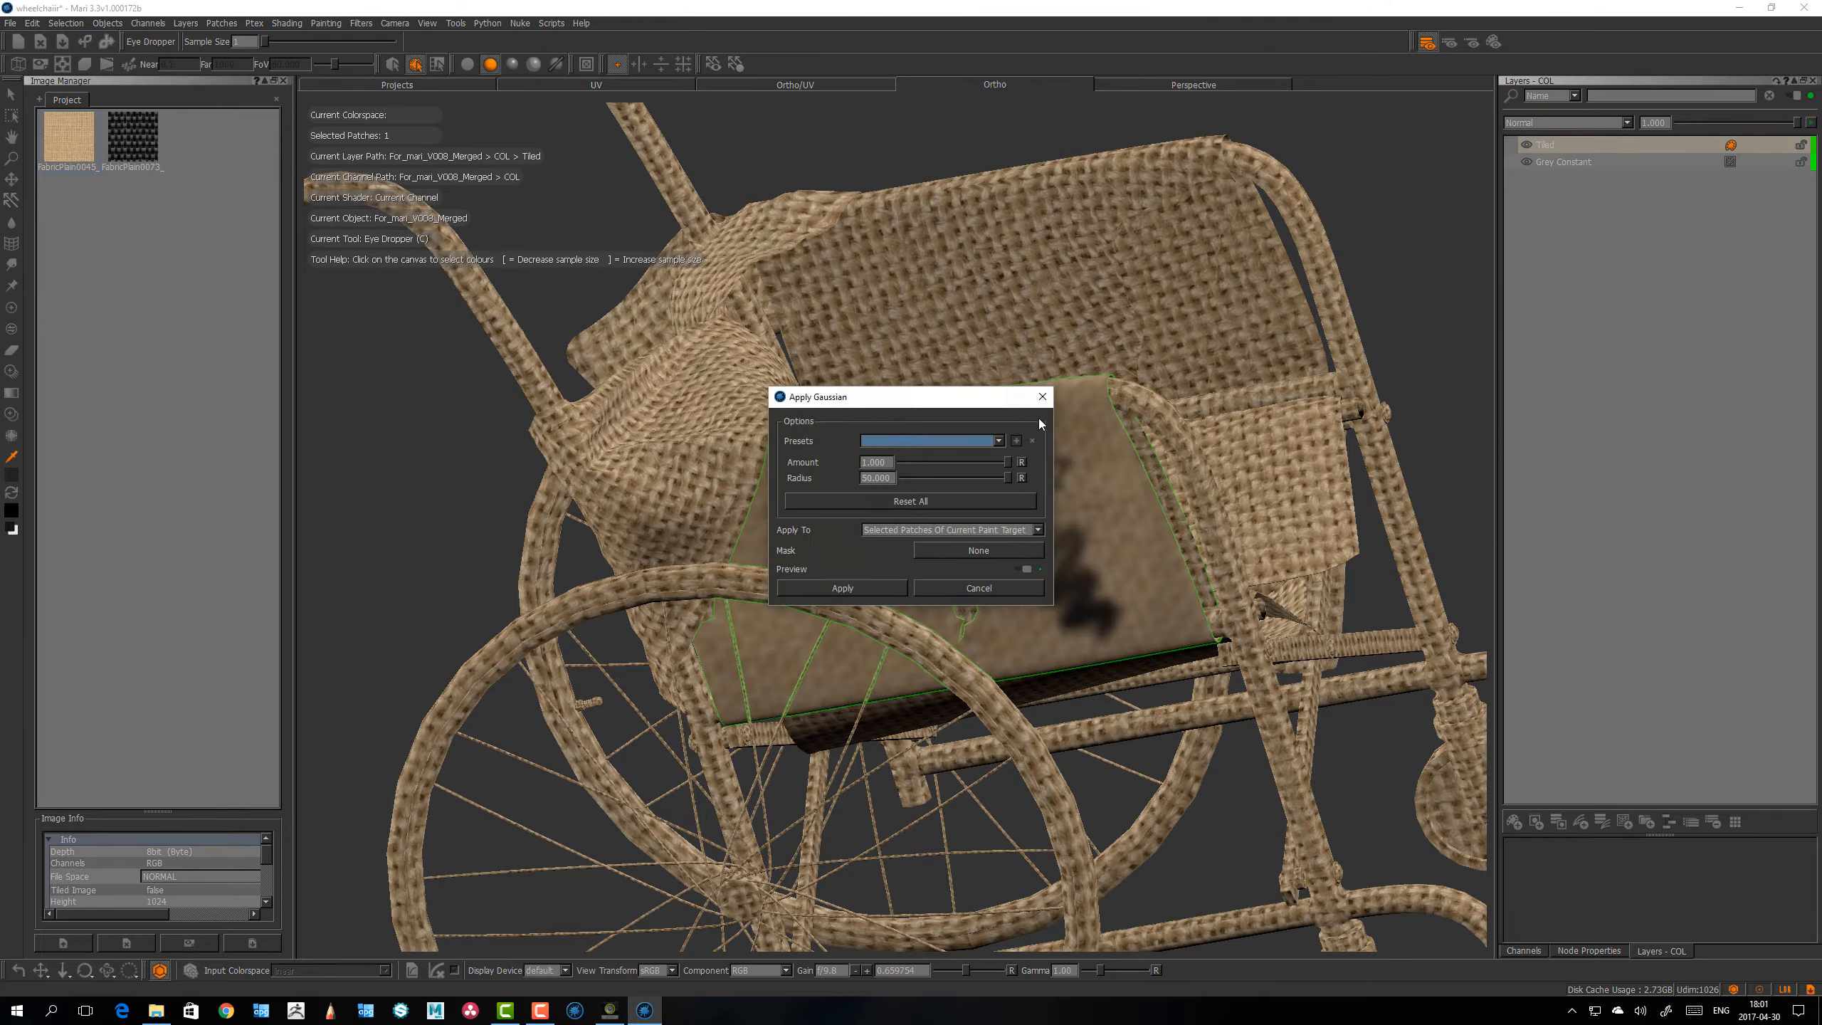
left_click_drag(954, 402, 833, 213)
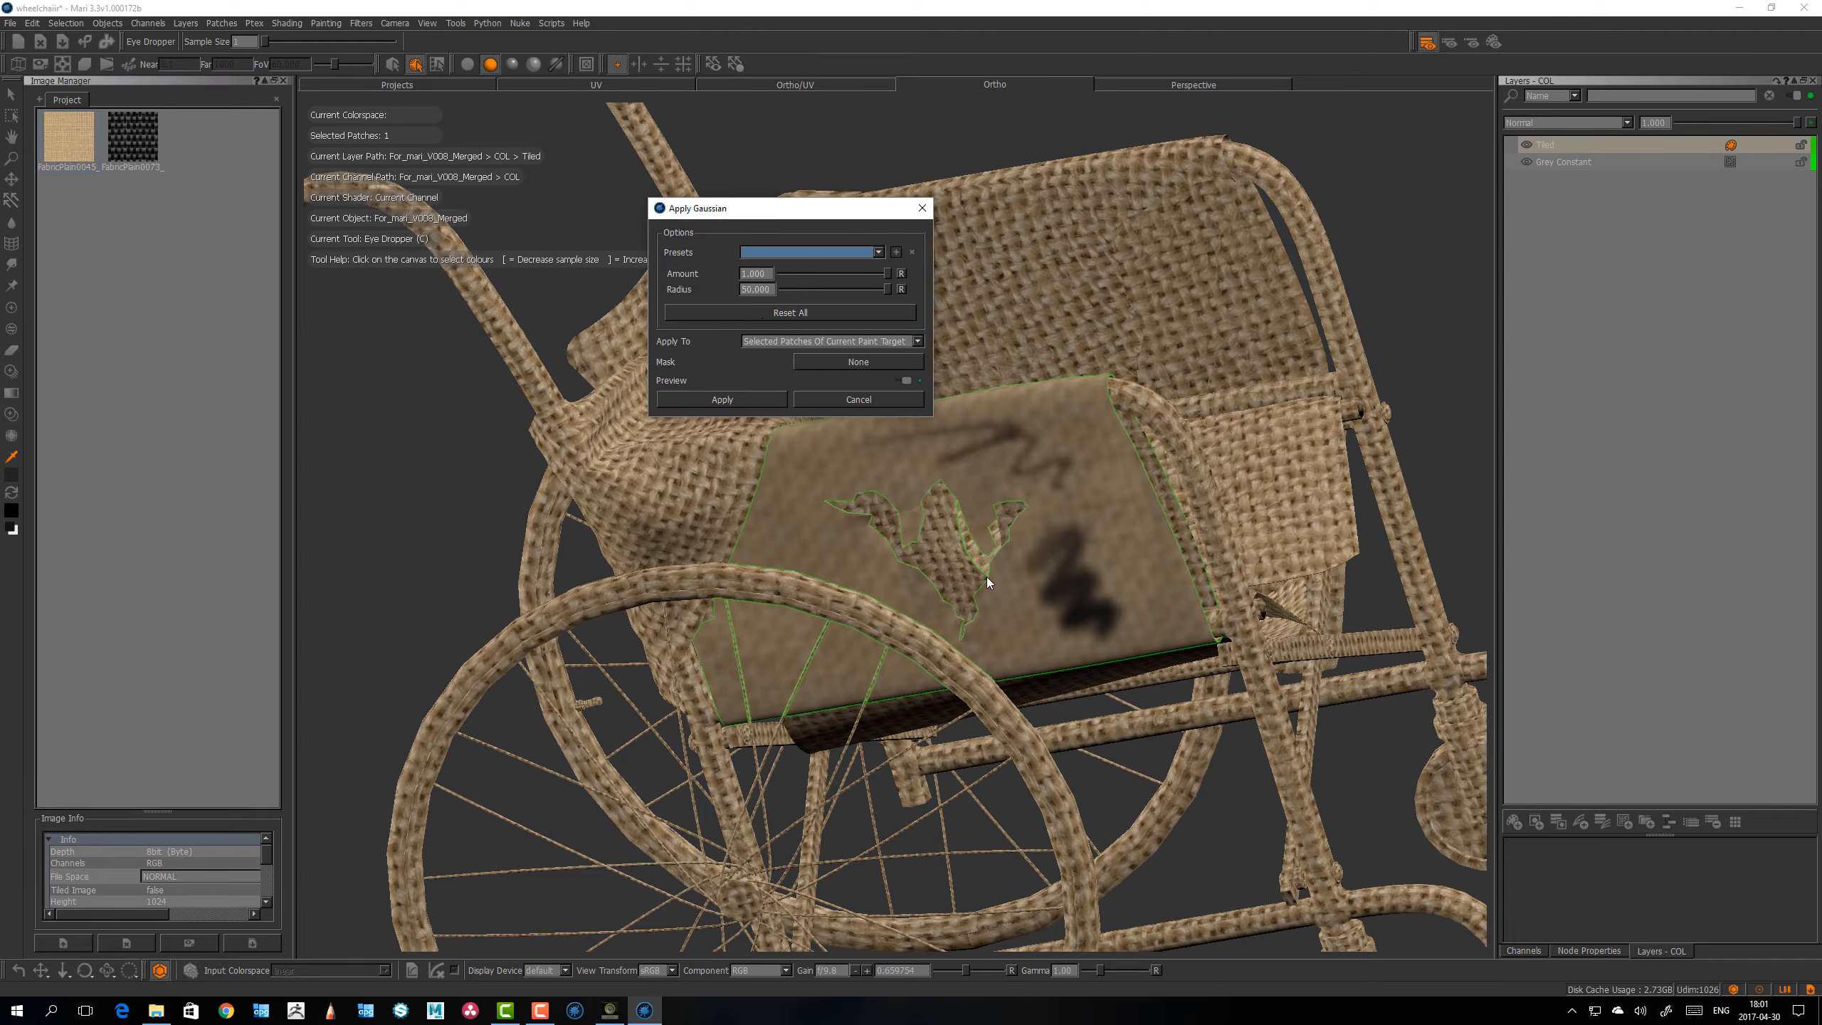
mouse_move(883, 287)
left_mouse_down()
mouse_move(799, 285)
mouse_move(893, 291)
left_mouse_up()
left_click(909, 382)
left_click(909, 384)
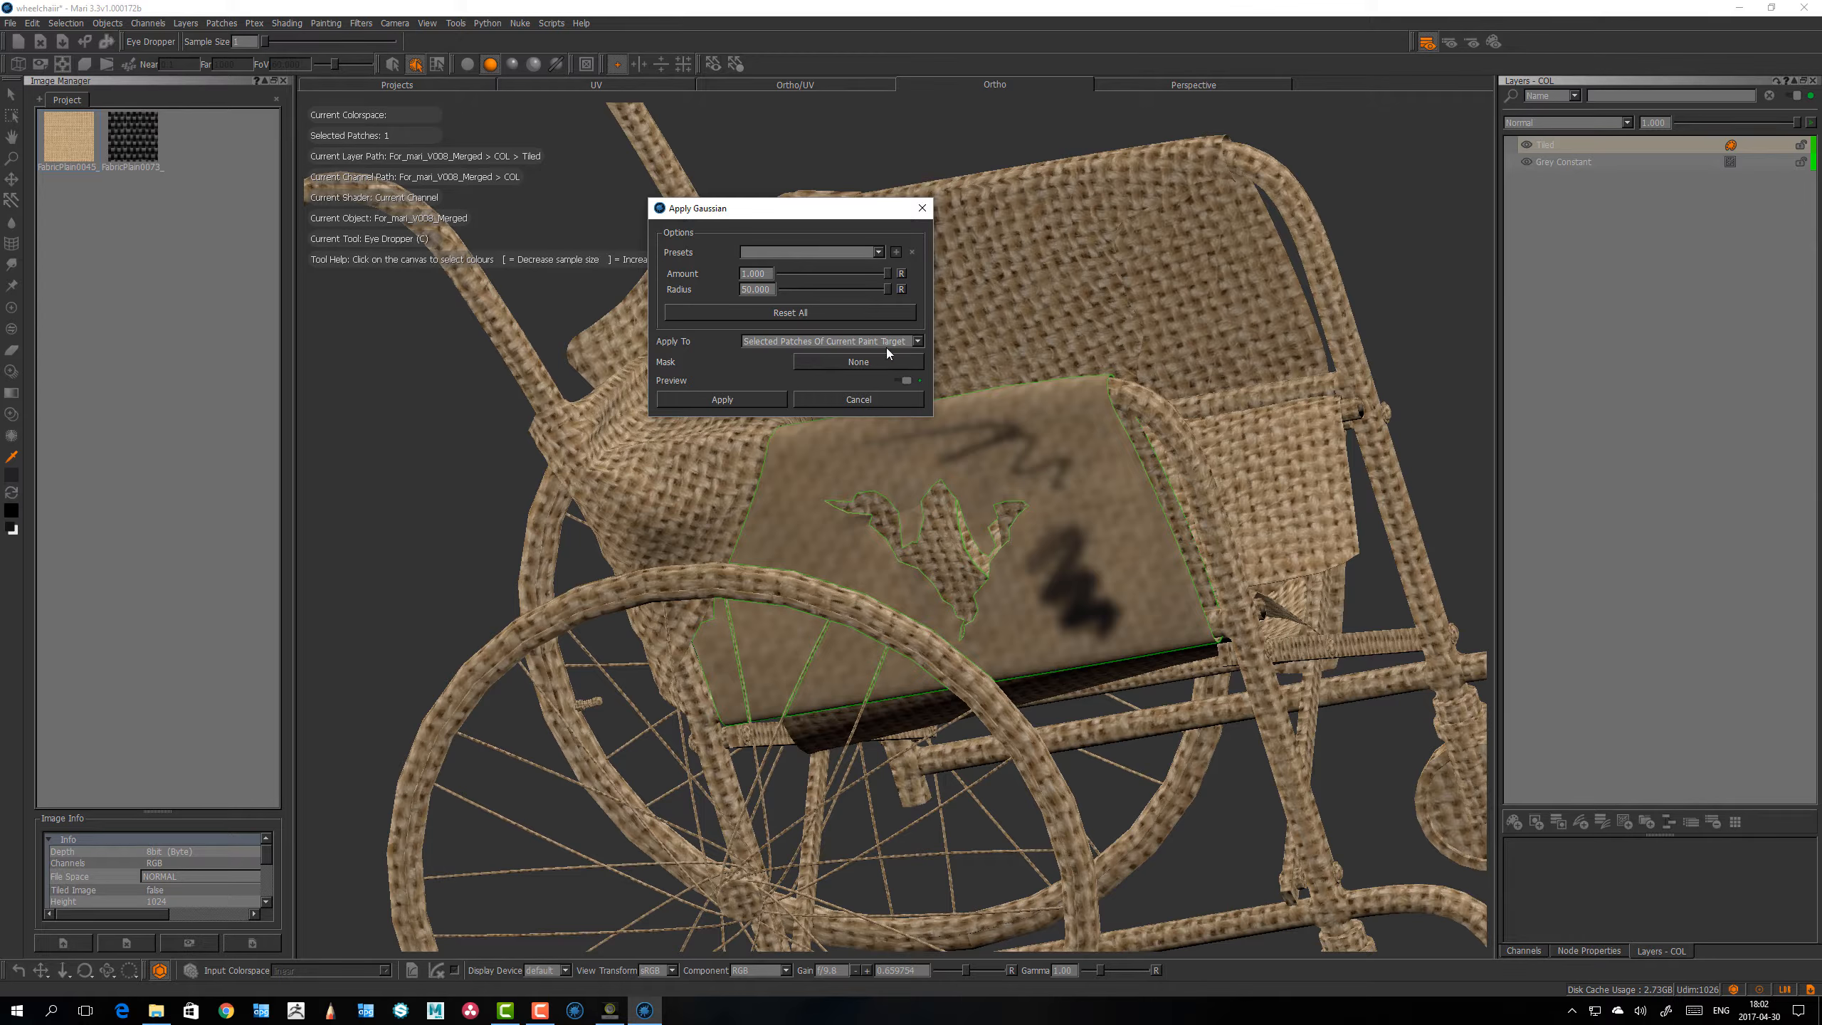
left_click(904, 343)
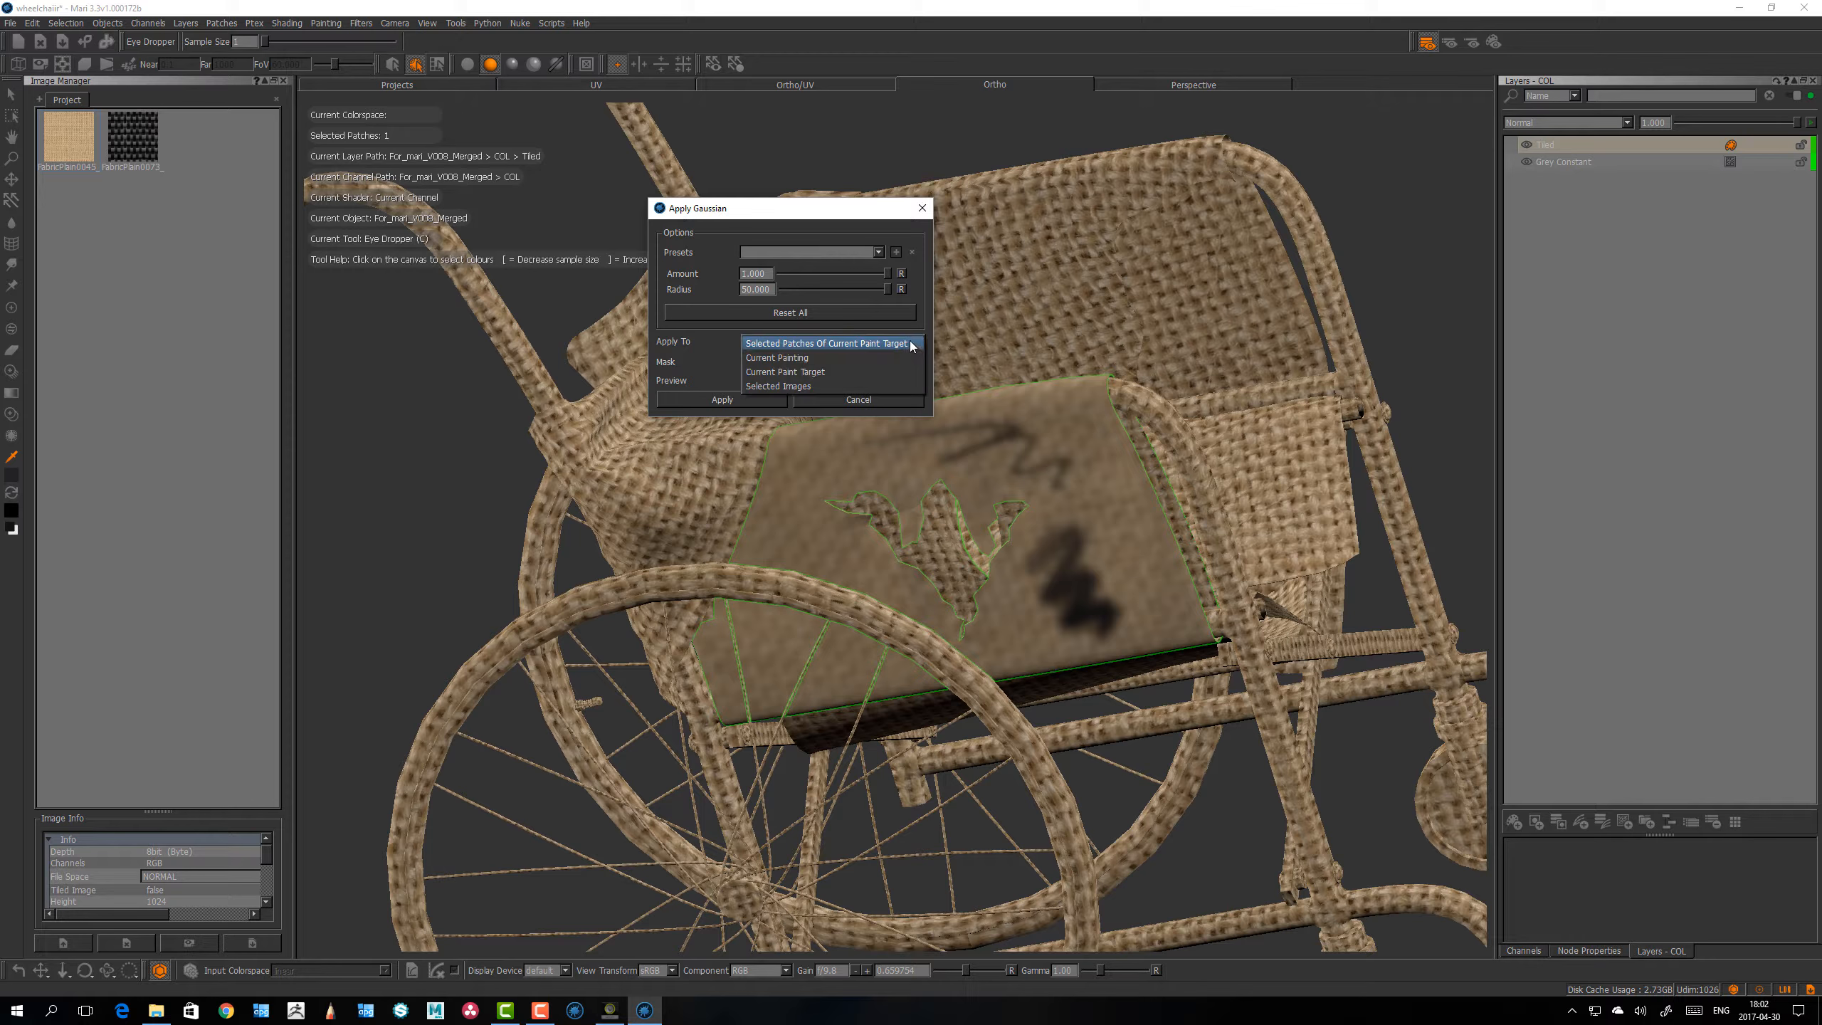
left_click(909, 344)
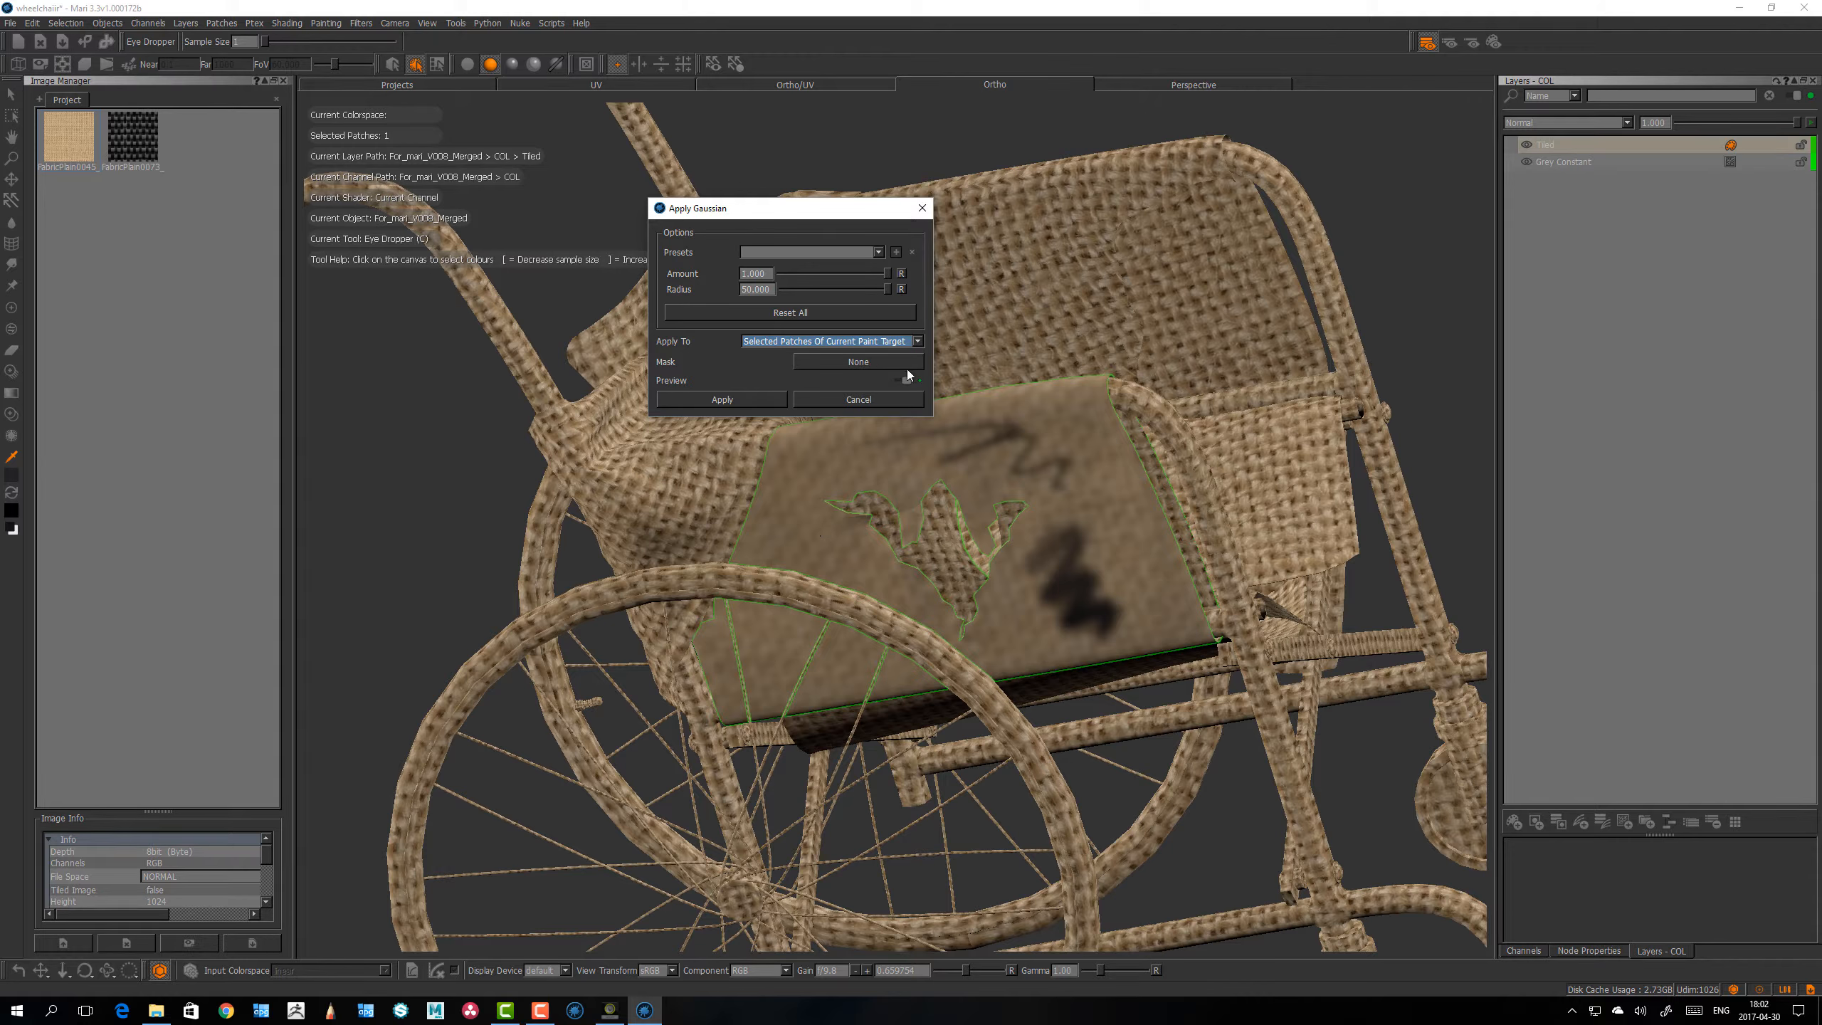
Step: Compare the Gaussian blur on Current Paint Target, and apply it only to Selected Patches Of Current Paint Target
left_click(853, 342)
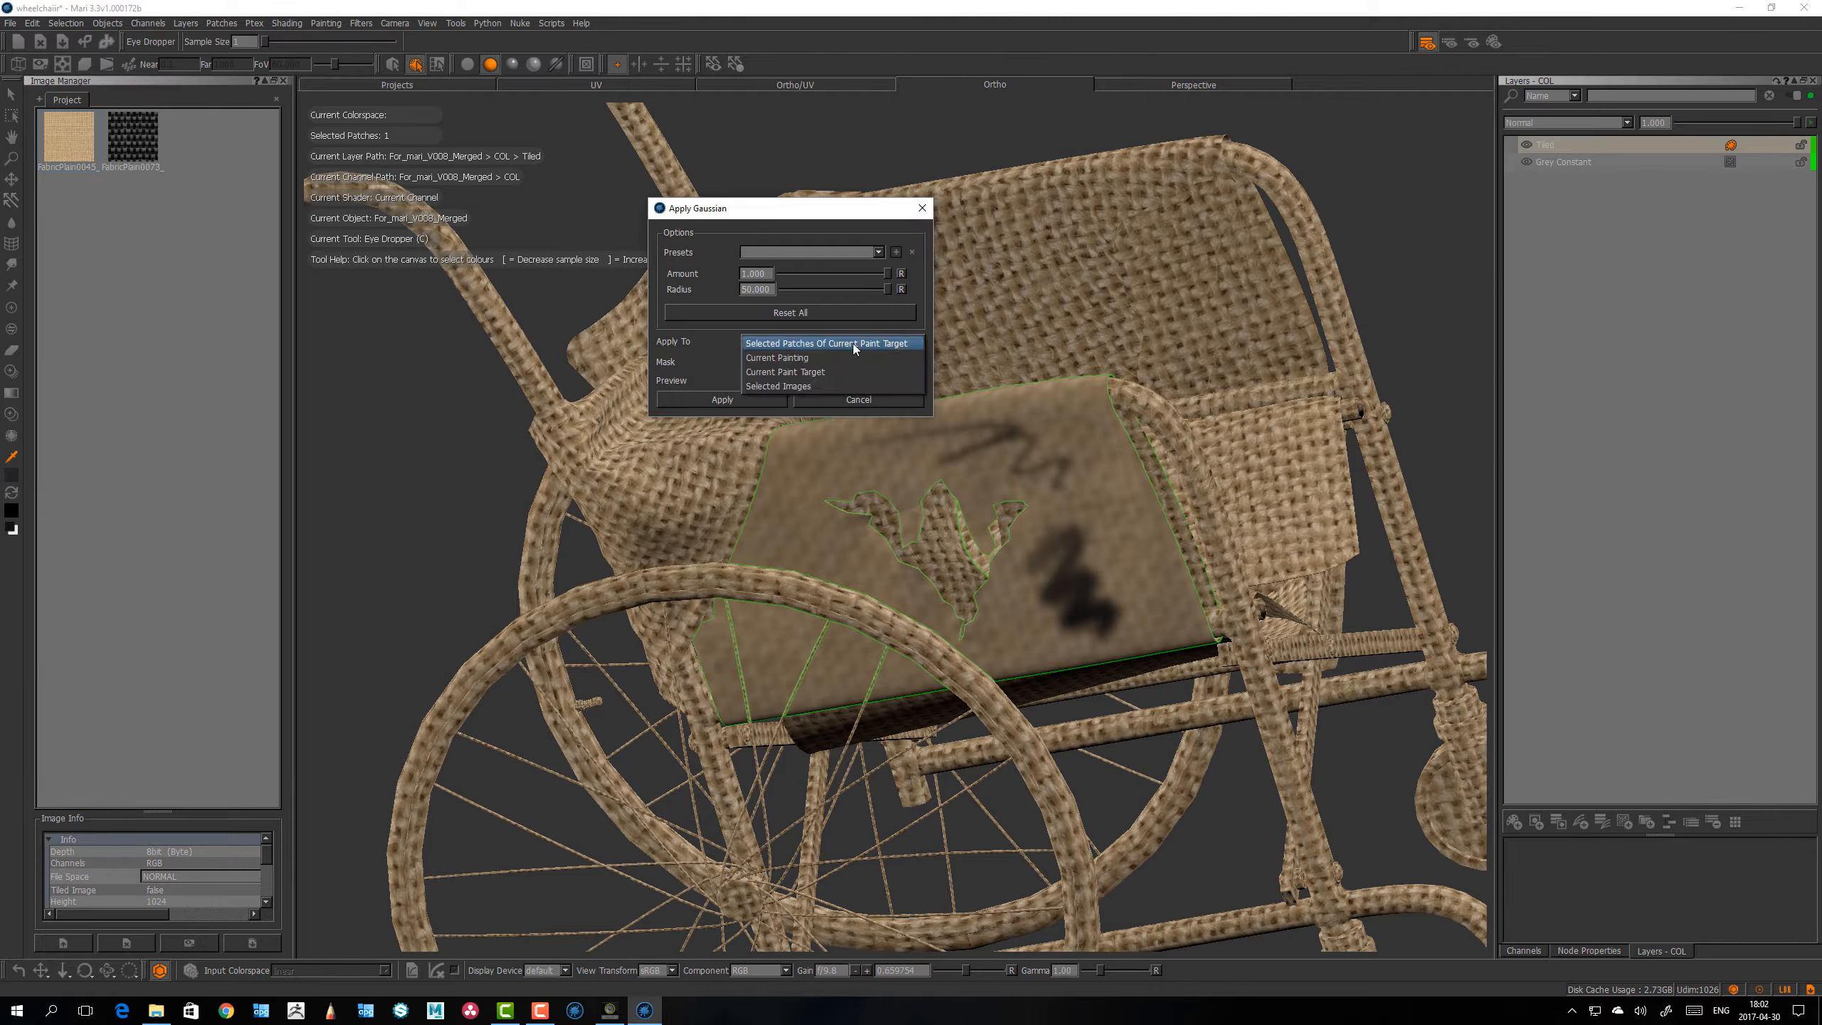
left_click(807, 373)
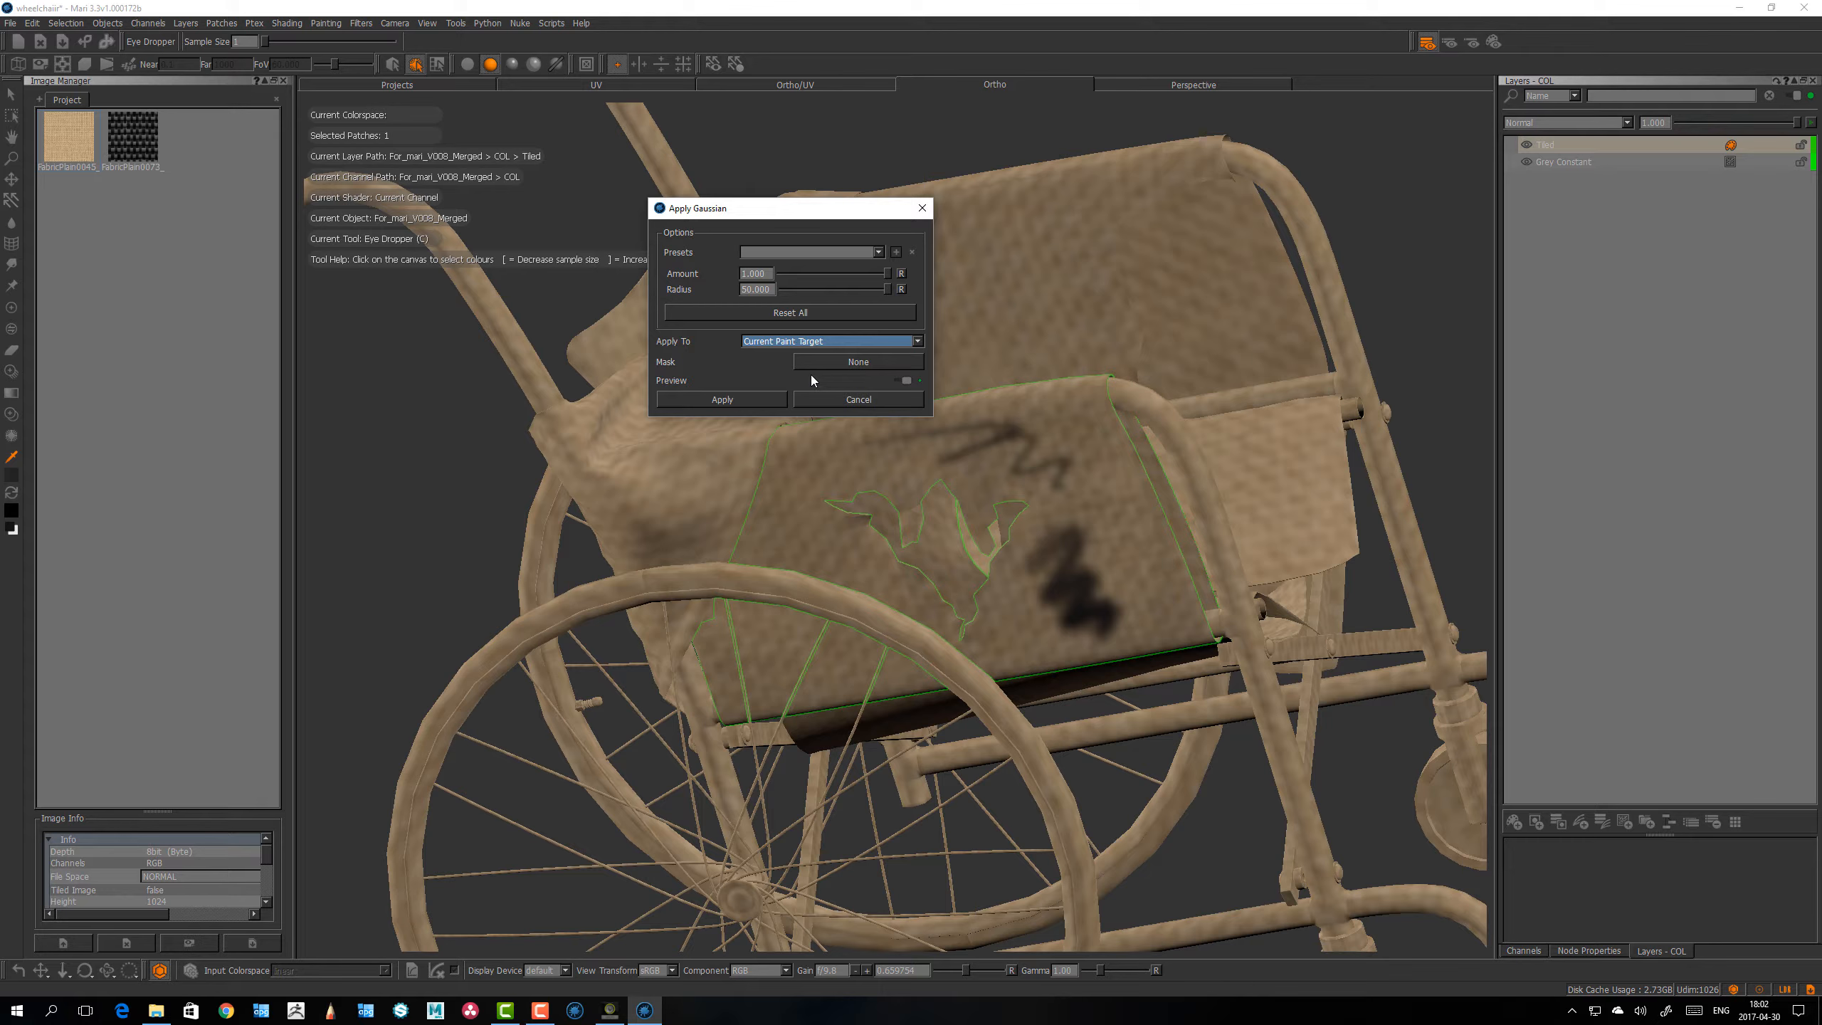
left_click(817, 343)
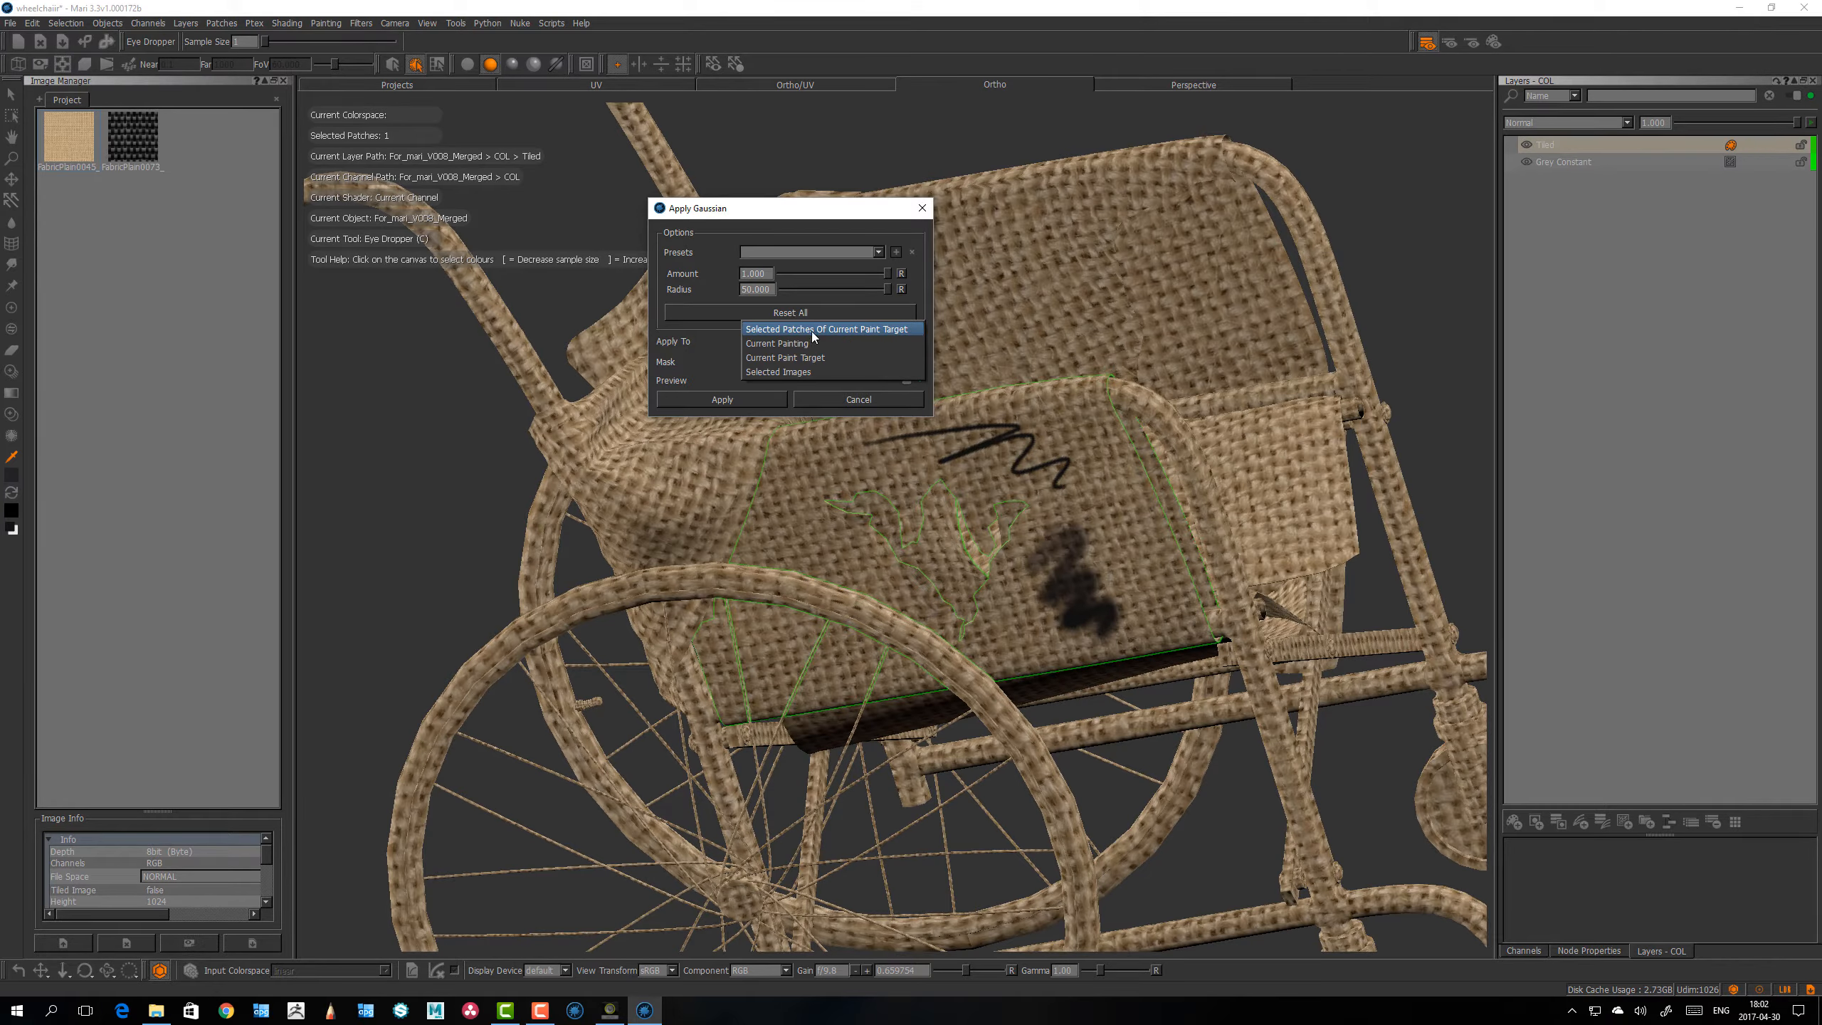
left_click(789, 343)
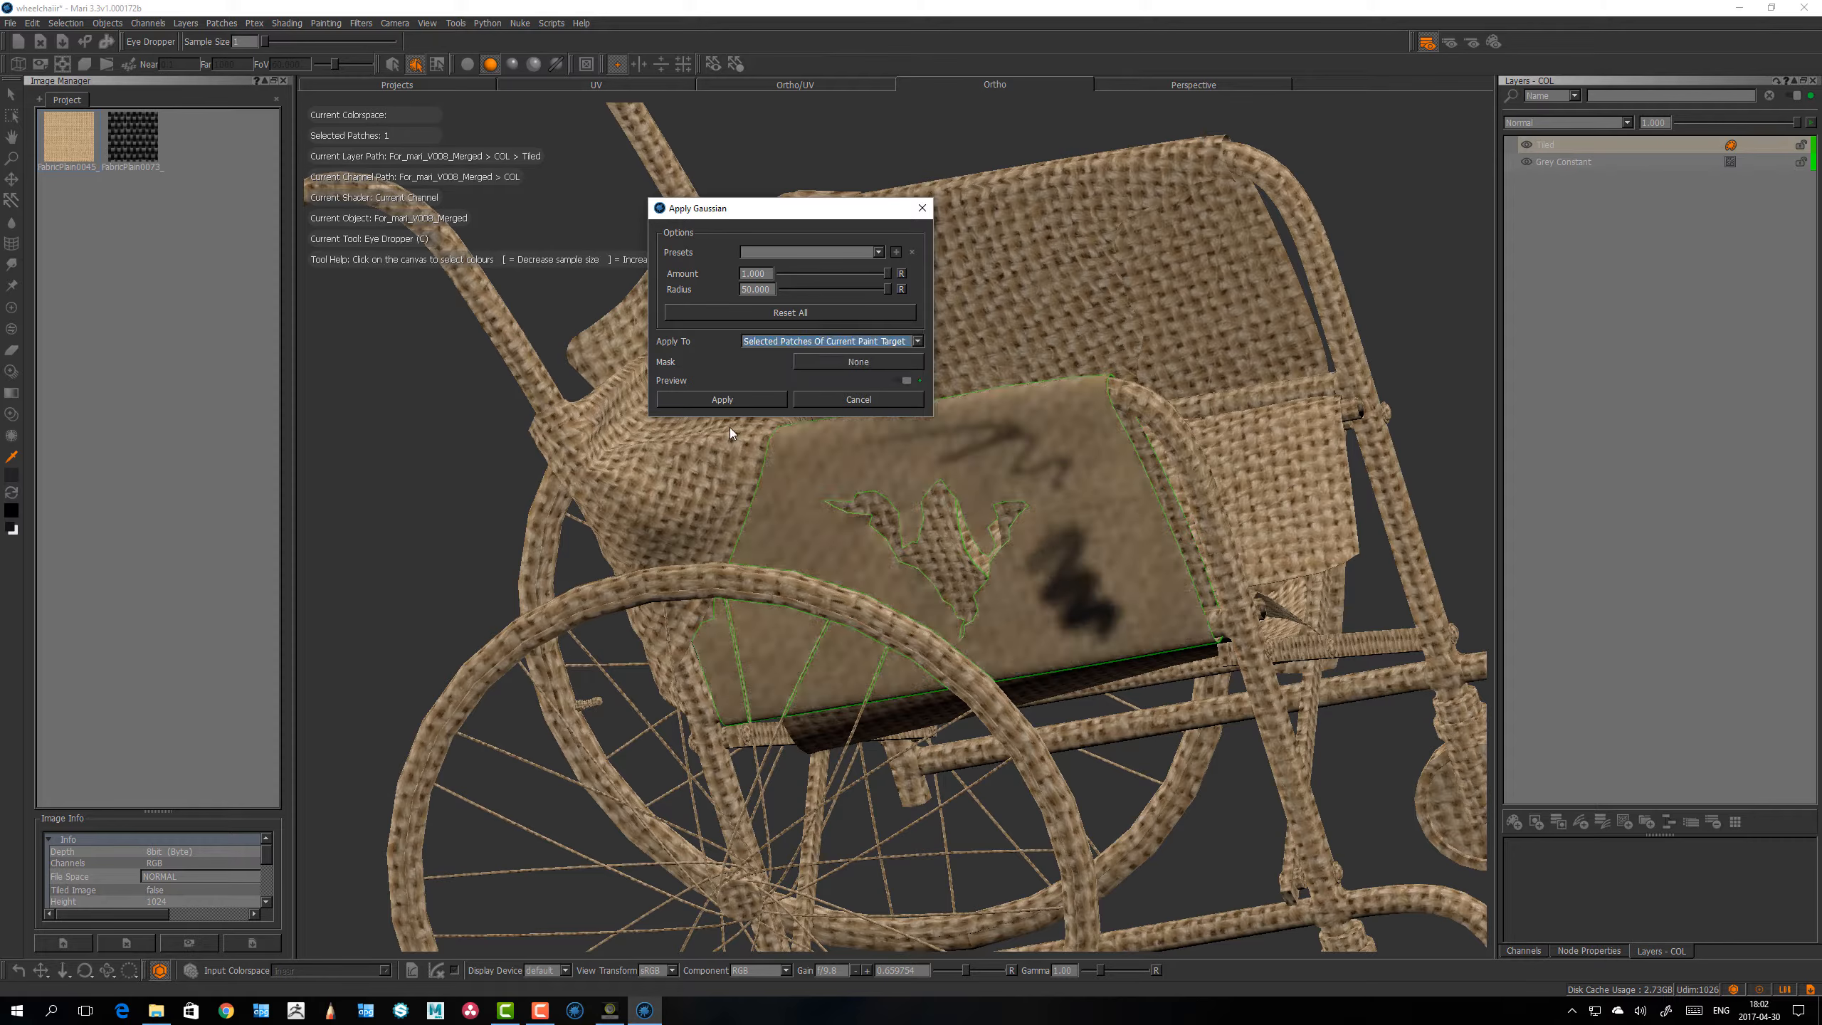
left_click(743, 401)
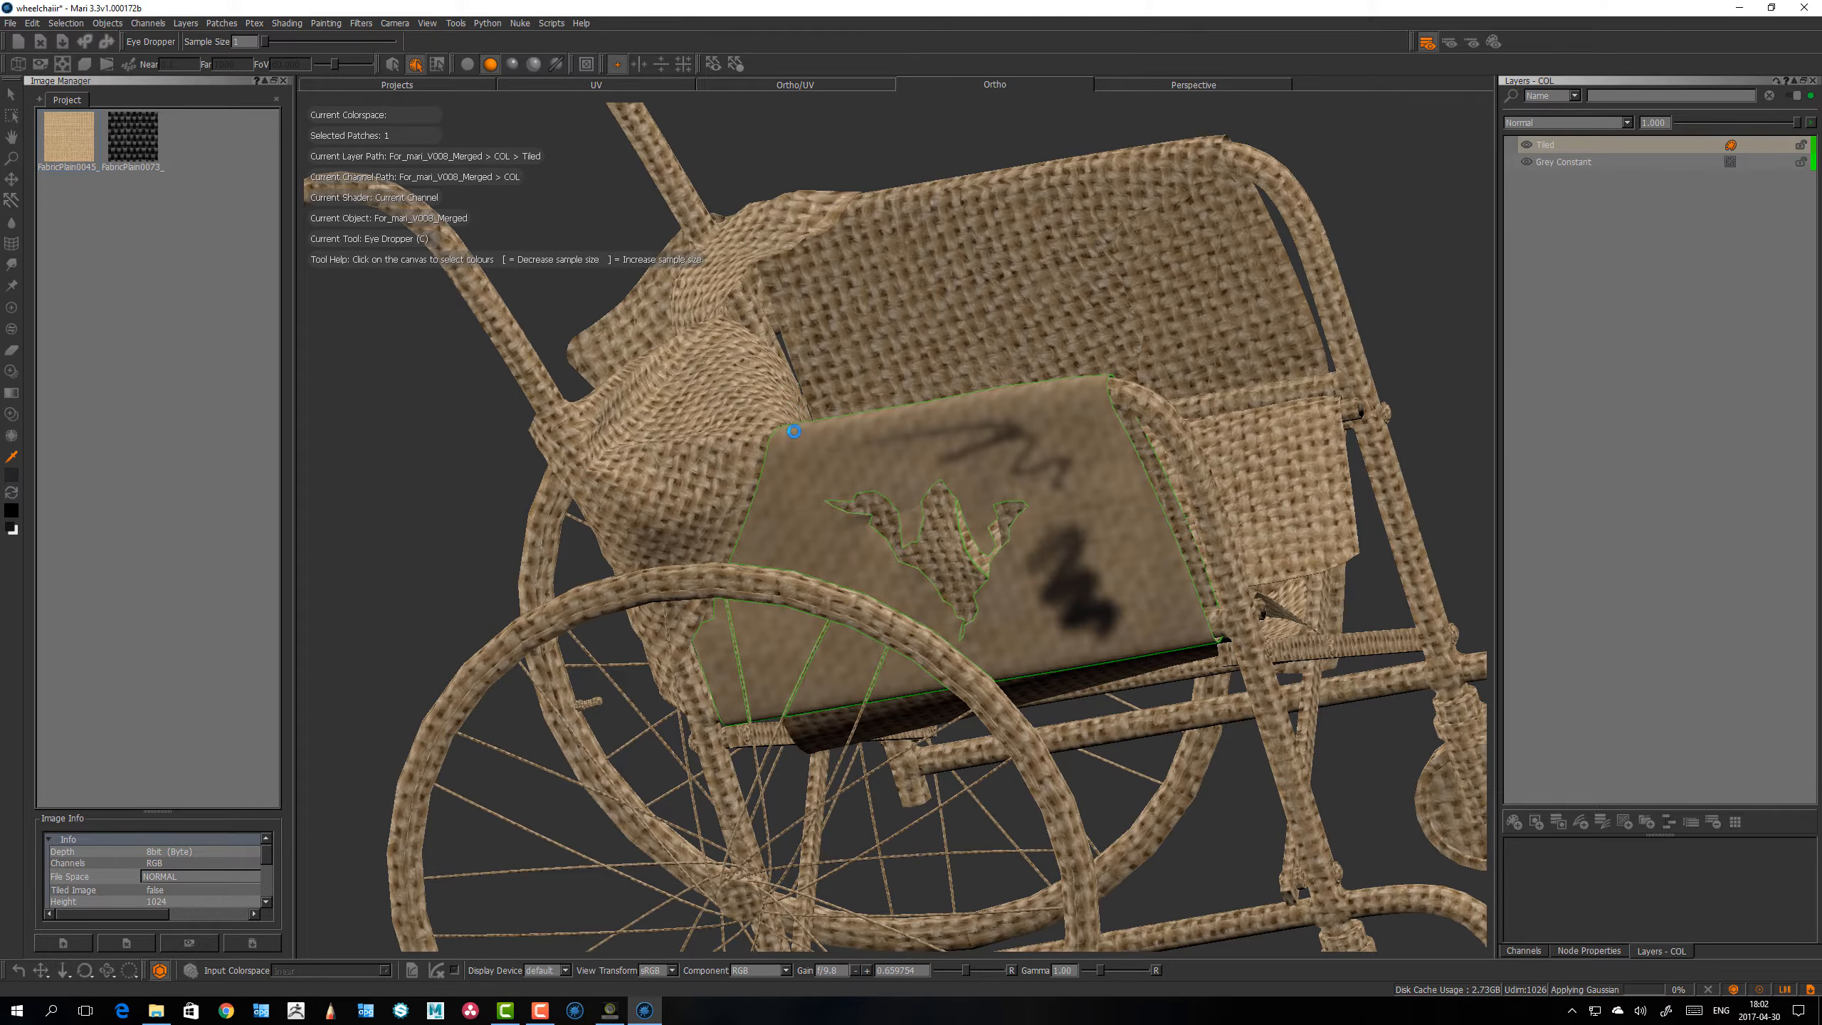
Step: Examine the blurred side panel against the rest of the wheelchair from several angles and distances
key("p")
mouse_move(797, 416)
right_mouse_down("alt")
mouse_move(362, 462)
mouse_move(984, 531)
right_mouse_up("alt")
left_click_drag(984, 531, 982, 488, "alt")
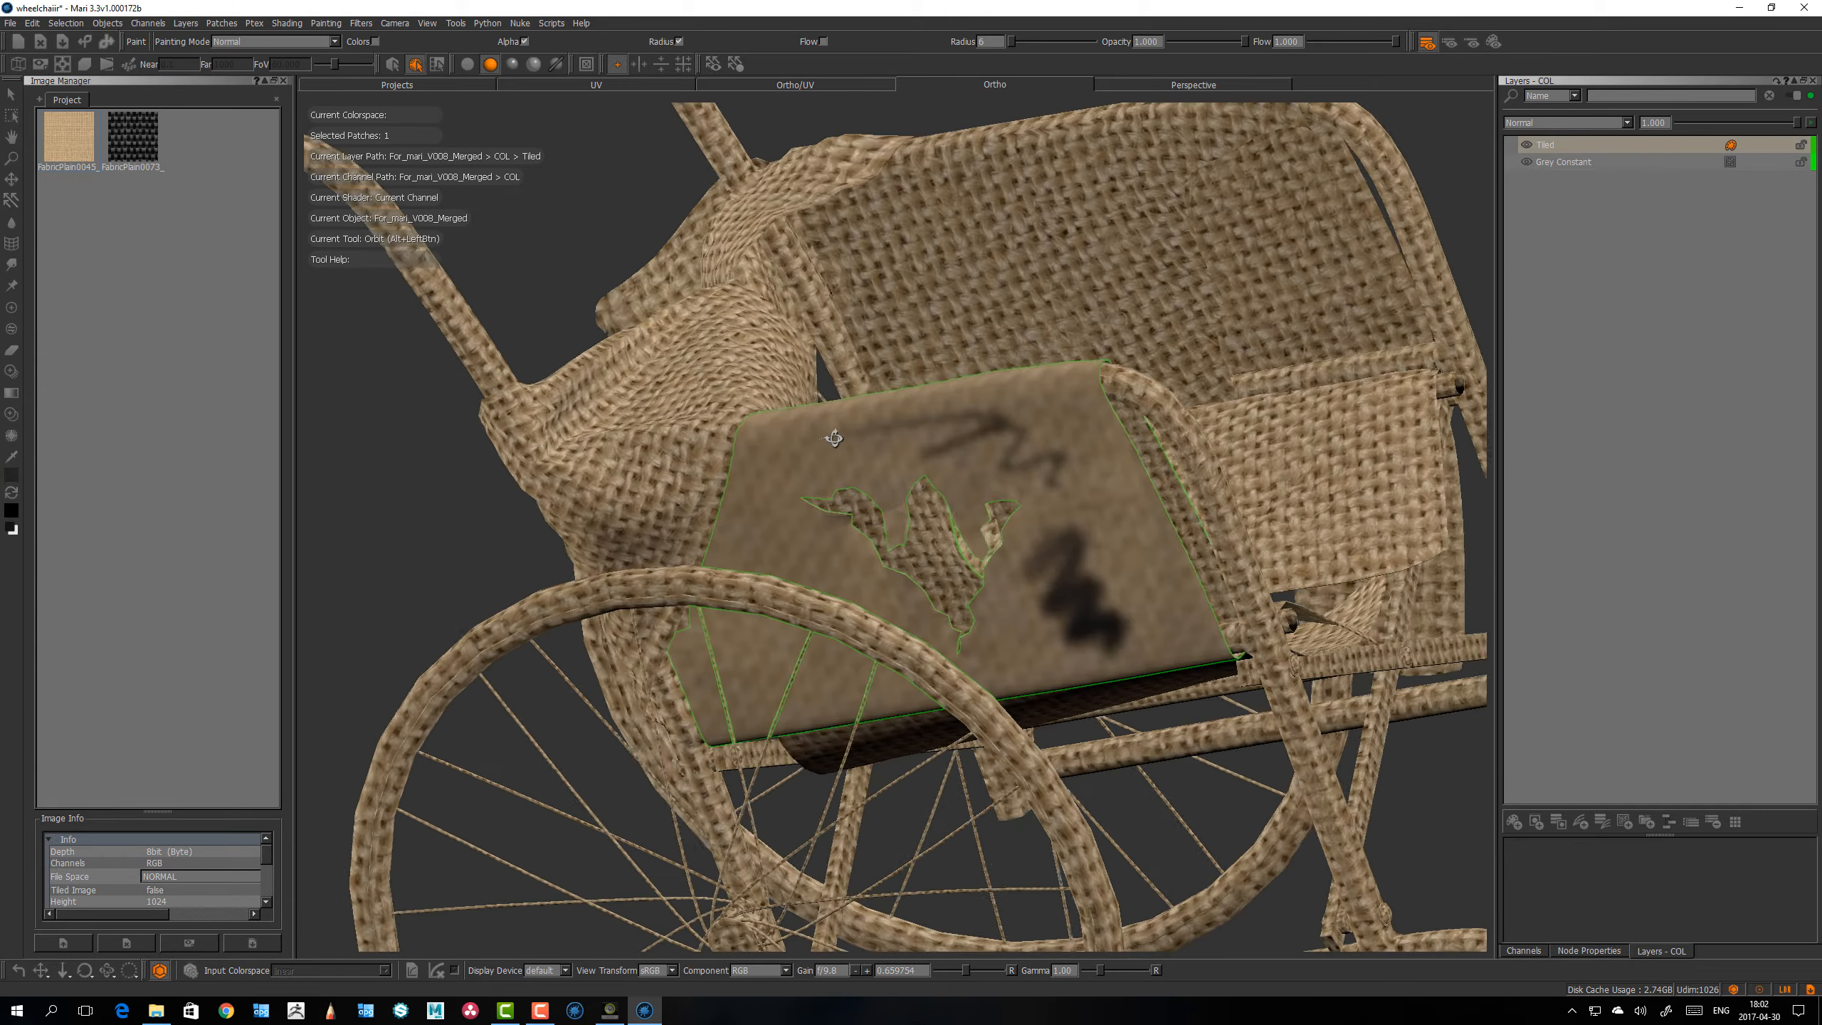
mouse_move(982, 488)
right_mouse_down("alt")
mouse_move(755, 445)
mouse_move(617, 443)
right_mouse_up("alt")
left_click_drag(617, 443, 825, 452, "alt")
right_click_drag(825, 452, 1004, 488, "alt")
mouse_move(1004, 488)
left_mouse_down("alt")
mouse_move(847, 489)
mouse_move(775, 424)
mouse_move(850, 463)
left_mouse_up("alt")
right_click_drag(849, 463, 853, 316, "alt")
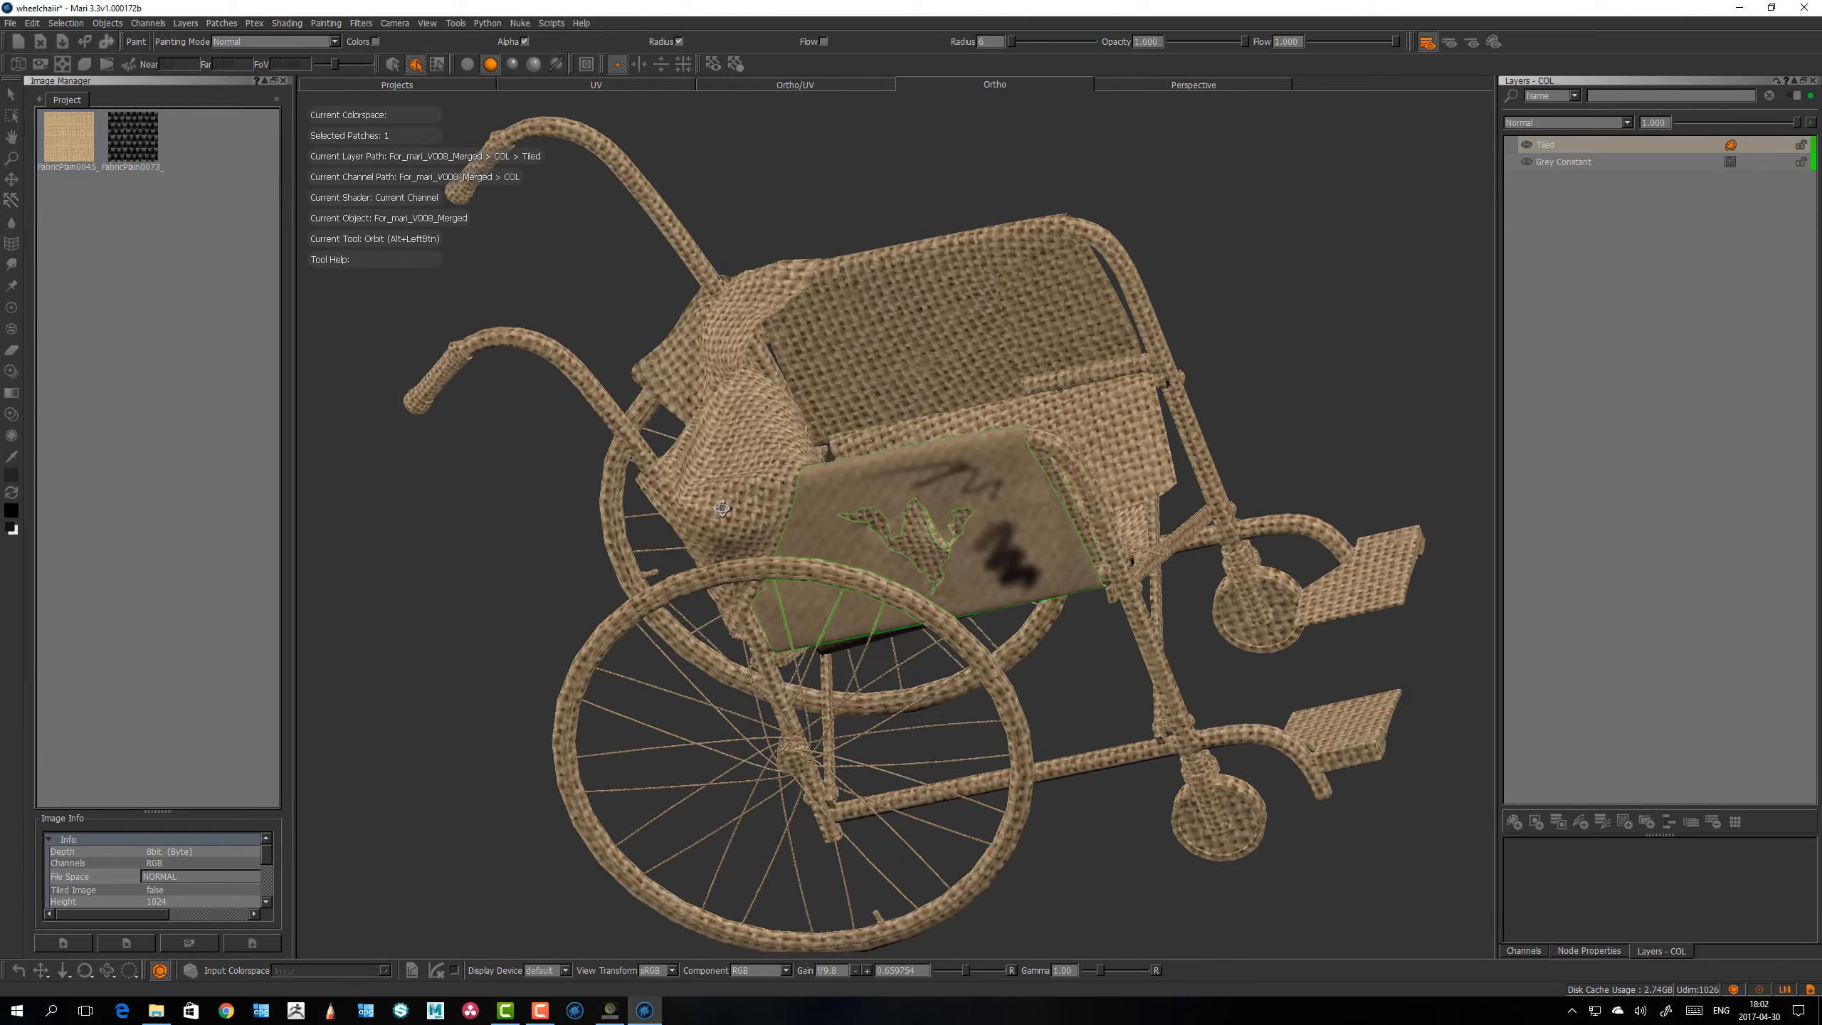
mouse_move(854, 316)
left_mouse_down("alt")
mouse_move(890, 309)
mouse_move(997, 347)
mouse_move(864, 476)
mouse_move(907, 478)
left_mouse_up("alt")
Step: Deselect all patches and apply the High Pass filter to Current Paint Target with amount 0.500 and radius 50.000
key("s")
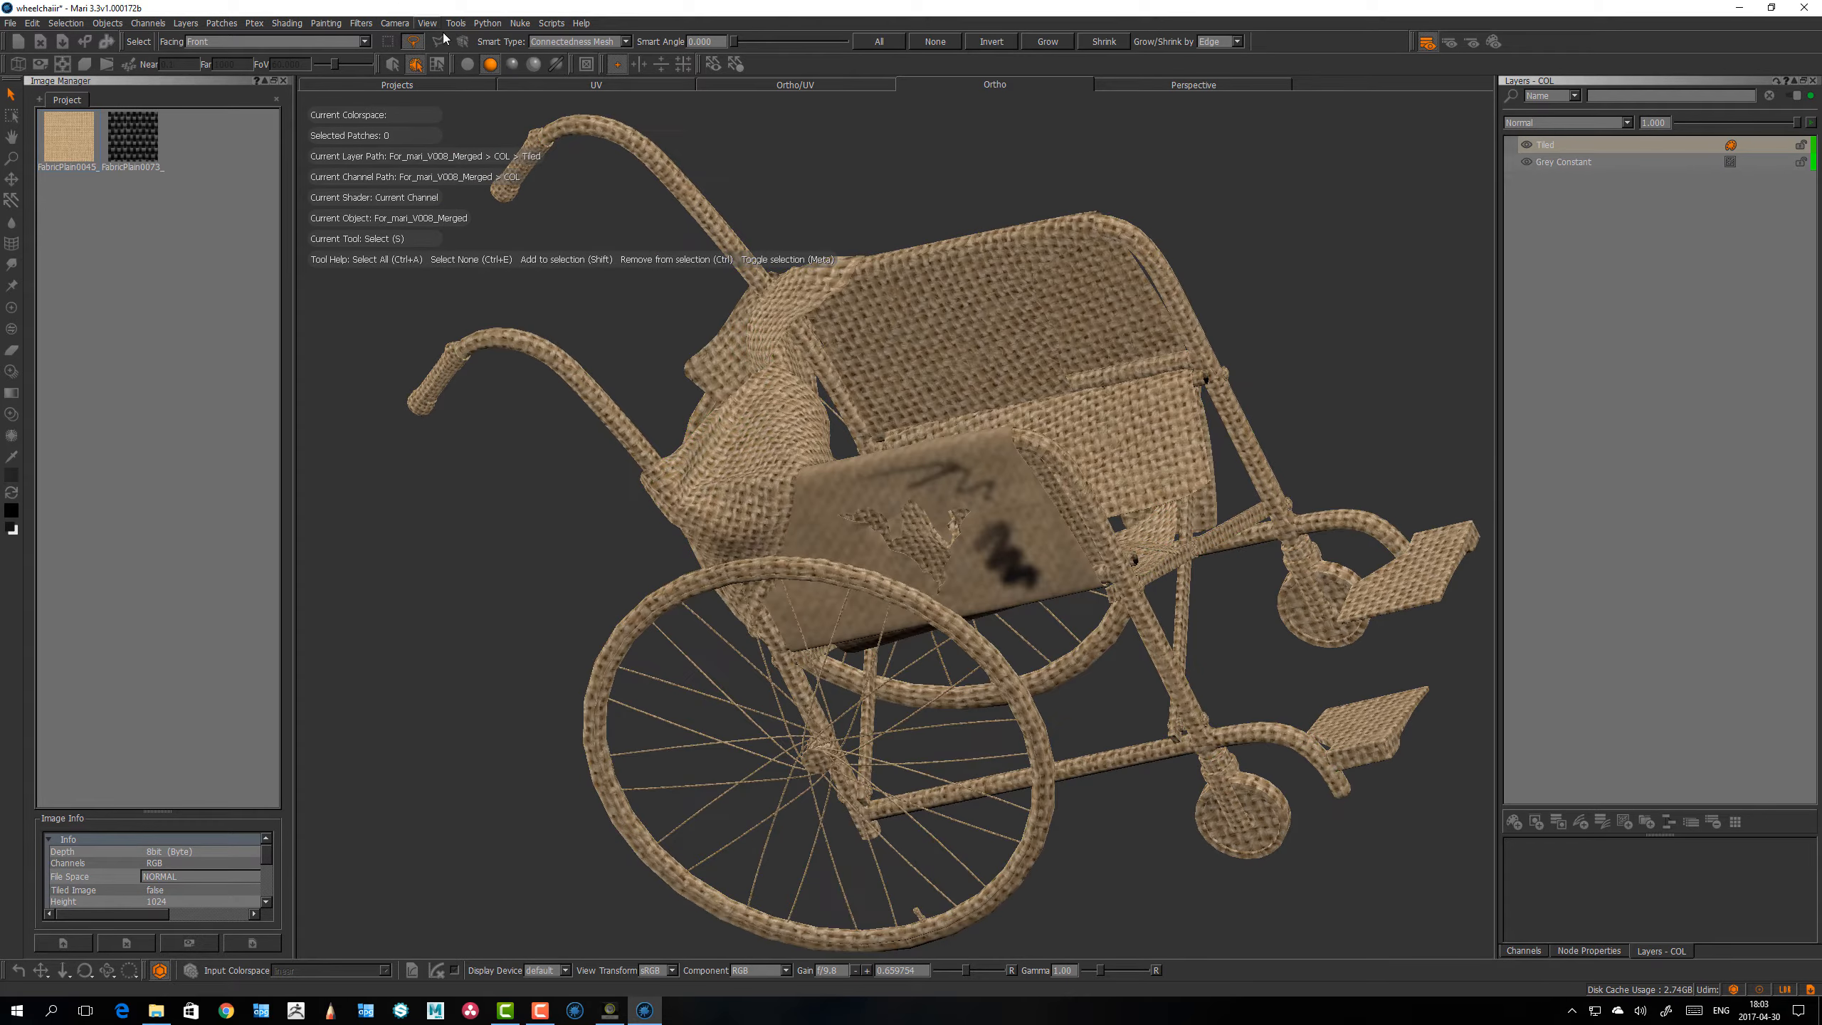
left_click(362, 23)
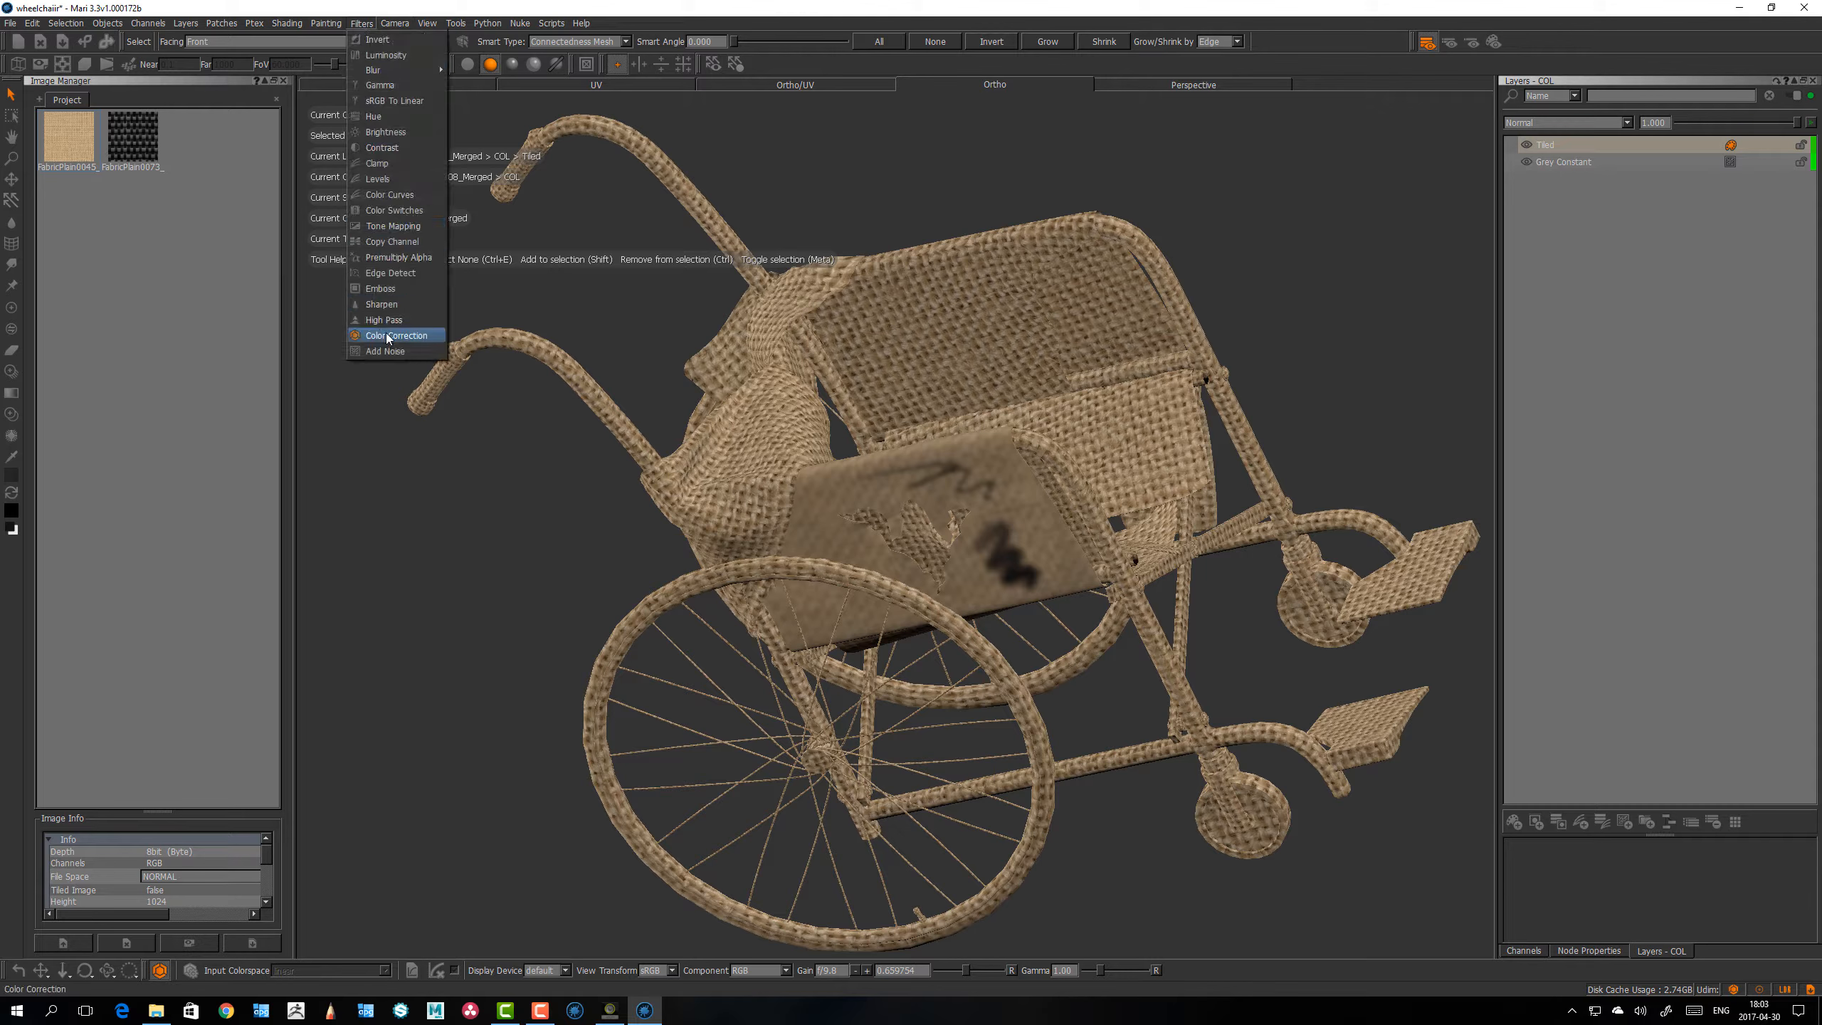
left_click(524, 362)
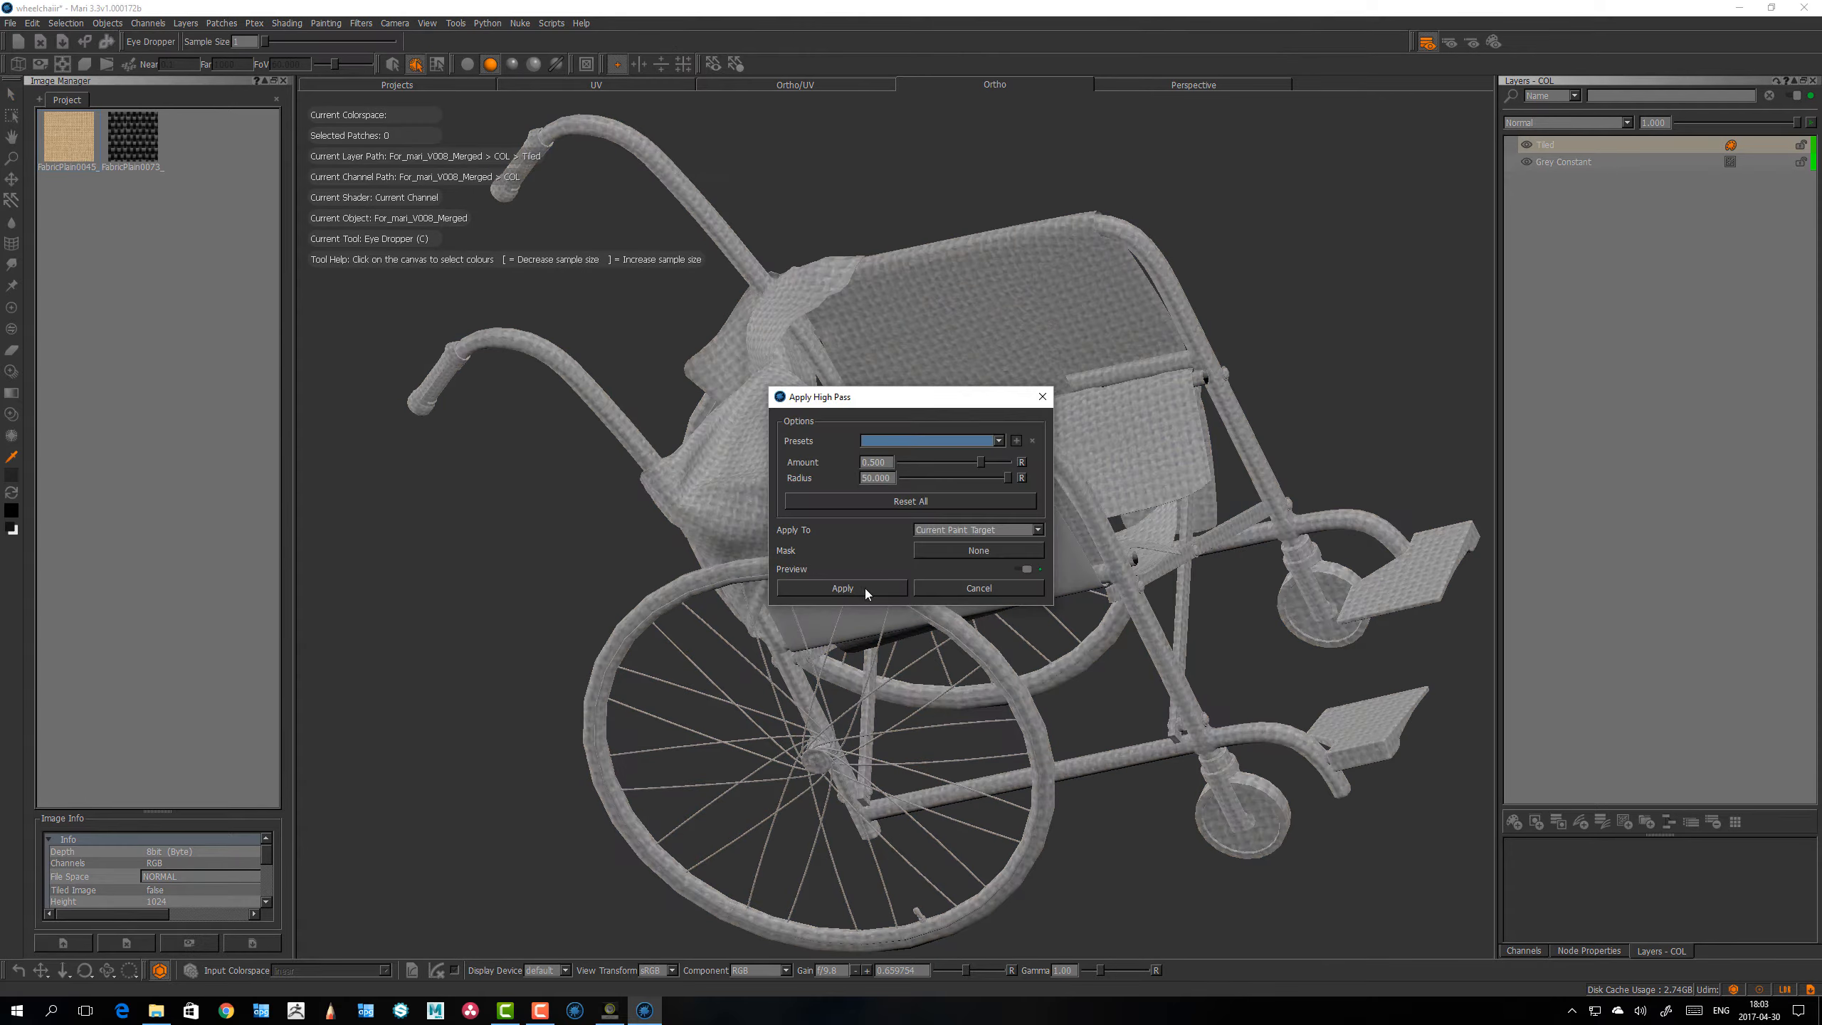
left_click(978, 531)
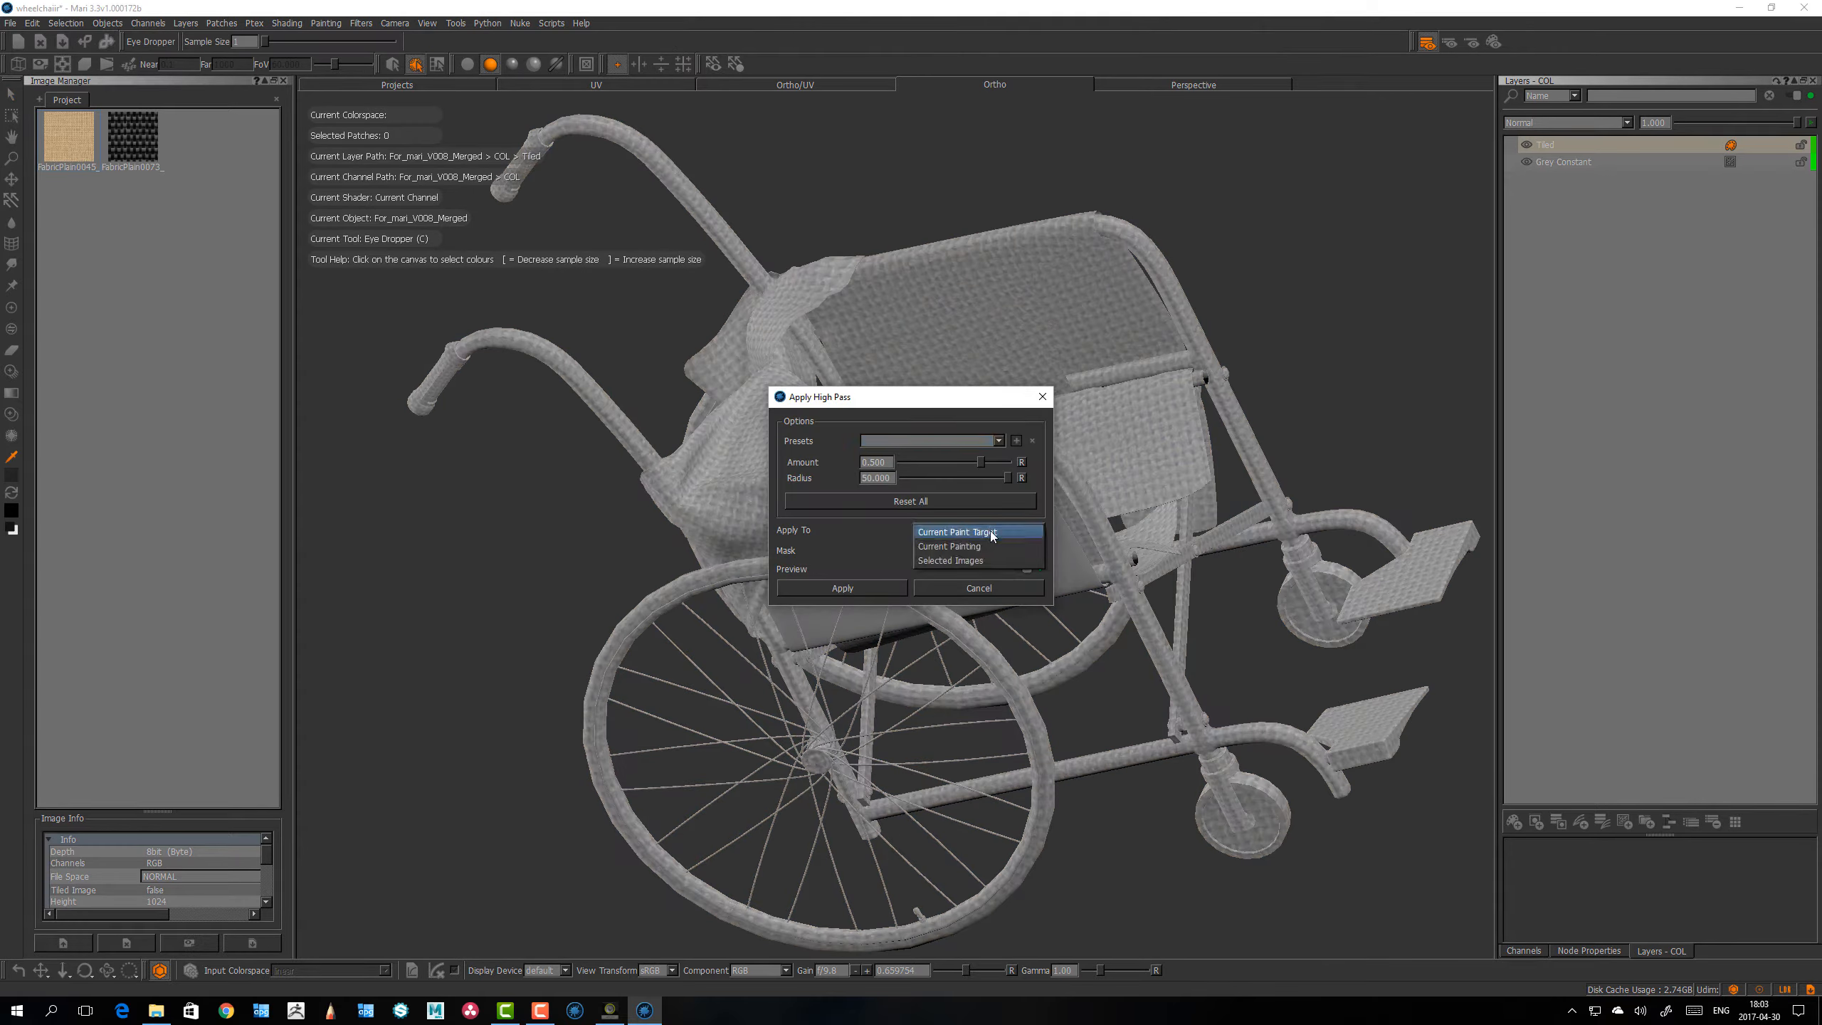
left_click(868, 590)
Step: Examine the high-pass texture across the wheelchair from several angles, switching the display to flat lighting
right_click_drag(803, 444, 779, 495, "alt")
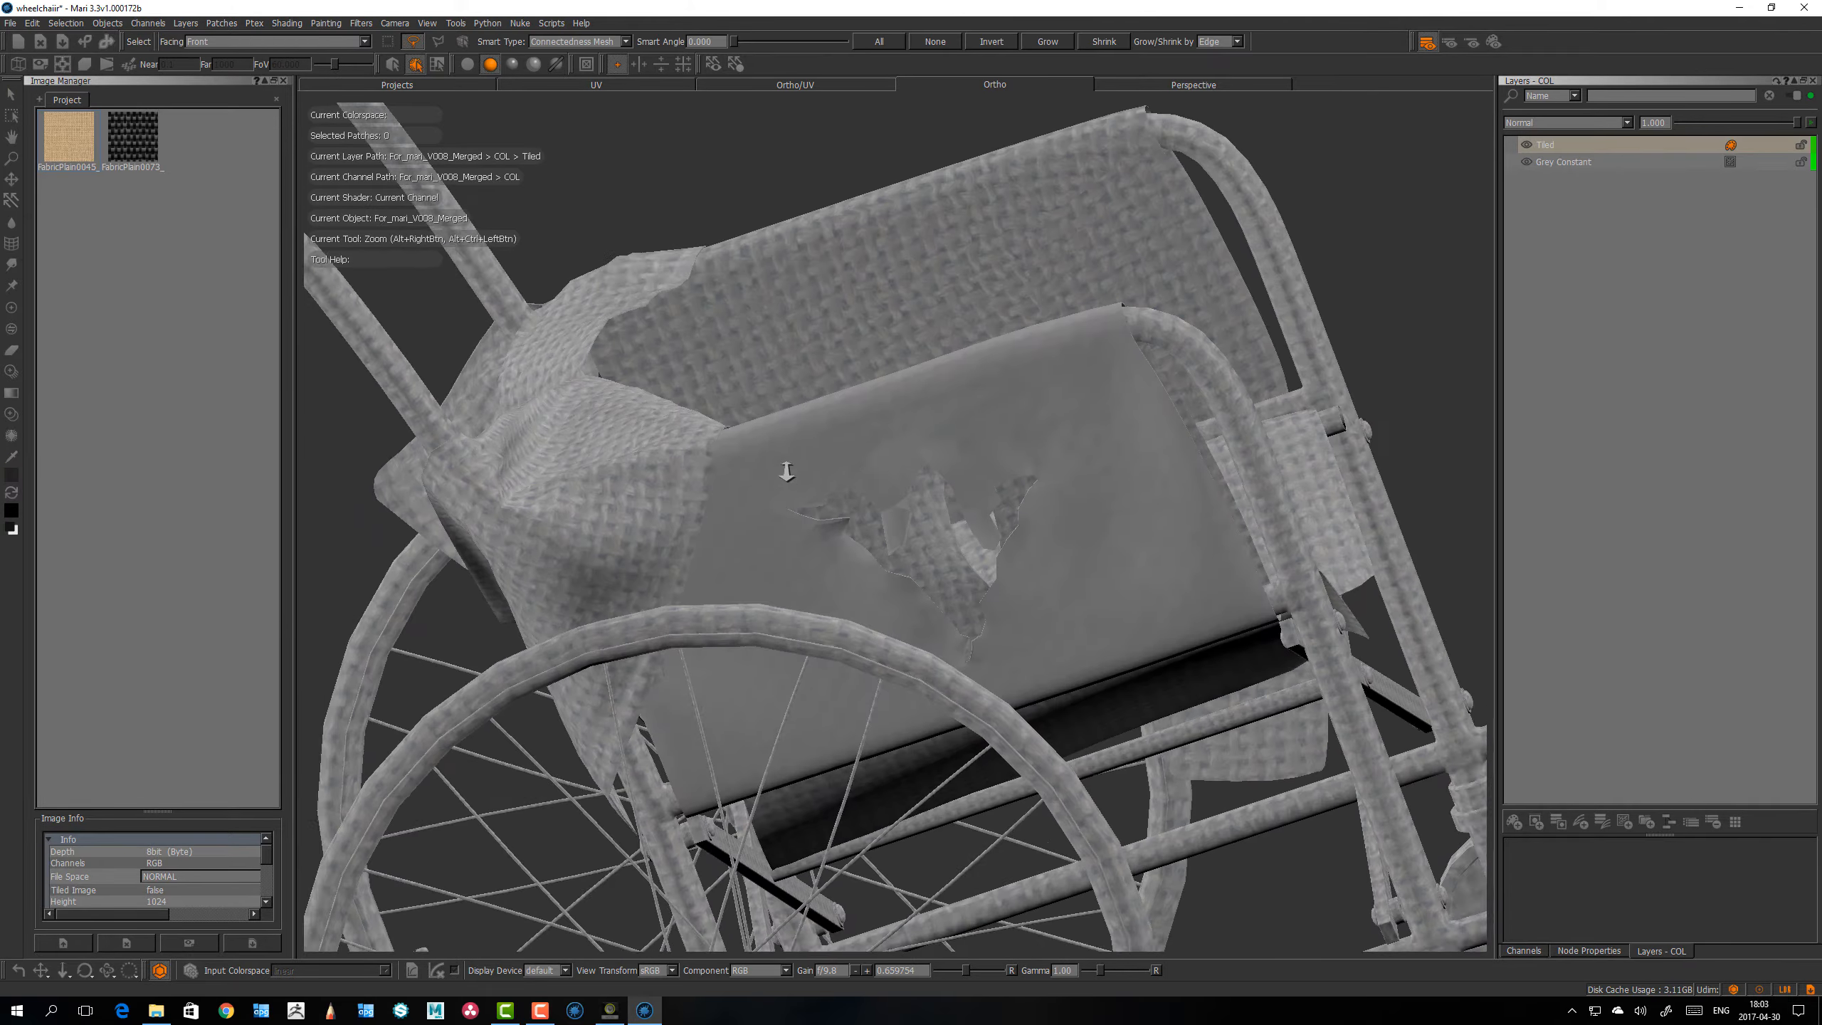
left_click_drag(779, 495, 856, 600, "alt")
key("k")
key("period")
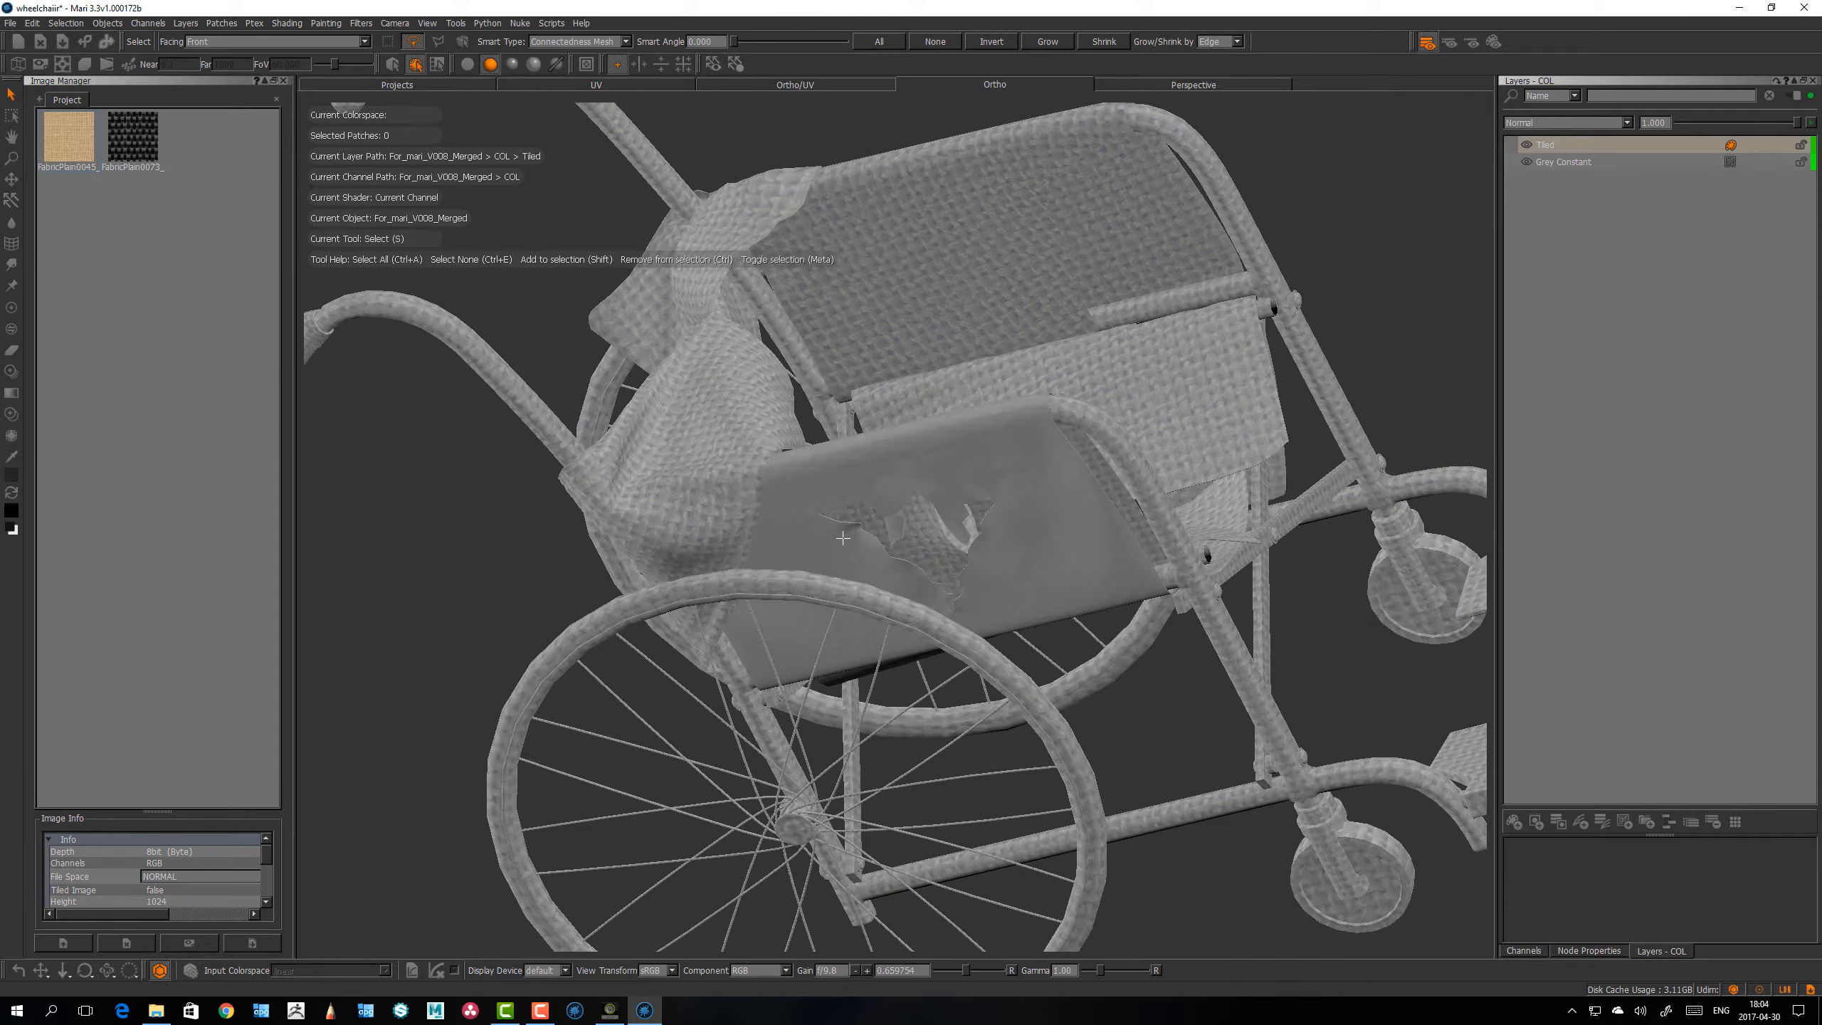
key("comma")
mouse_move(842, 539)
left_mouse_down("alt")
mouse_move(887, 507)
mouse_move(883, 444)
mouse_move(935, 529)
mouse_move(1405, 153)
left_mouse_up("alt")
scroll(850, 537, "down", 4)
scroll(877, 542, "up", 5)
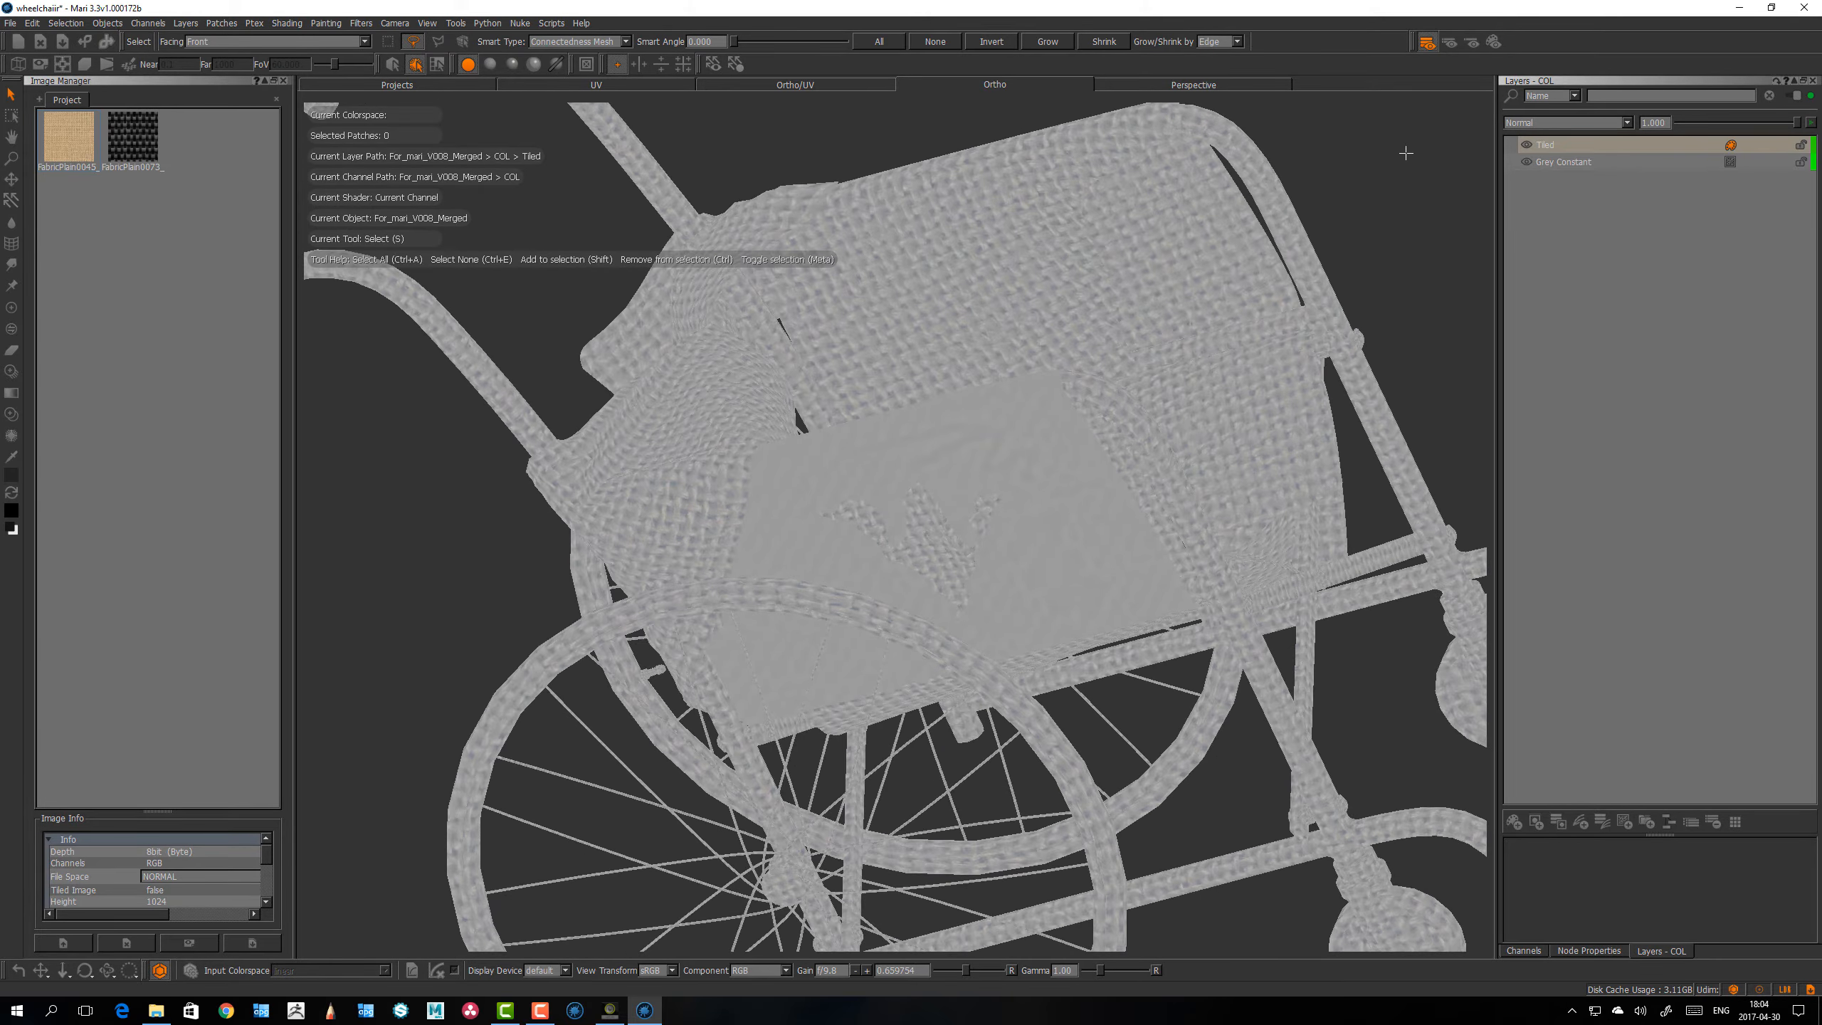
left_click_drag(871, 485, 834, 470, "alt")
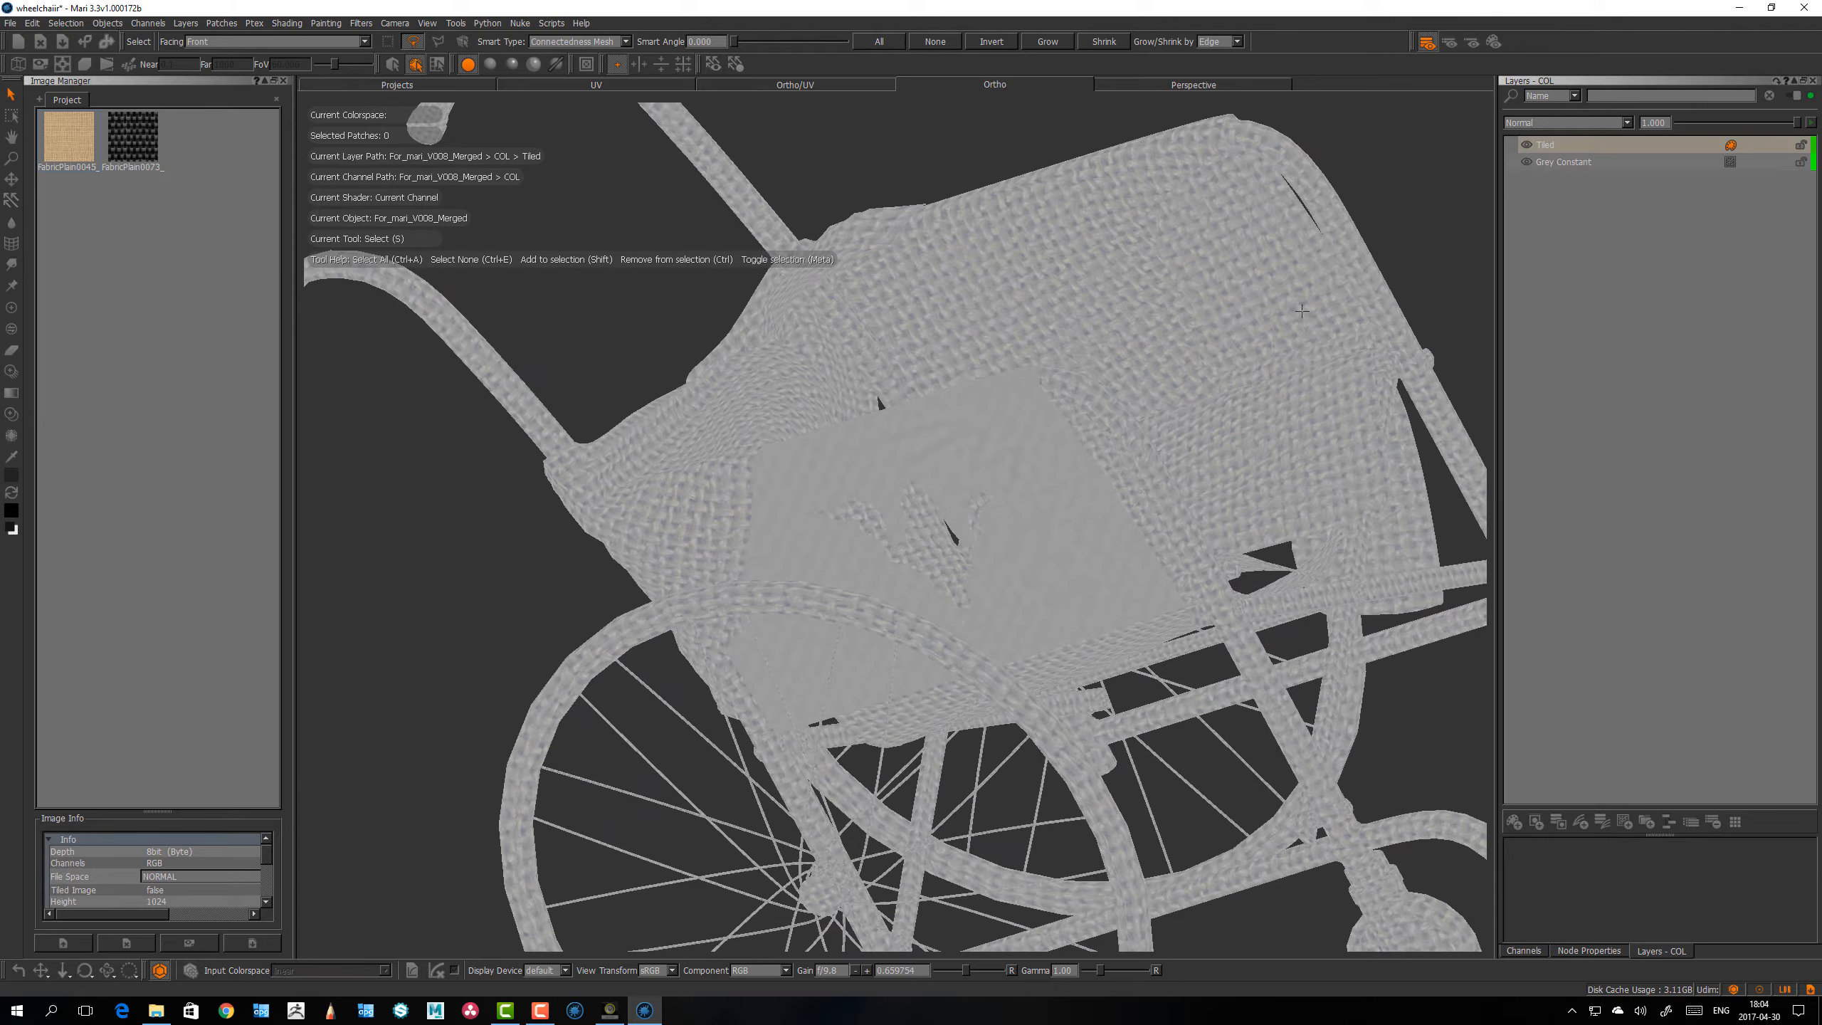
scroll(864, 402, "down", 3)
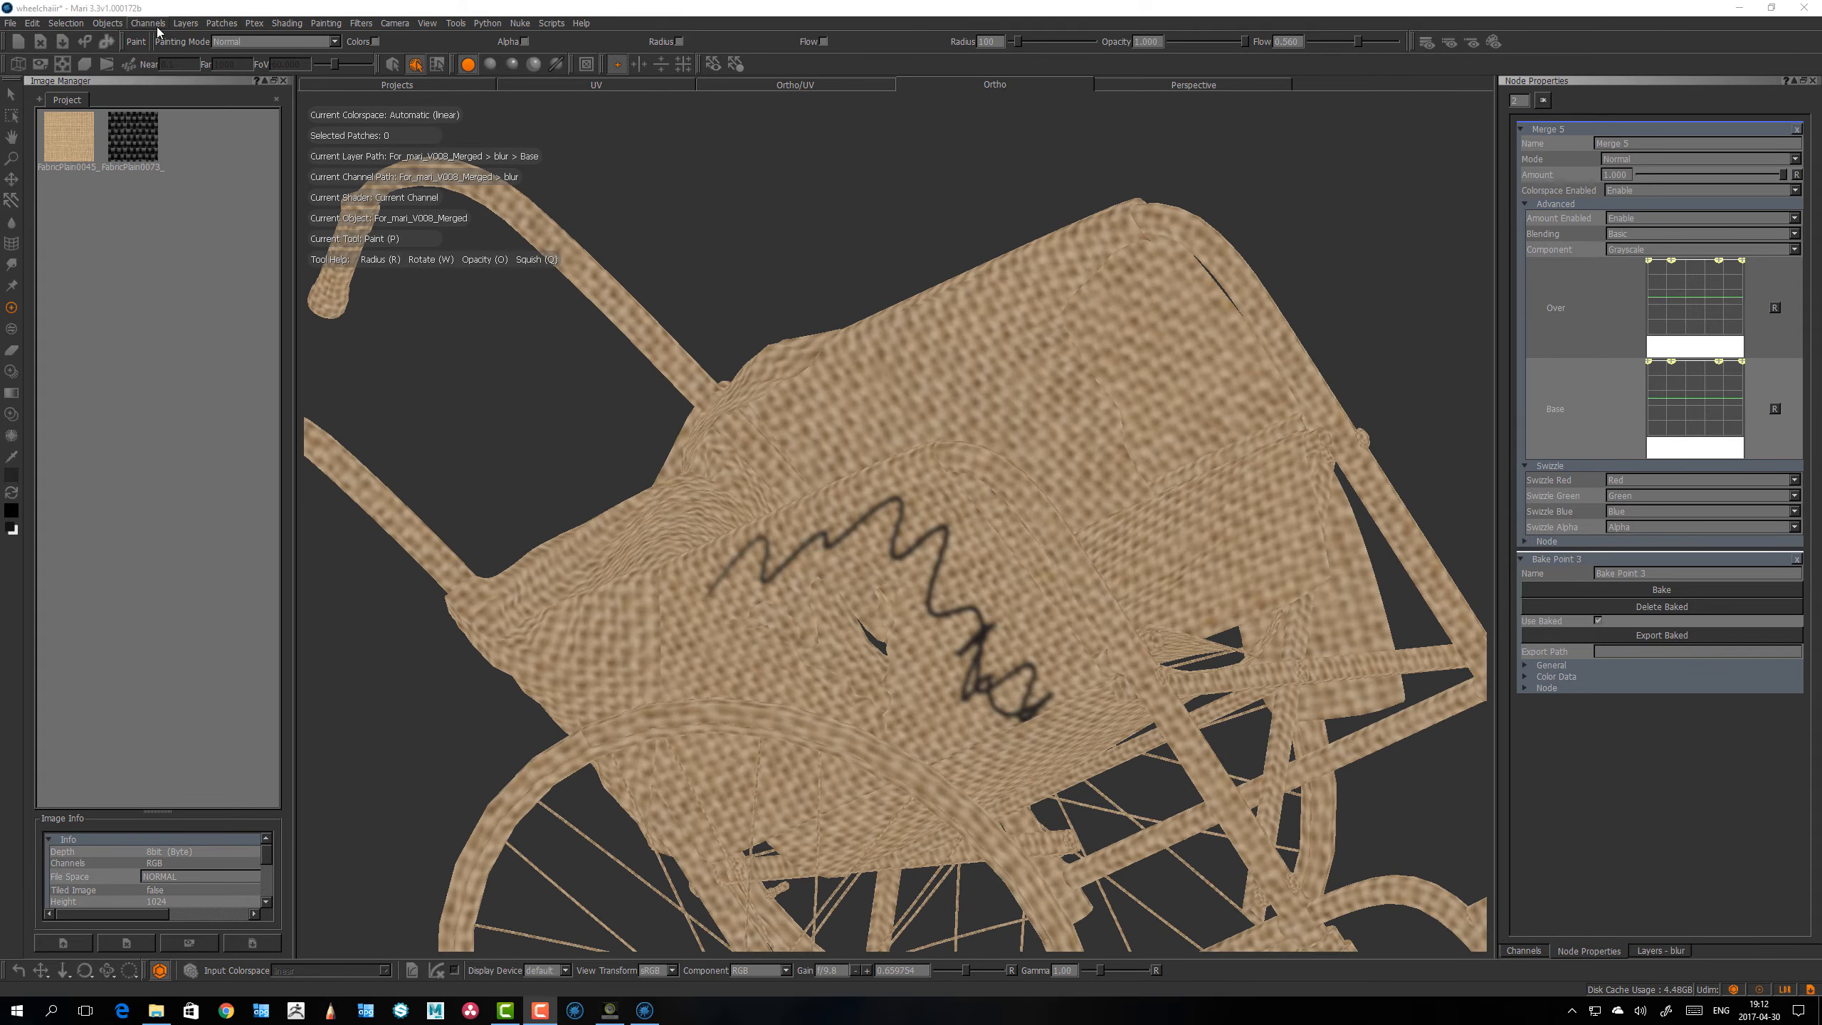
Step: Open the burlap fabric image from the Image Manager and centre it in its preview window
left_click(366, 24)
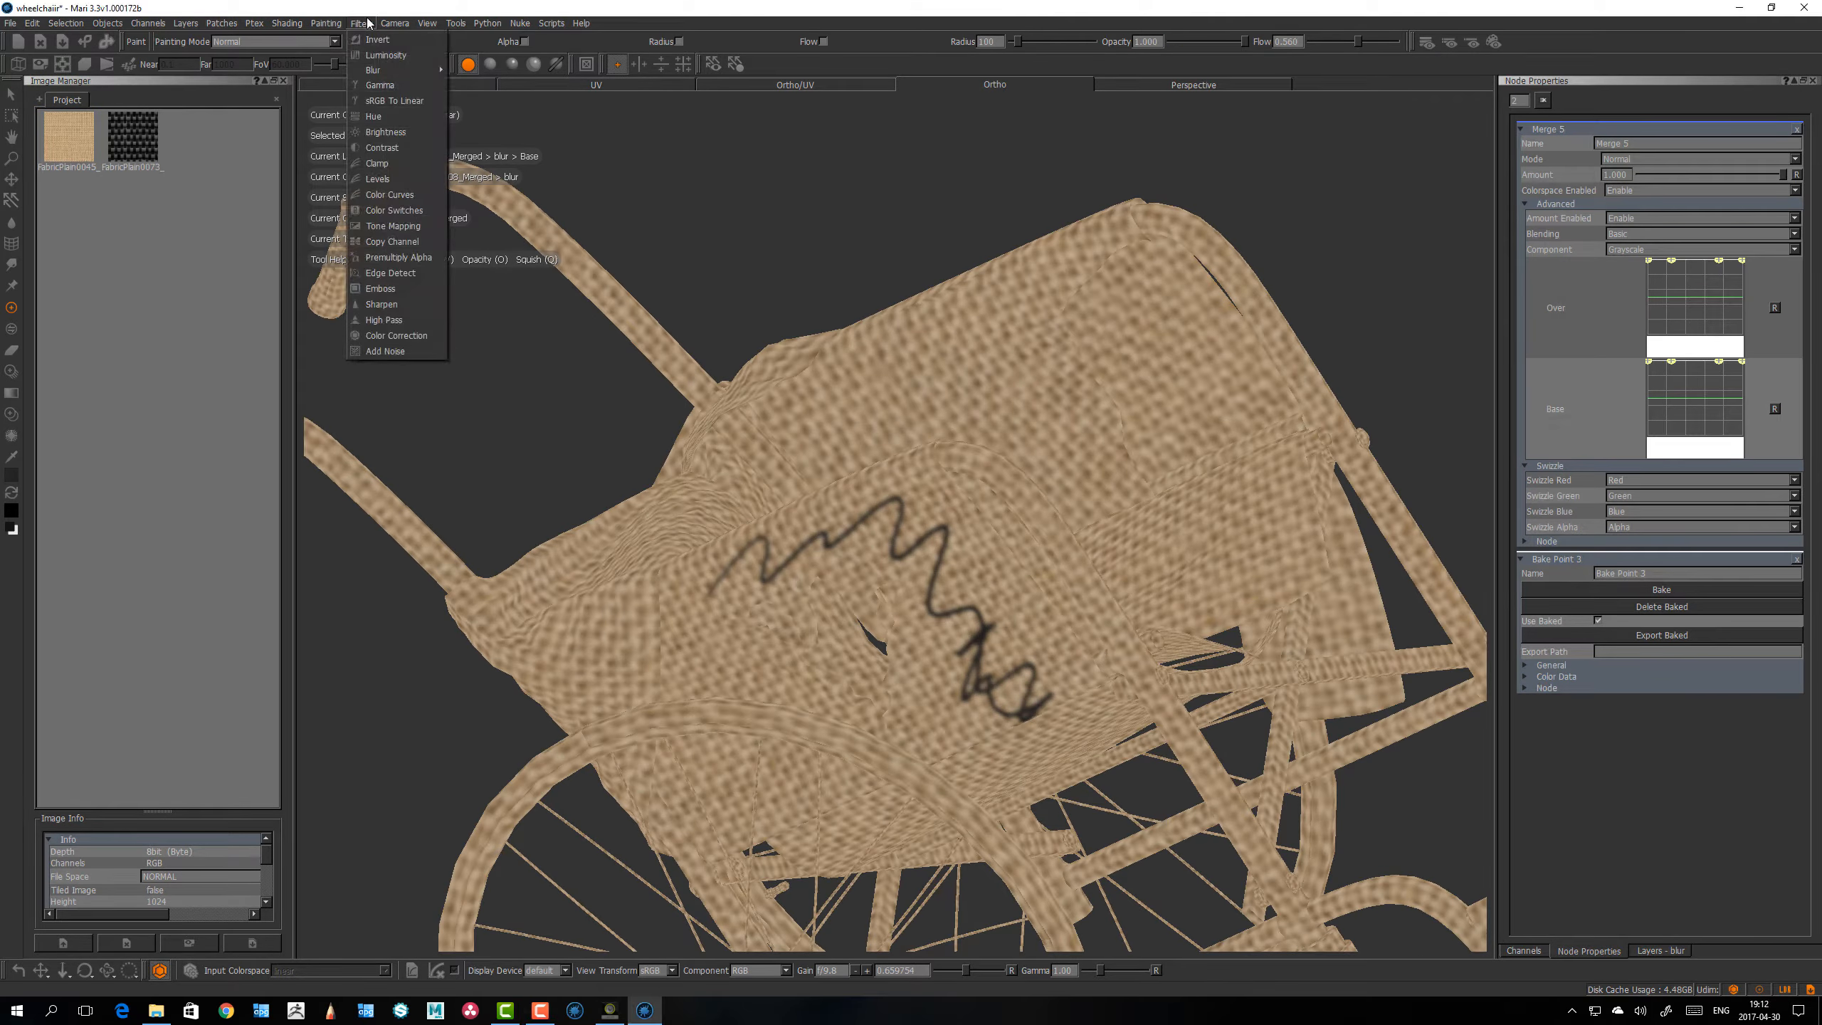
left_click(364, 23)
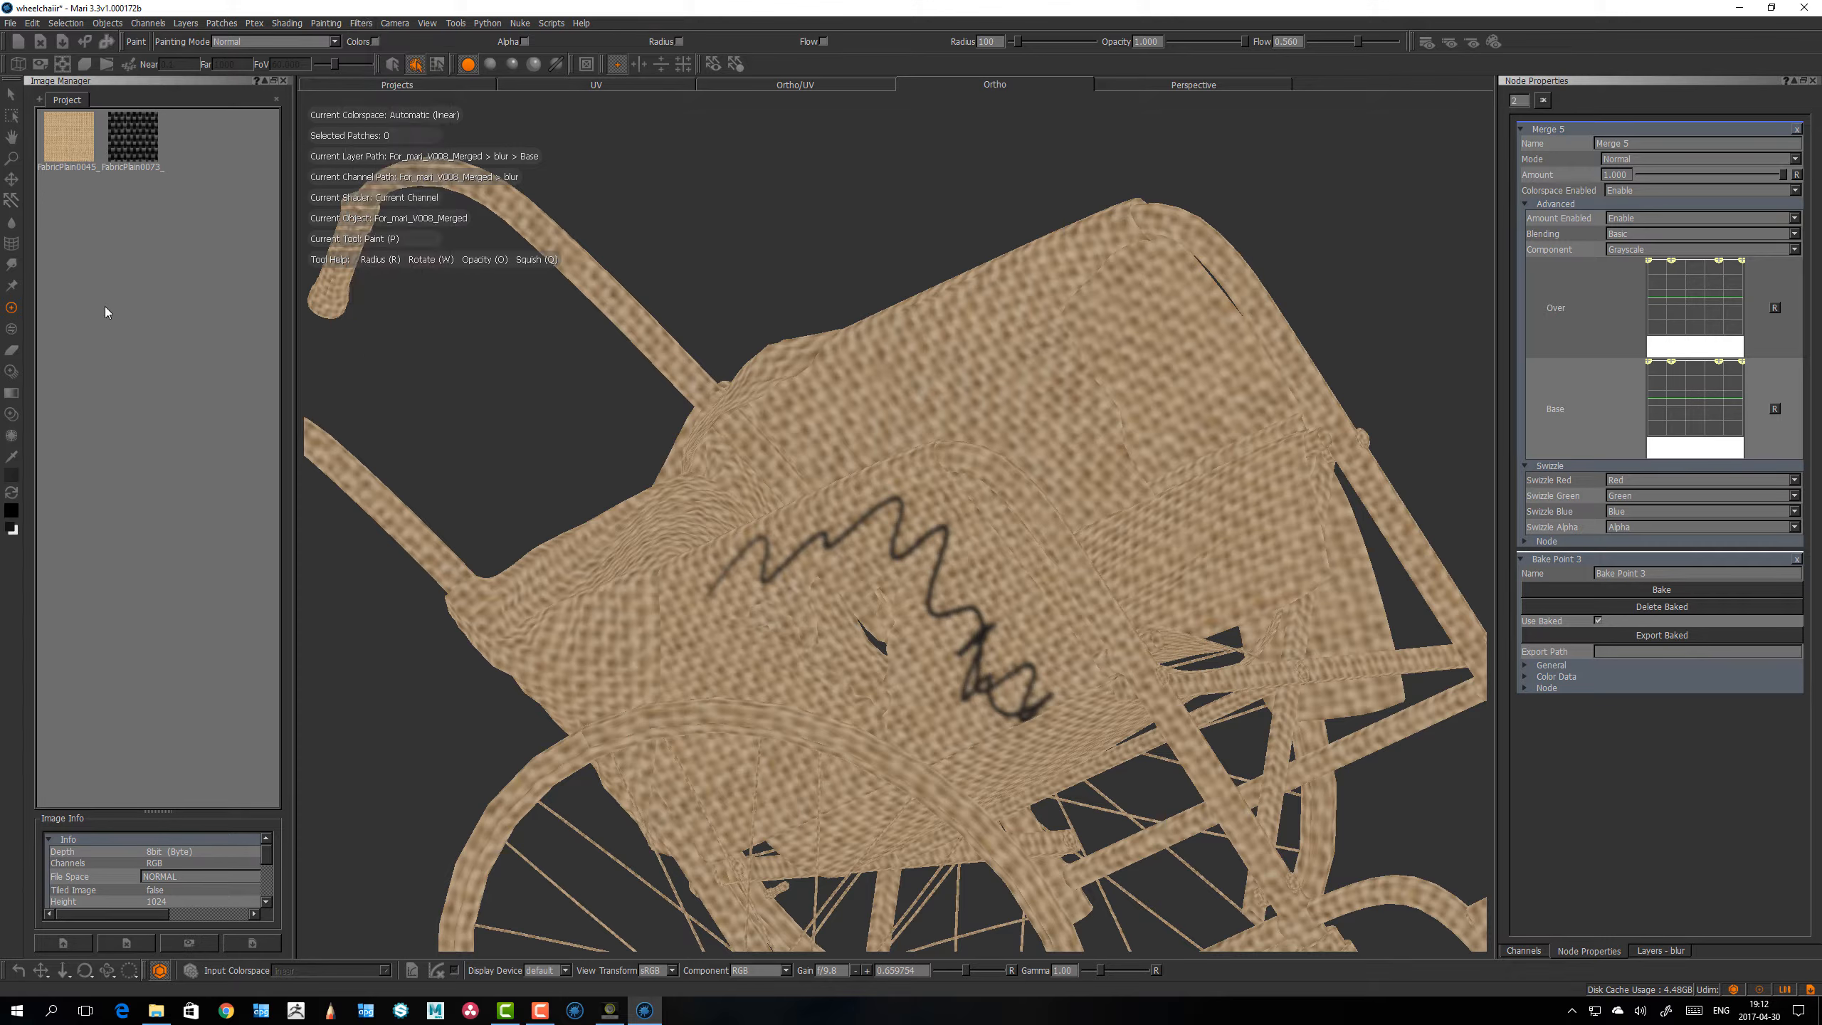
double_click(80, 147)
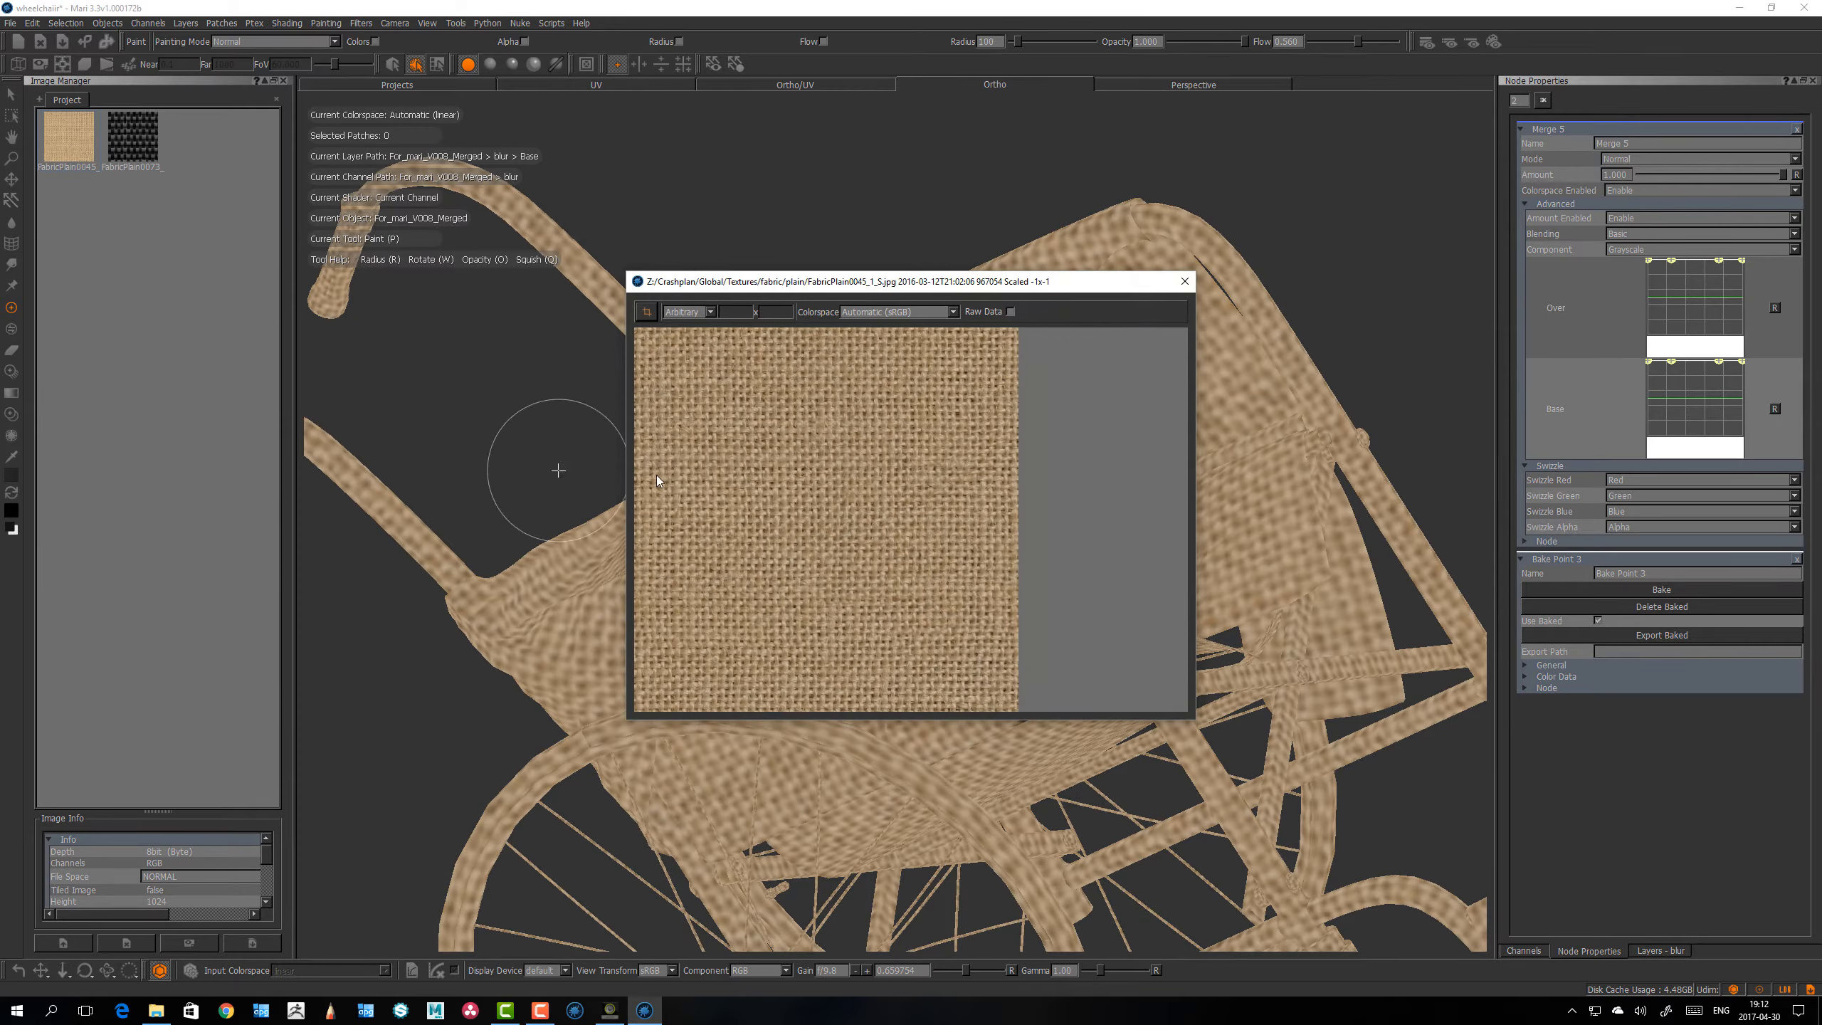
middle_click_drag(873, 472, 935, 431)
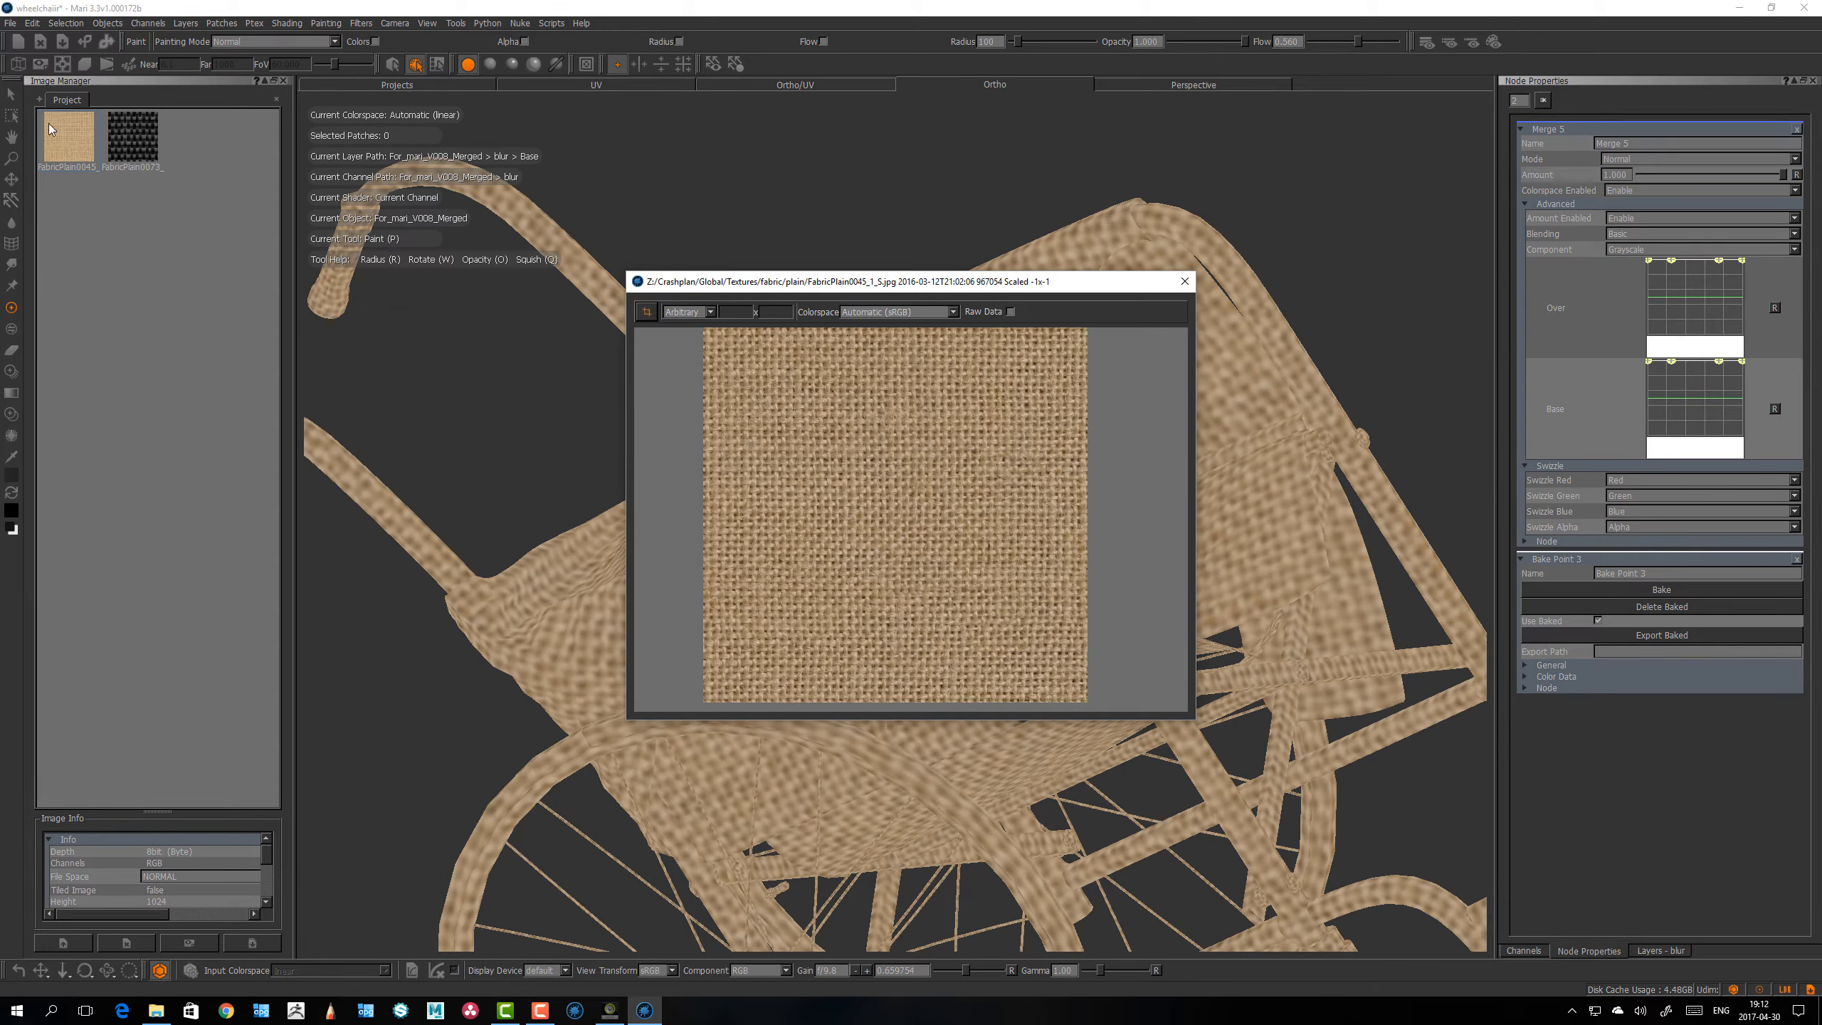
Step: Apply the High Pass filter to Selected Images with amount 0.500 and radius 50.000, using the burlap image
left_click(361, 23)
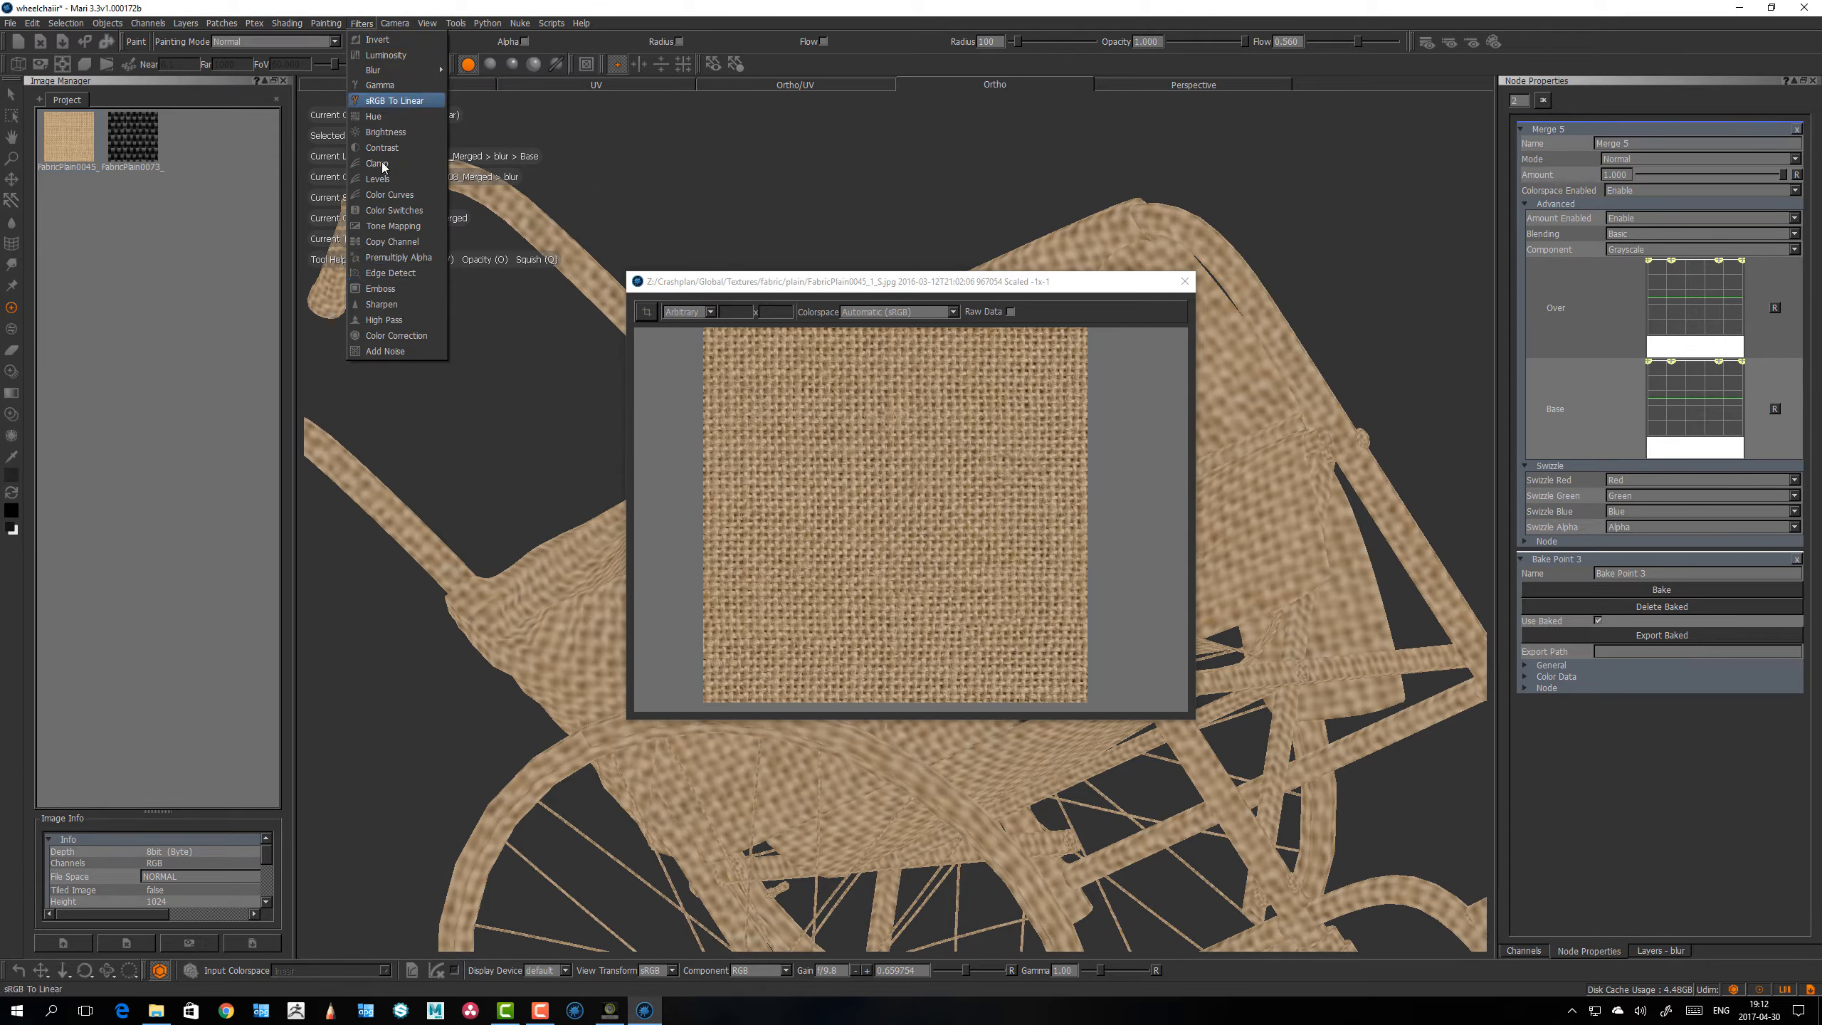
left_click(391, 323)
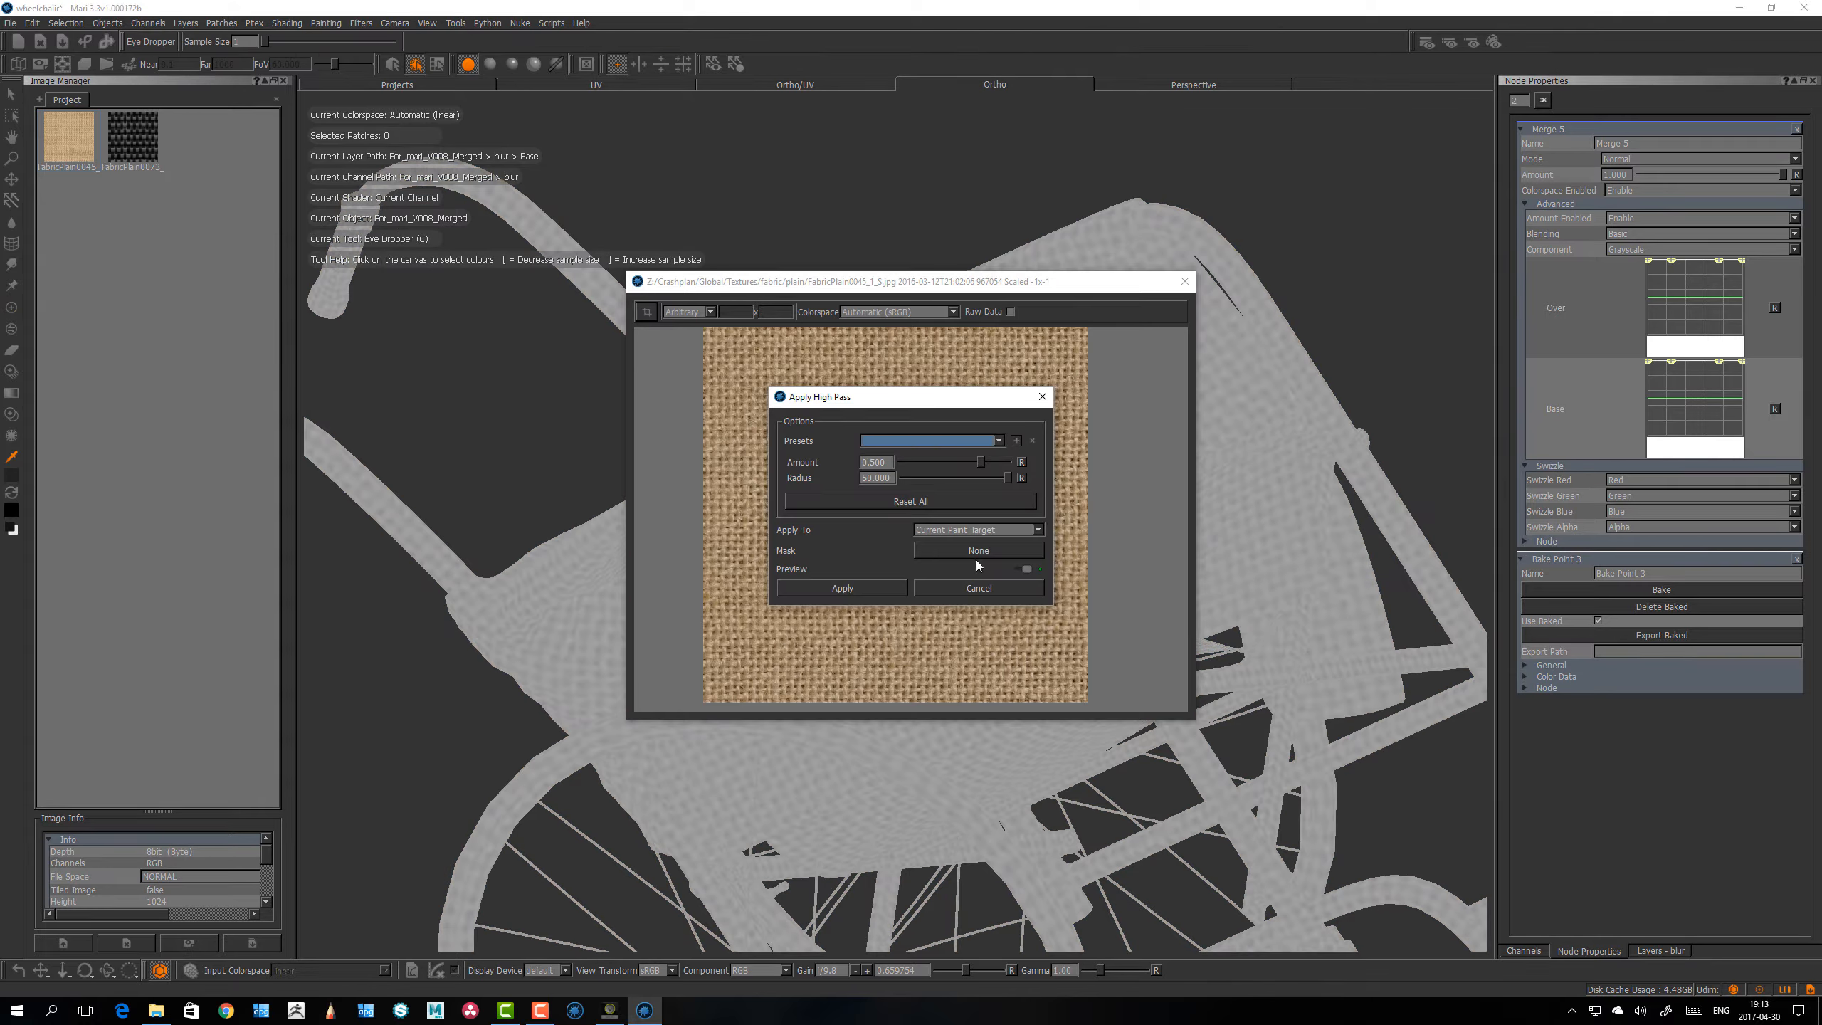
left_click(1003, 532)
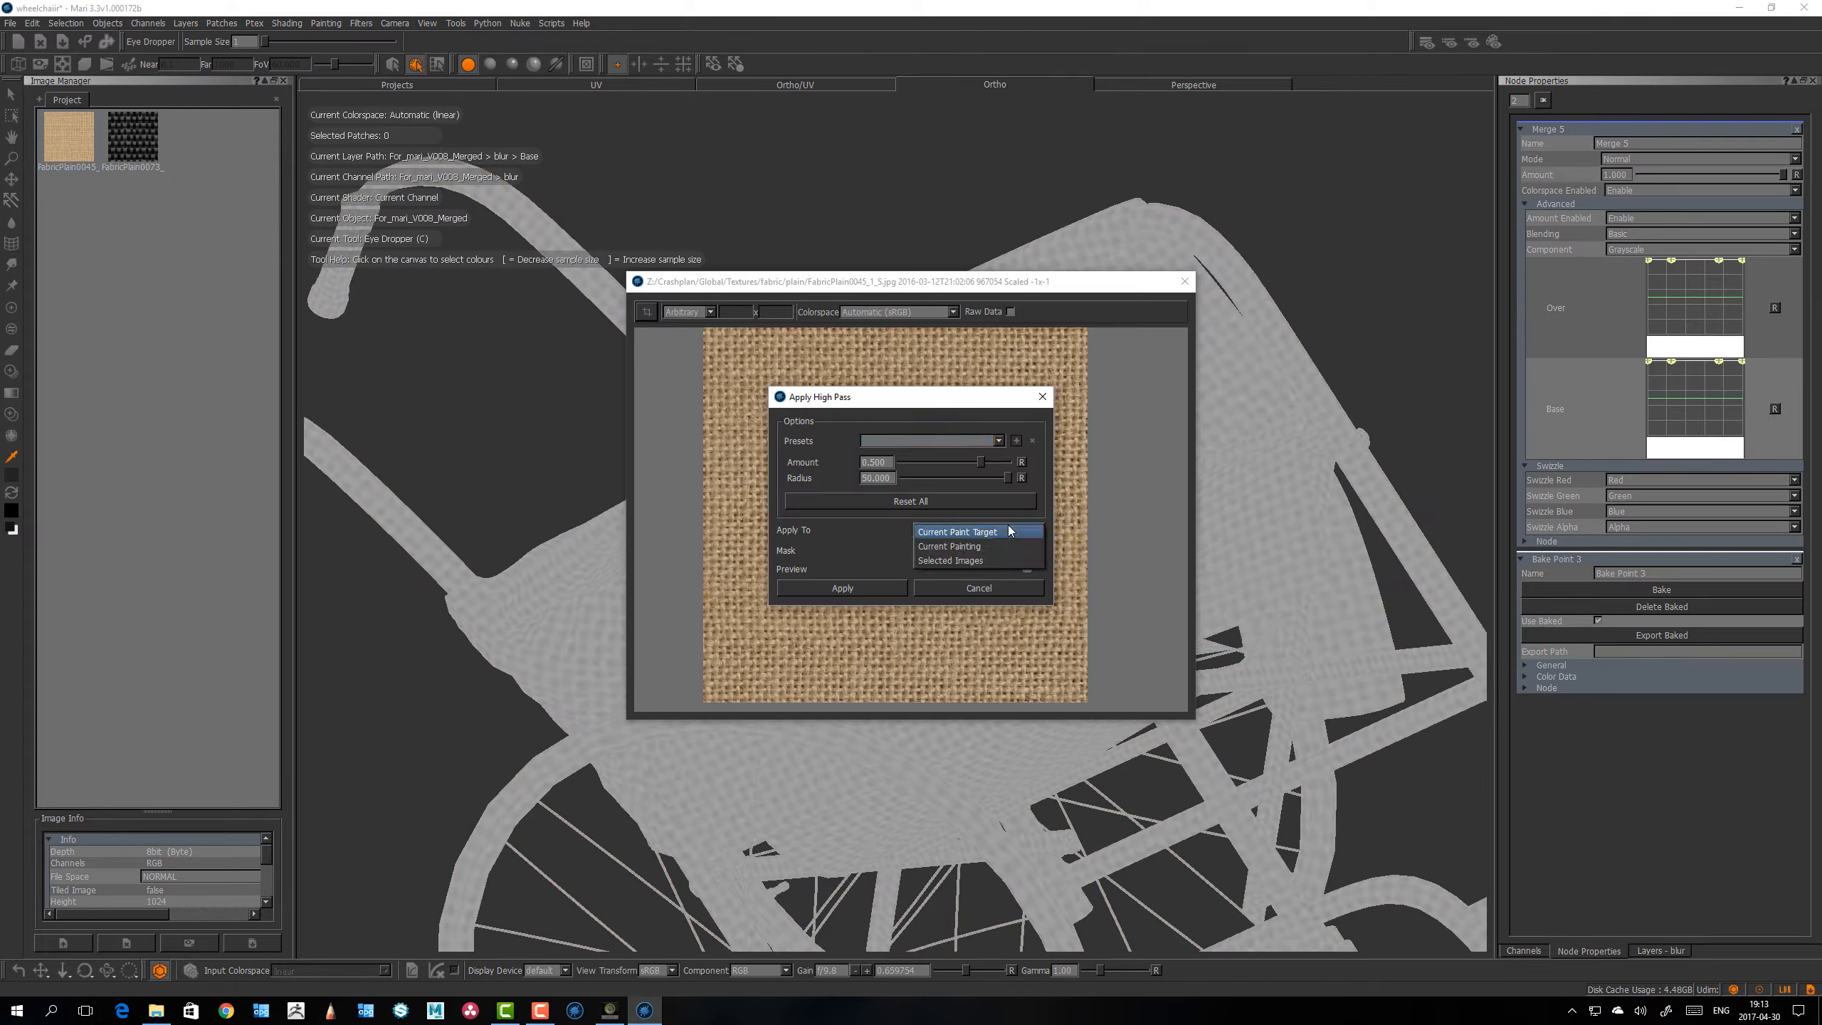
left_click(975, 561)
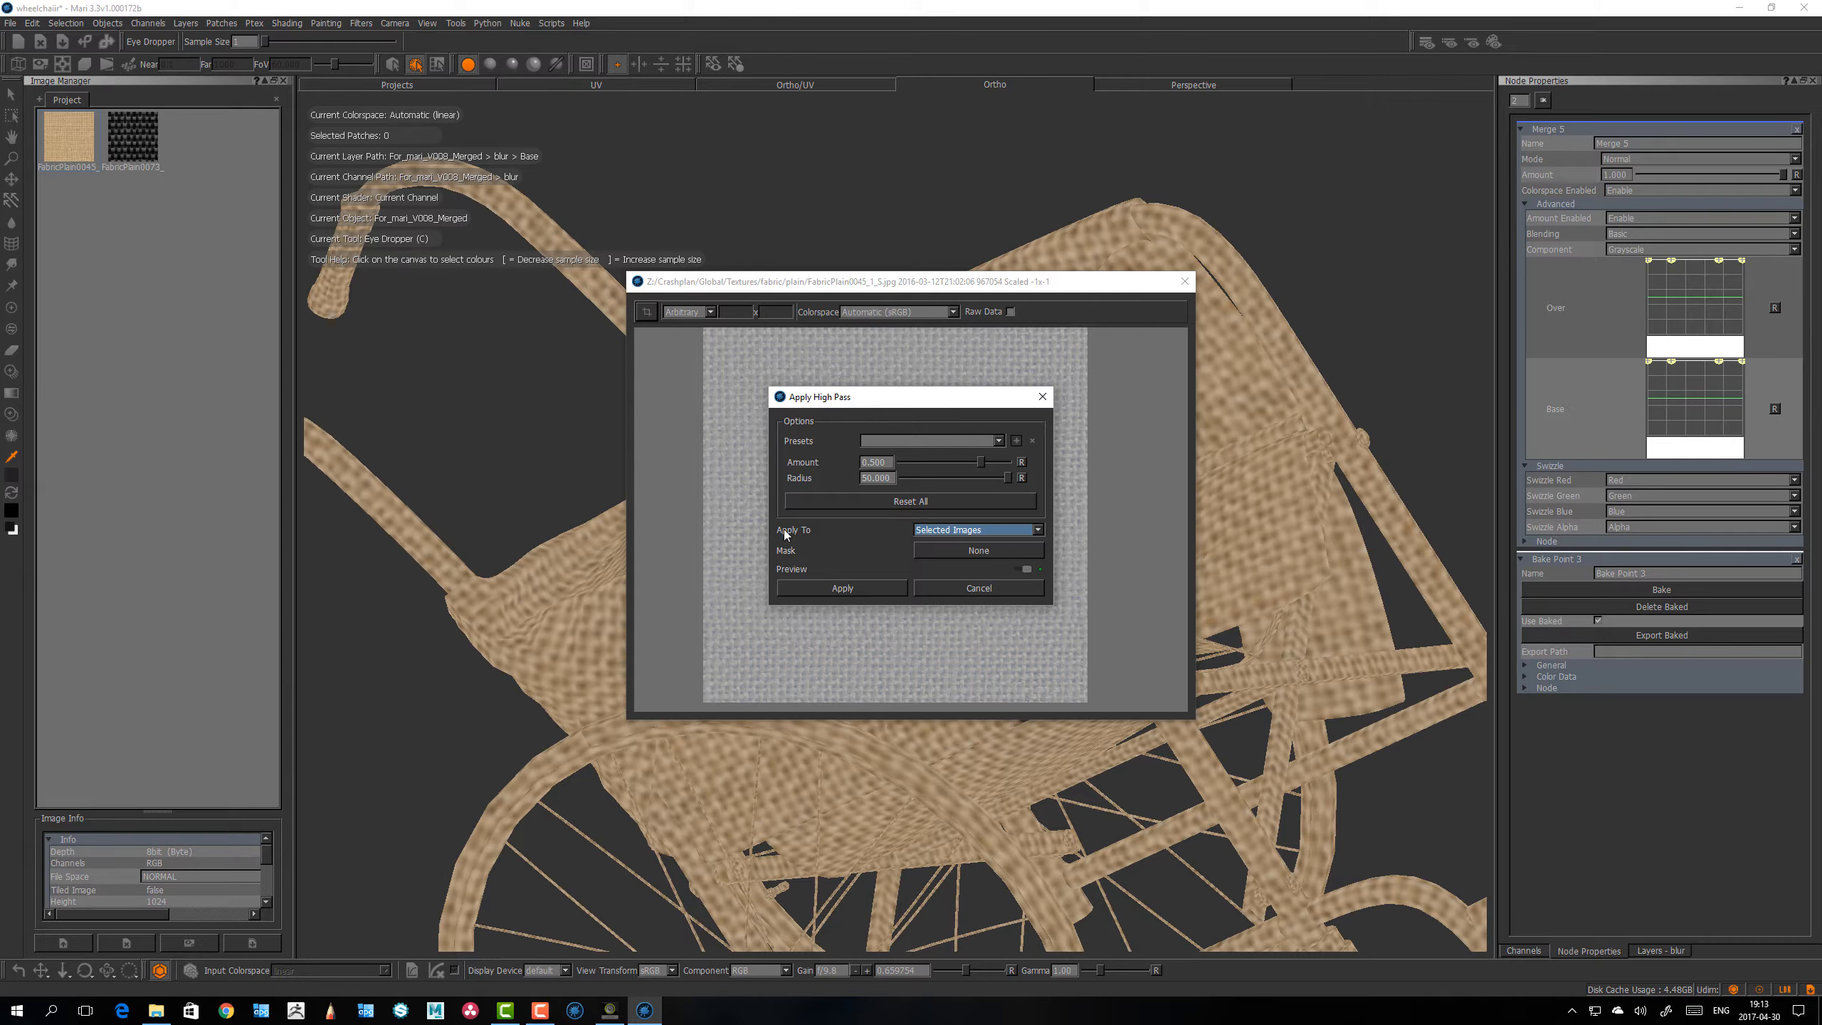
left_click(940, 533)
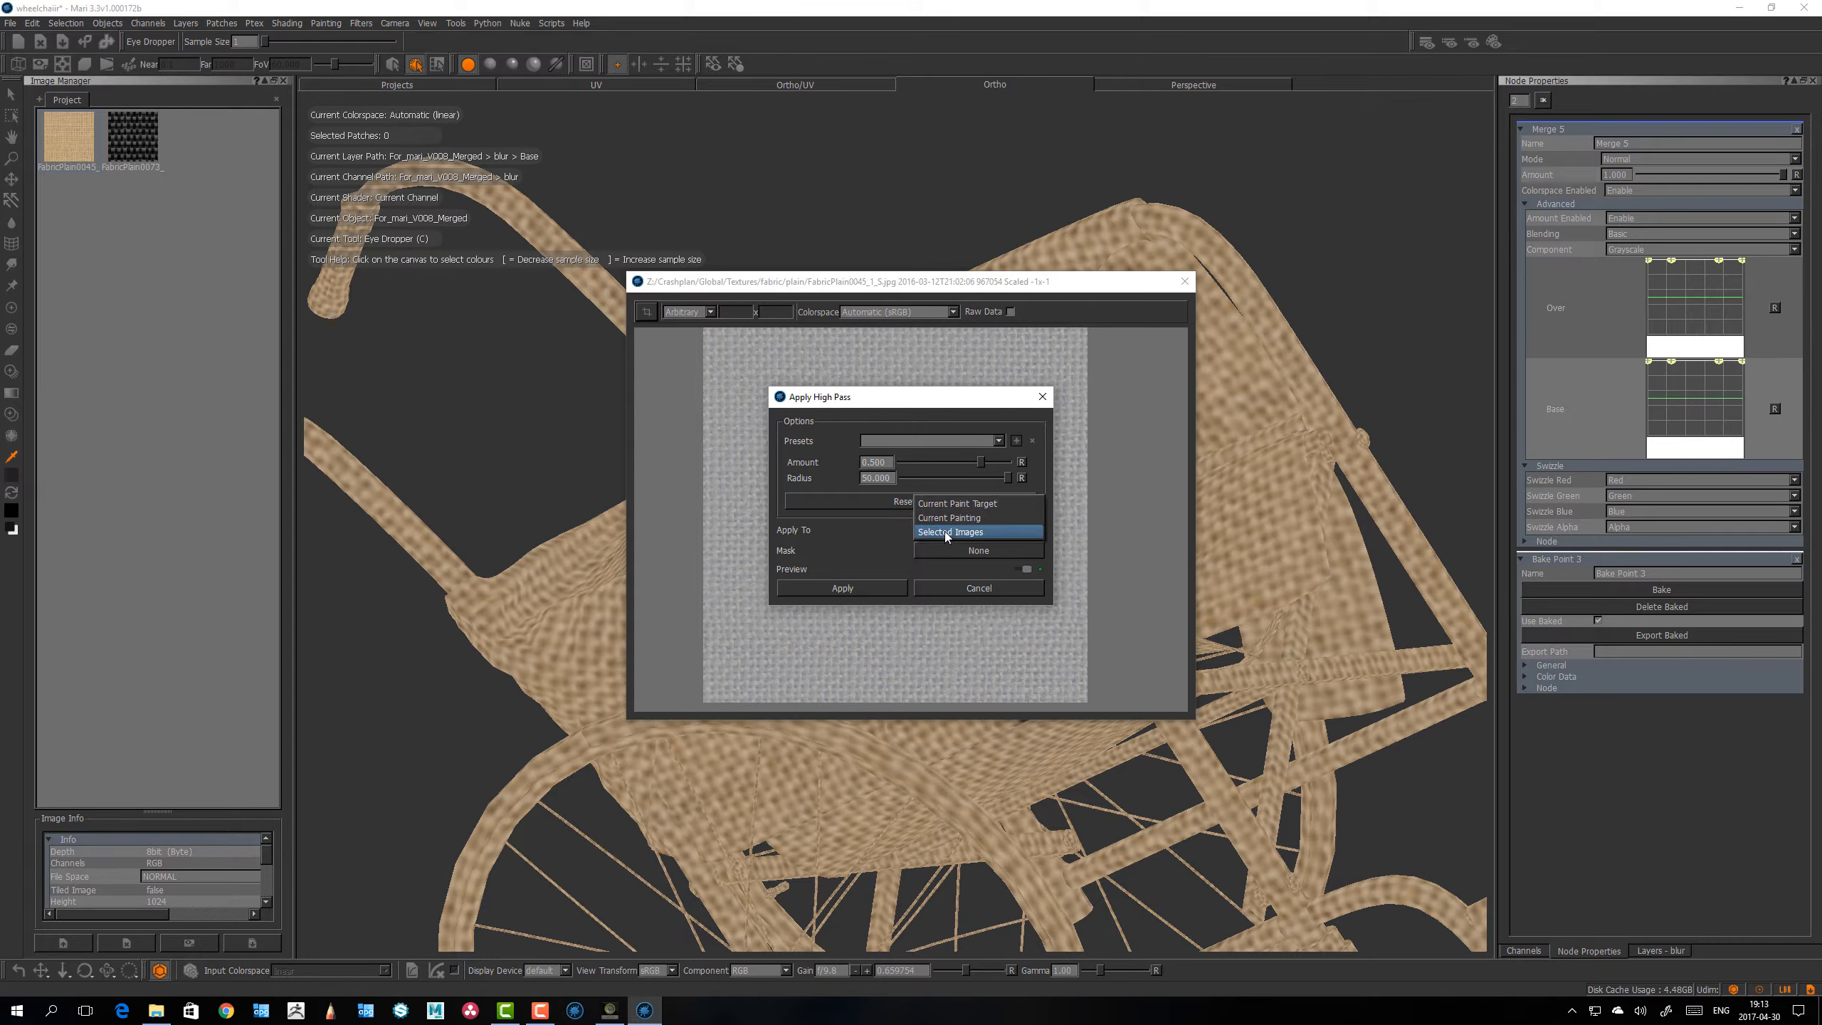
left_click(946, 532)
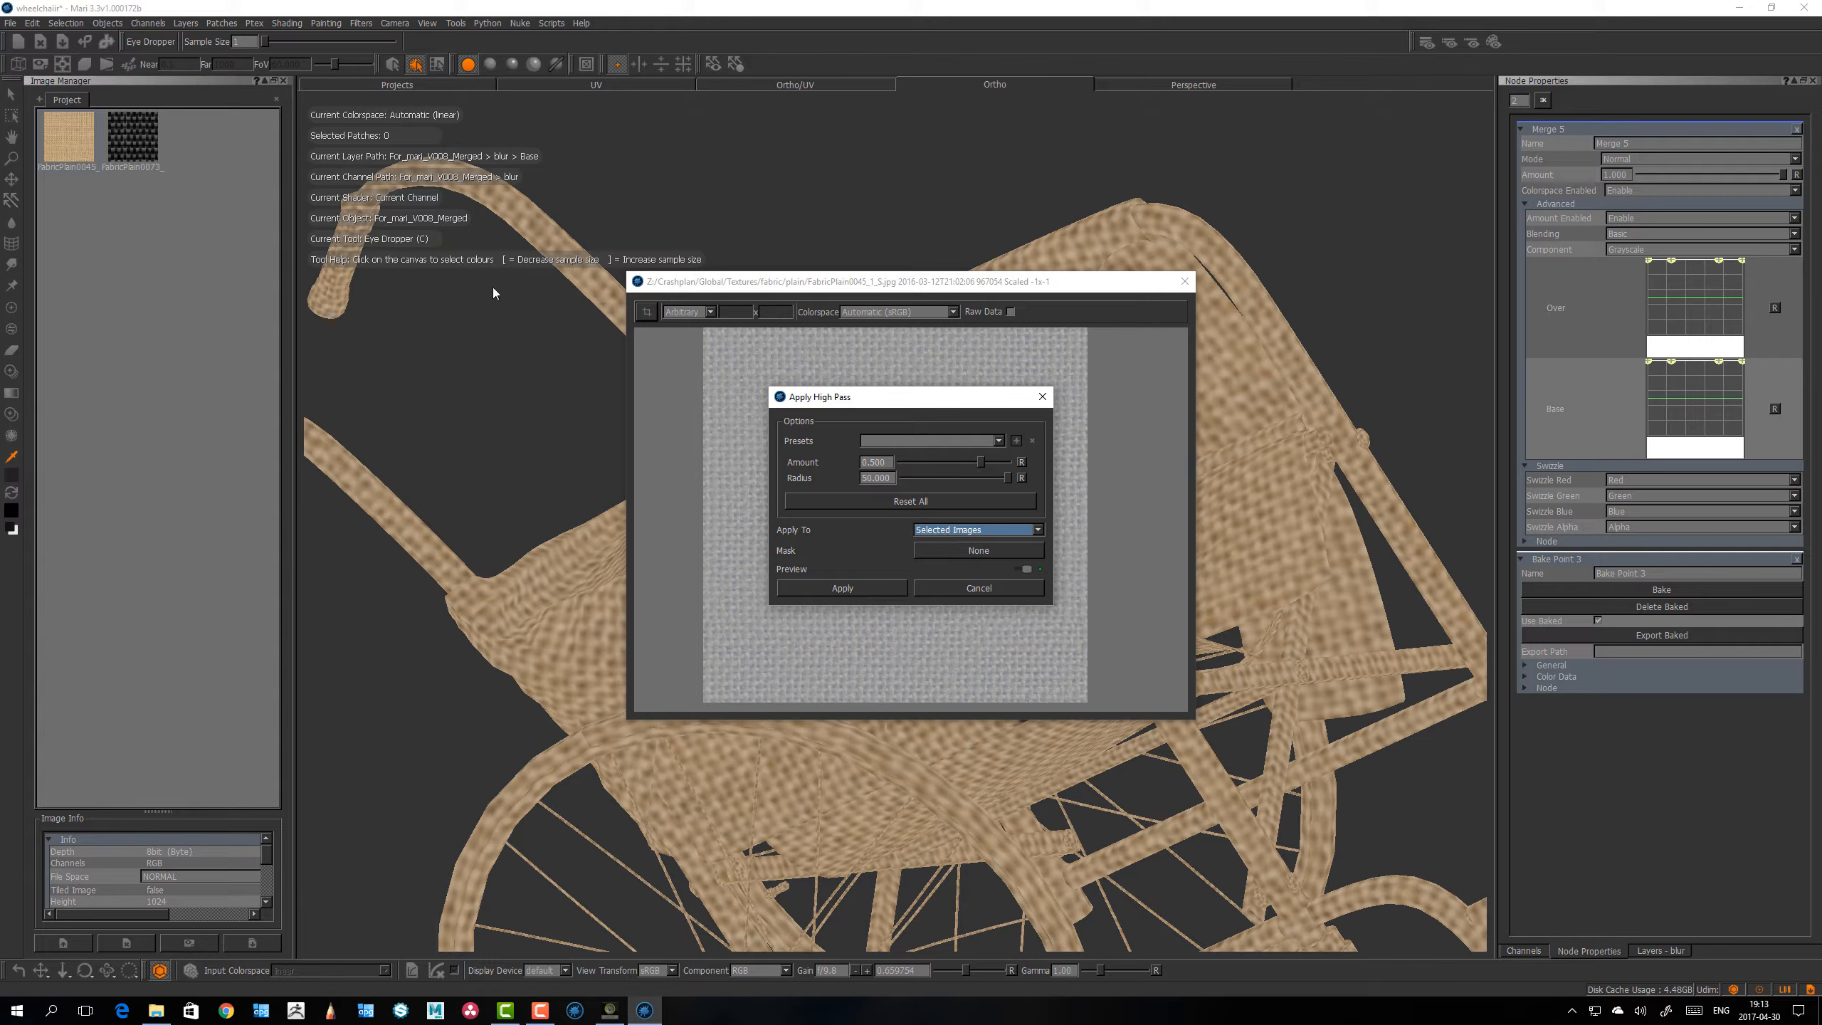
left_click(869, 593)
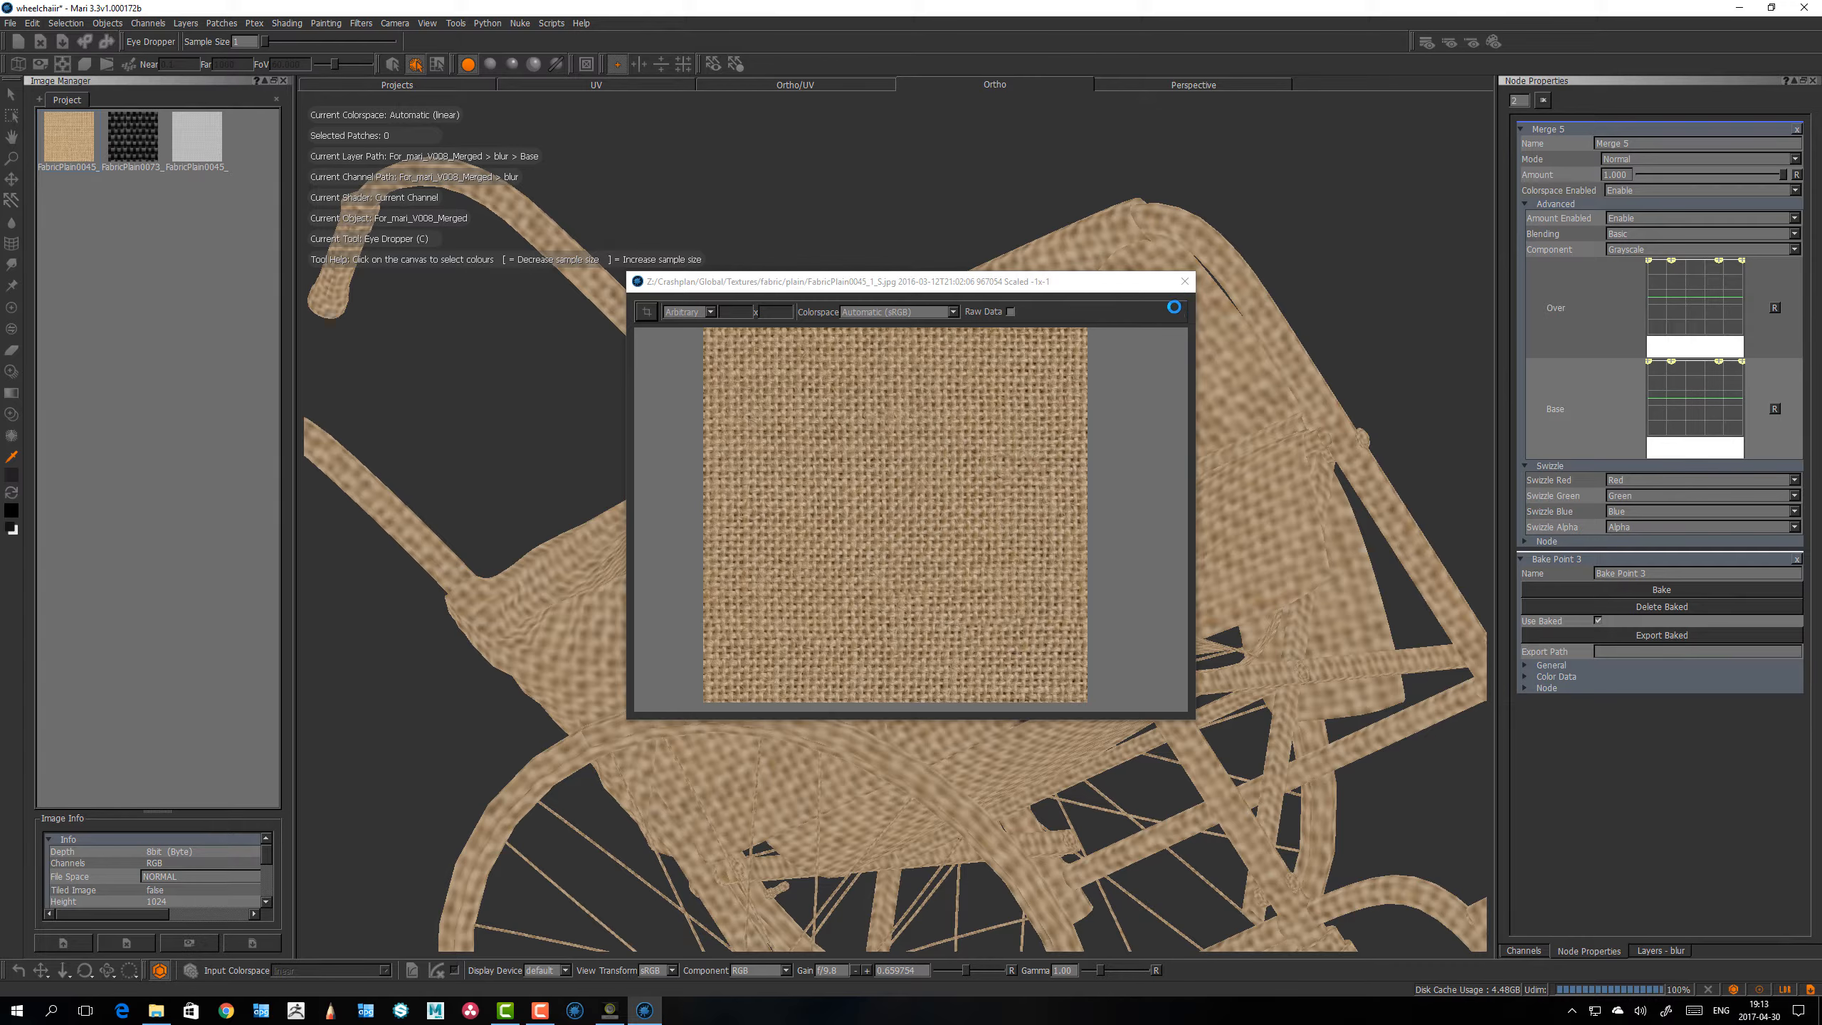
Step: Close the burlap preview and inspect the high-pass version of the fabric image from the Image Manager in its own preview window
left_click(1184, 280)
key("p")
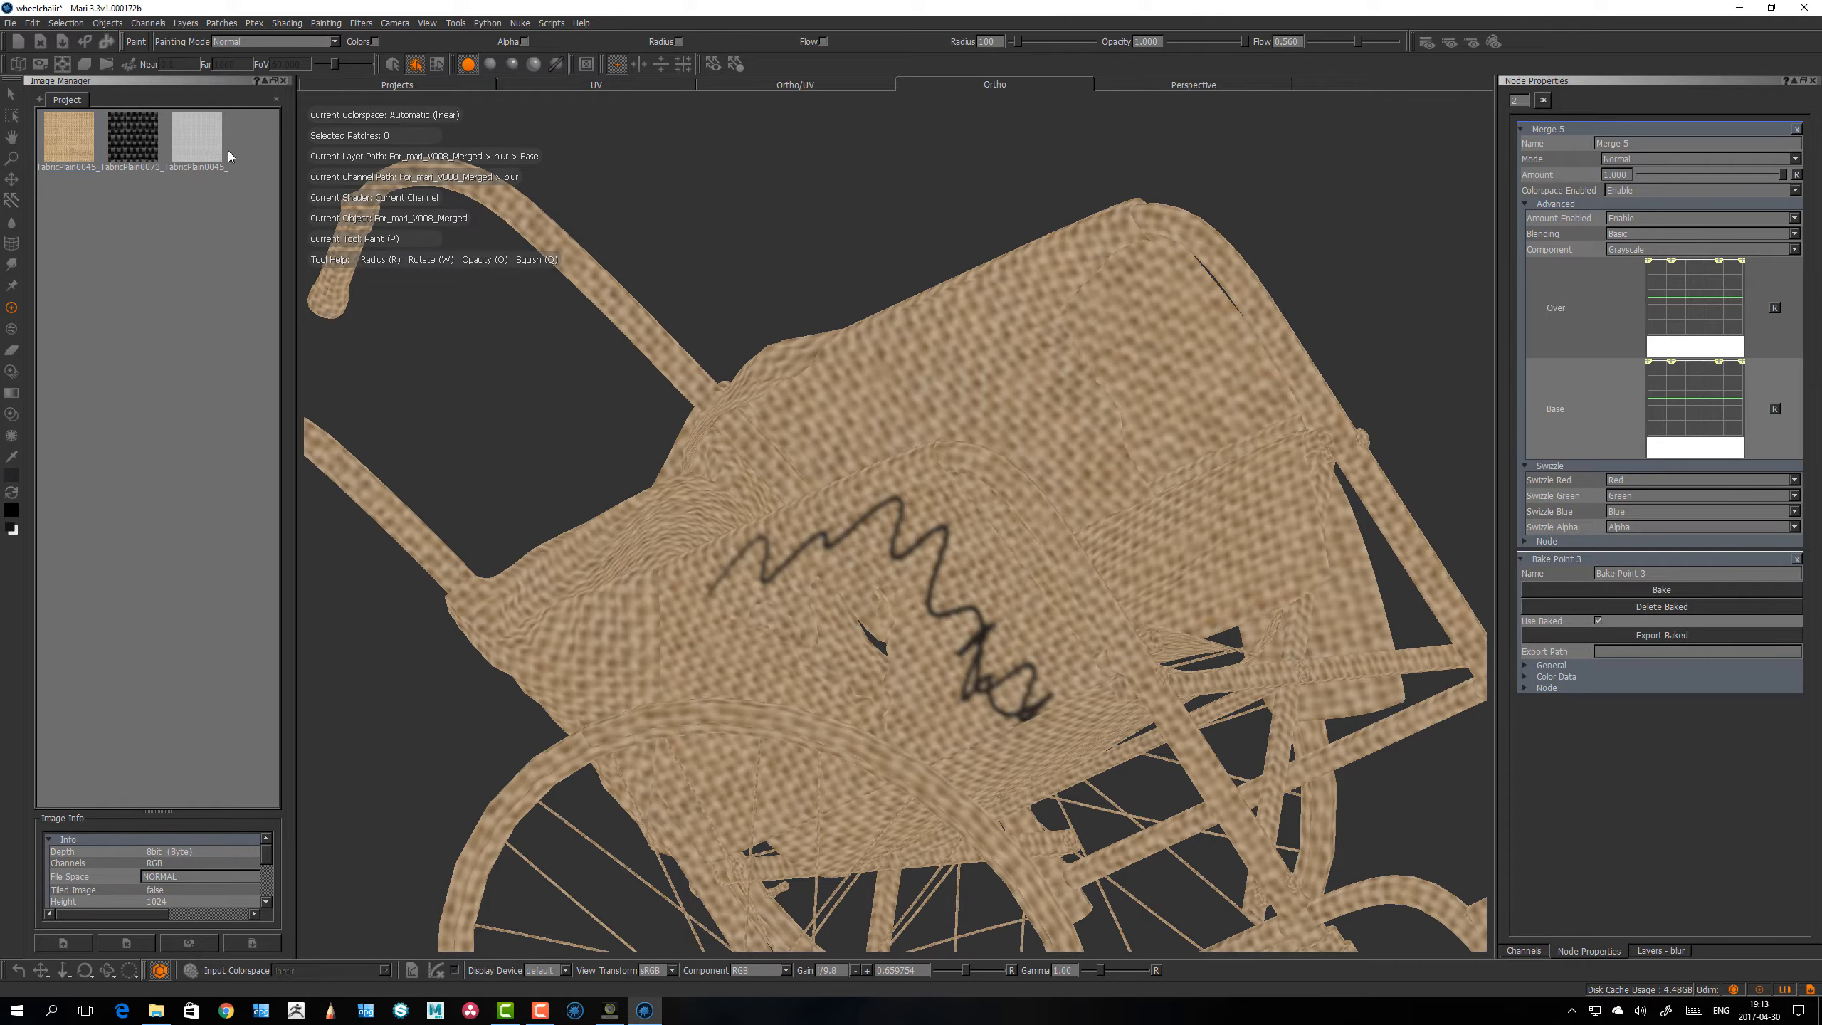
double_click(204, 142)
middle_click_drag(927, 488, 1044, 464, "alt")
right_click_drag(1044, 464, 1162, 439, "alt")
middle_click_drag(1069, 467, 1001, 476, "alt")
right_click_drag(1001, 476, 779, 459, "alt")
middle_click_drag(907, 501, 893, 533, "alt")
right_click_drag(918, 511, 873, 497, "alt")
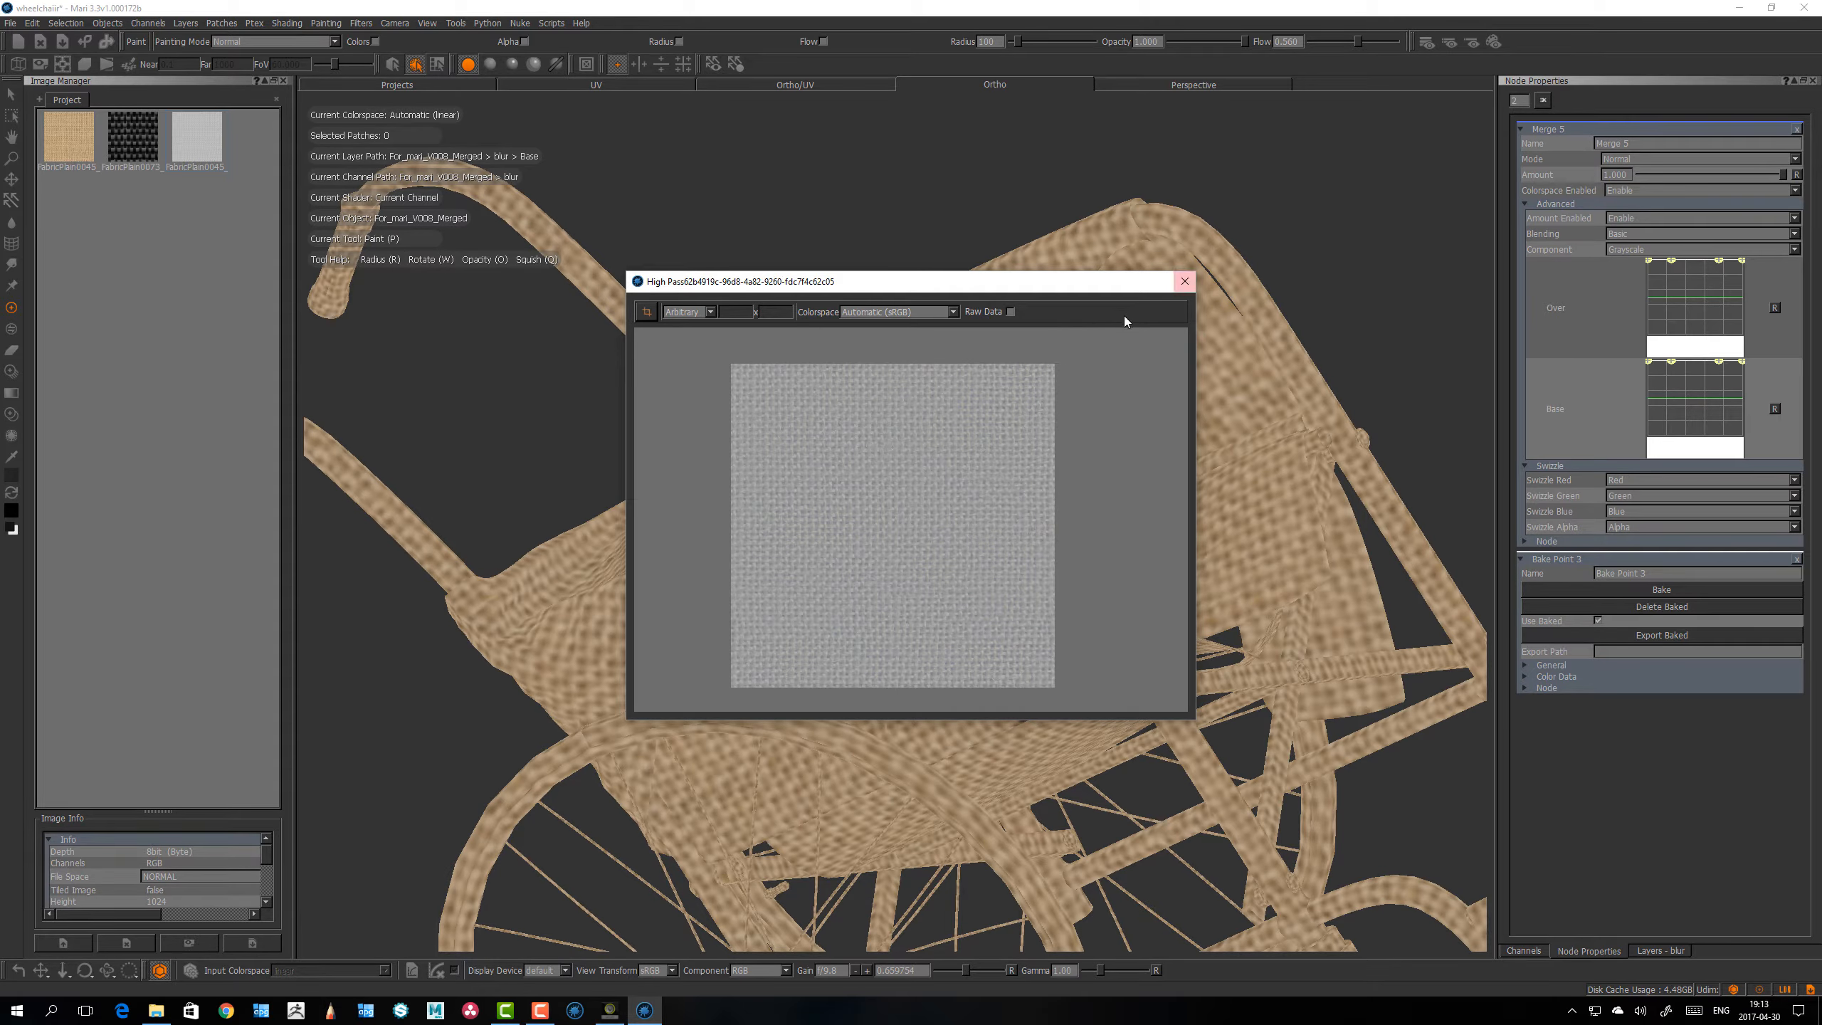
left_click(1184, 281)
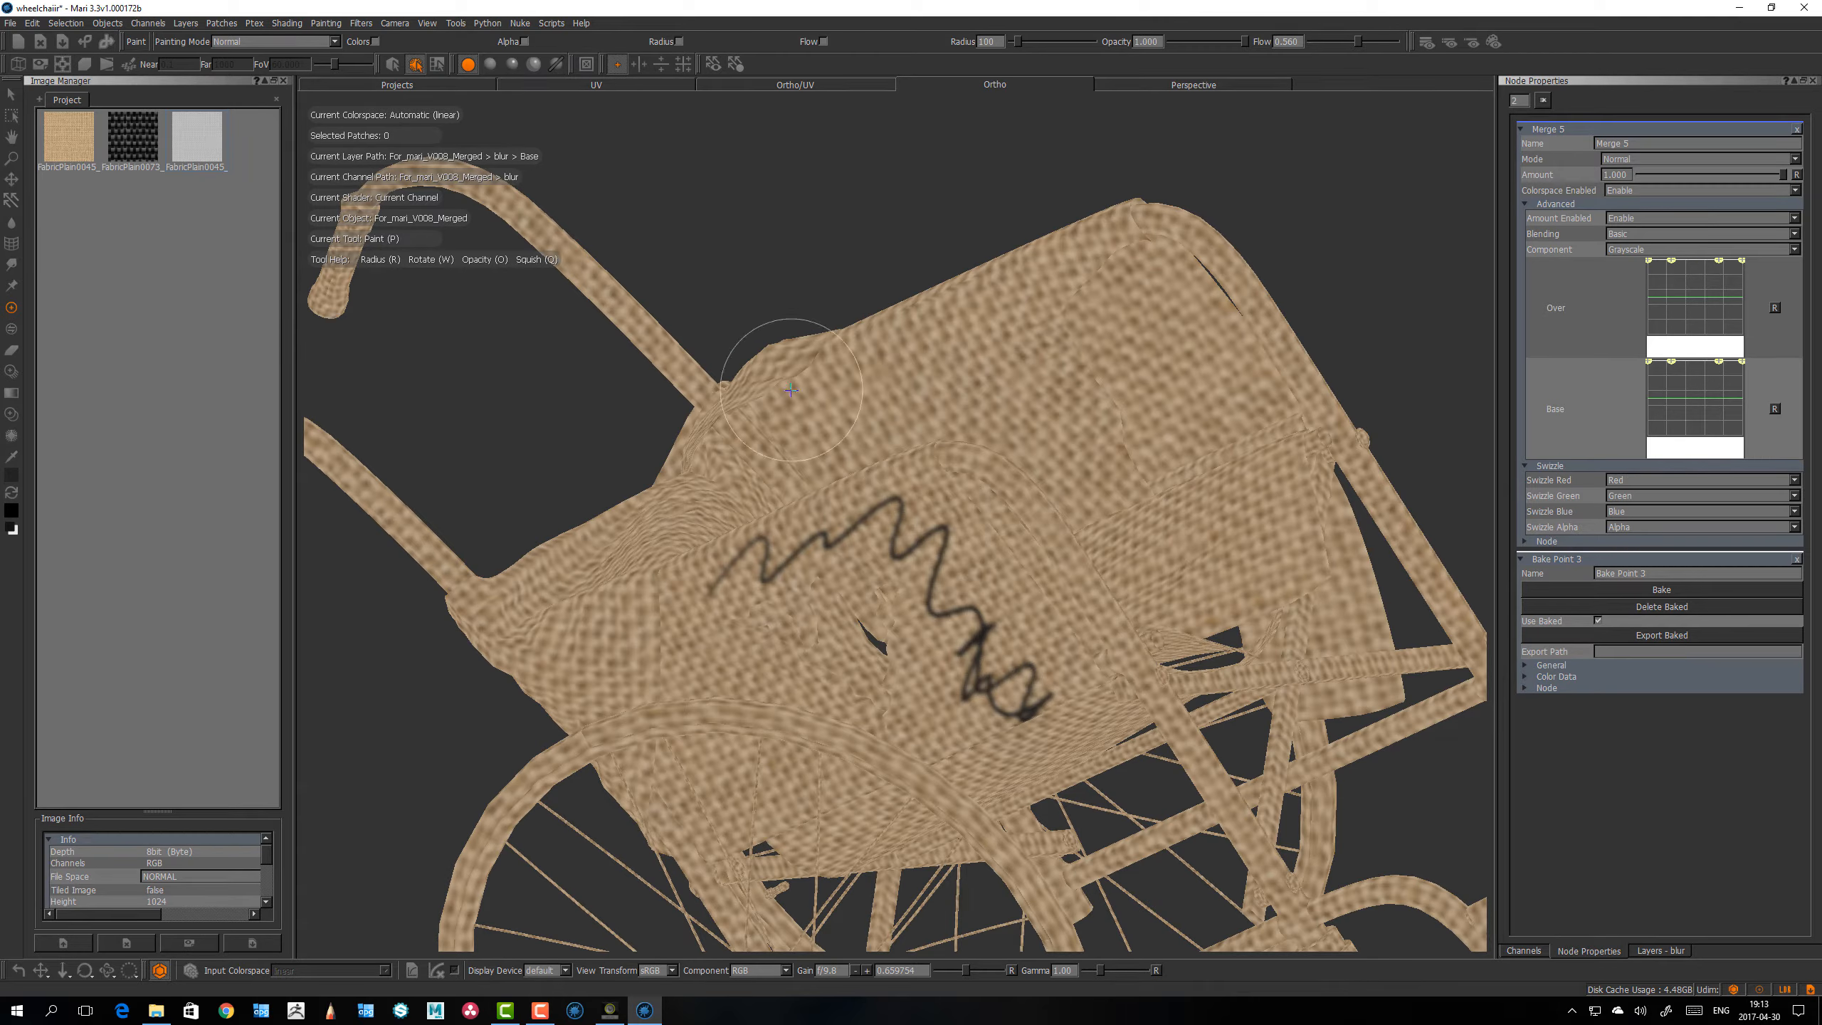
mouse_move(796, 380)
right_mouse_down("alt")
mouse_move(802, 400)
mouse_move(798, 377)
right_mouse_up("alt")
left_click_drag(797, 377, 813, 388, "alt")
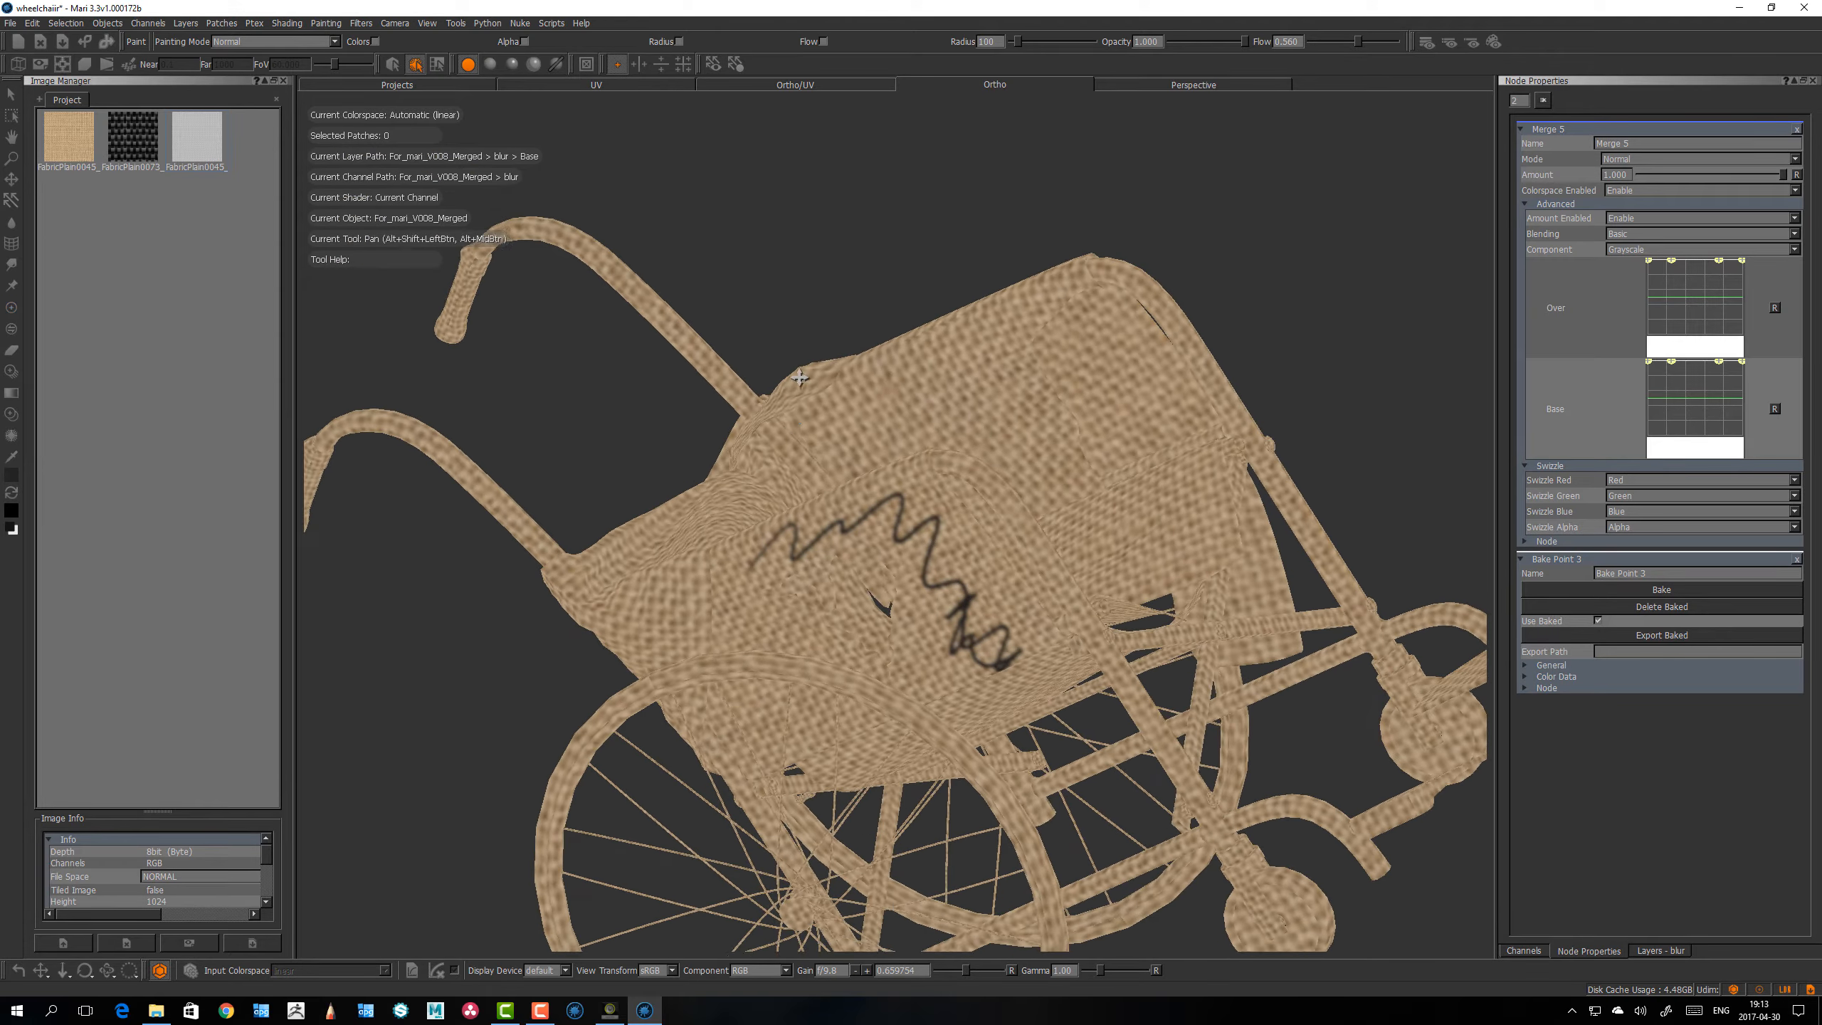
right_click_drag(813, 388, 825, 424, "alt")
left_click_drag(825, 423, 833, 436, "alt")
scroll(833, 436, "down", 5)
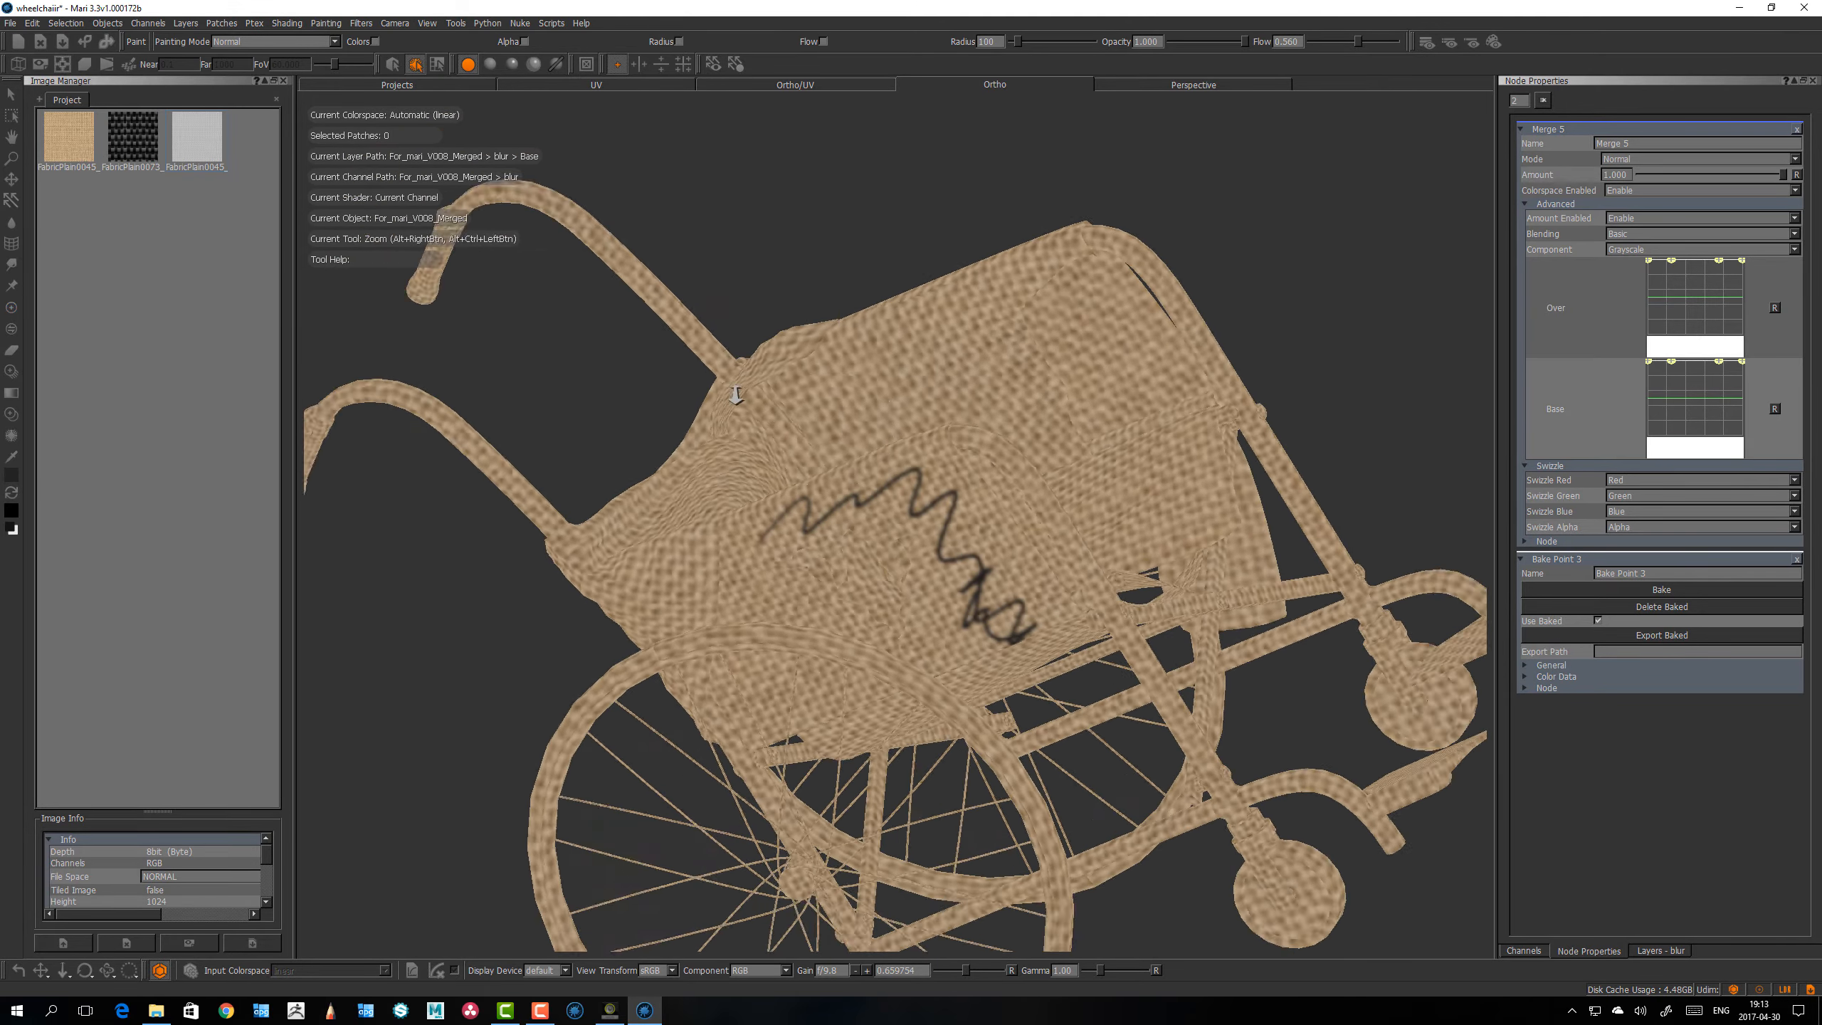
scroll(834, 436, "up", 3)
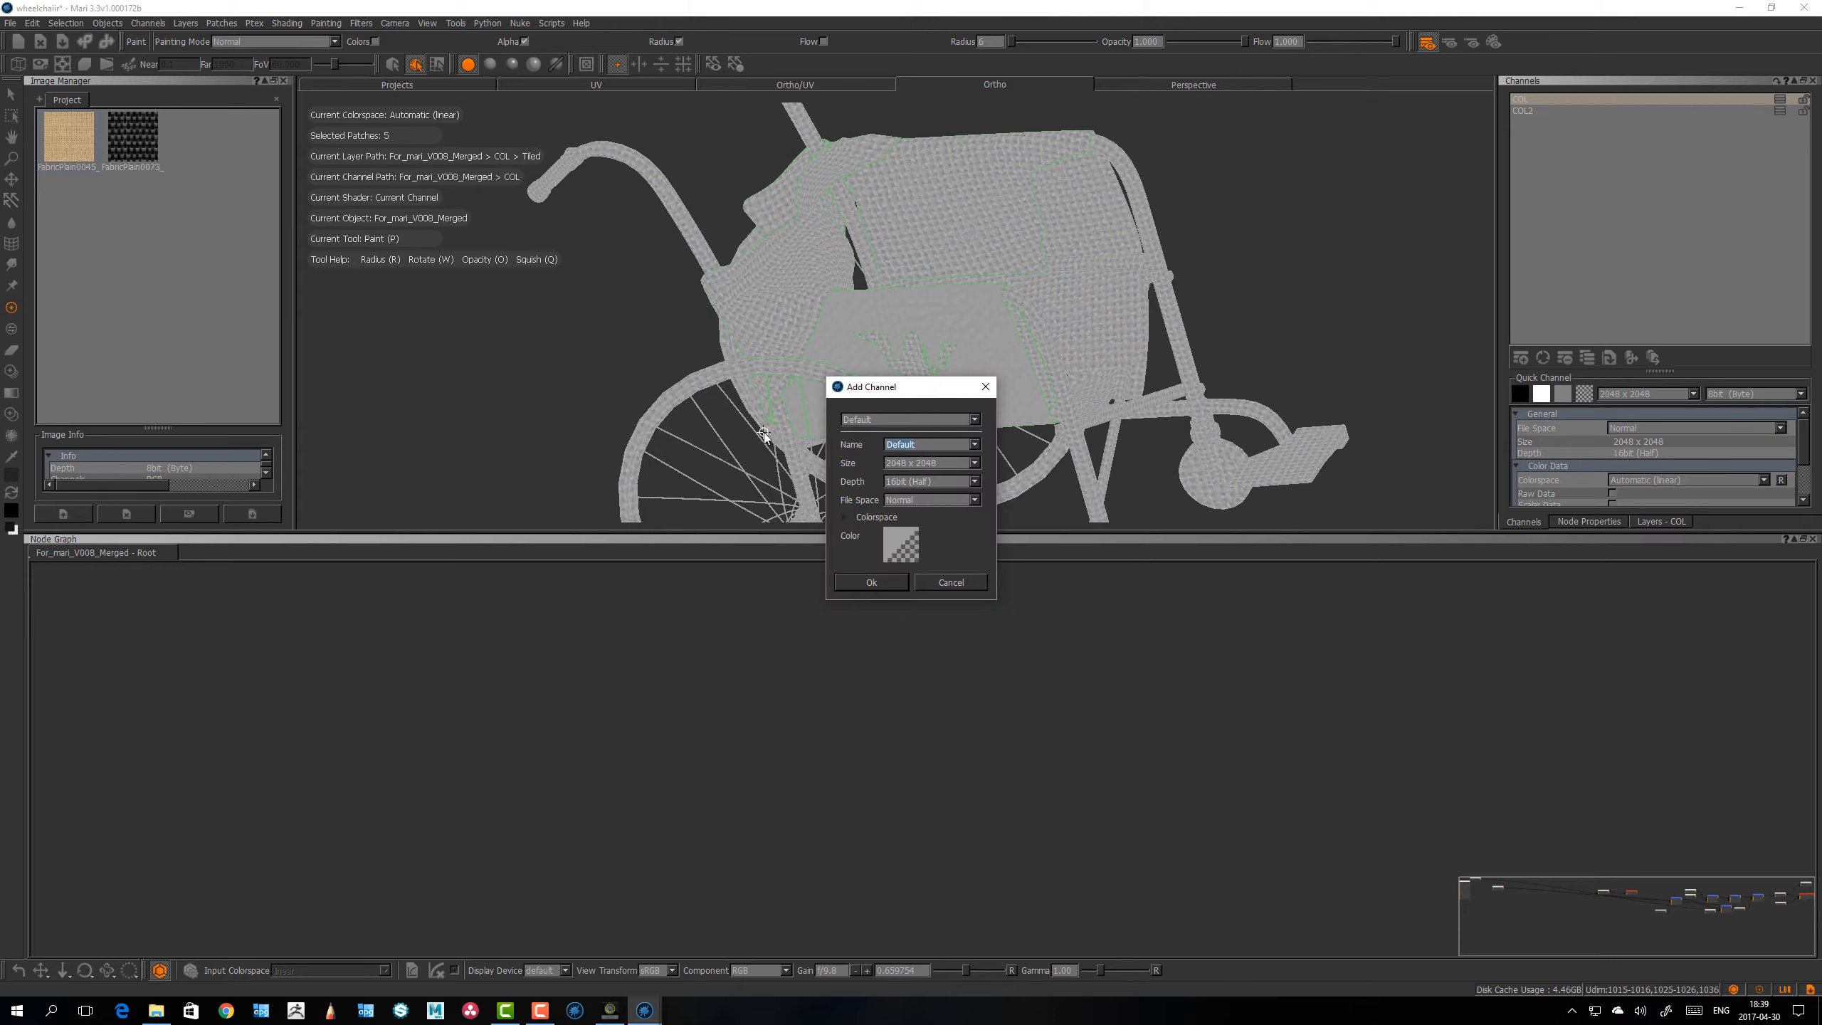
Step: Create a 2048 x 2048, 16bit (Half) channel named blur
type("Blur")
key("Return")
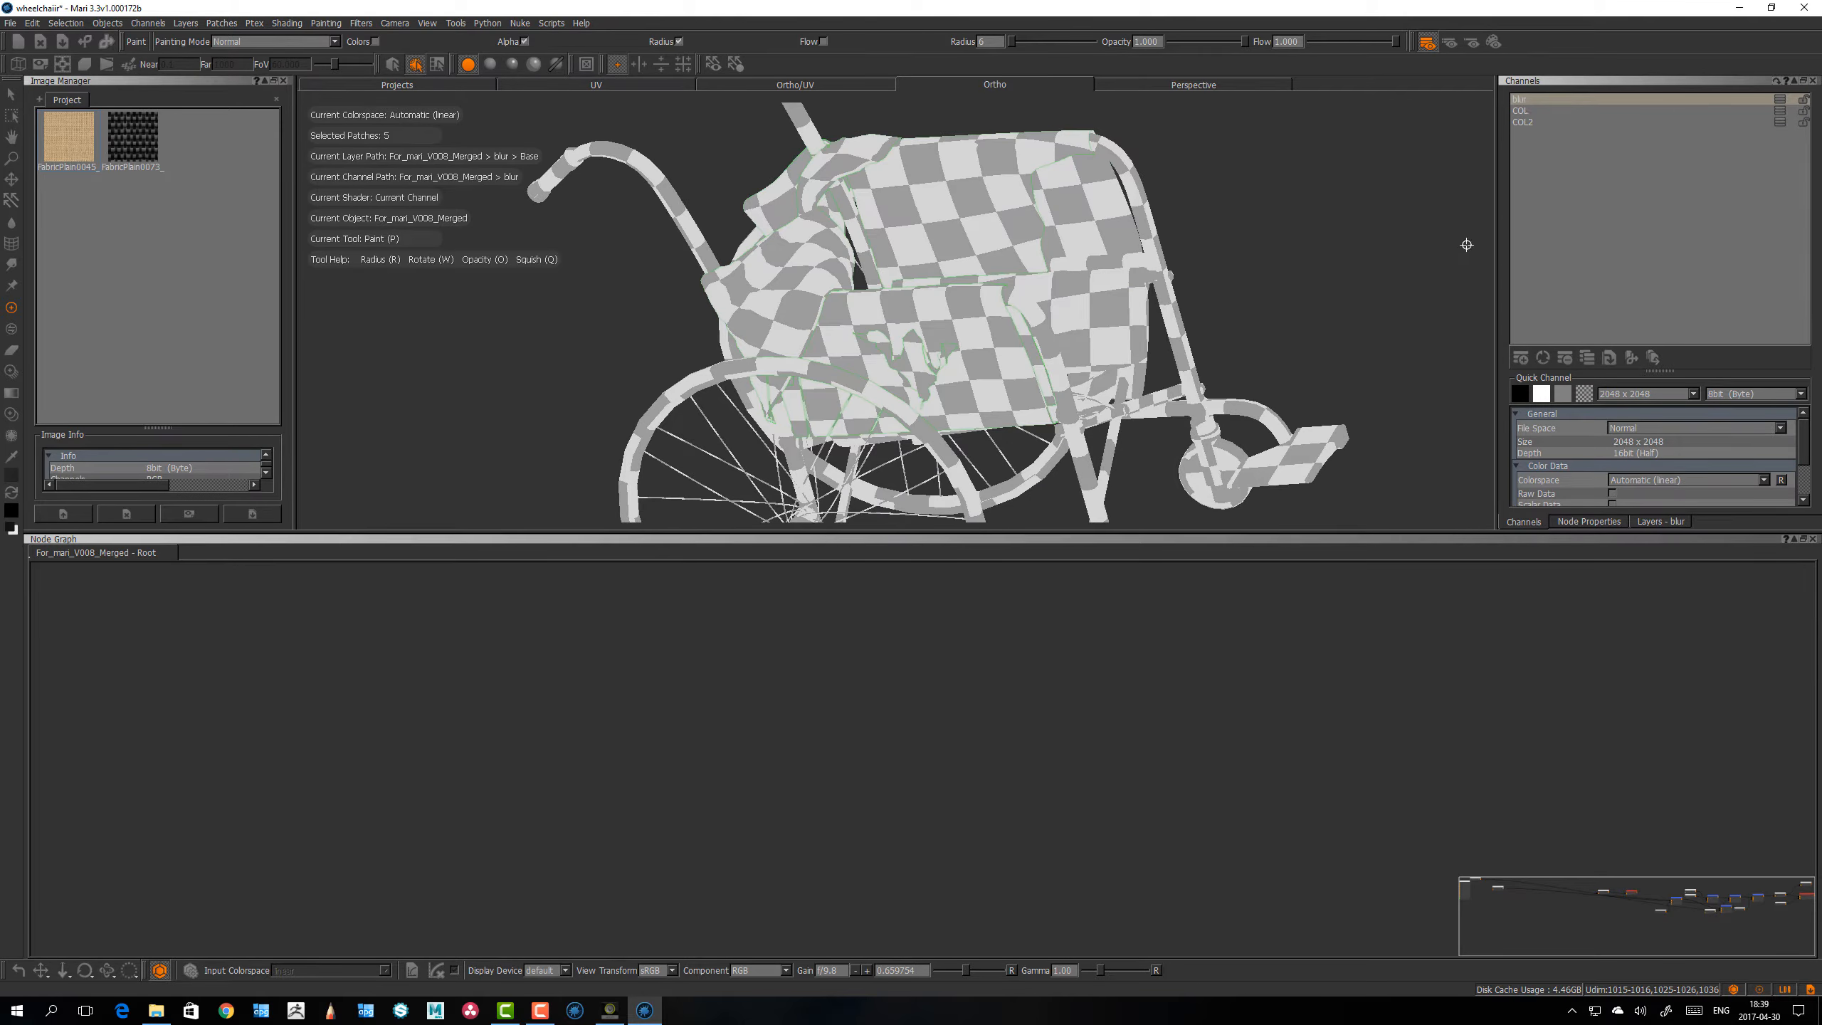
Step: Locate the blur channel's nodes in the node graph and move its output node away from the Base node
key("a")
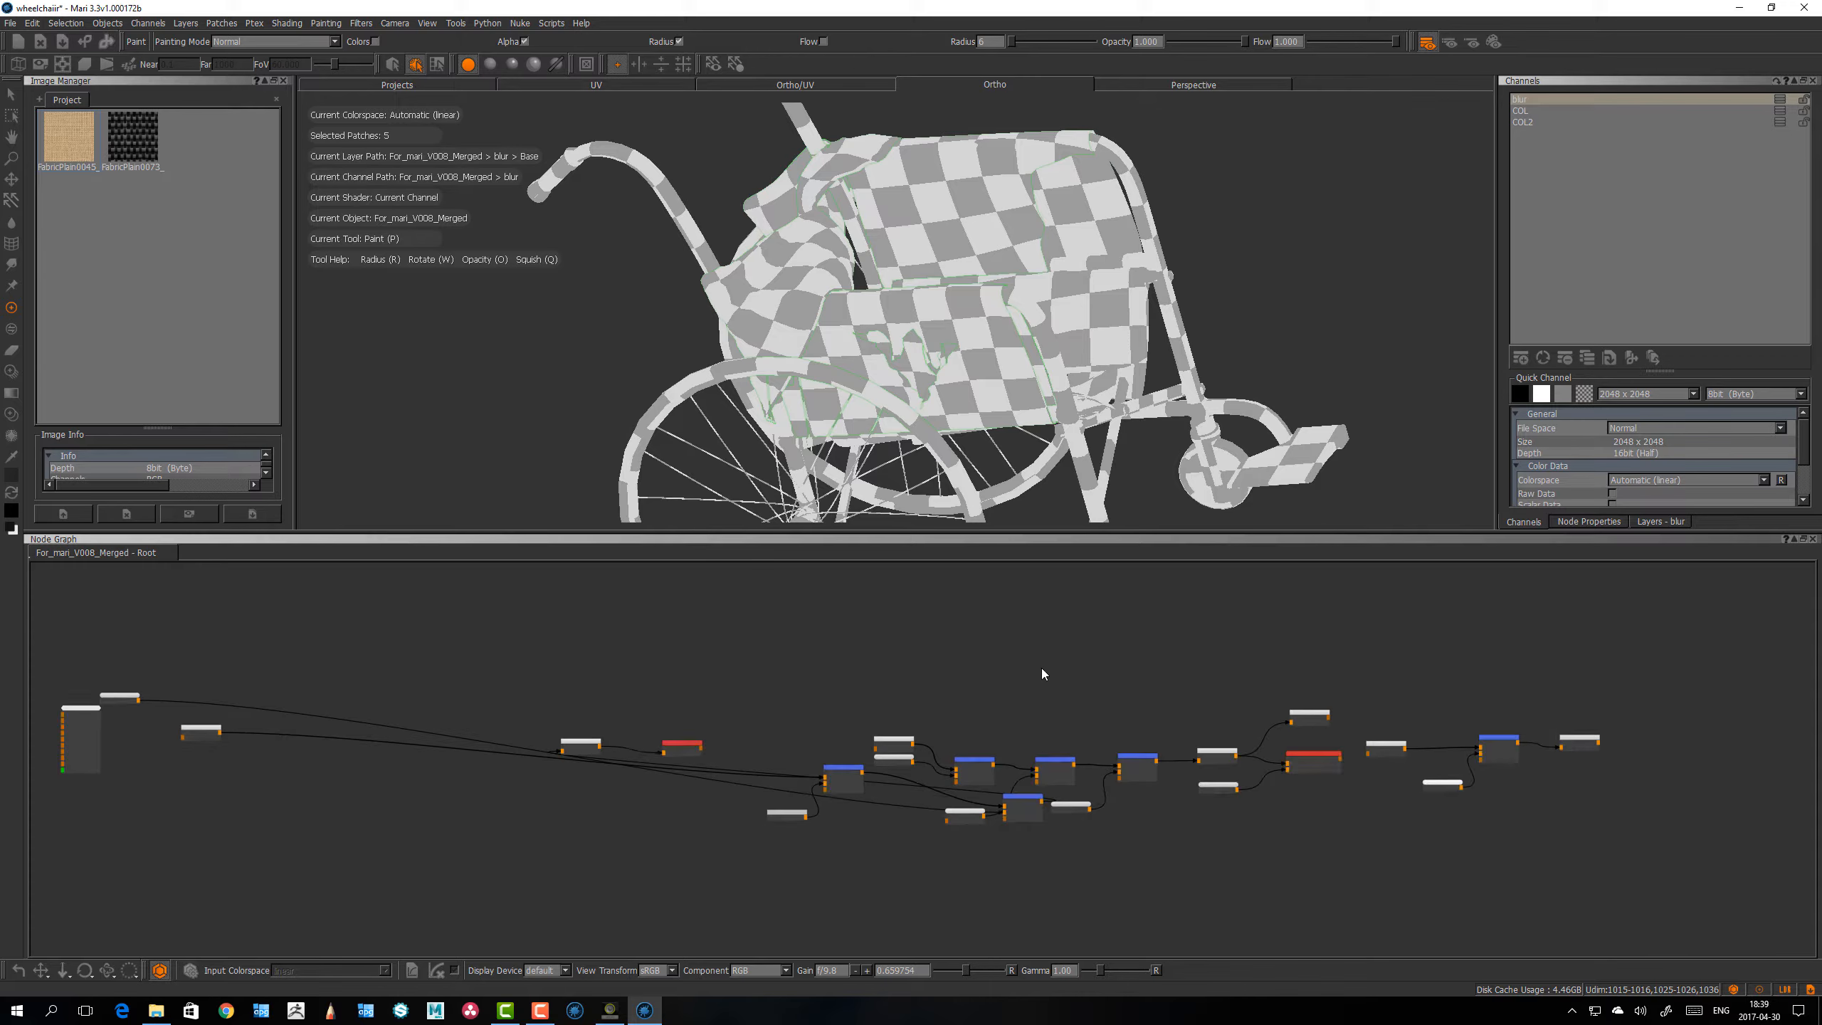
scroll(940, 718, "up", 8)
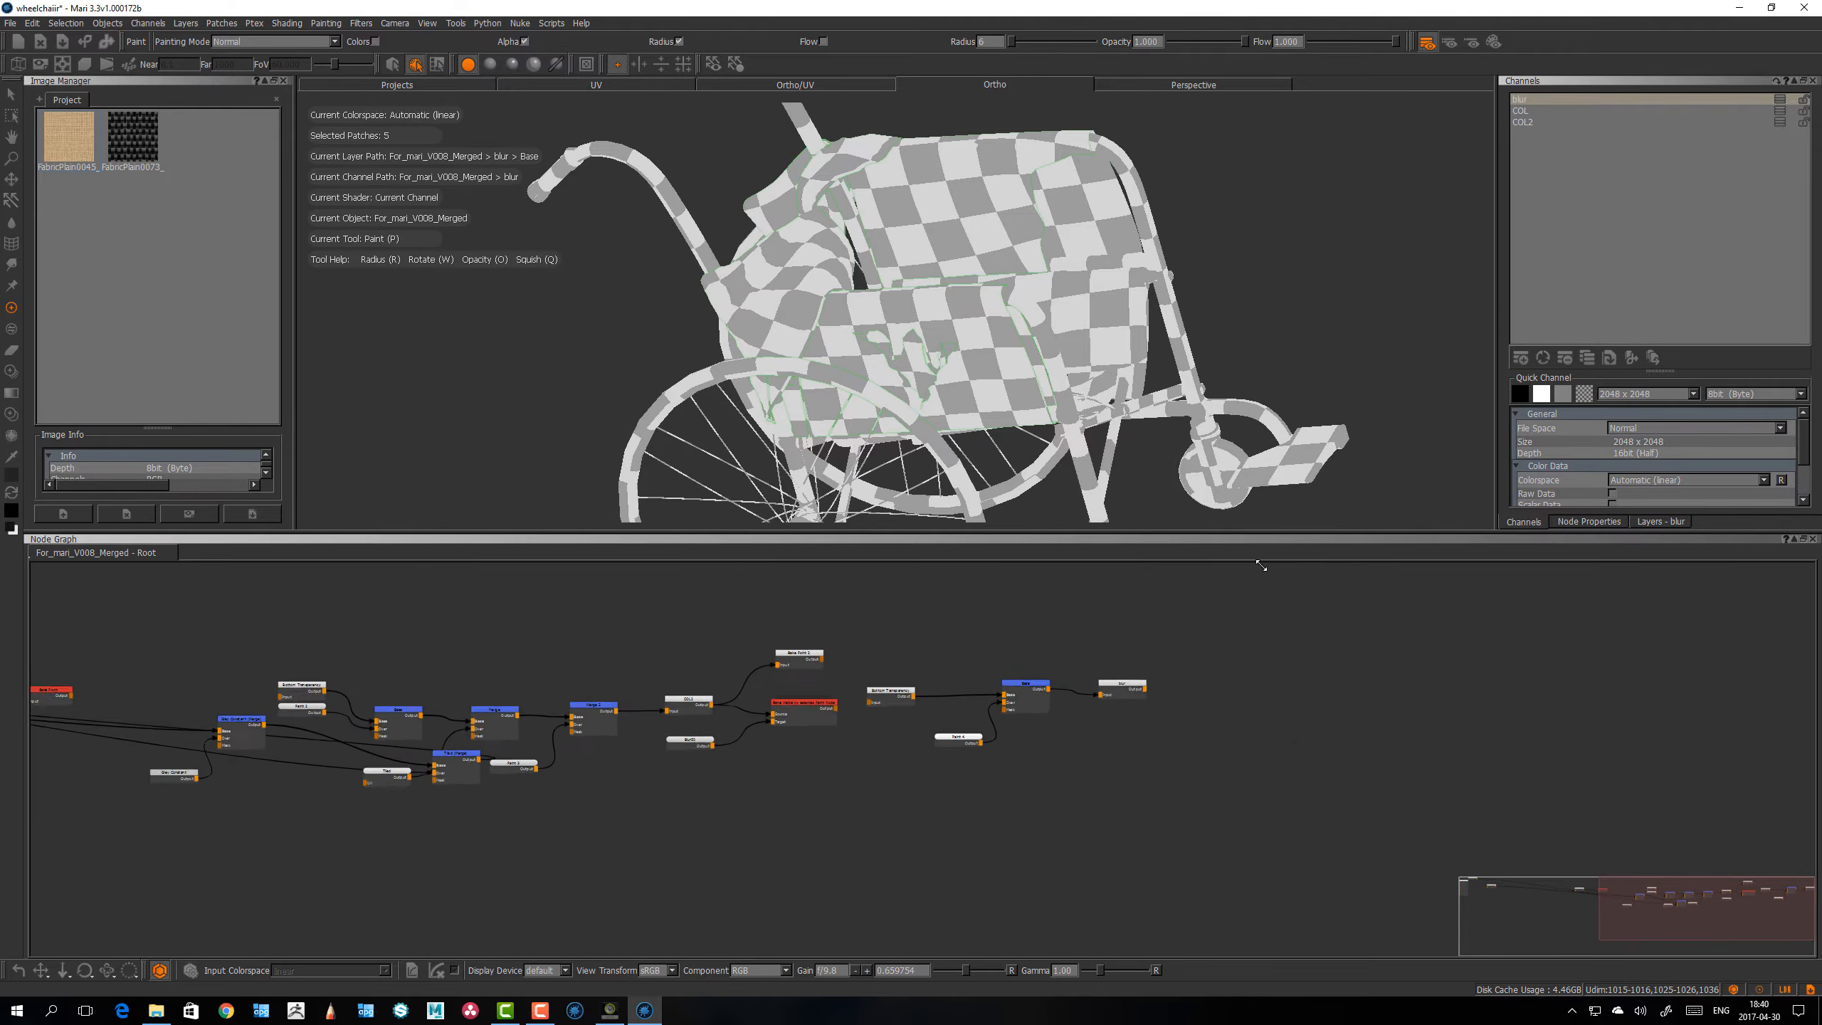
scroll(1351, 691, "up", 3)
left_click_drag(1175, 631, 649, 854)
left_click_drag(871, 691, 1689, 701)
middle_click_drag(1789, 761, 812, 795)
left_click_drag(726, 731, 820, 720)
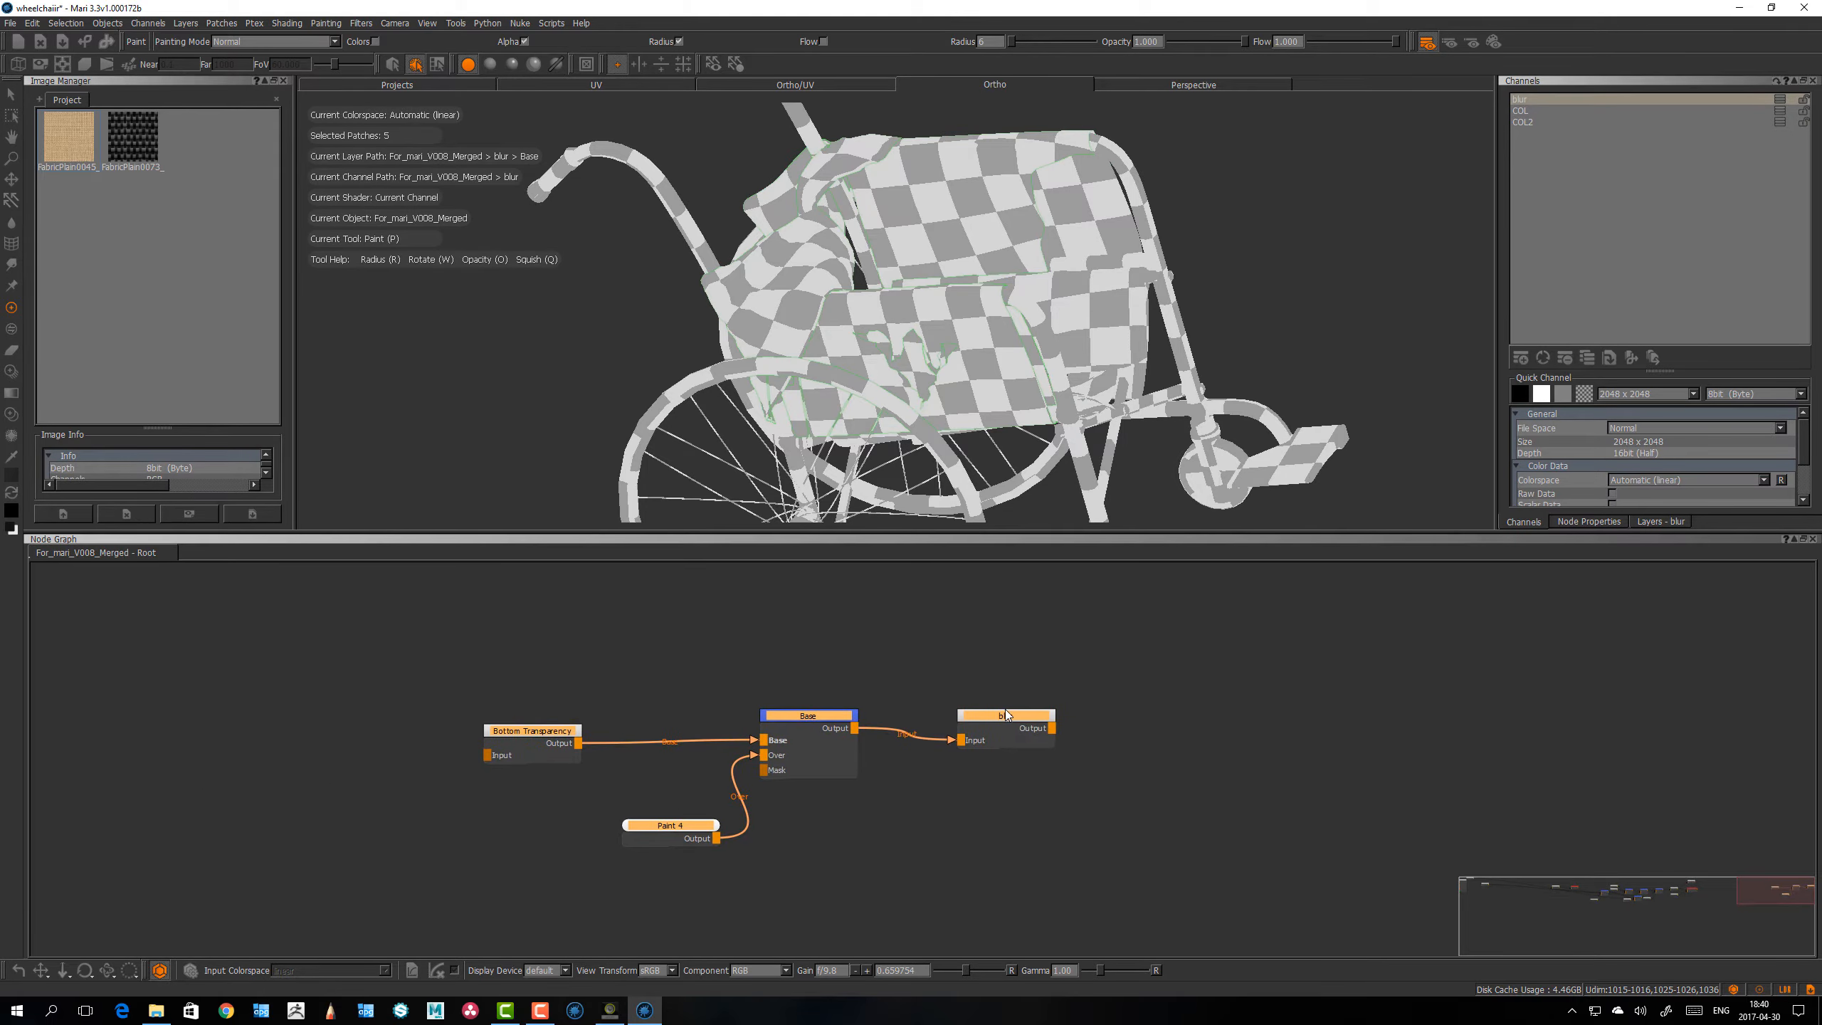
left_click_drag(1023, 717, 1303, 700)
left_click(1133, 642)
right_click(1363, 684)
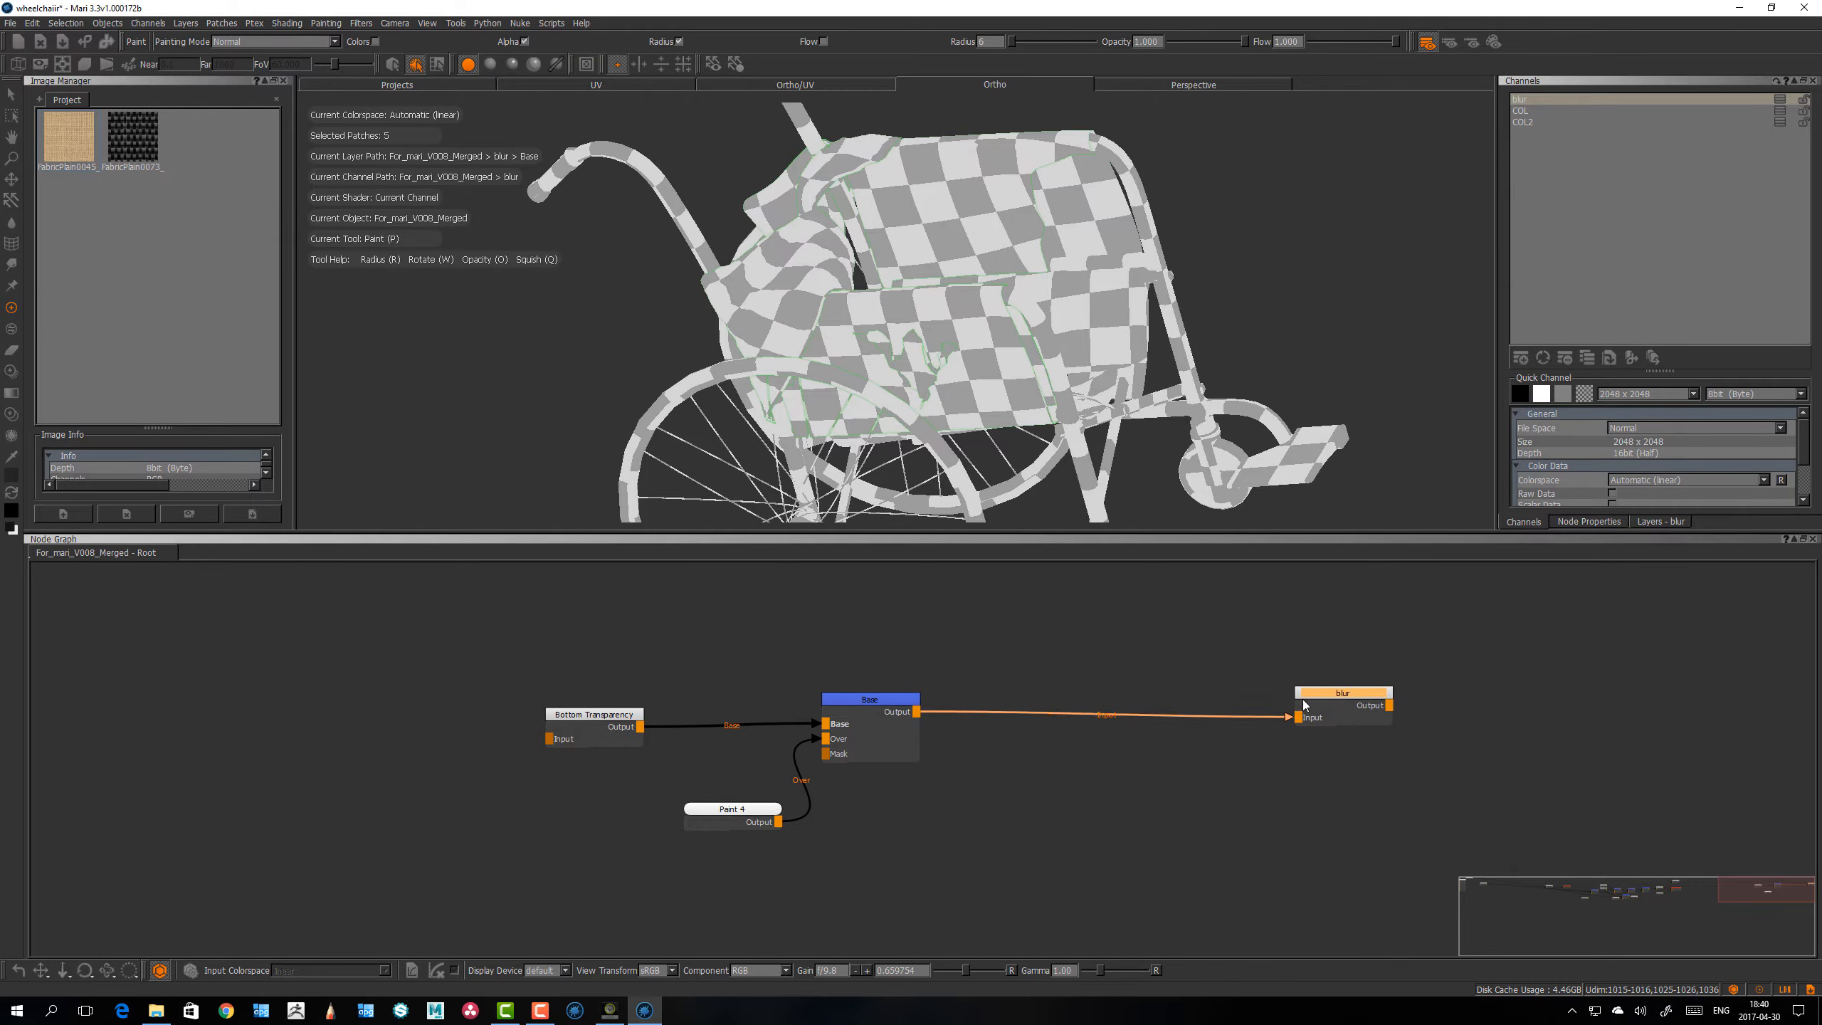
Step: Insert a Merge node between the Base node and the blur output node
left_click(902, 707)
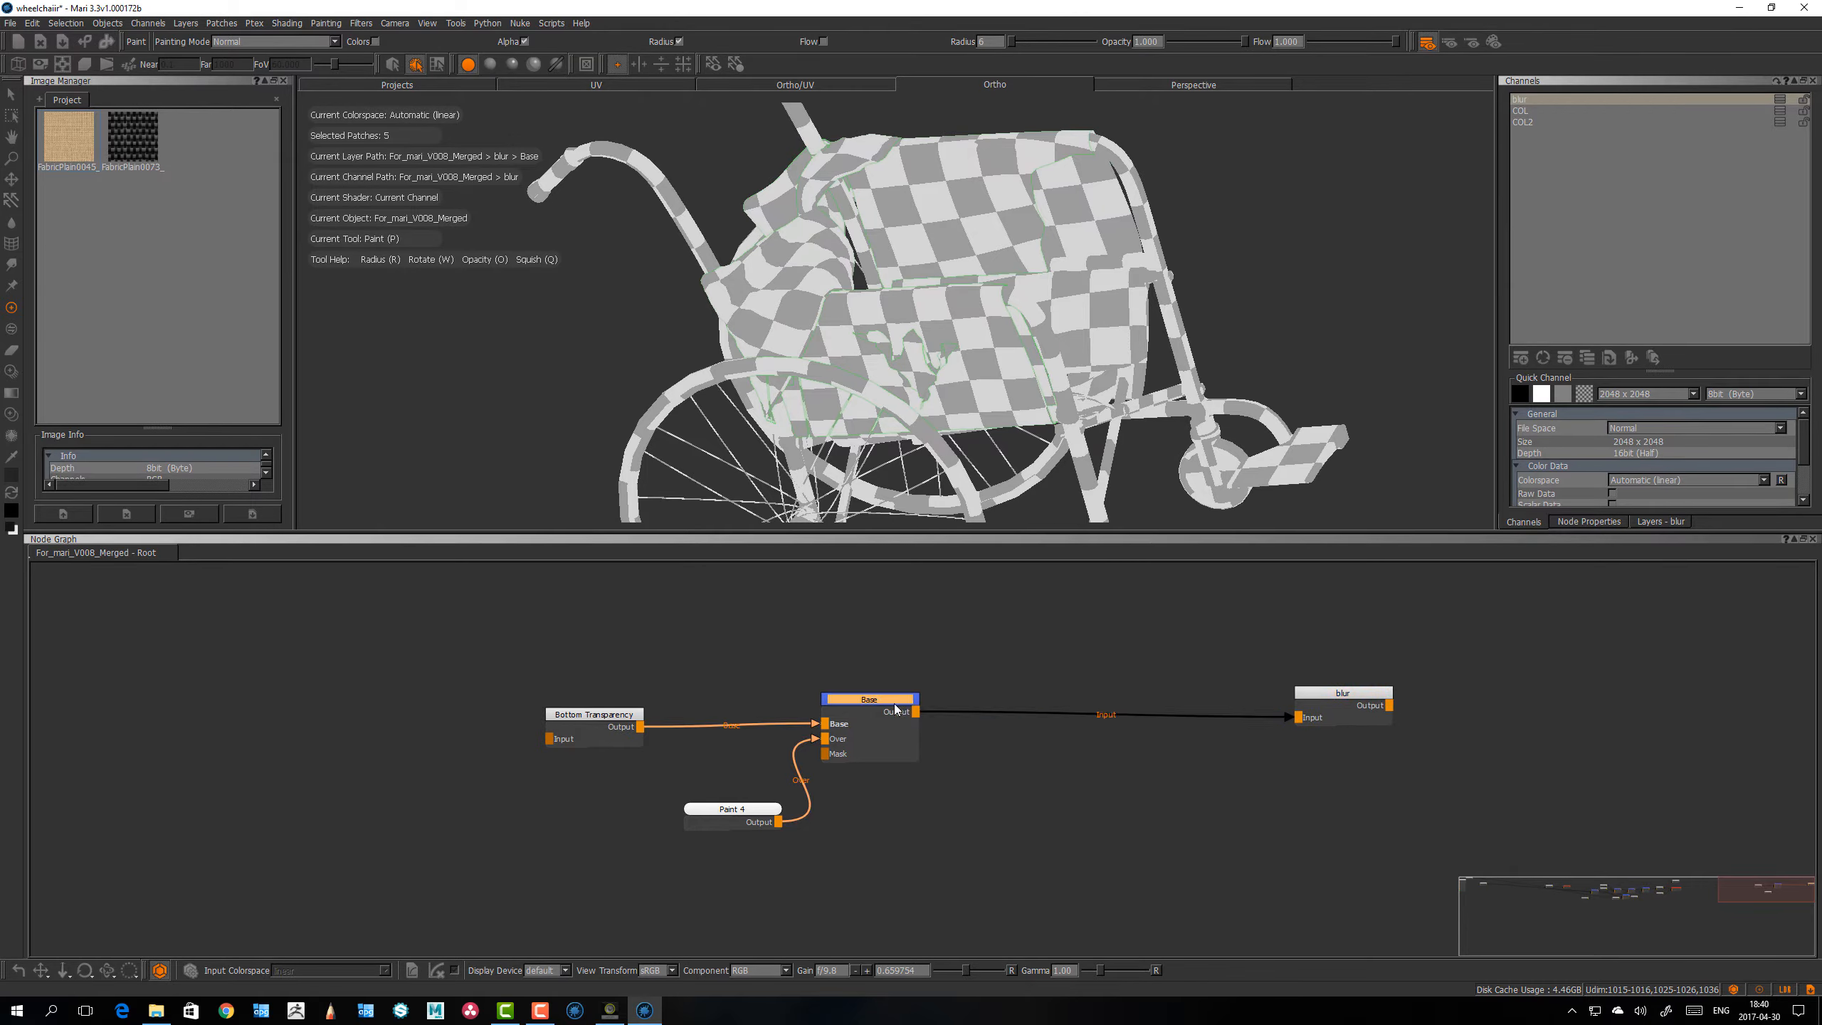
key("m")
key("l")
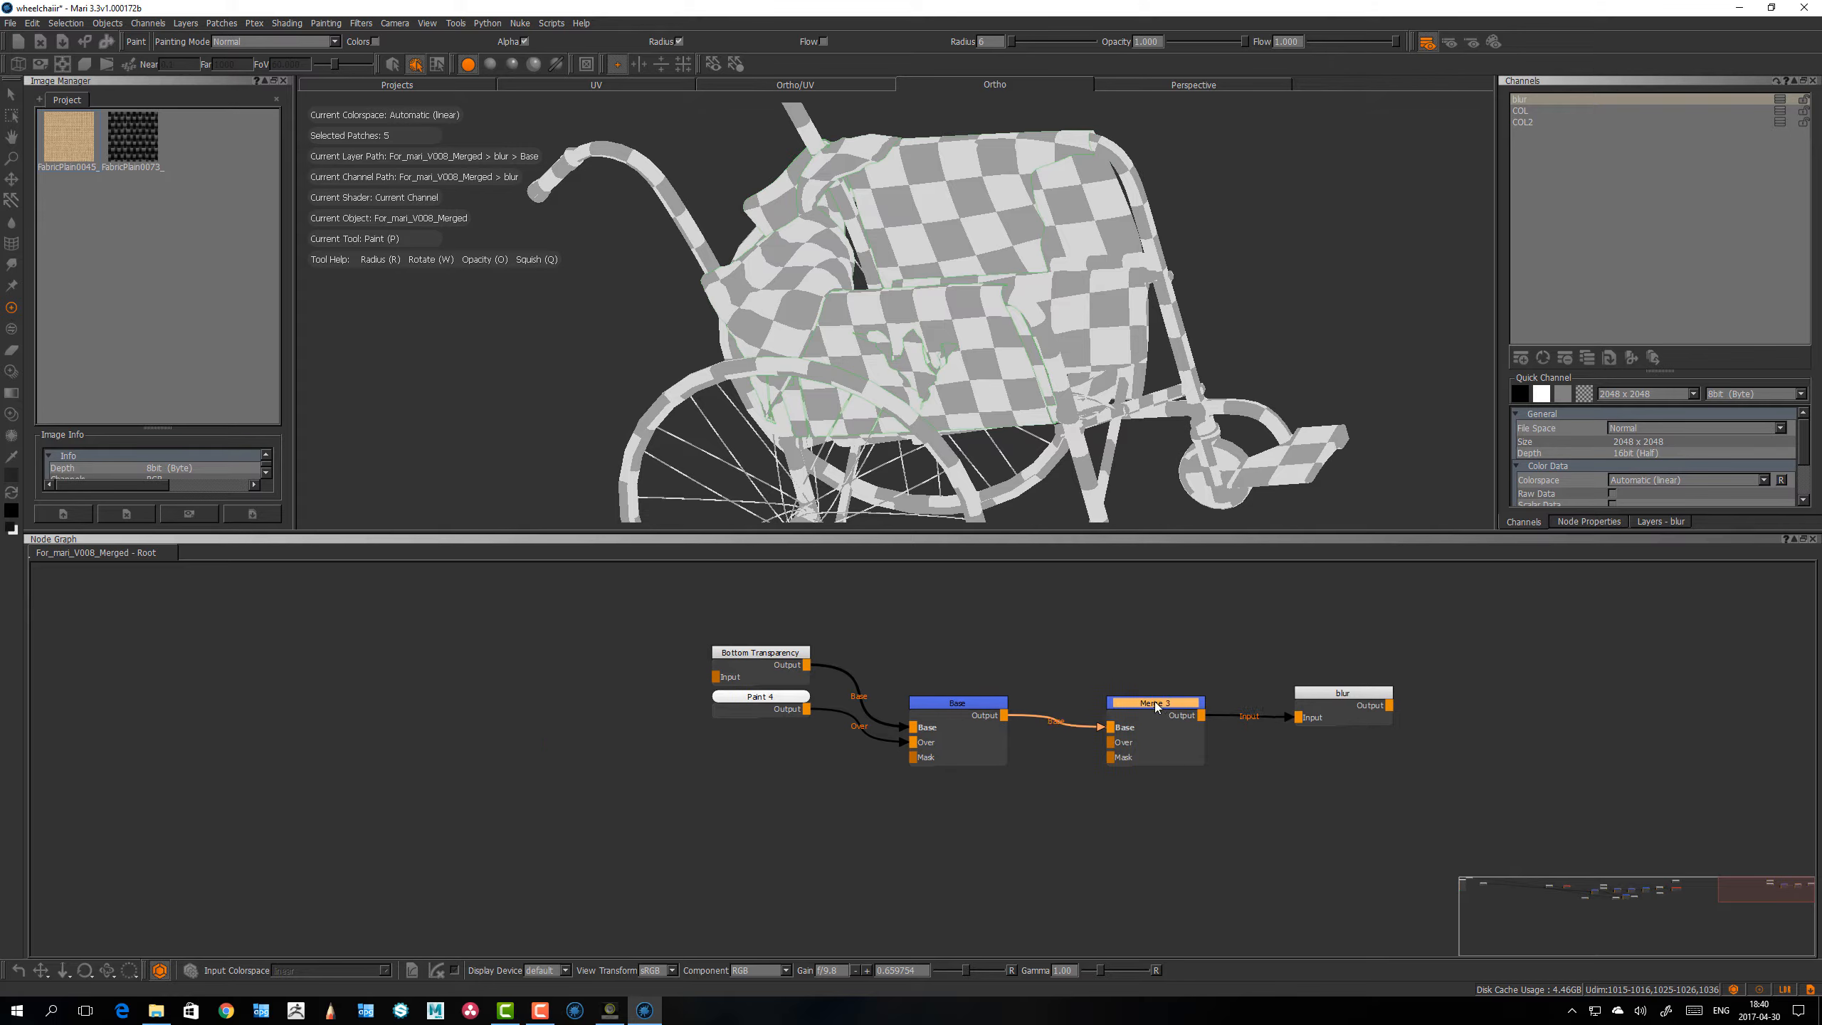
Step: Add a Tiled node below the Base node and connect its output to the Merge node's Over input
left_click(1049, 860)
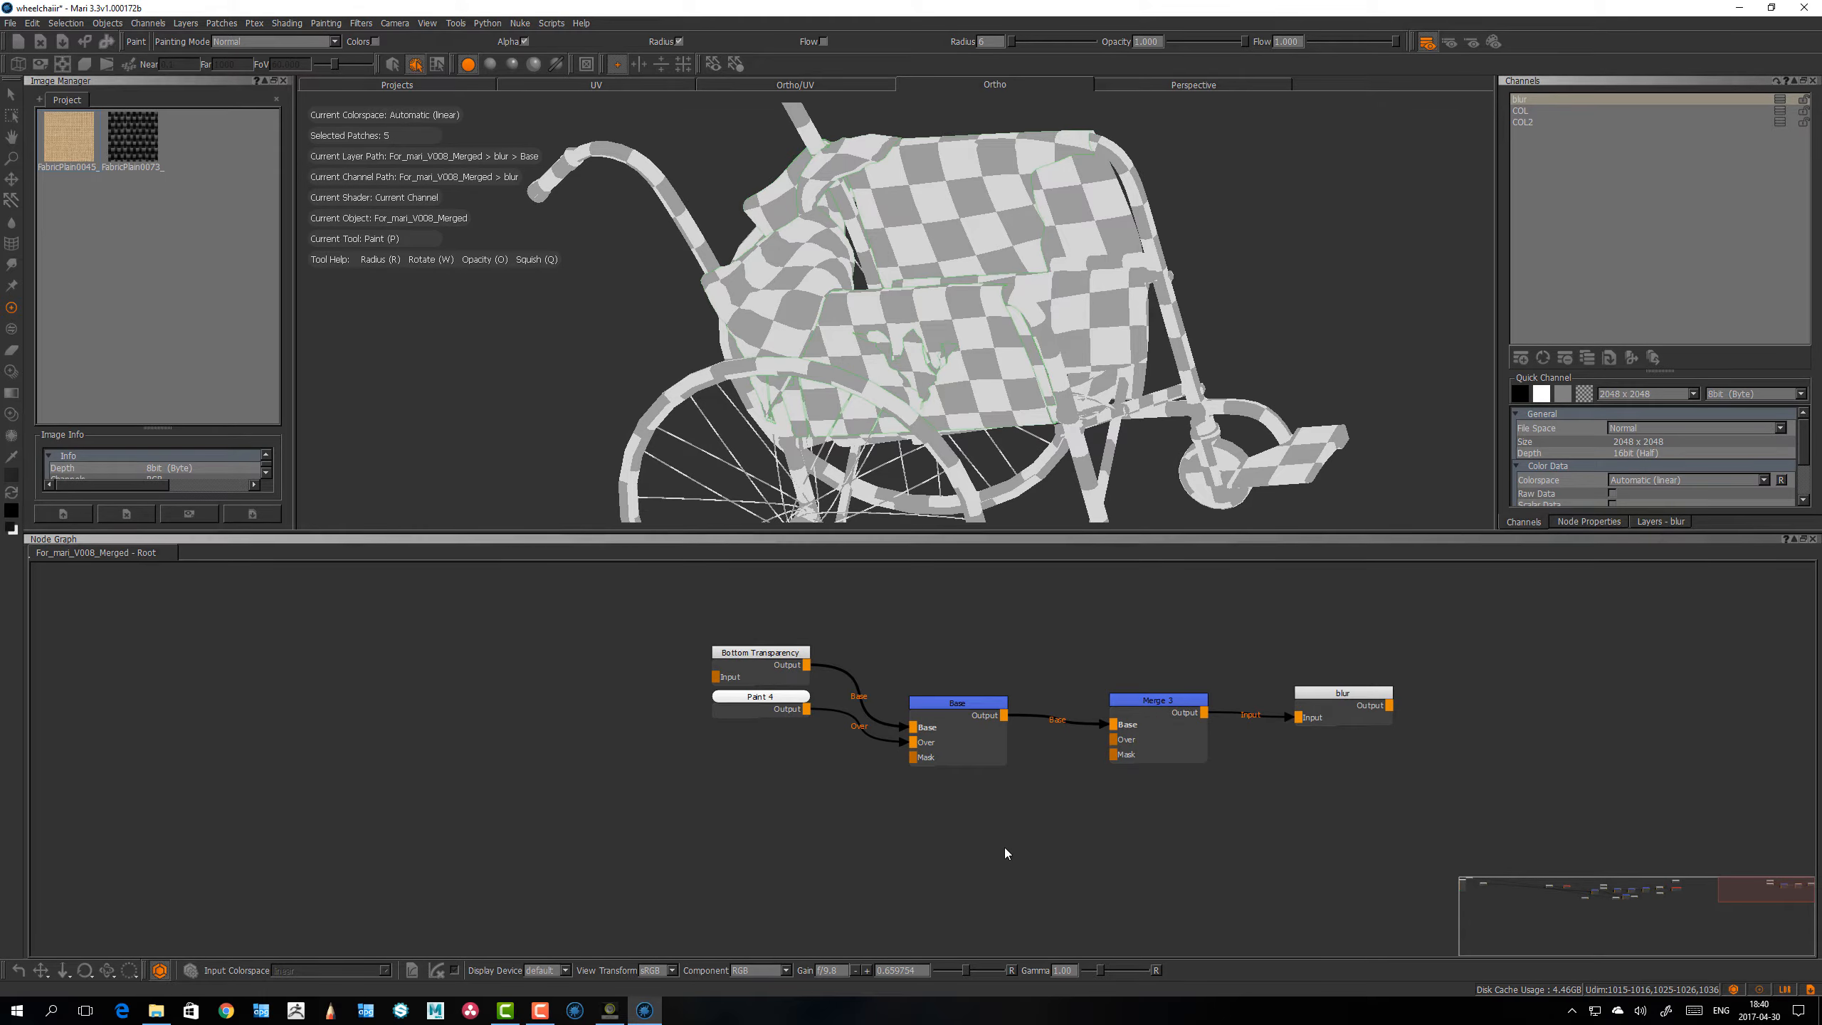
key("Tab")
type("ti")
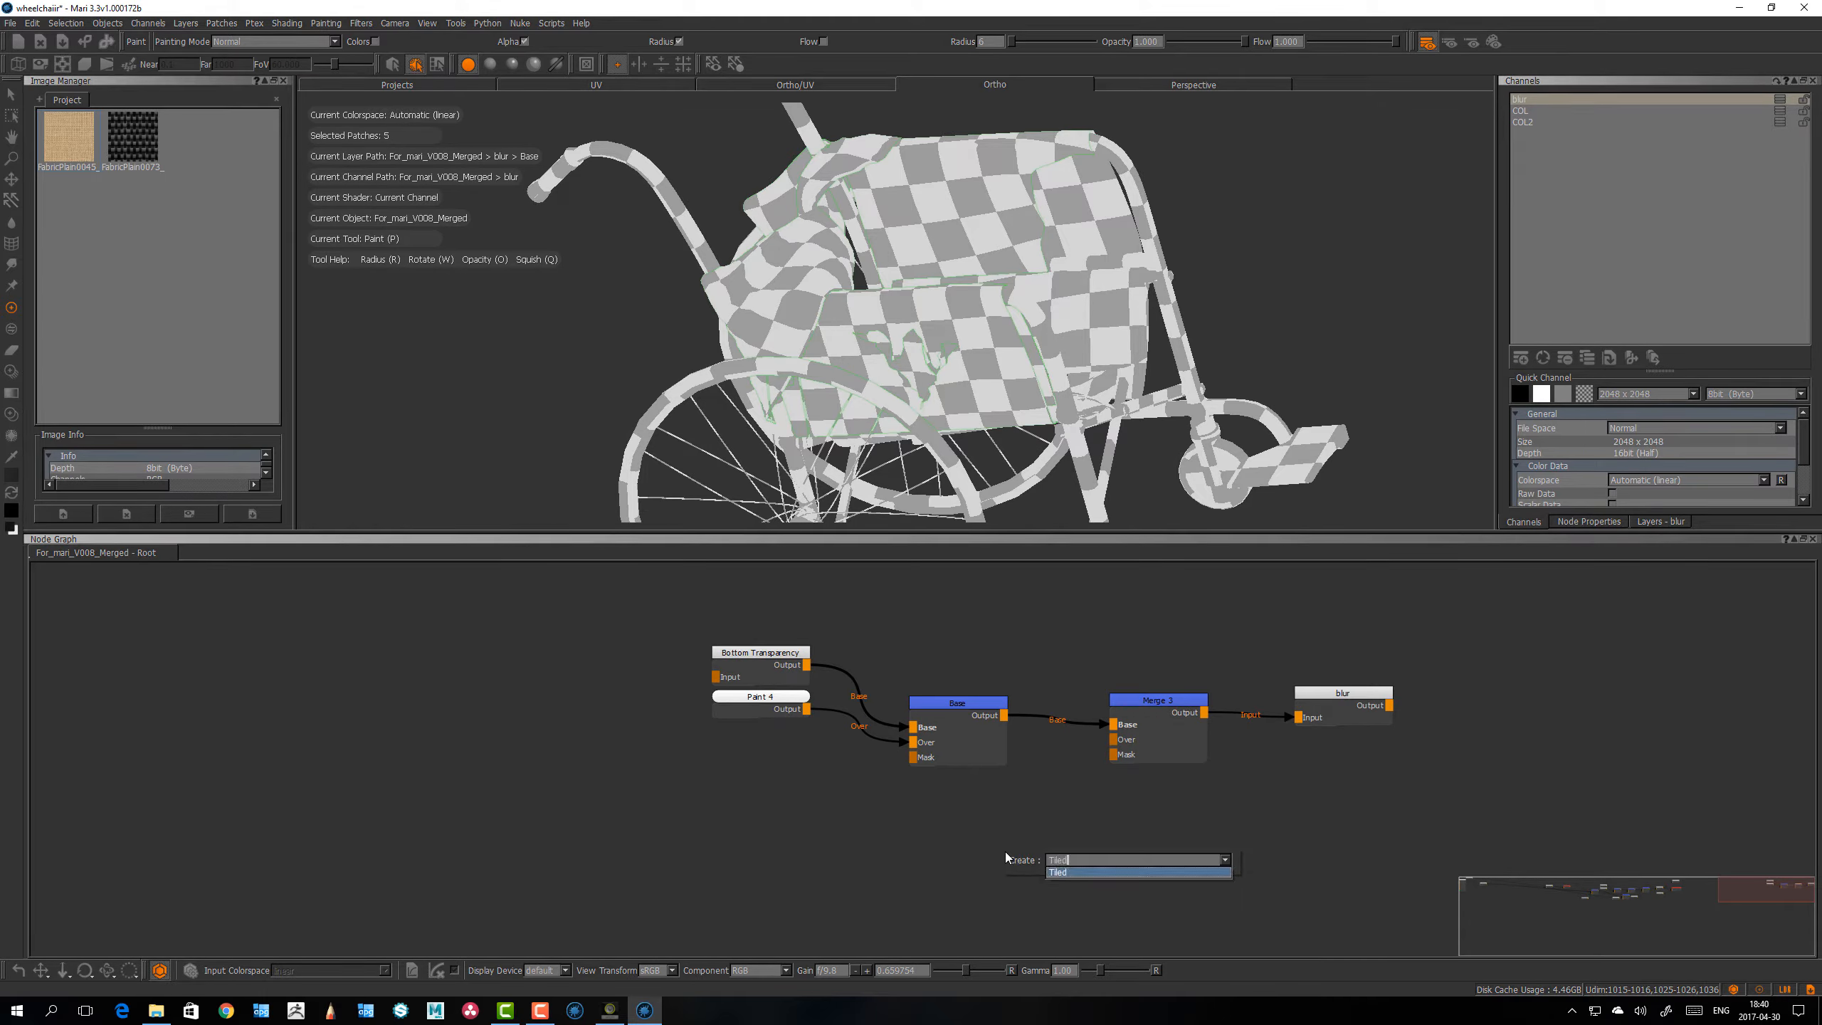
key("Return")
left_click_drag(1054, 852, 1110, 743)
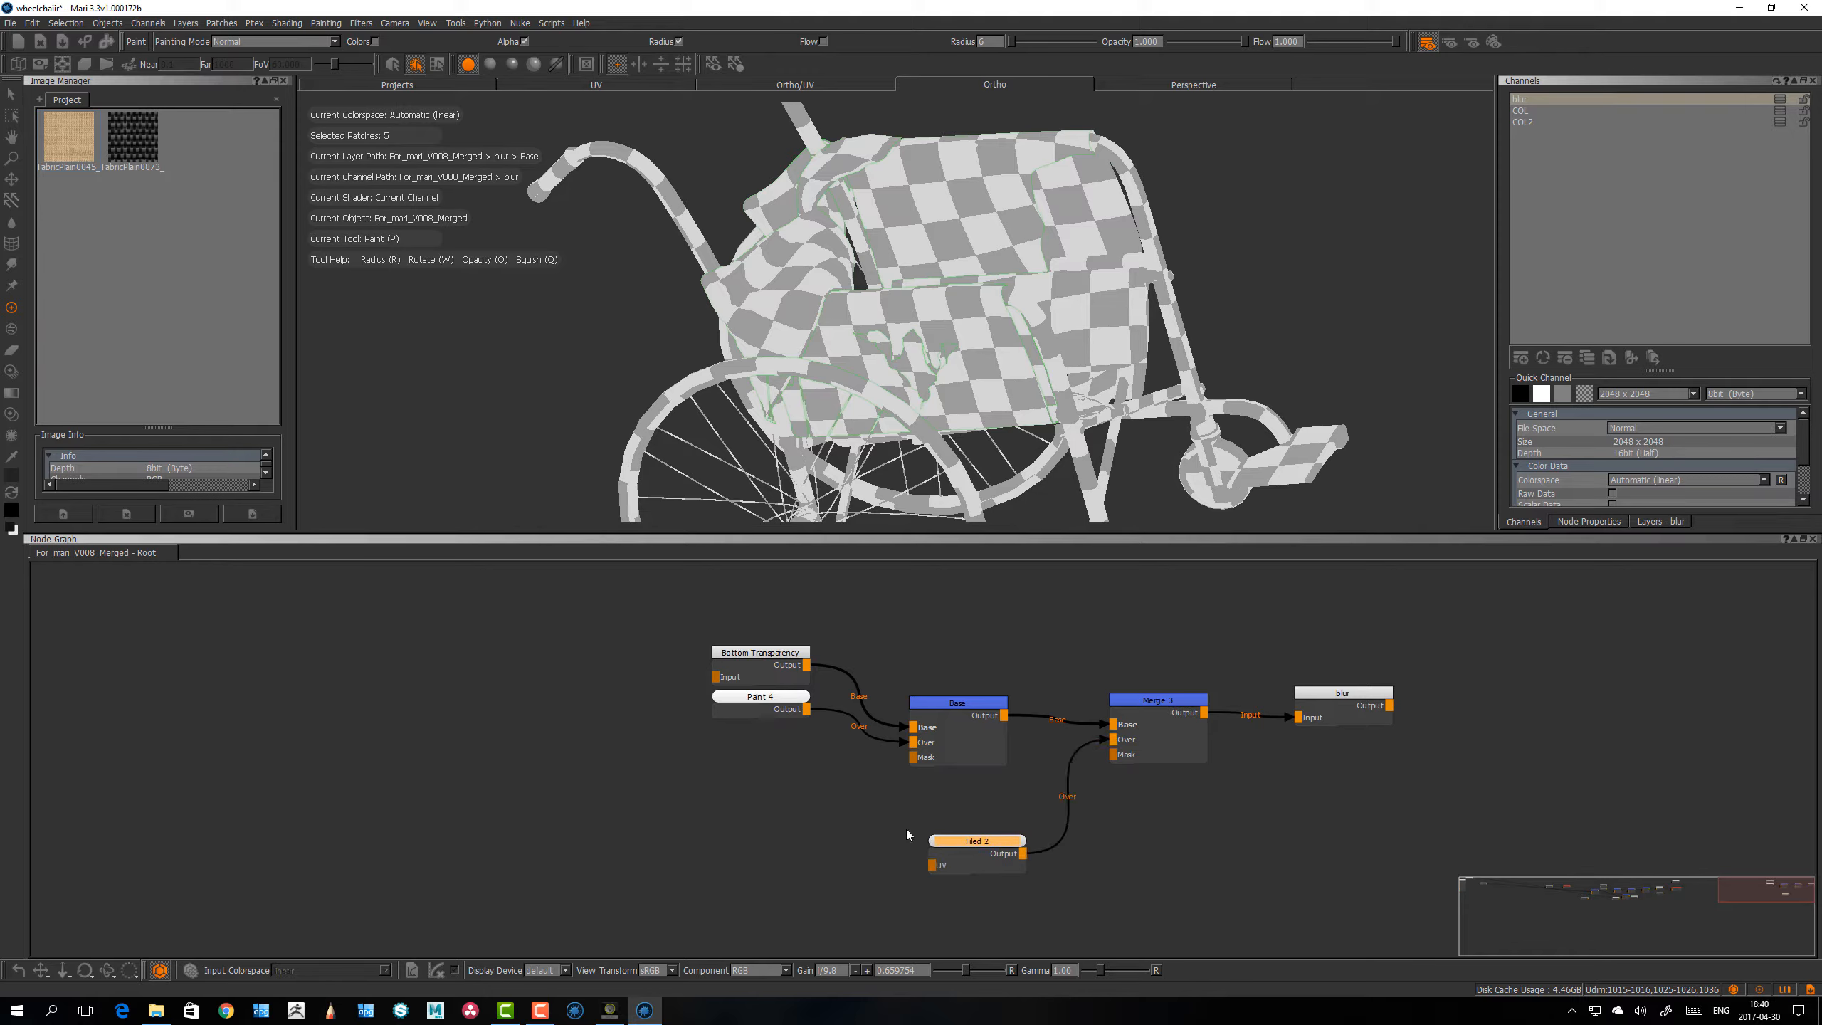
left_click_drag(961, 845, 947, 843)
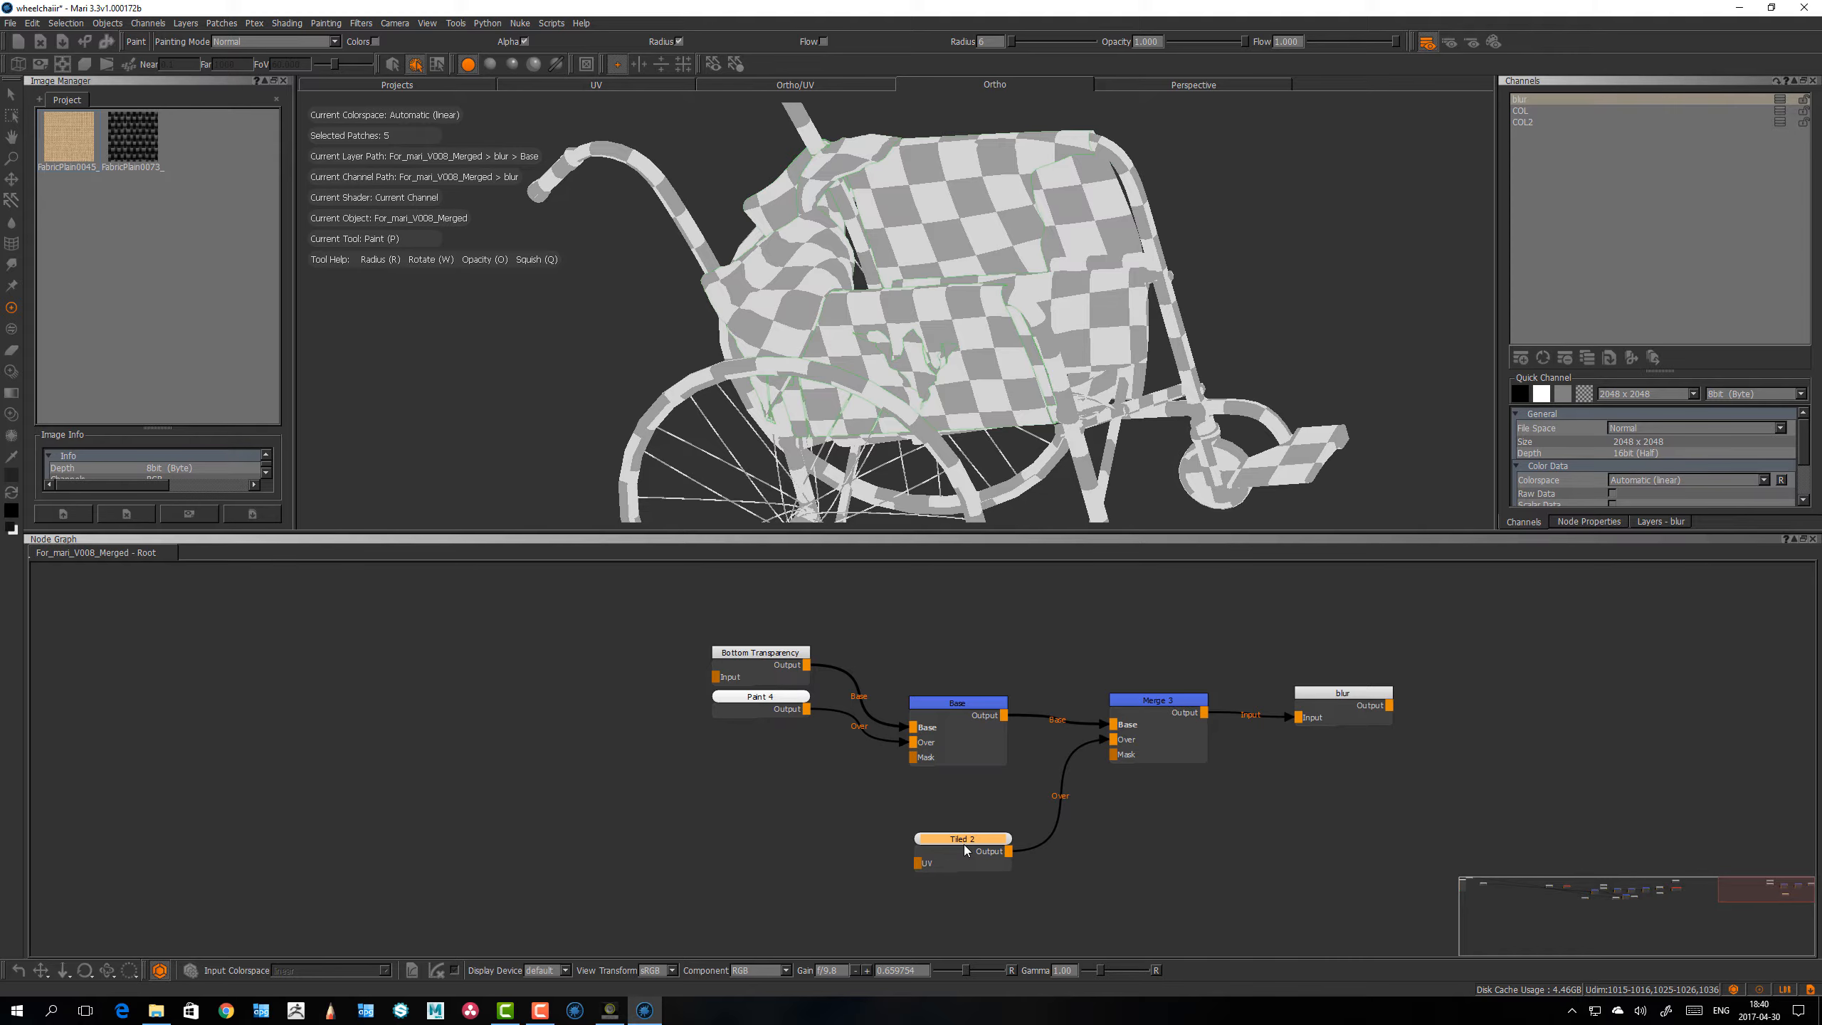
Step: Open the Tiled node's properties and assign the burlap fabric image as its Tile Image
double_click(970, 840)
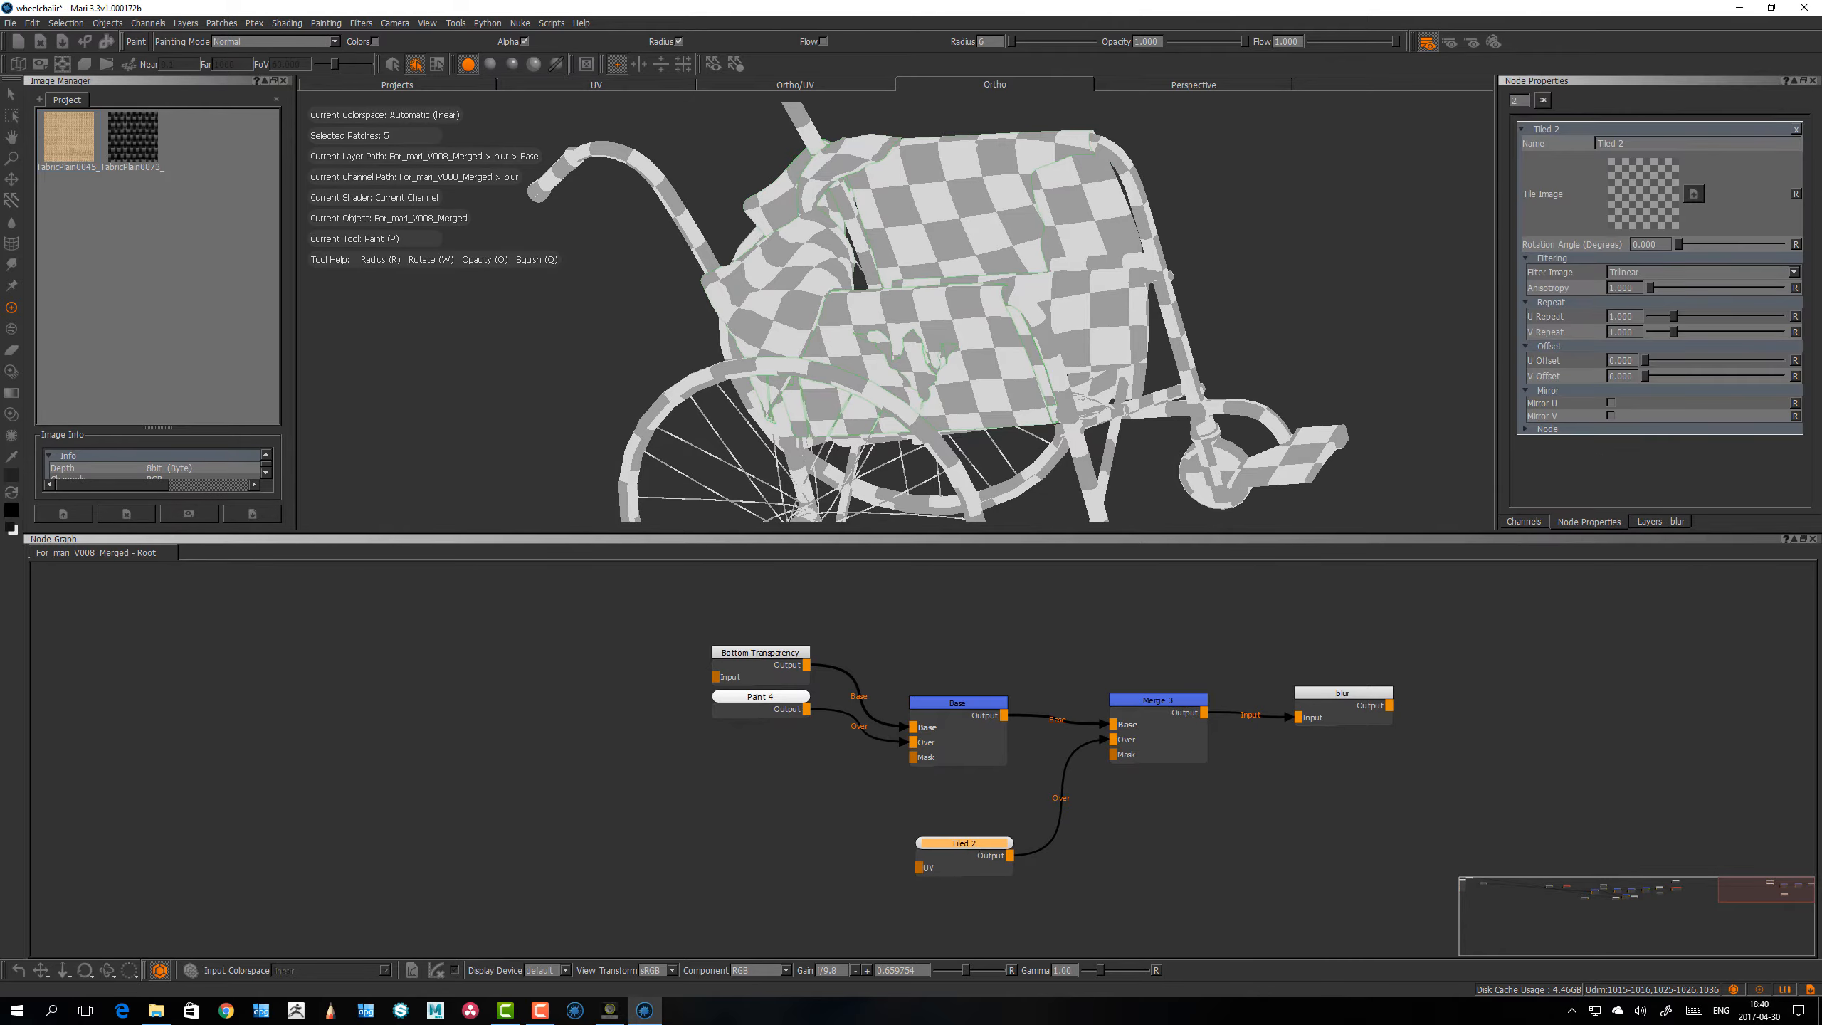
left_click_drag(57, 158, 1643, 194)
left_click_drag(1004, 301, 1019, 284, "alt")
Step: Move the blur output node far away from the Merge node to make room in the node graph
left_click_drag(1334, 693, 1343, 693)
middle_click_drag(1310, 661, 1067, 623)
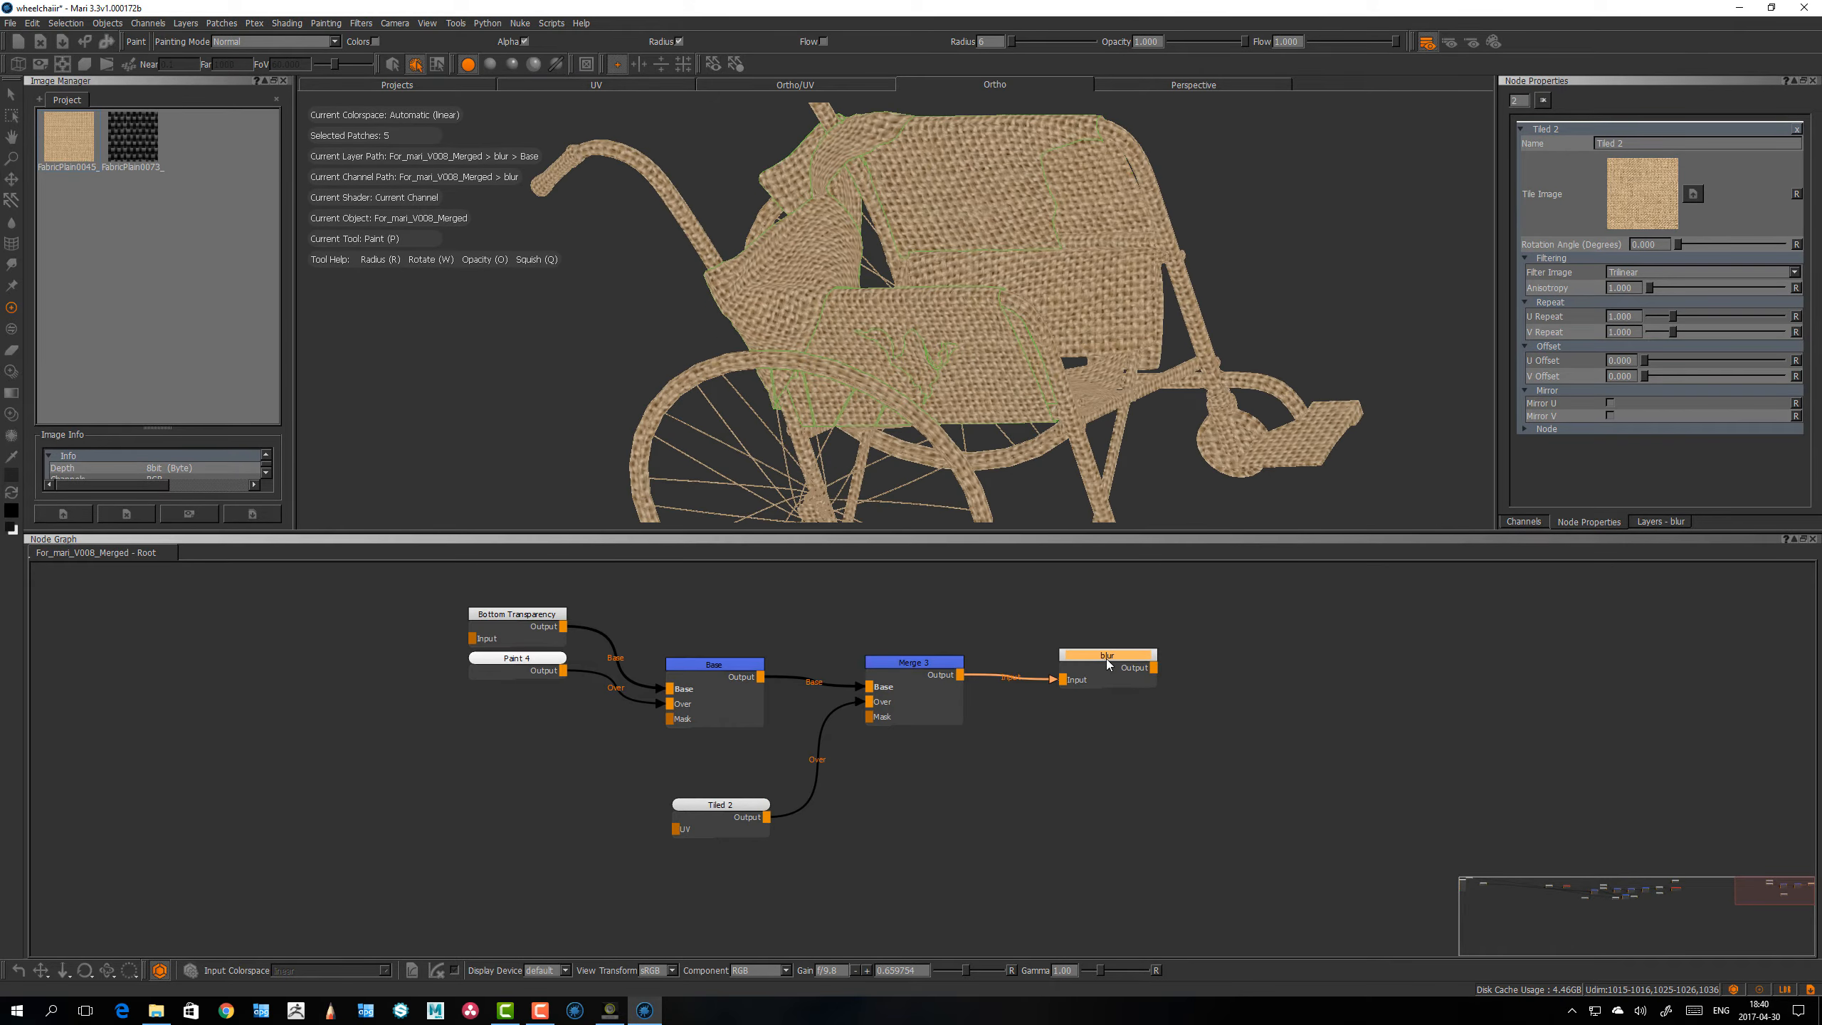
left_click_drag(1109, 663, 1141, 659)
left_click_drag(717, 805, 715, 806)
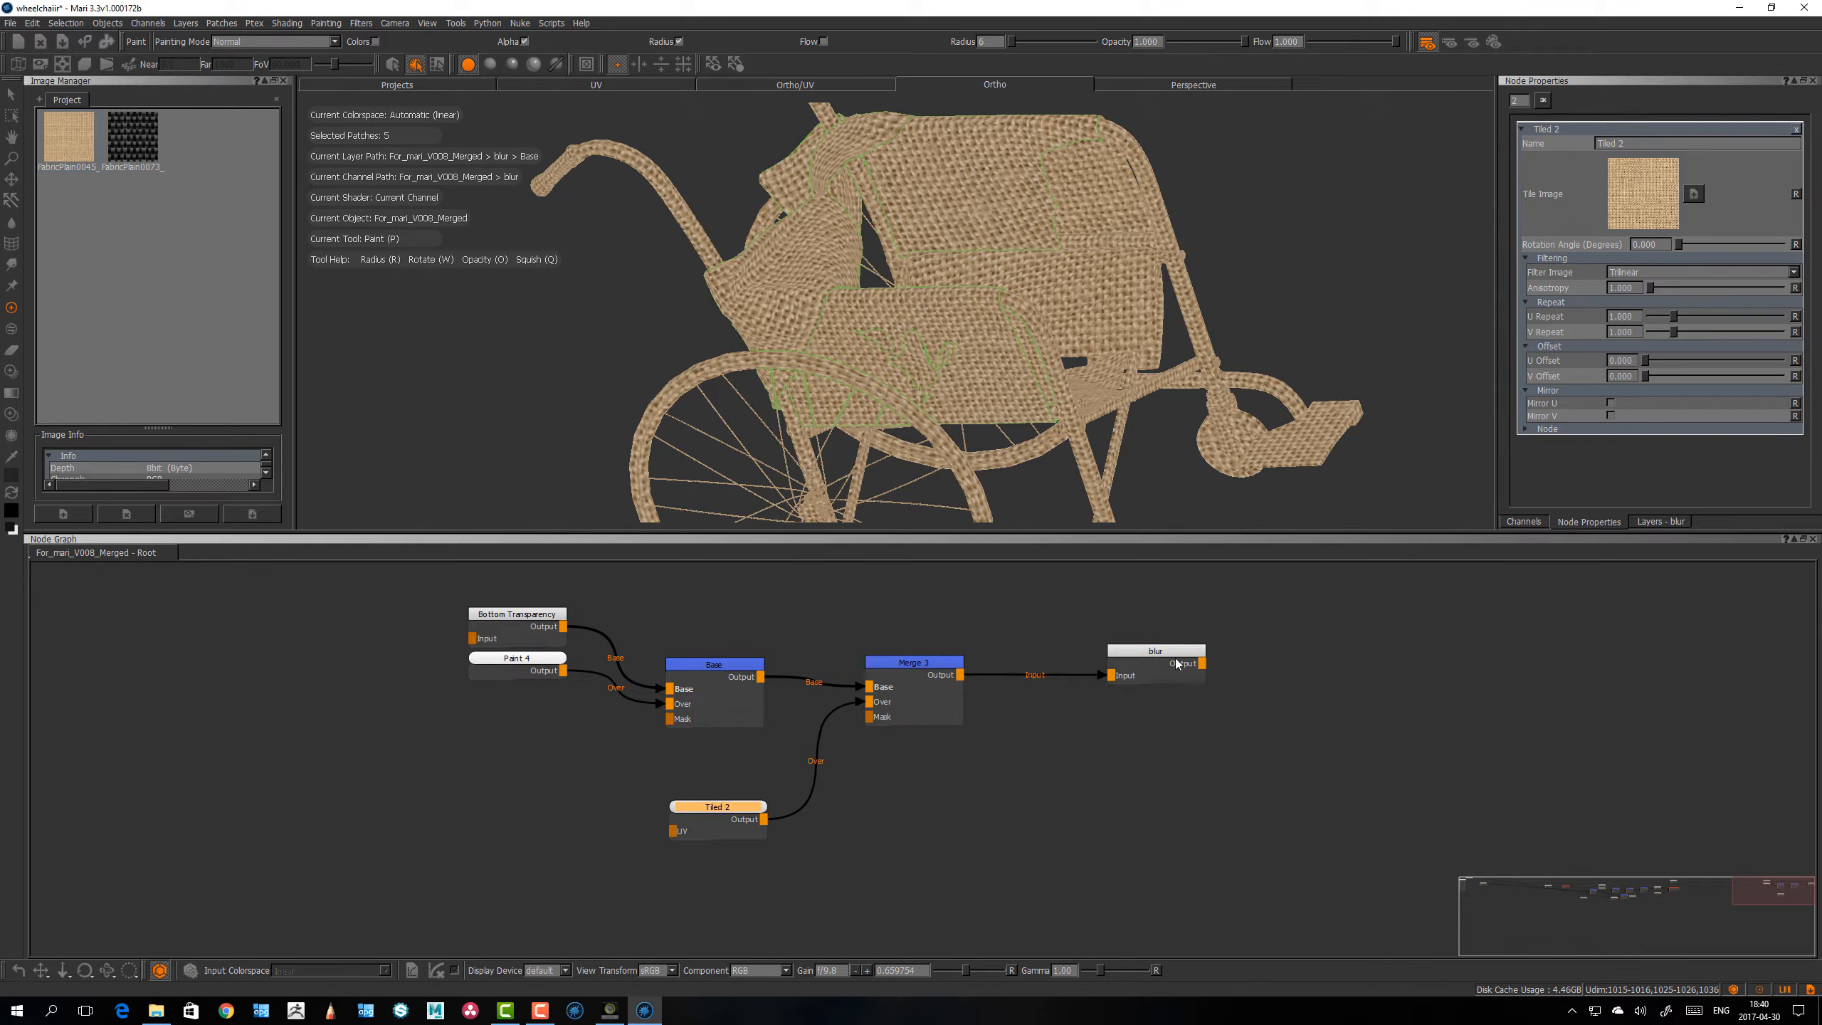
left_click_drag(1177, 664, 1698, 653)
Step: Insert a Bake Visible to selected Paint Node after the Merge node and space it out along the connection
left_click(948, 664)
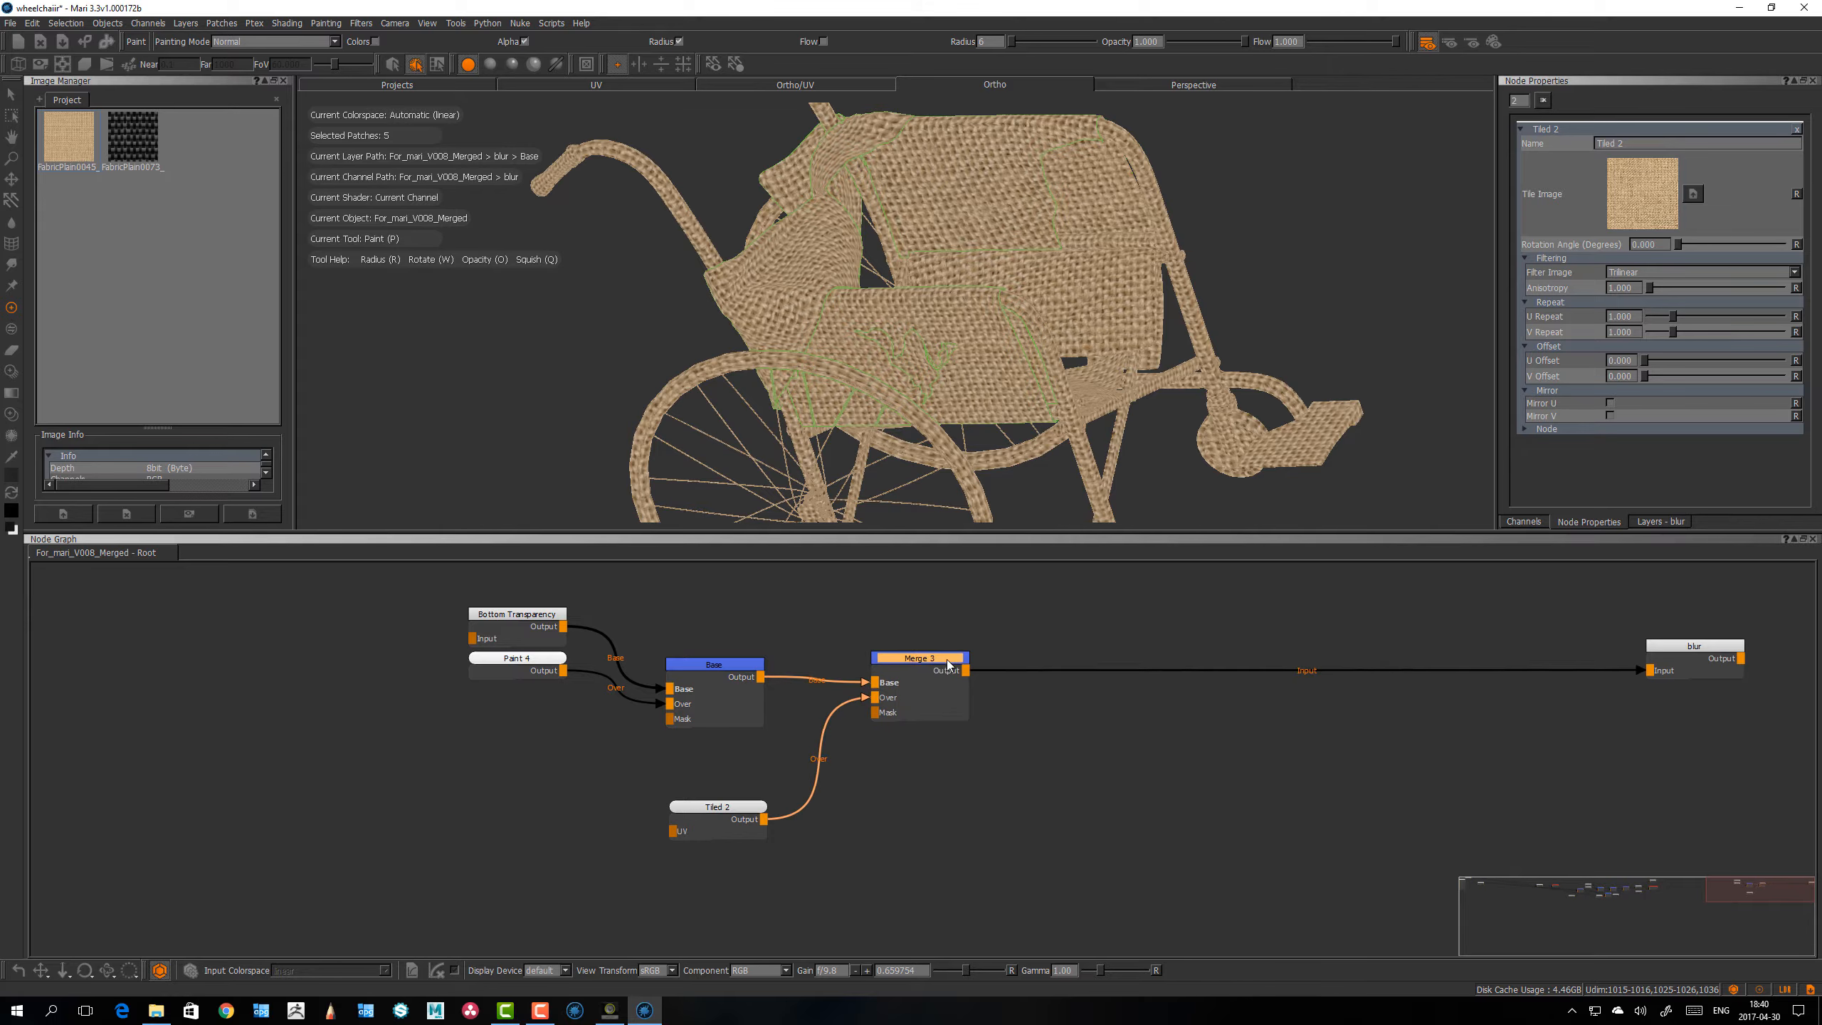
left_click_drag(946, 660, 956, 661)
key("Tab")
type("bake")
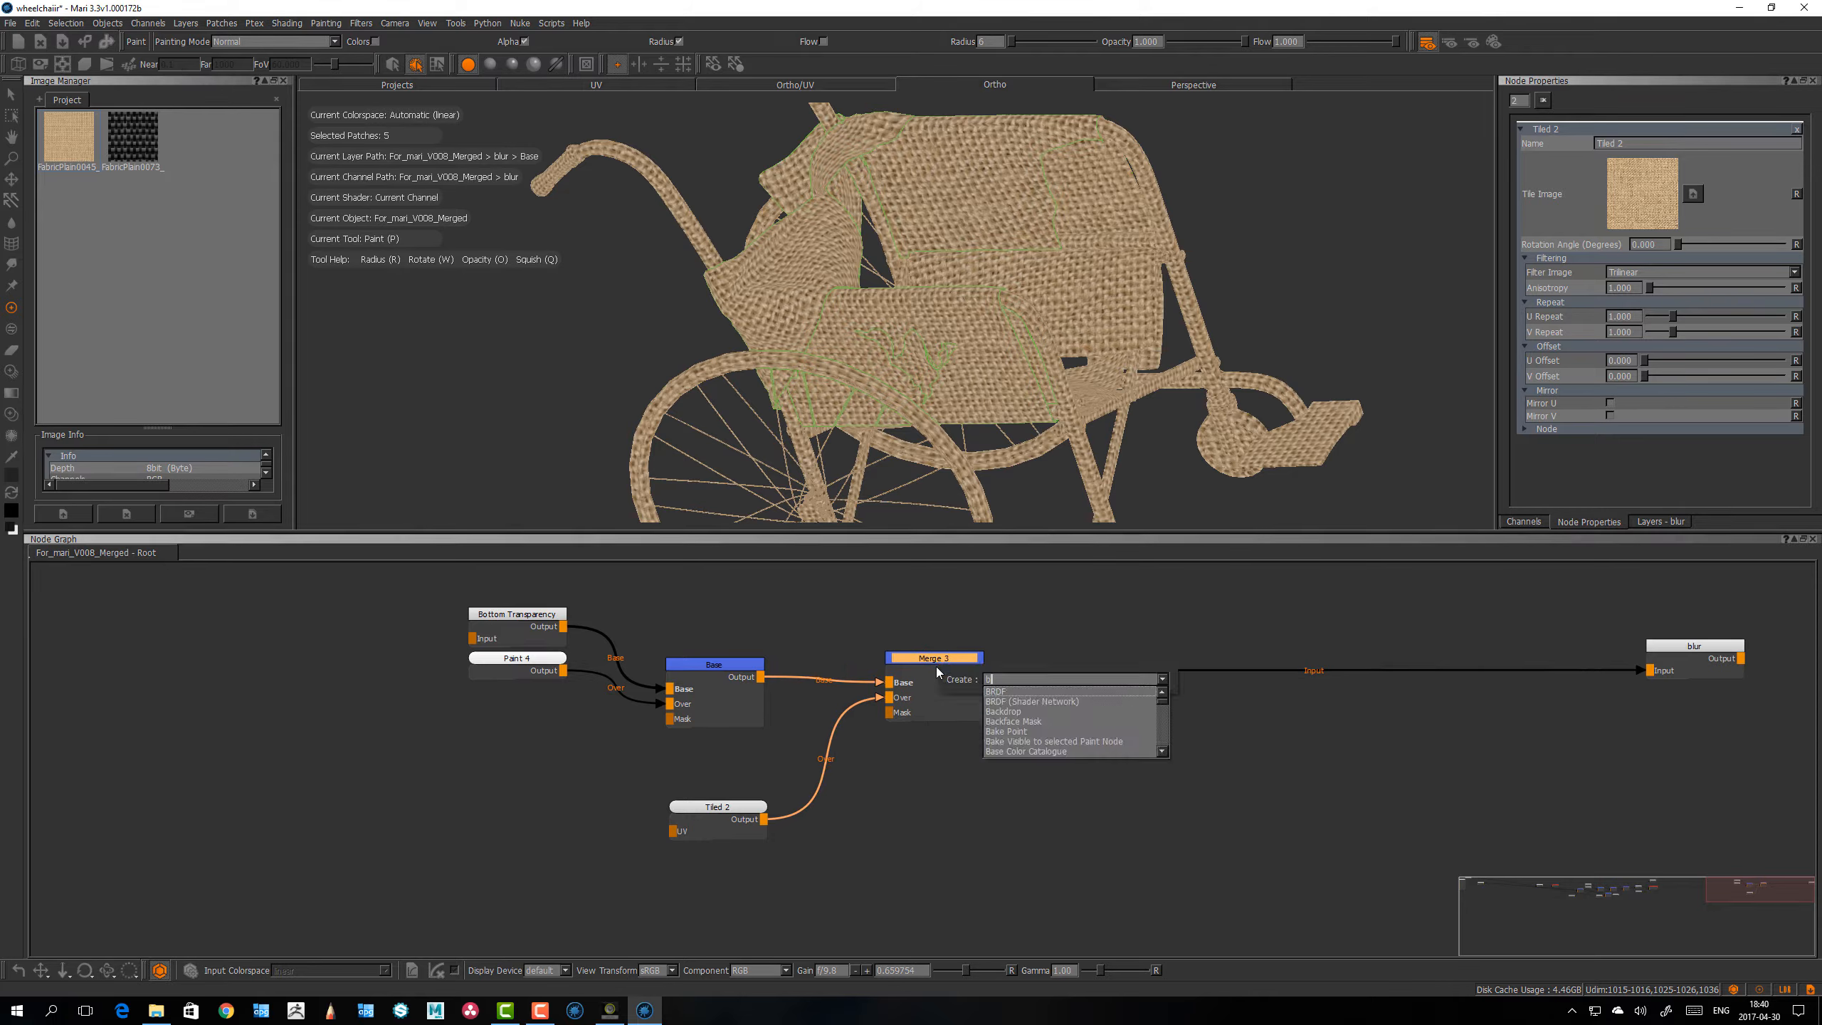
key("Down")
key("Down")
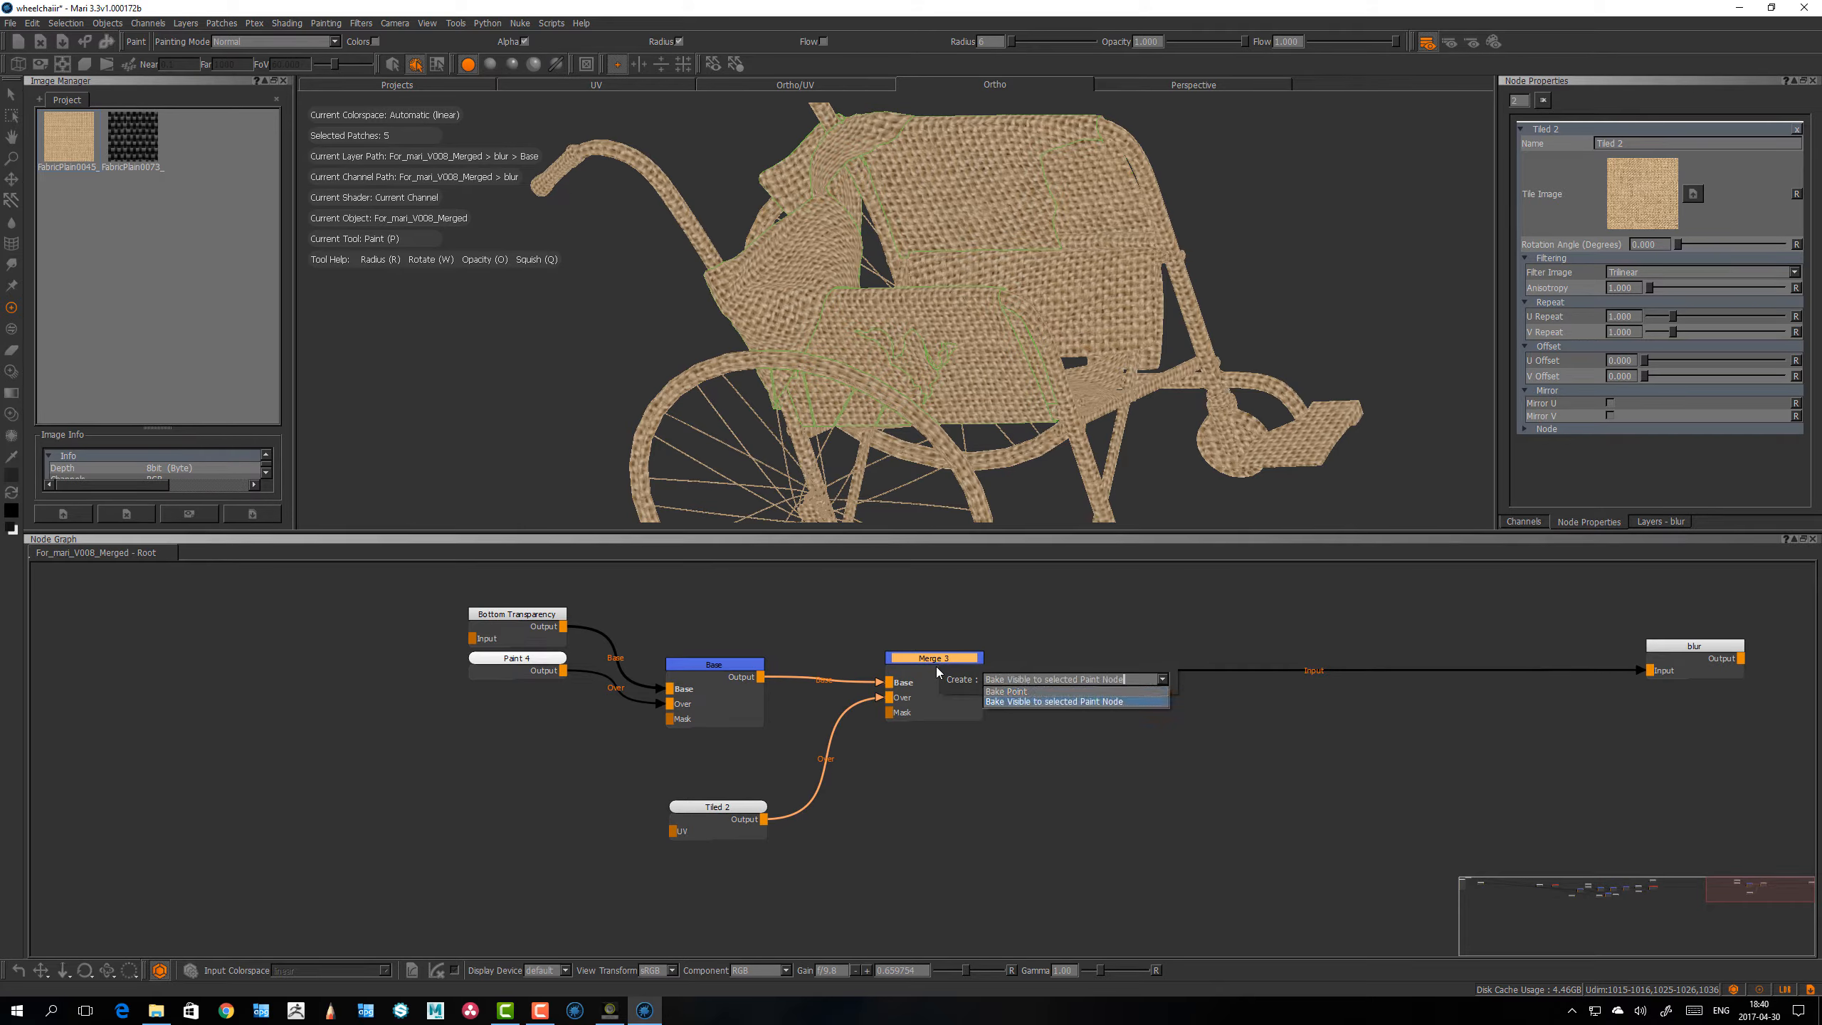
key("Return")
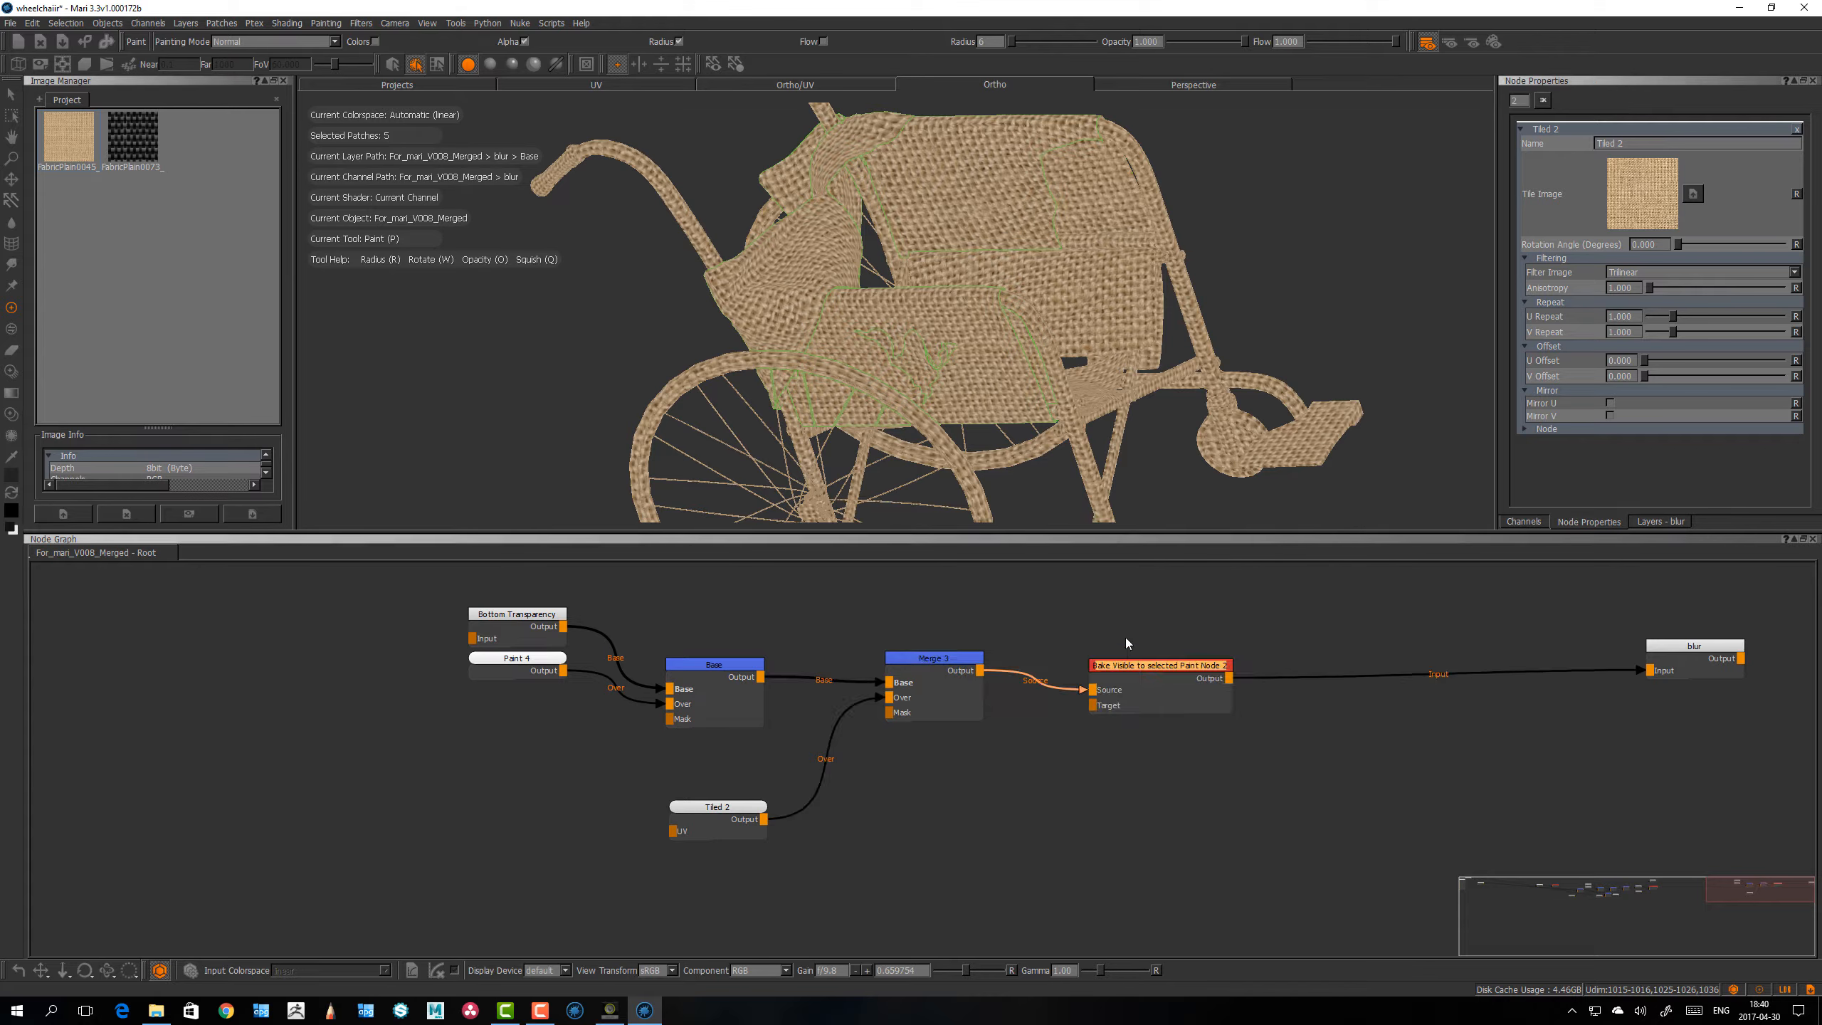
left_click_drag(1169, 661, 1269, 659)
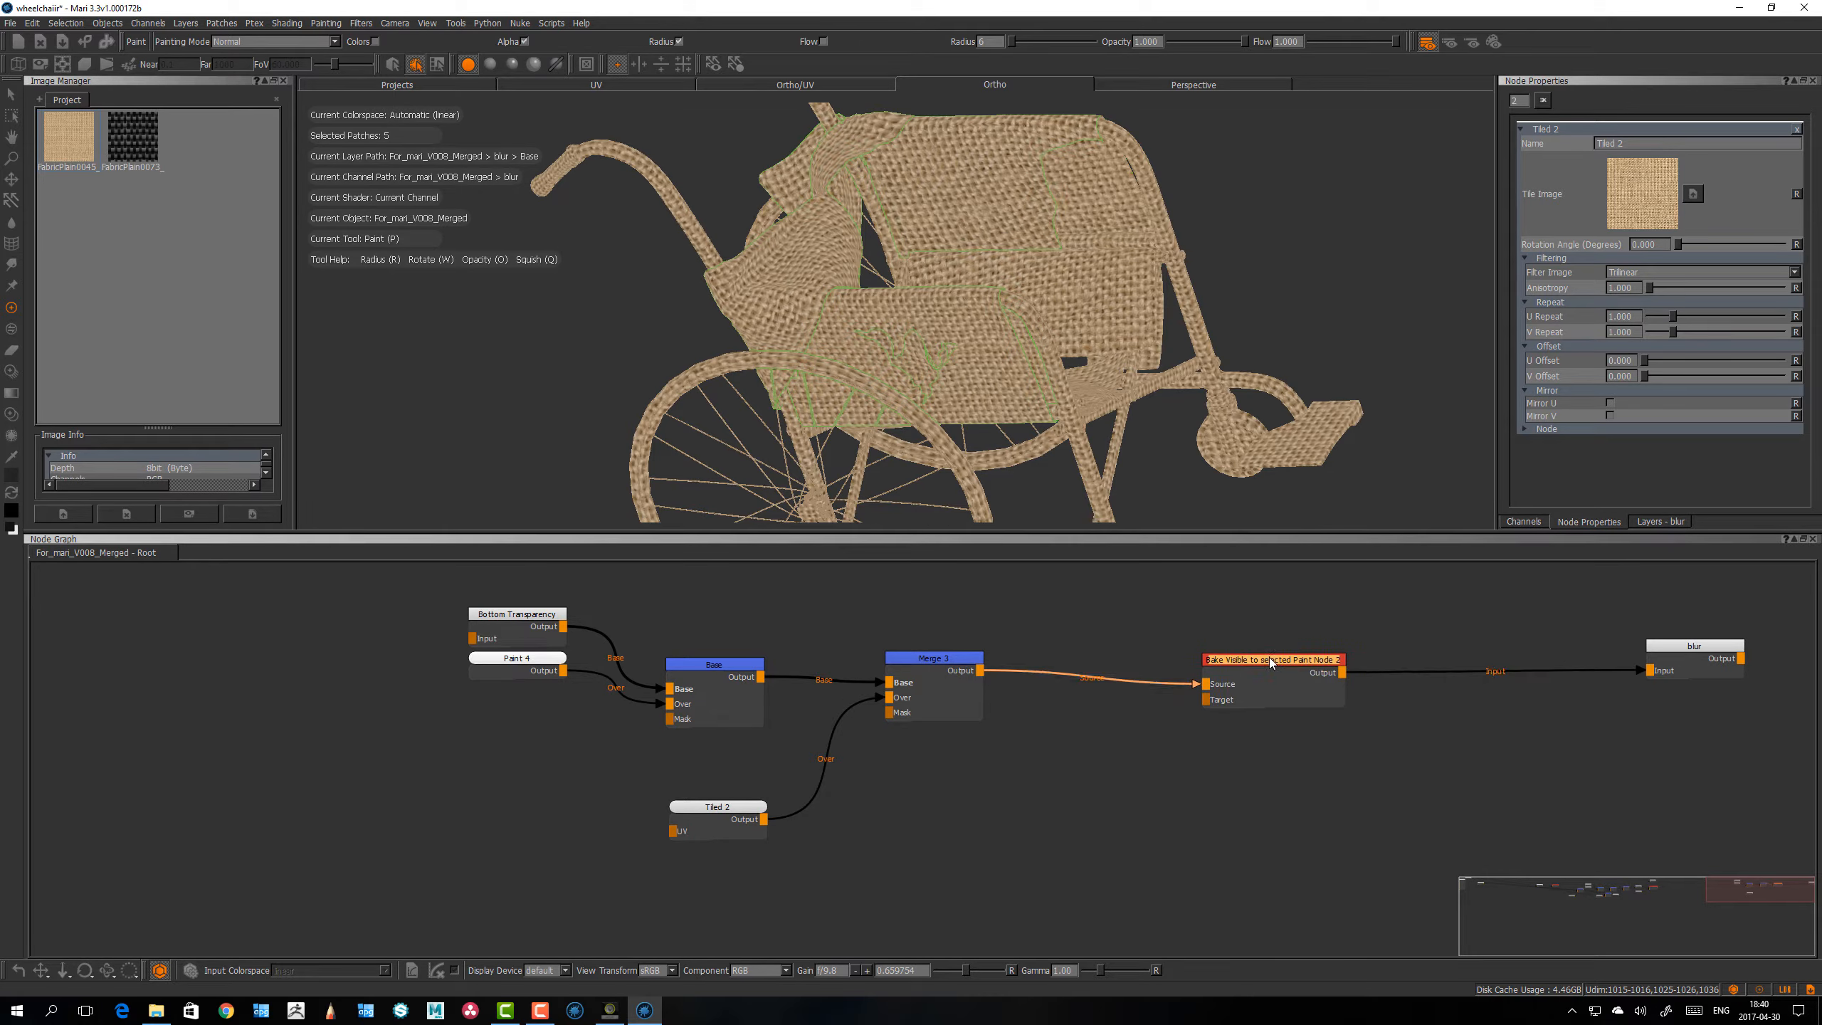
Step: Take the bake node out of the chain, wiring Merge directly to blur and Merge's output to the bake node's Source input
left_click(1366, 673)
left_click_drag(1329, 668, 1387, 803)
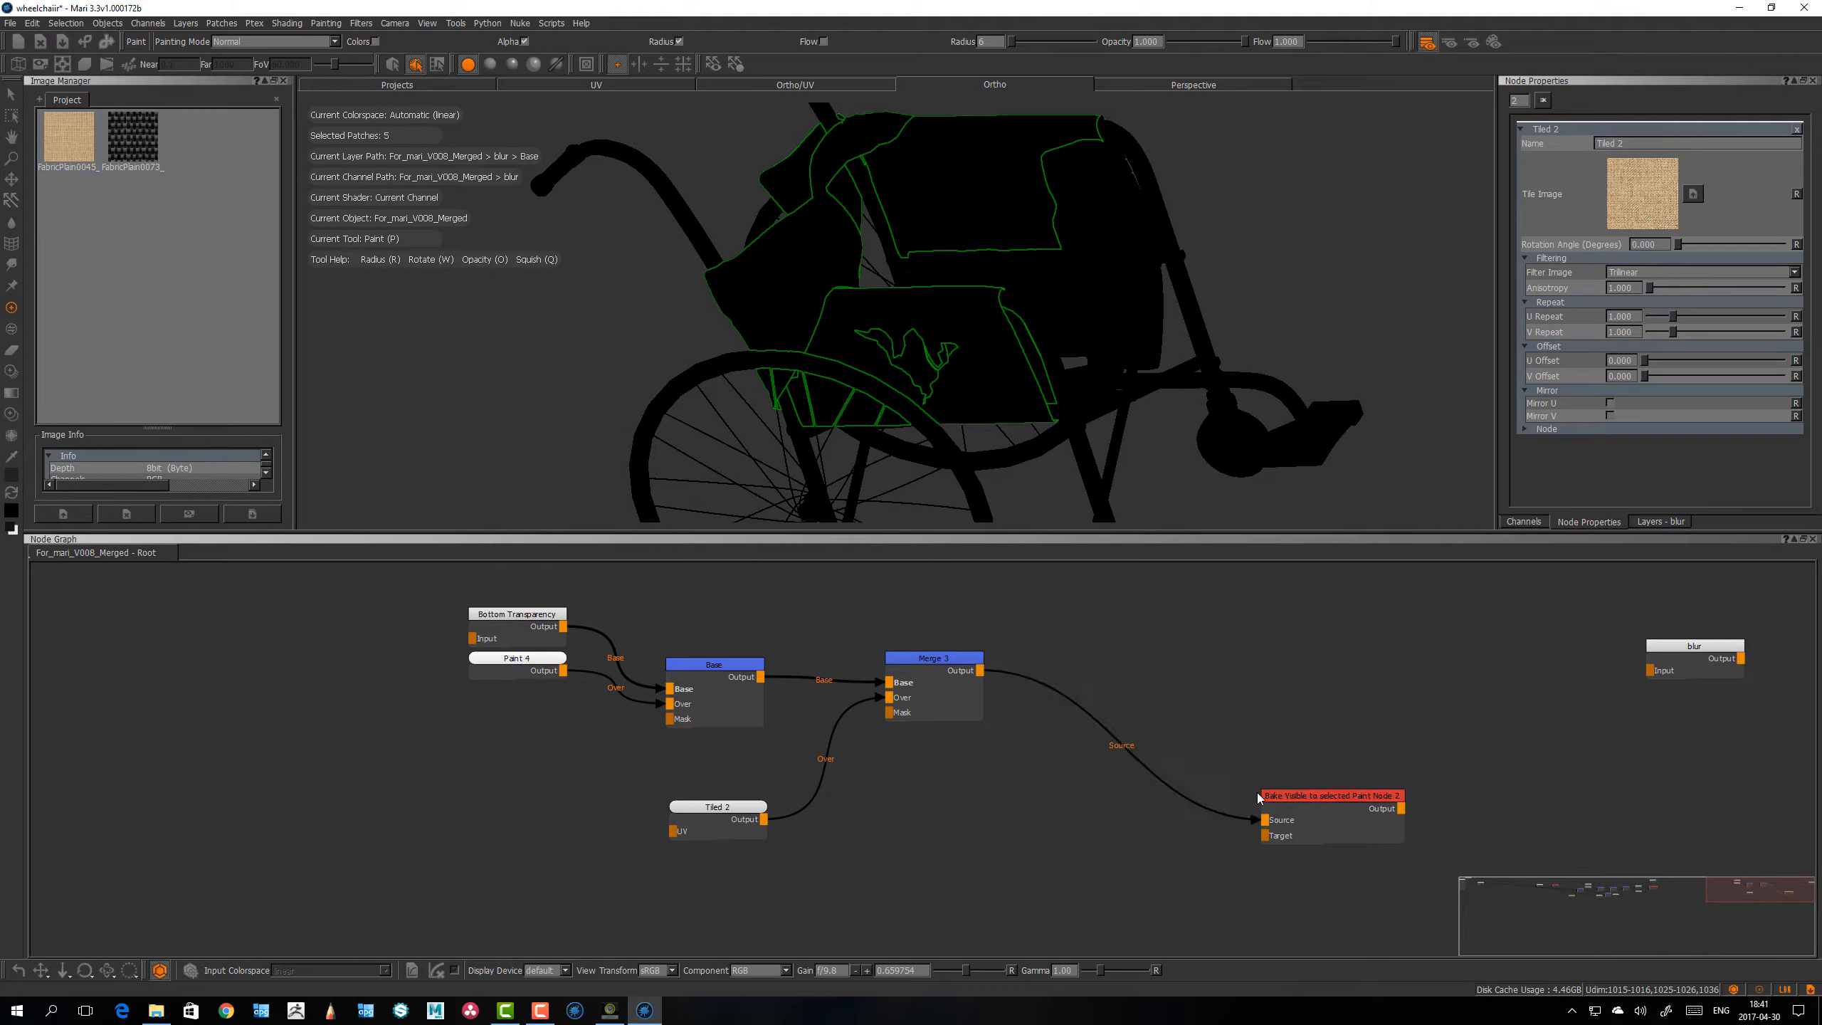
left_click_drag(1257, 818, 1650, 670)
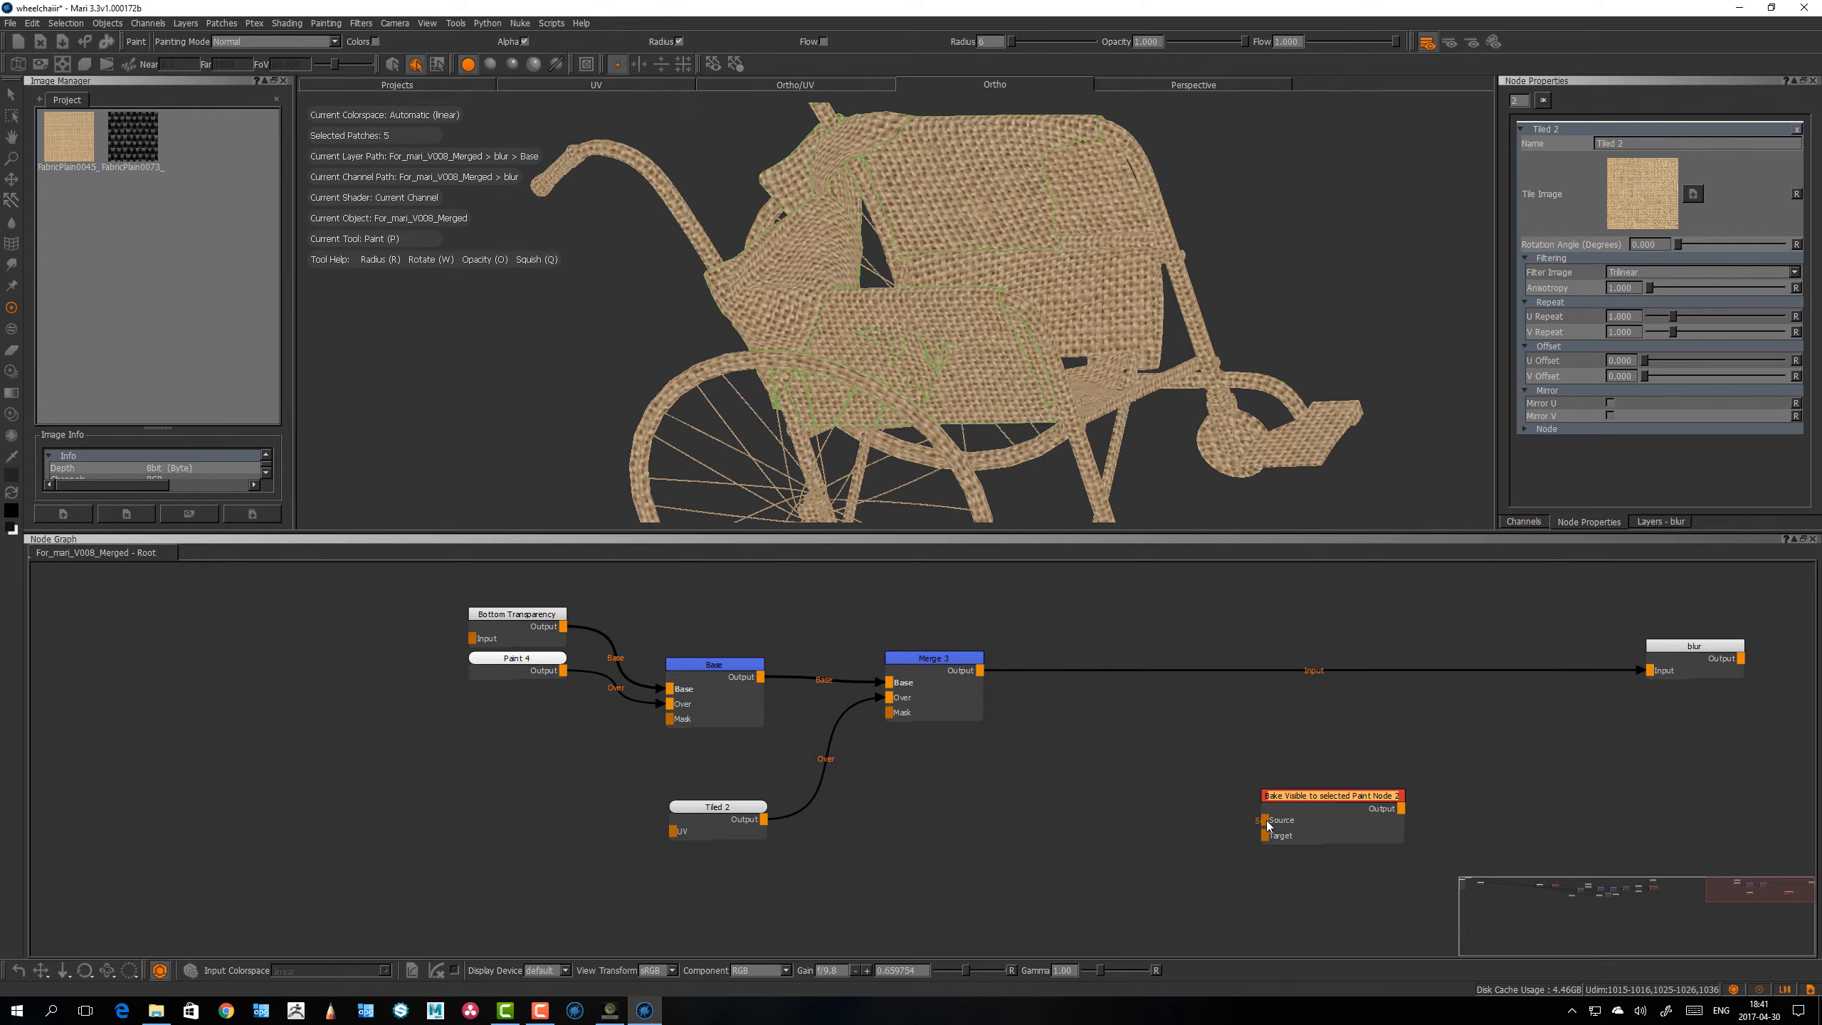
left_click_drag(1265, 819, 980, 671)
left_click_drag(1302, 796, 1330, 783)
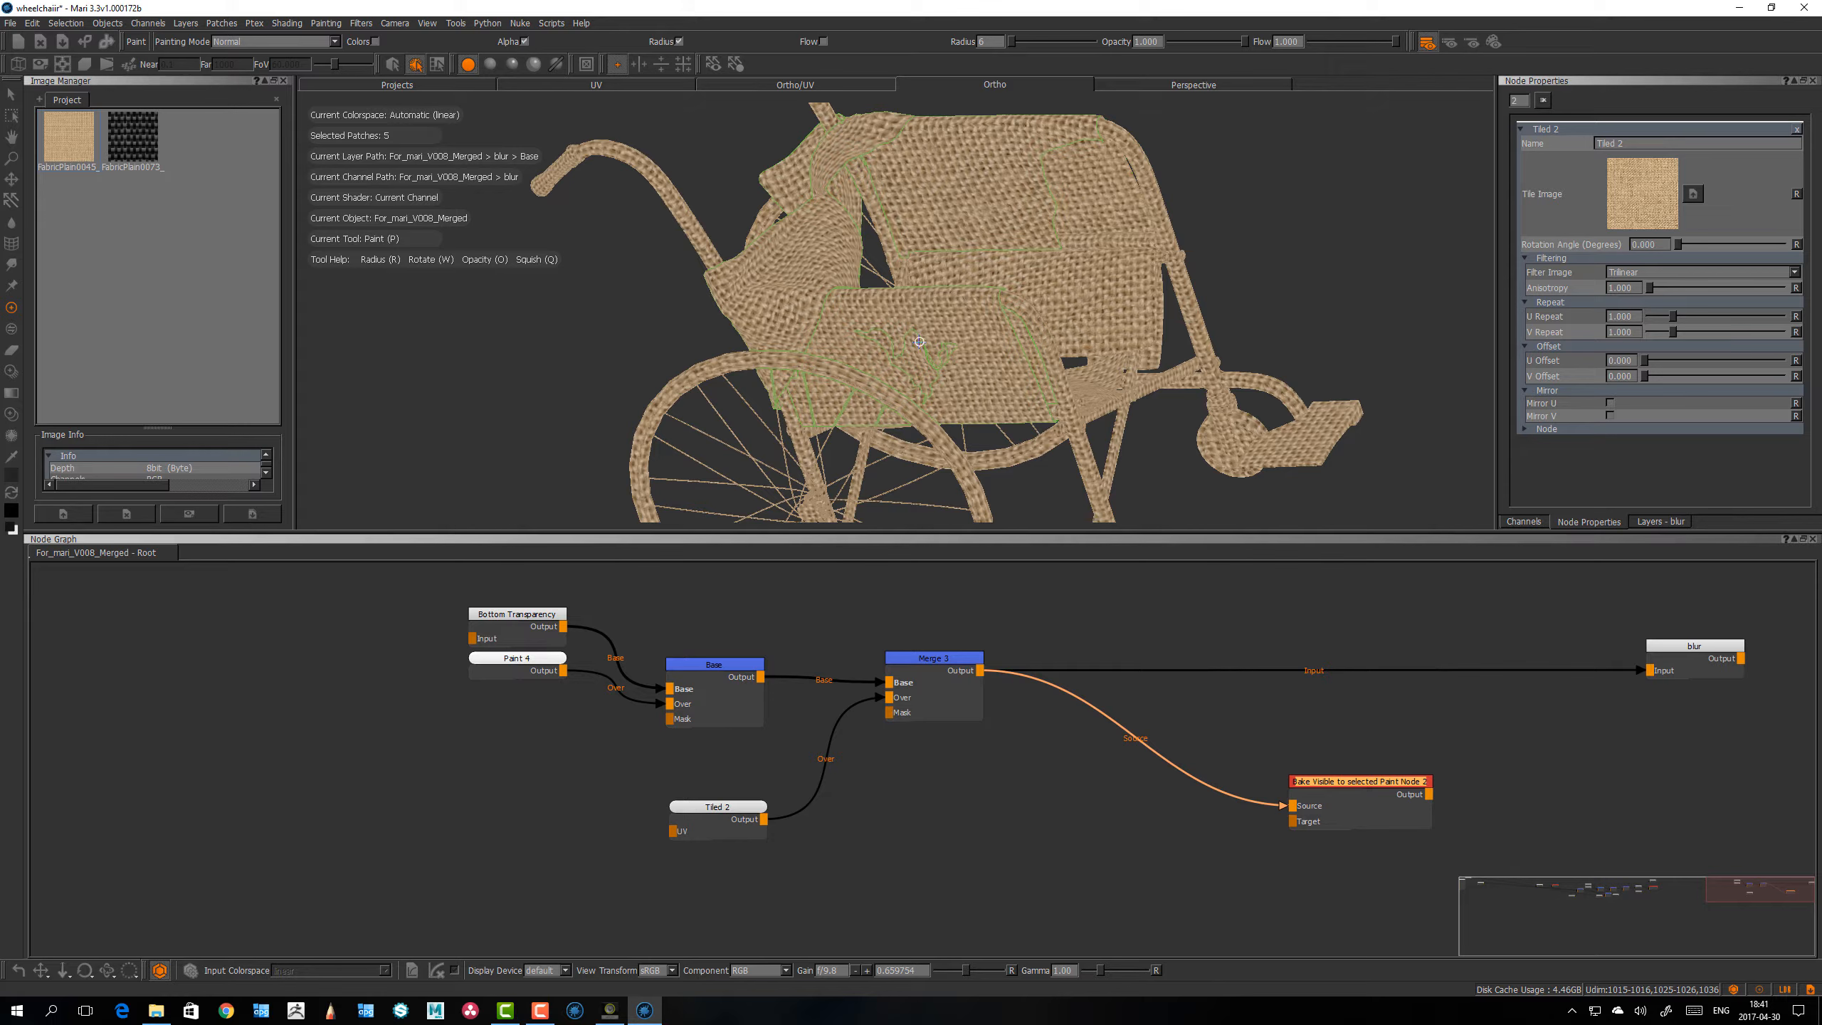
Step: Tidy the Merge and bake node positions and open the properties of the Bake Visible to selected Paint Node
left_click_drag(923, 663, 930, 662)
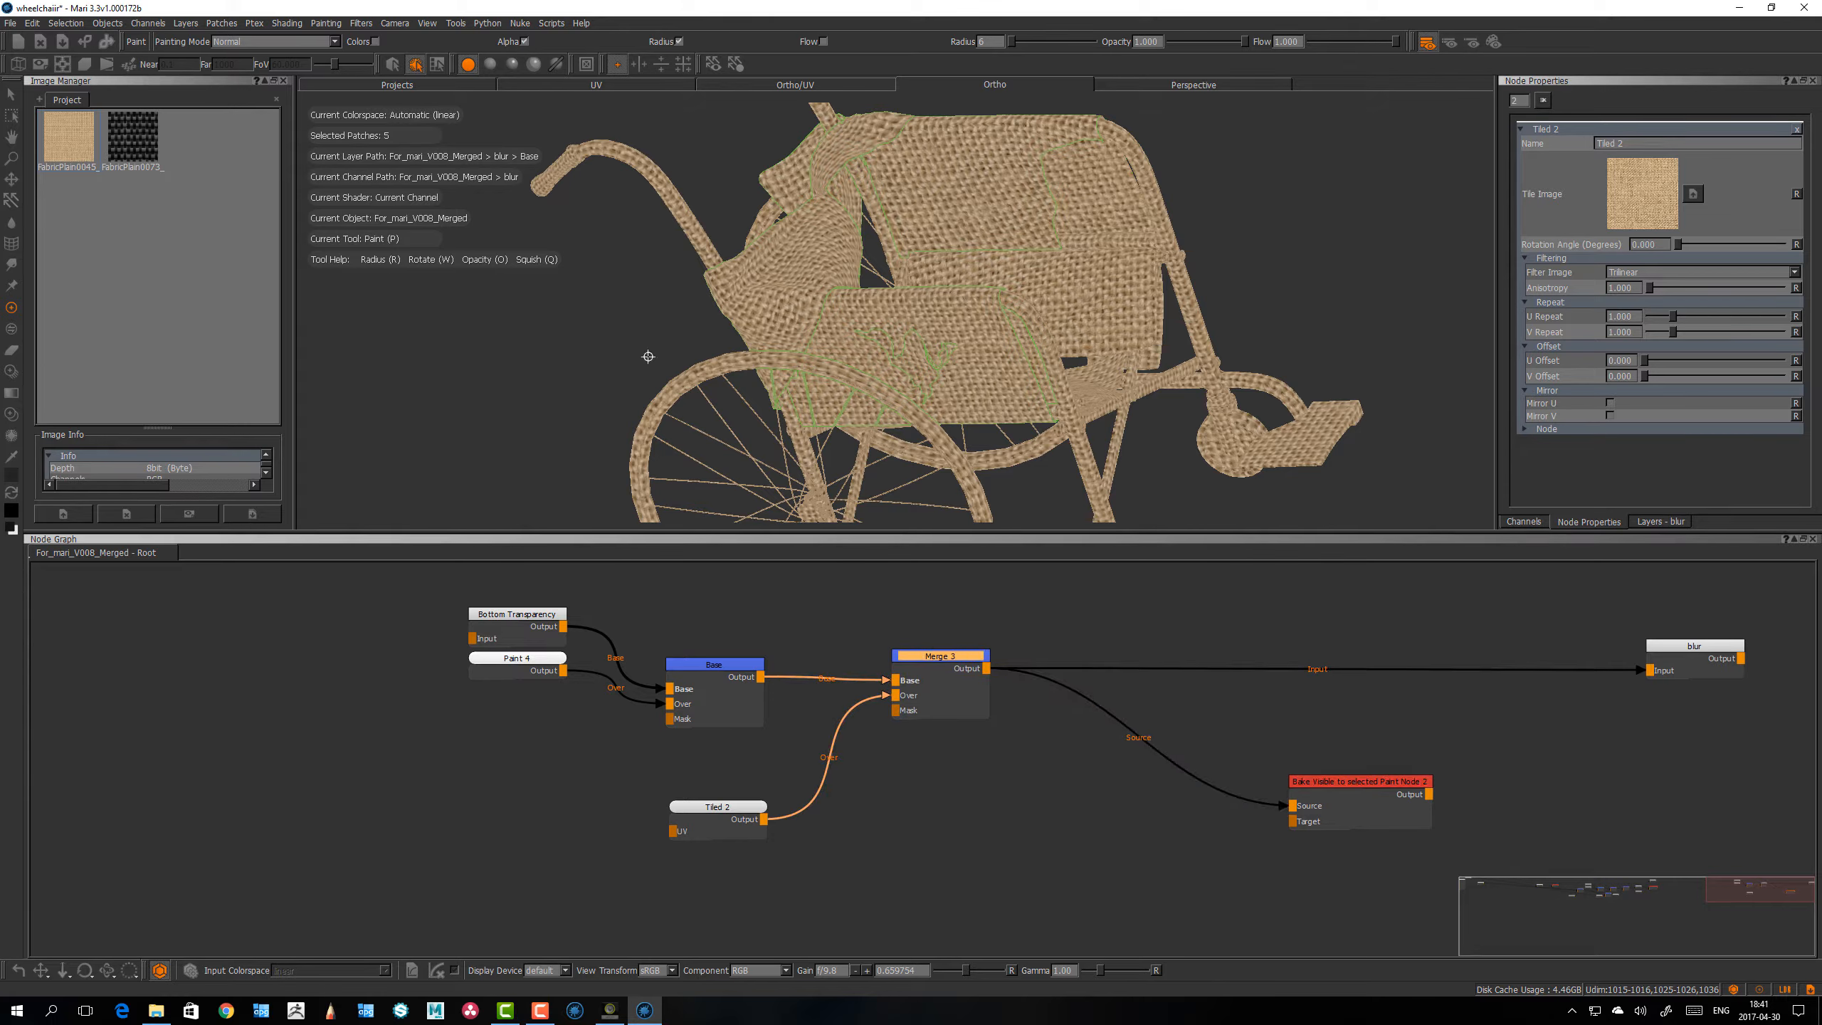
left_click_drag(1316, 773, 1326, 774)
double_click(1325, 777)
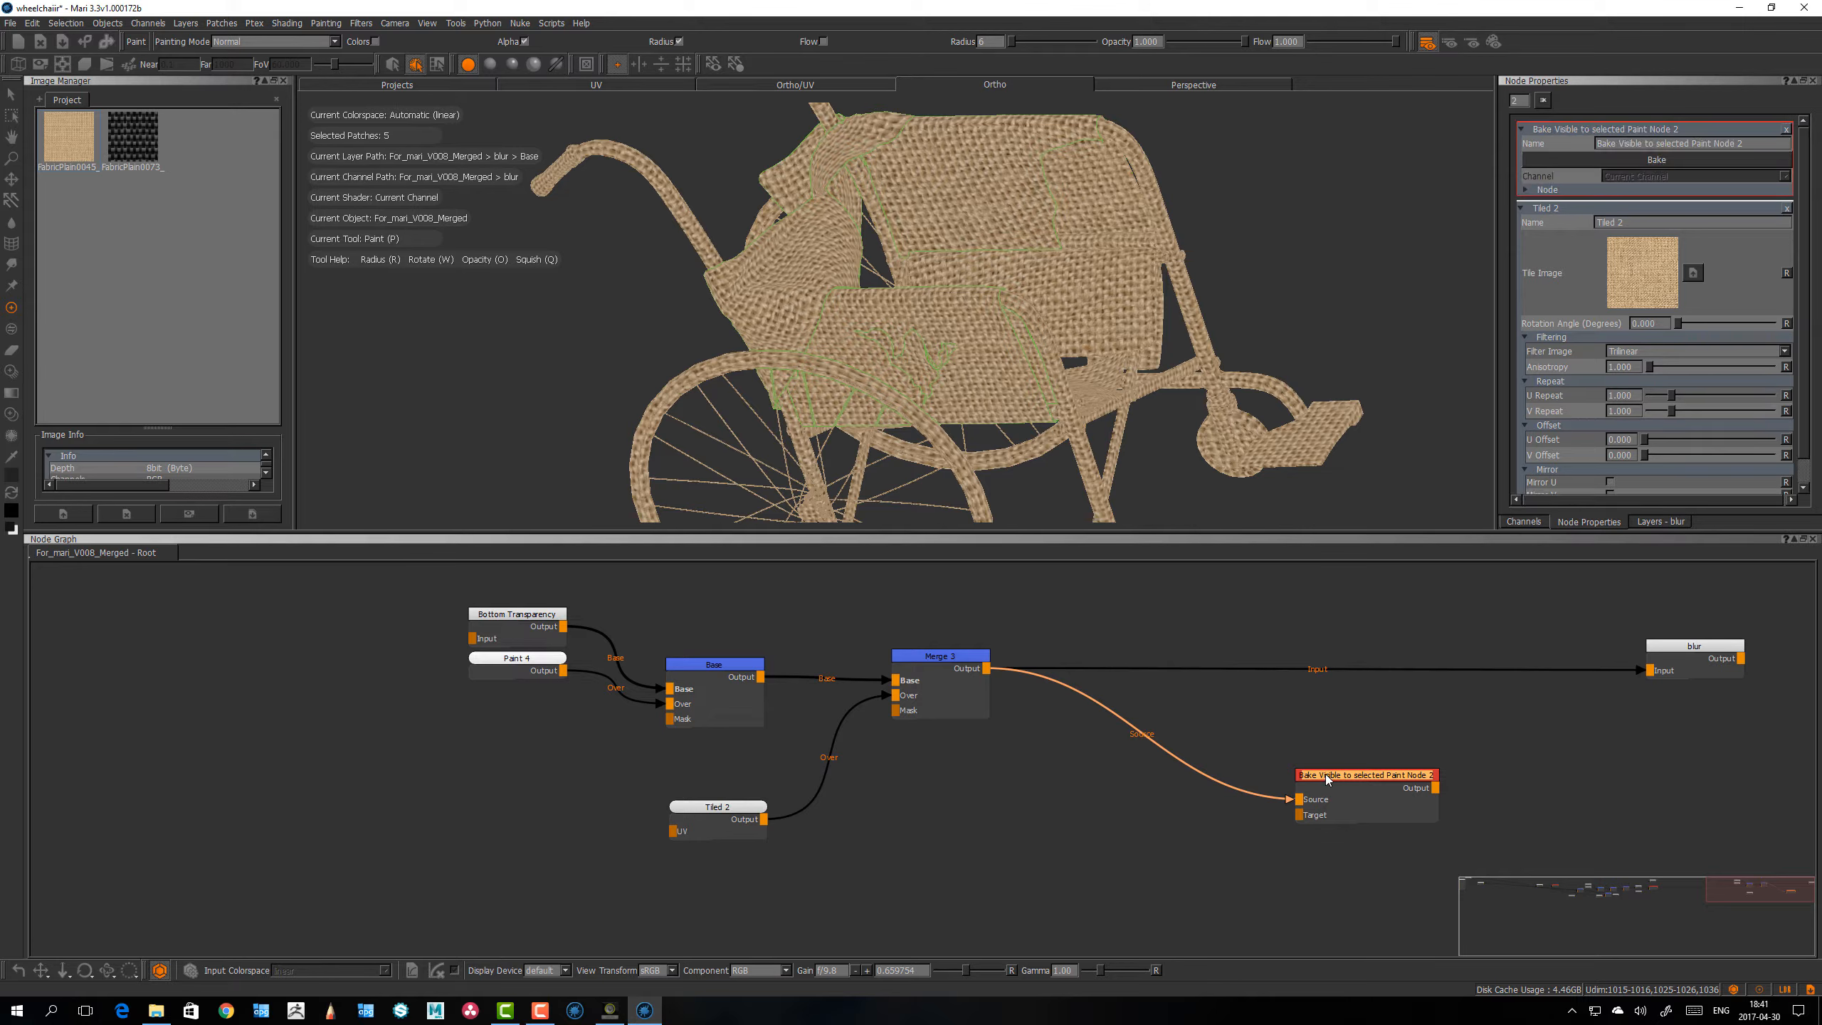
Step: Add a 2048 x 2048, 16bit (Half) Paint node, placed beside the bake node, and select it
left_click(1127, 822)
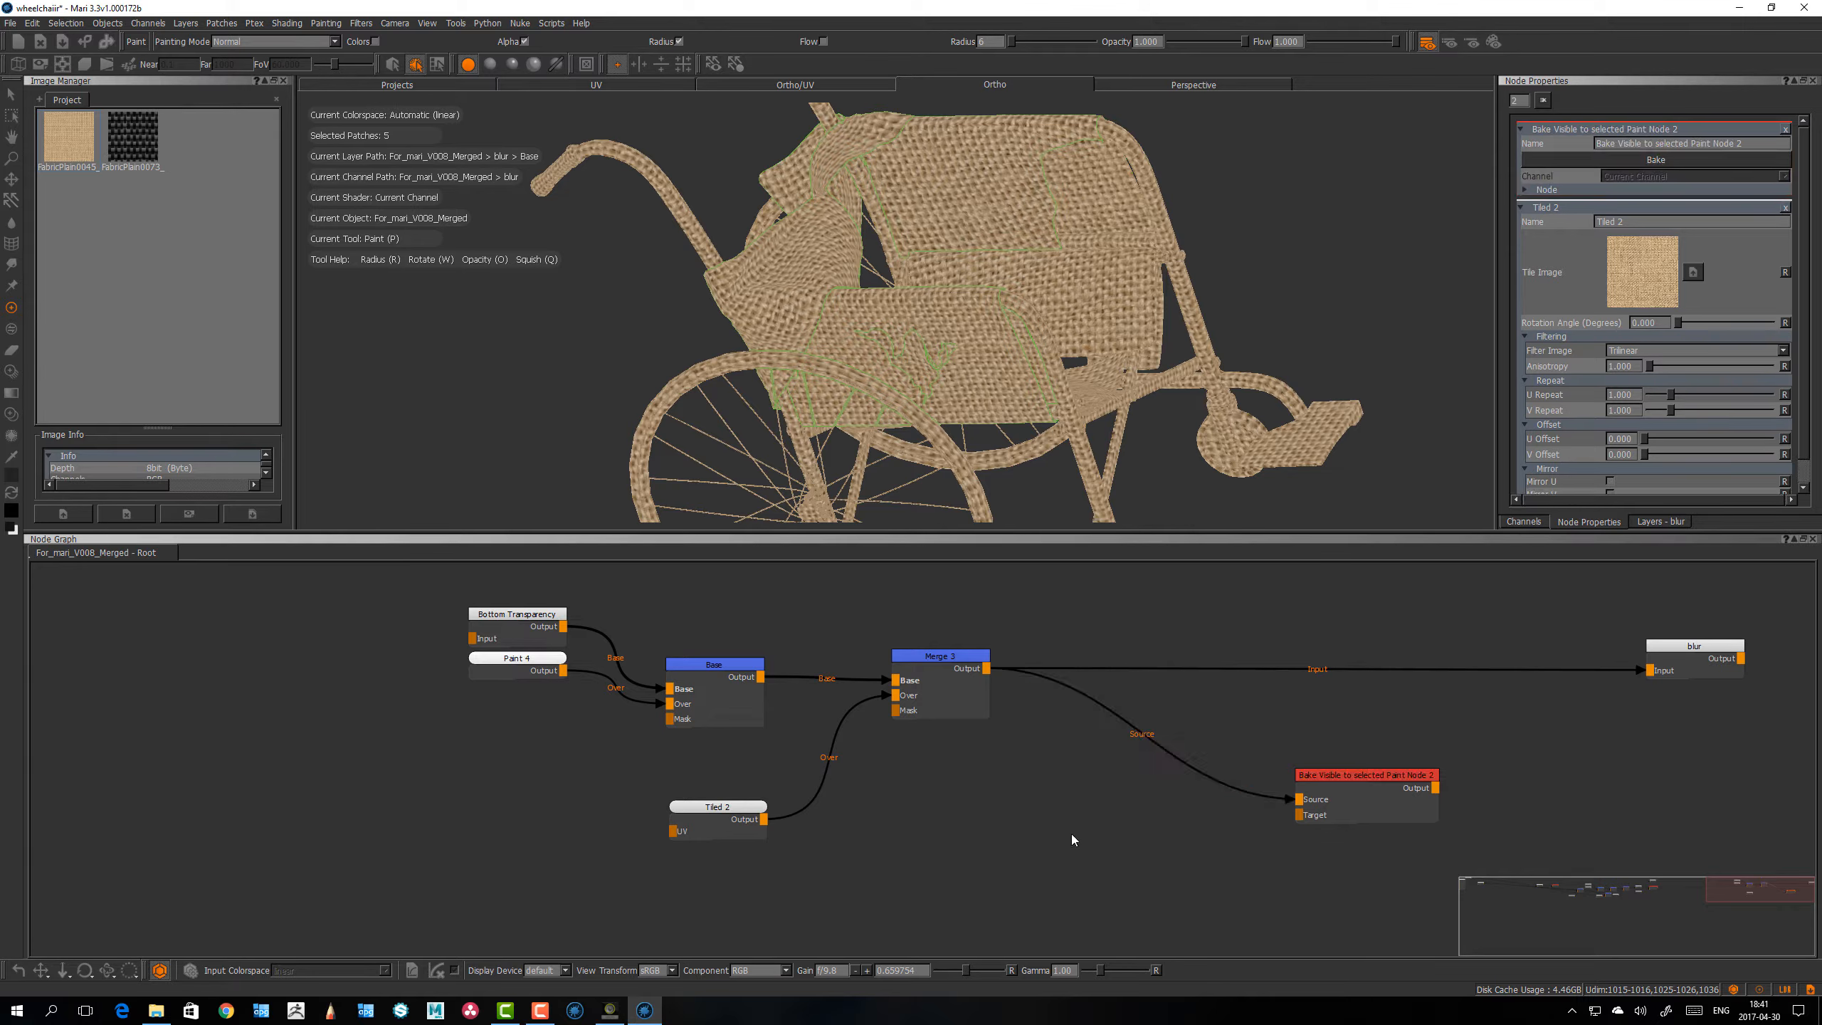
key("p")
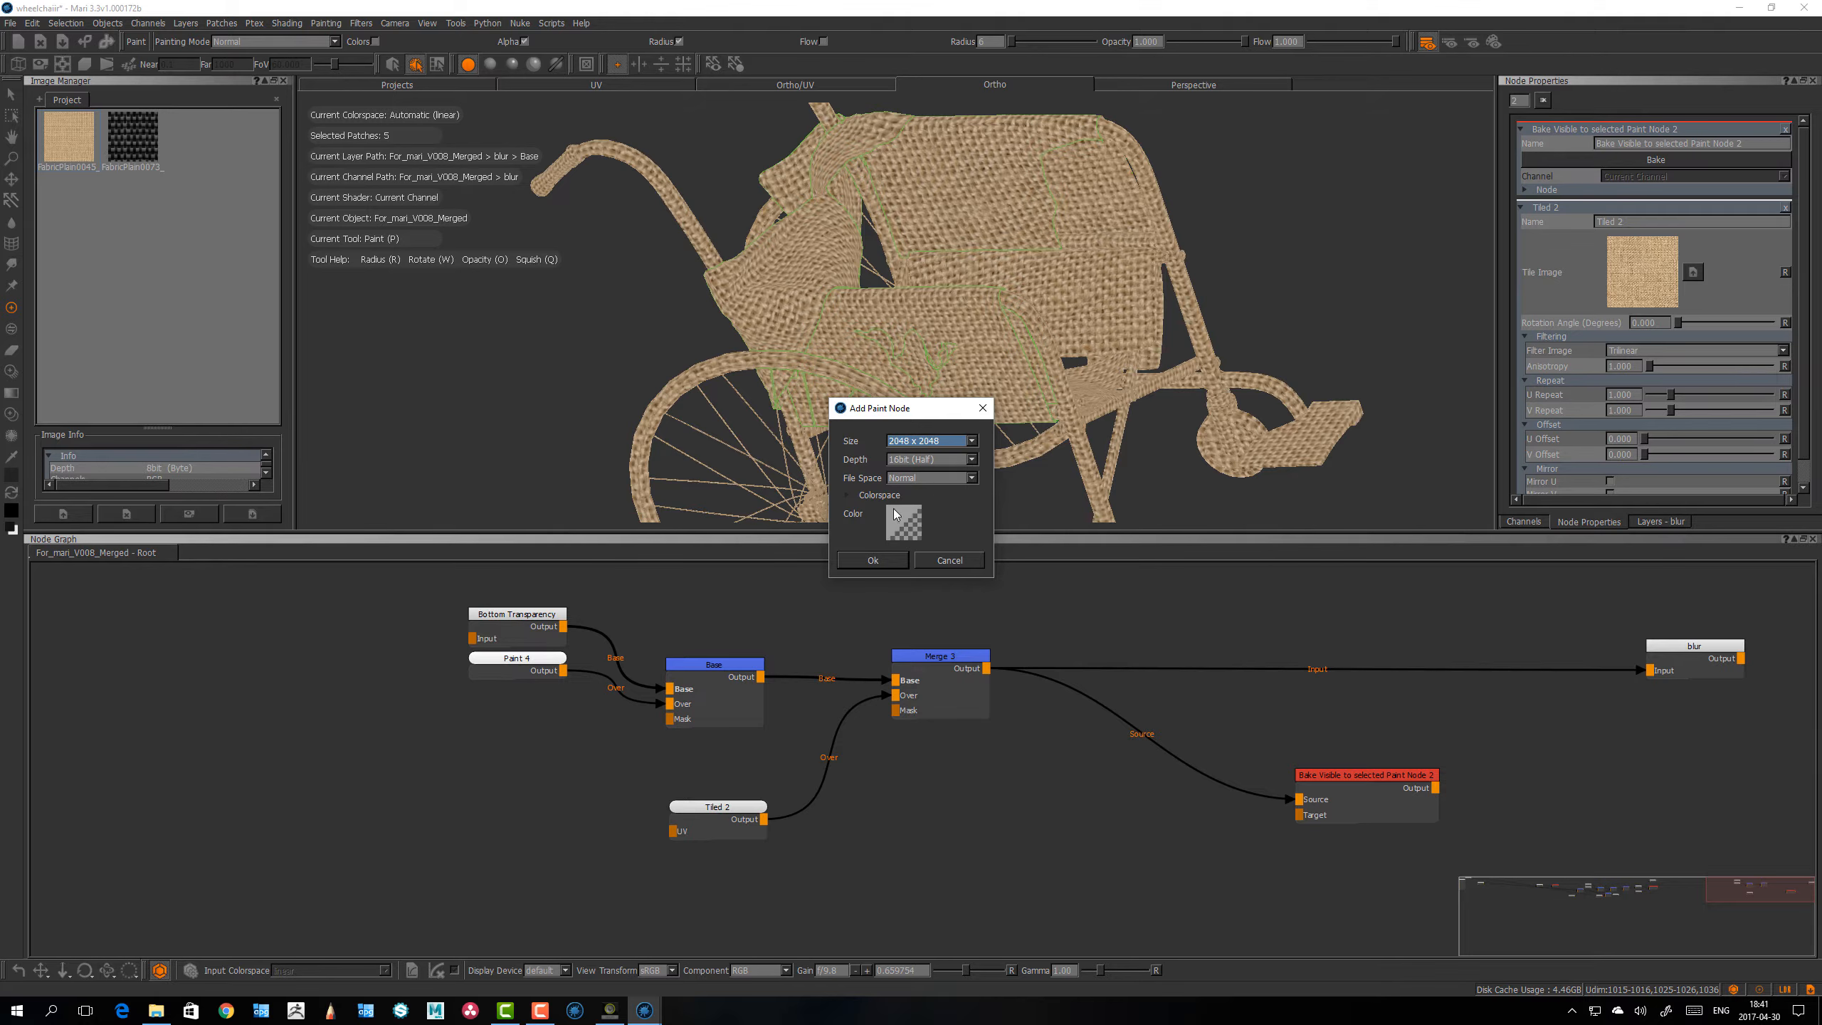
left_click(873, 560)
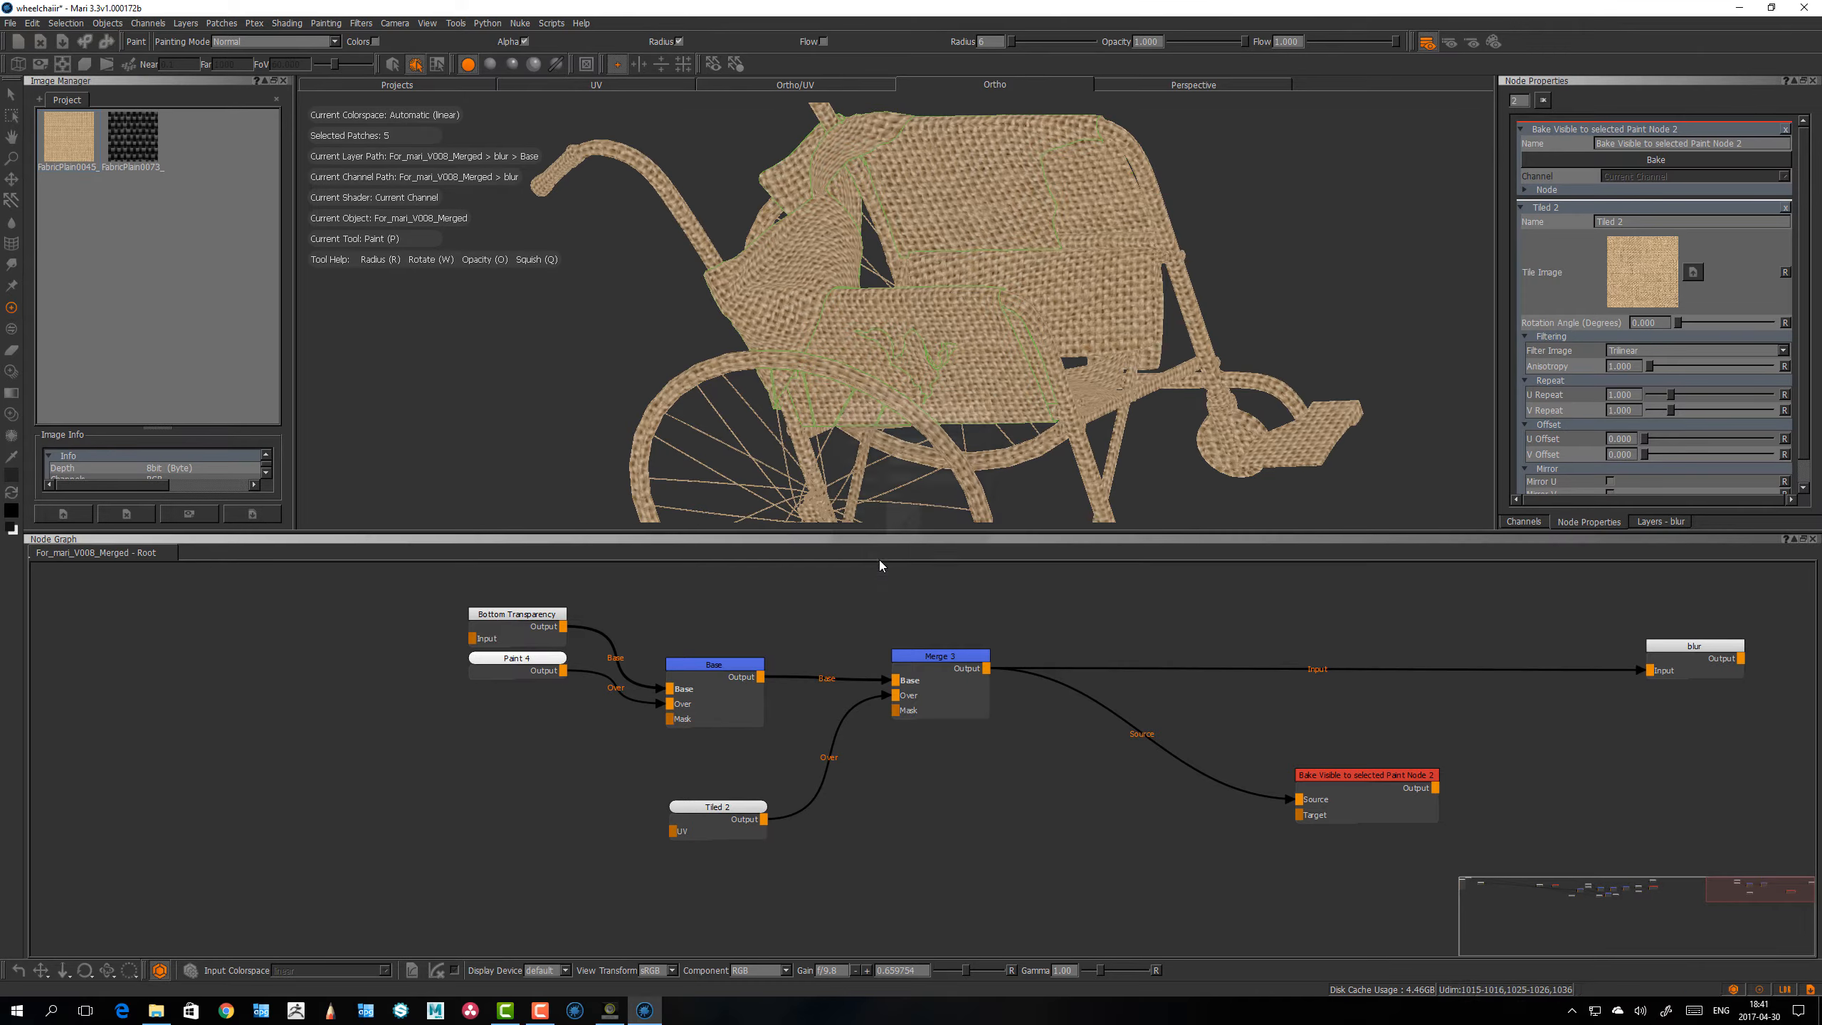
left_click_drag(1146, 843, 1159, 829)
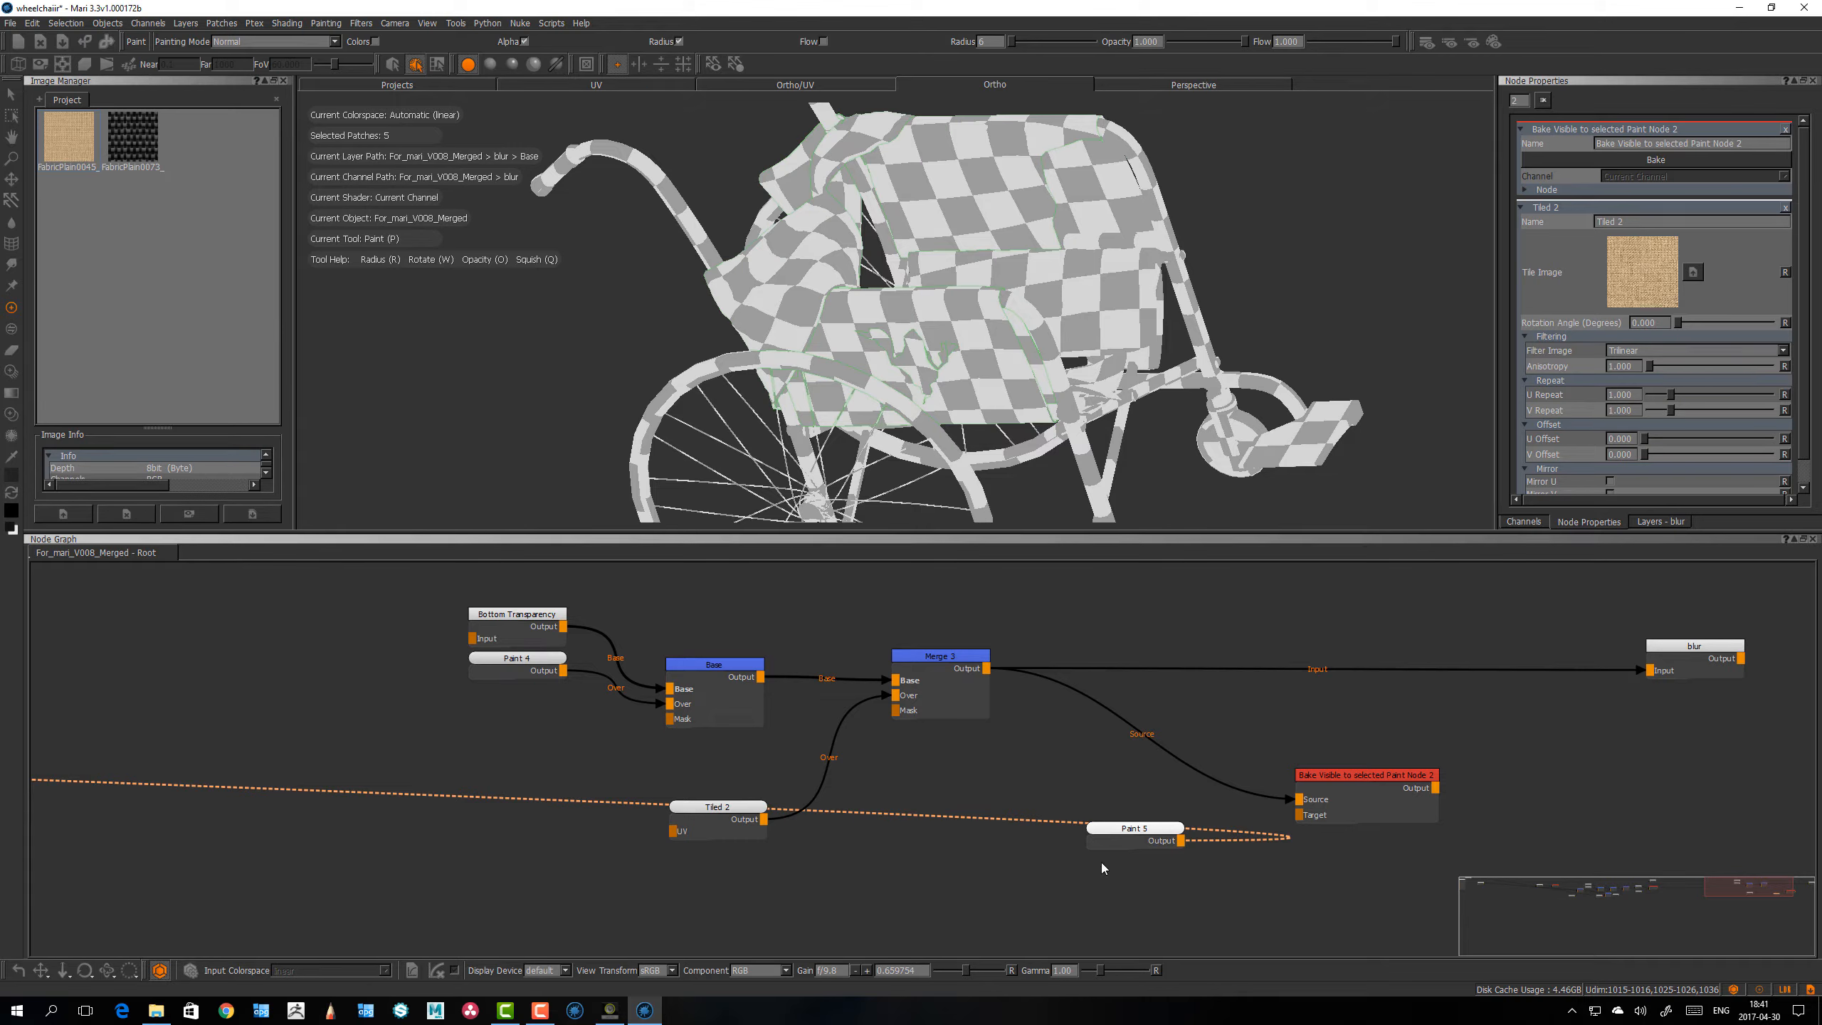
left_click(1128, 841)
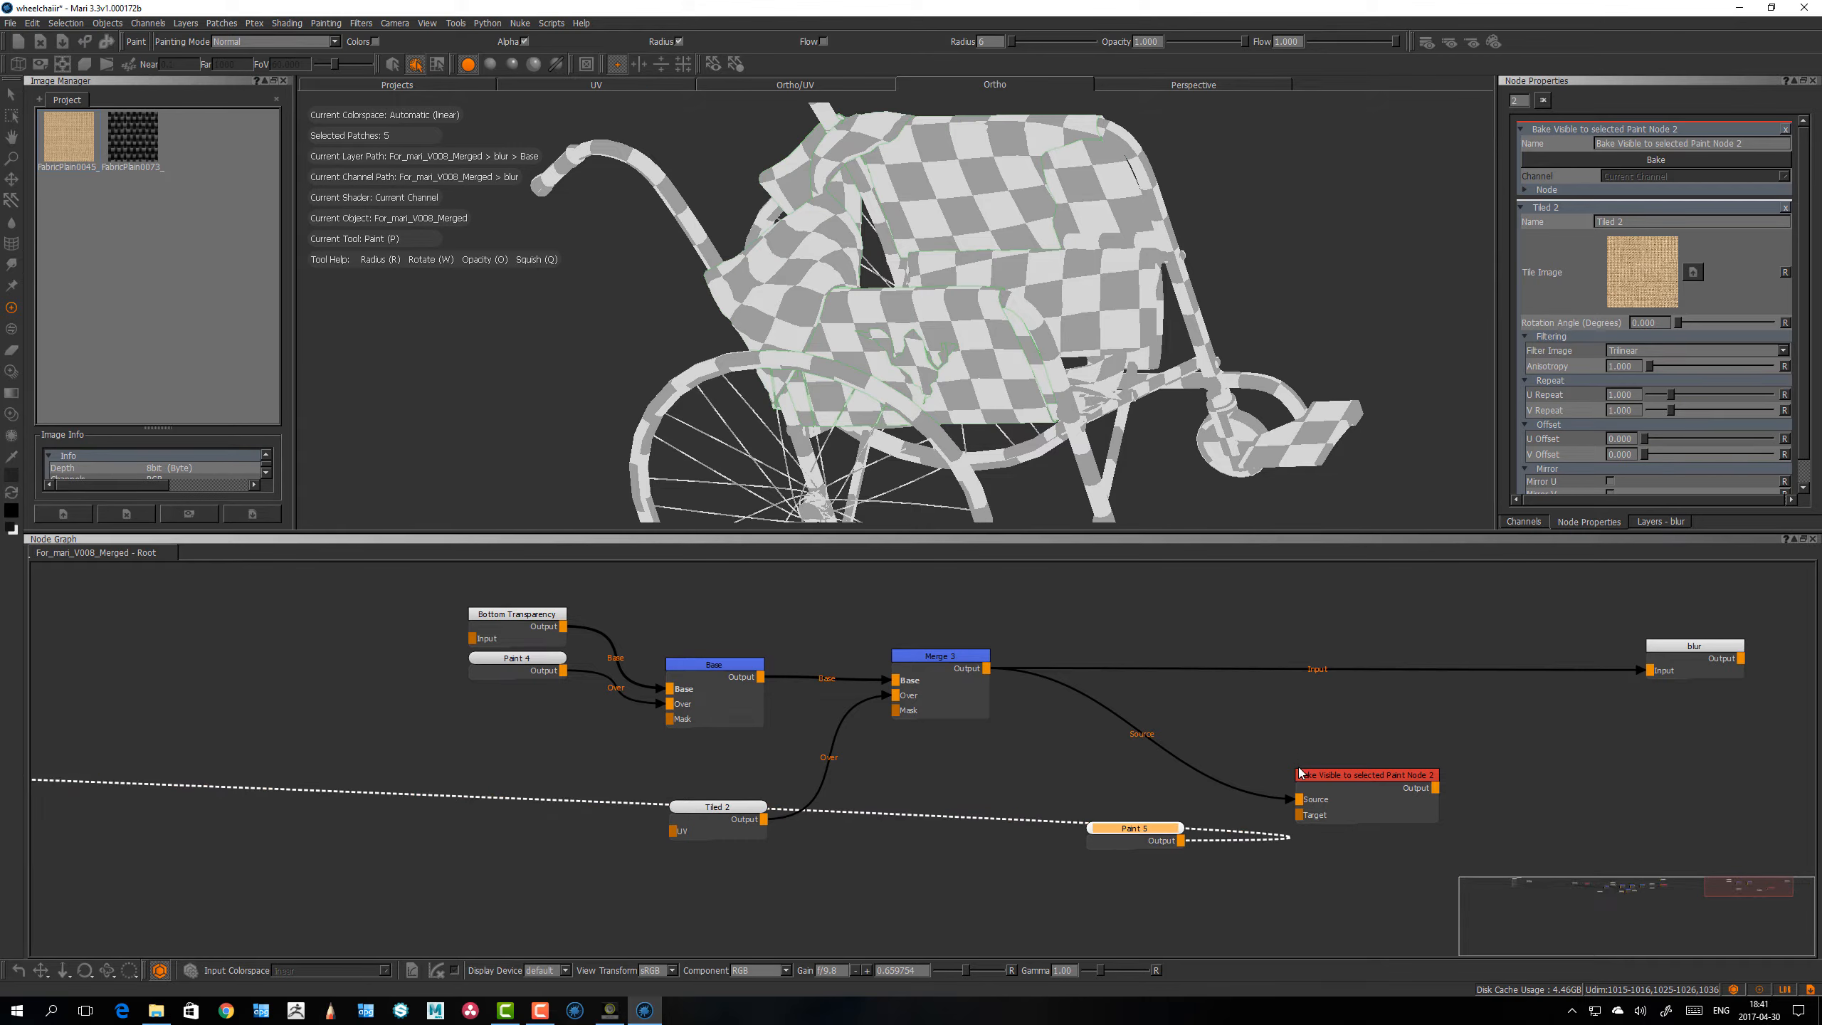
Step: Try wiring the Paint node's output to the bake node's Target input, and take that connection out again
left_click_drag(1331, 775, 1333, 771)
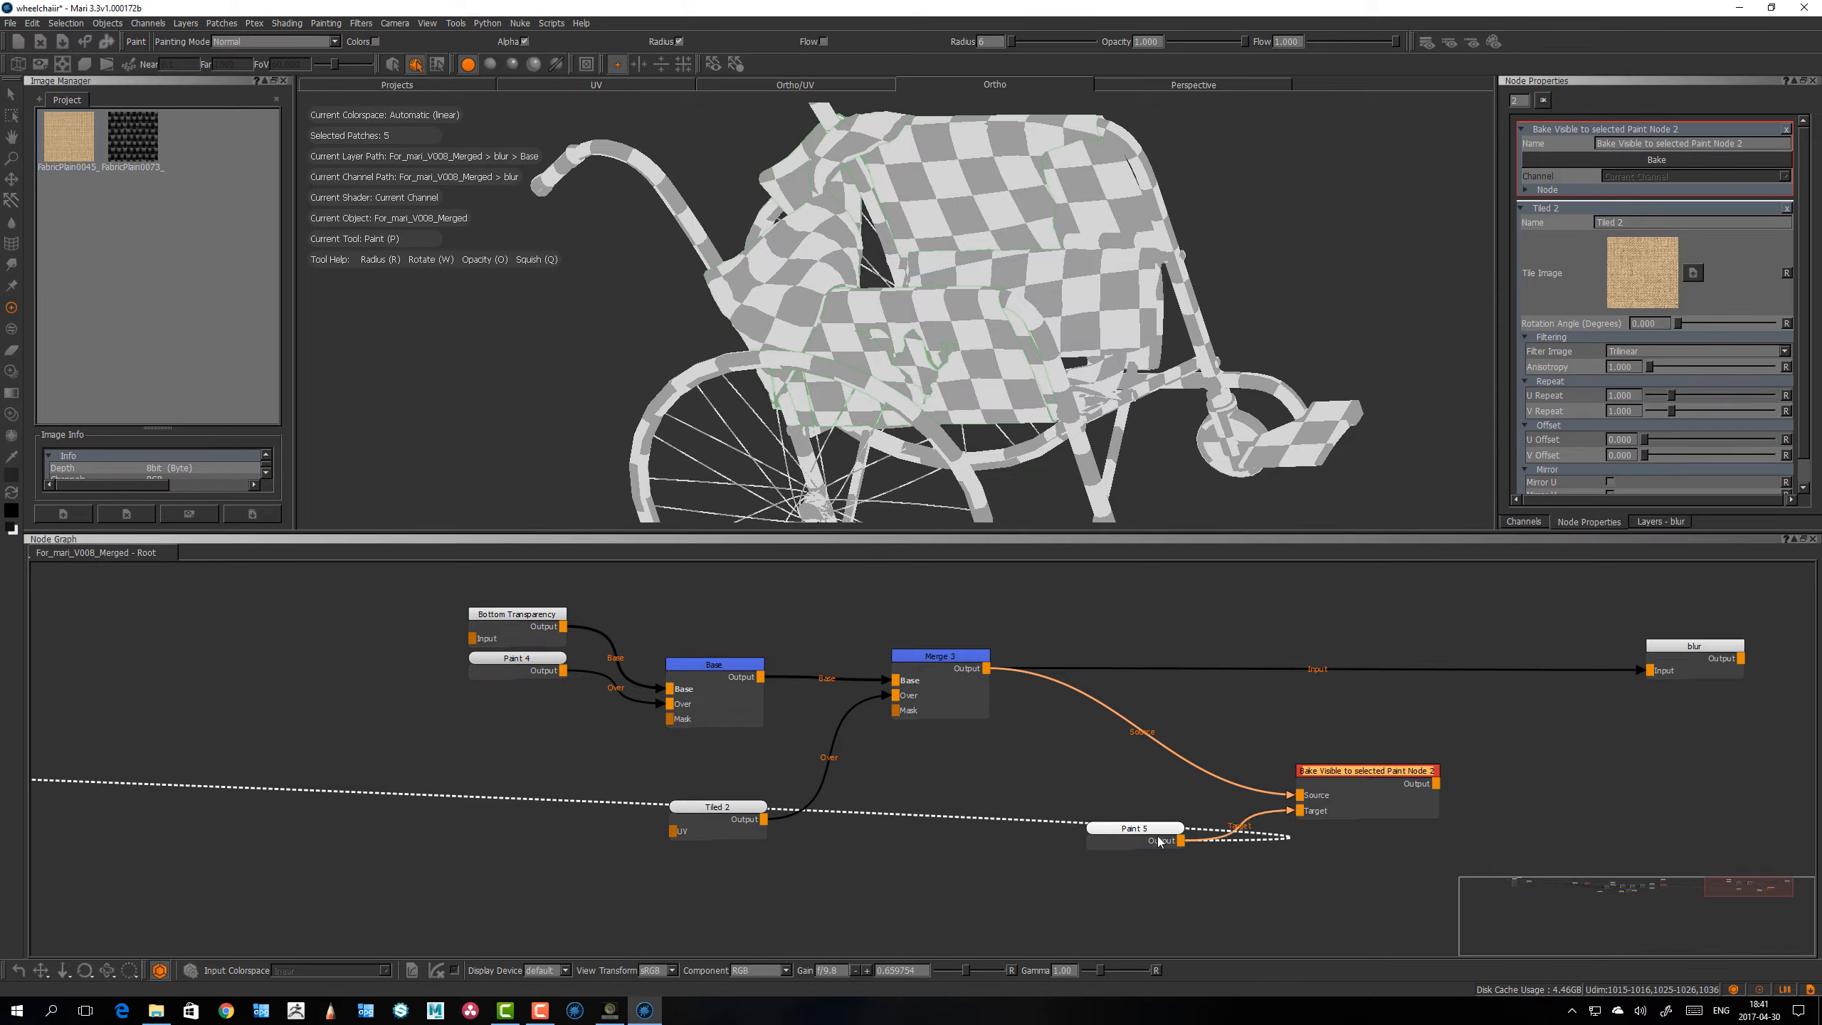
left_click_drag(1146, 834, 1133, 832)
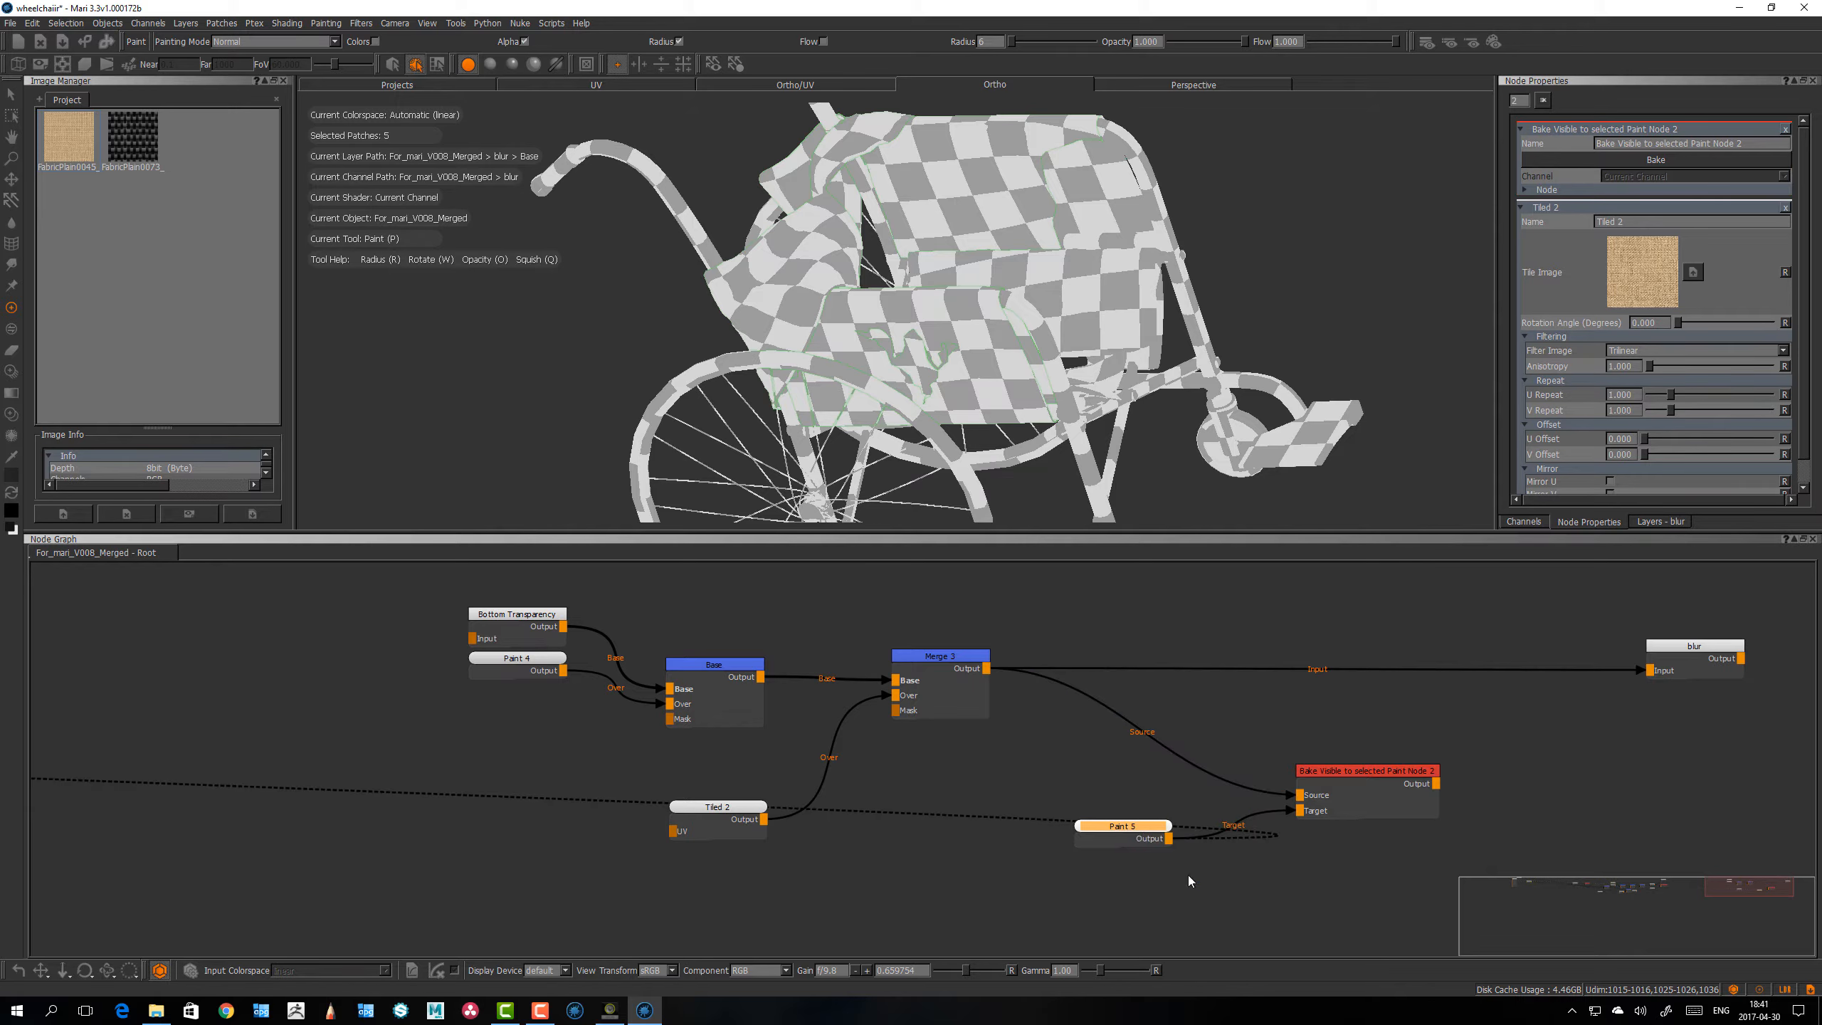
mouse_move(1290, 811)
left_mouse_down()
mouse_move(1274, 816)
mouse_move(1285, 867)
left_mouse_up()
left_click_drag(1130, 824, 1138, 831)
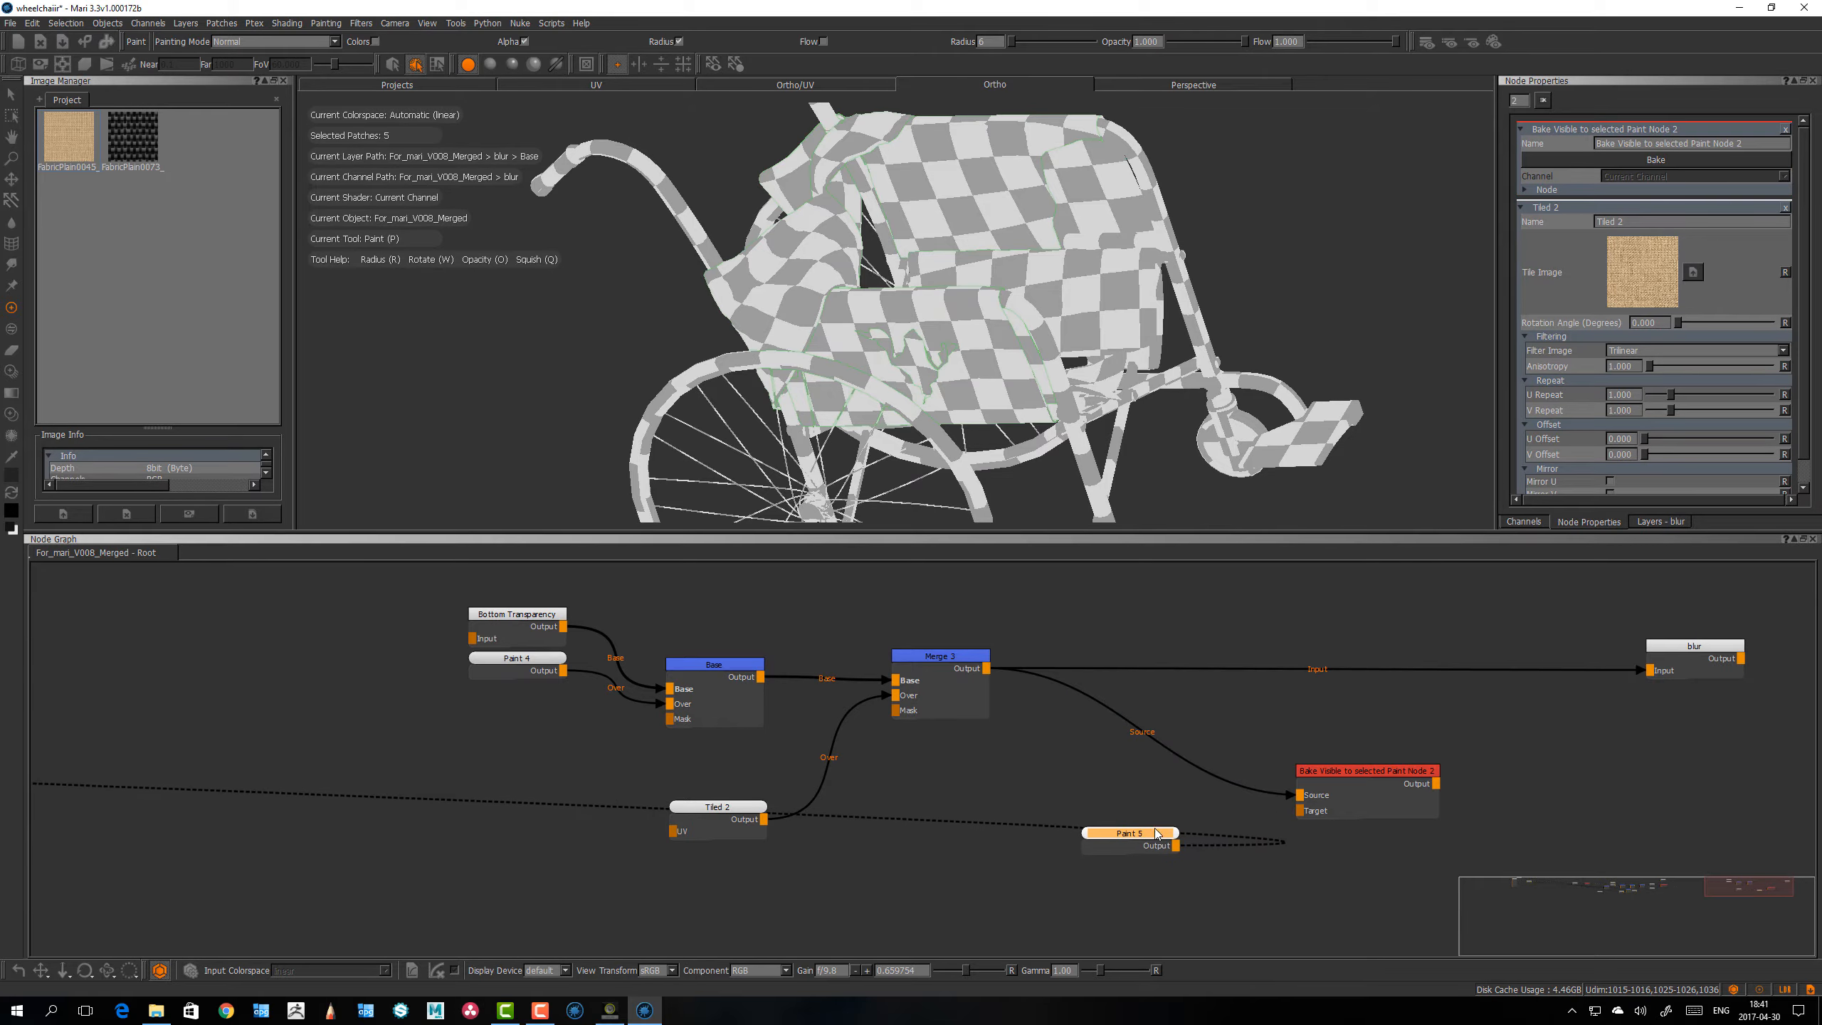
Step: With the new Paint node selected, bake the merged burlap into it using the Bake Visible to selected Paint Node
left_click(1363, 874)
left_click(1381, 771)
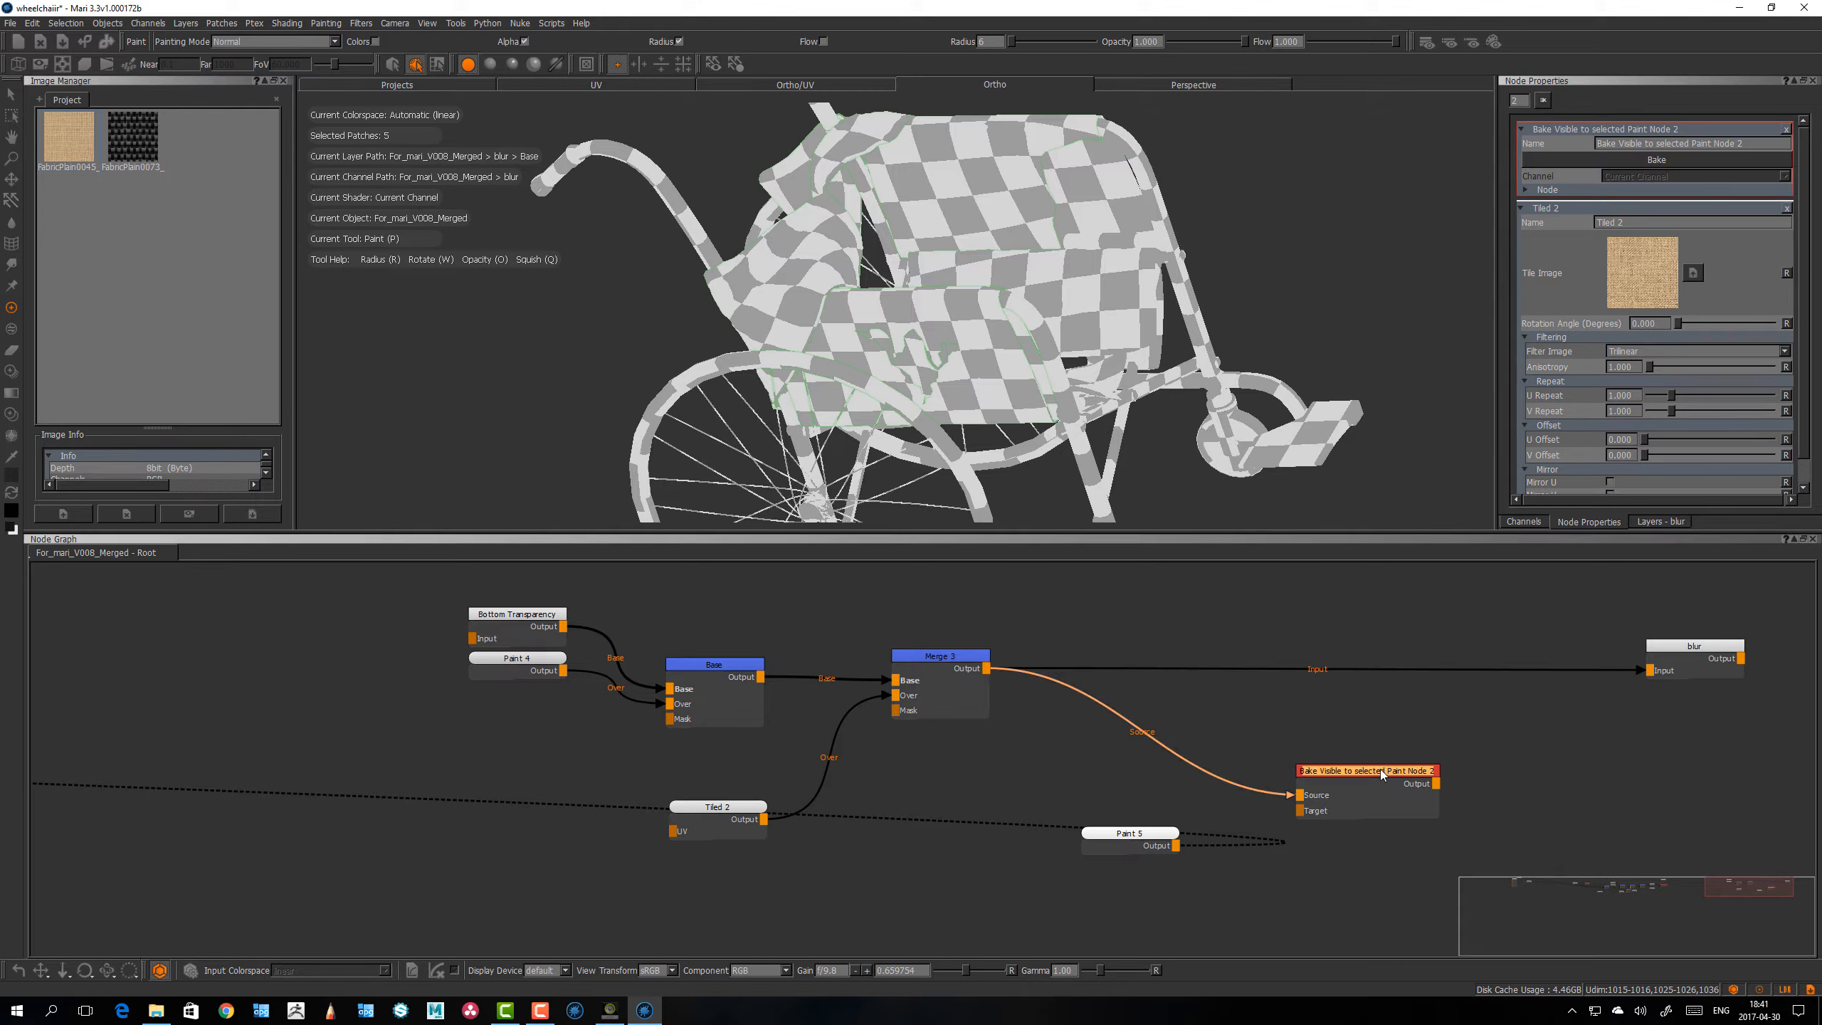
left_click(1146, 837)
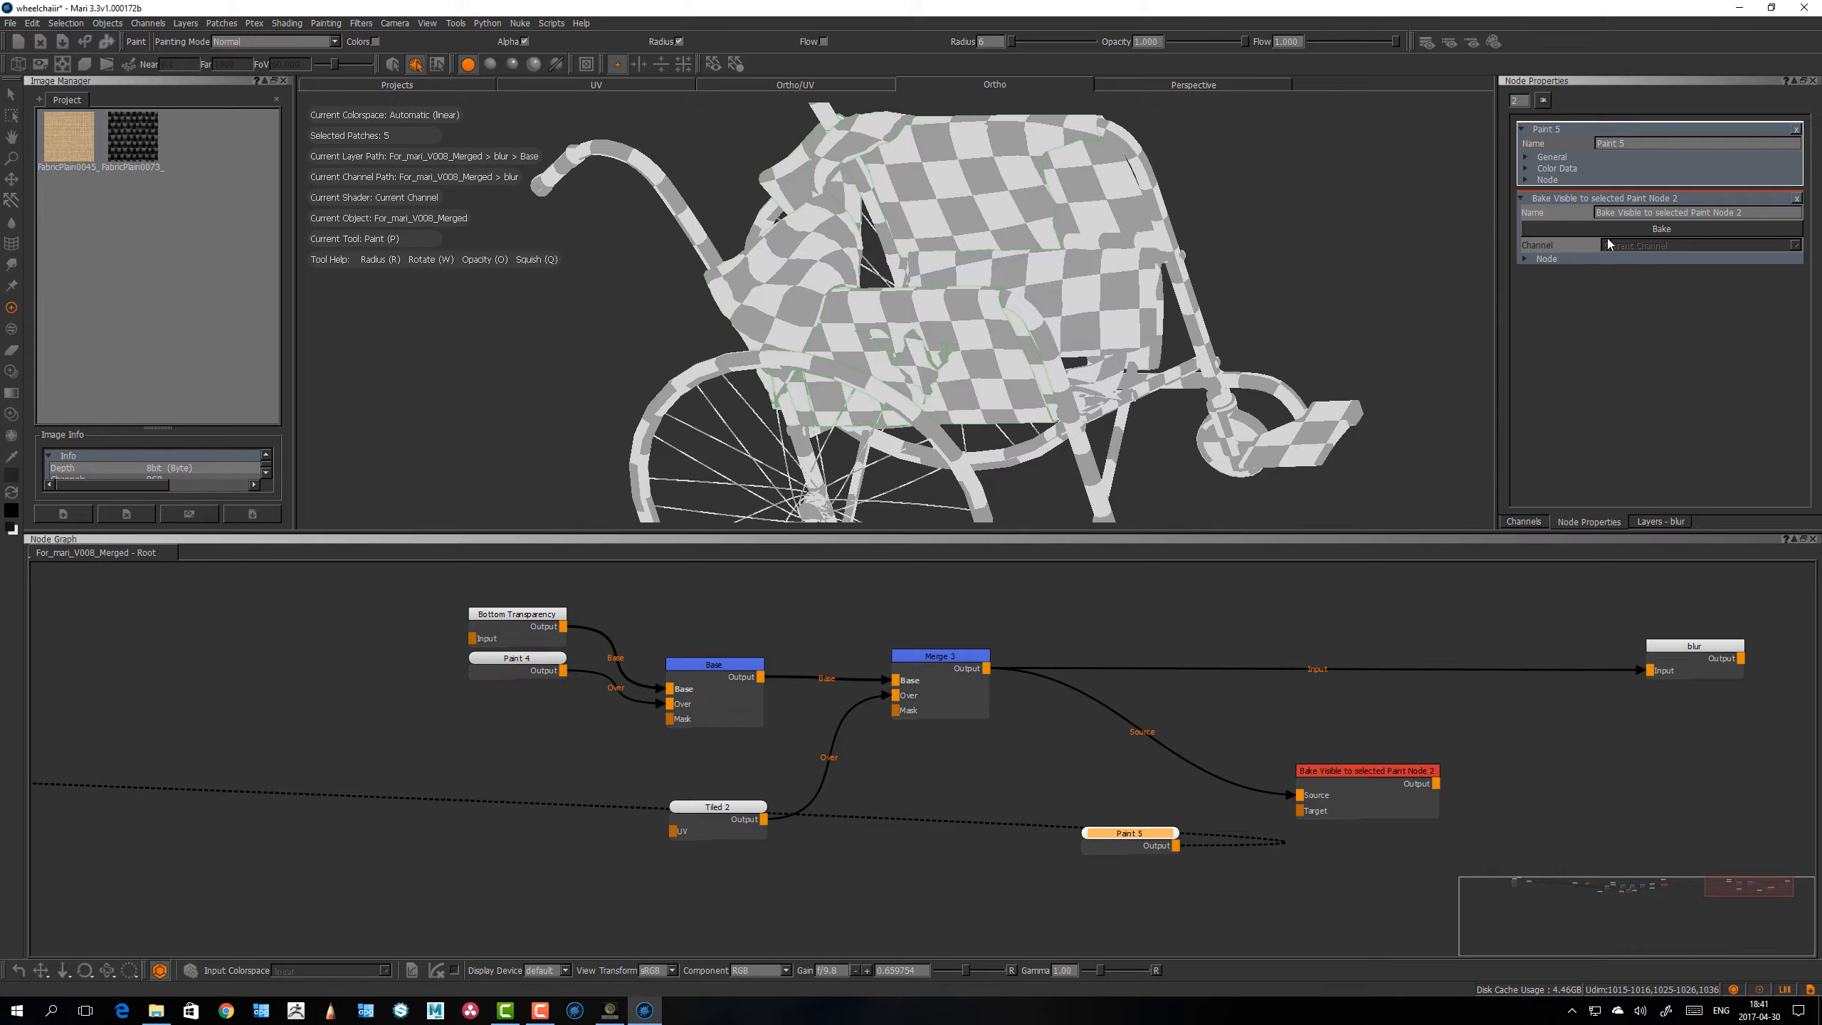
left_click(1668, 229)
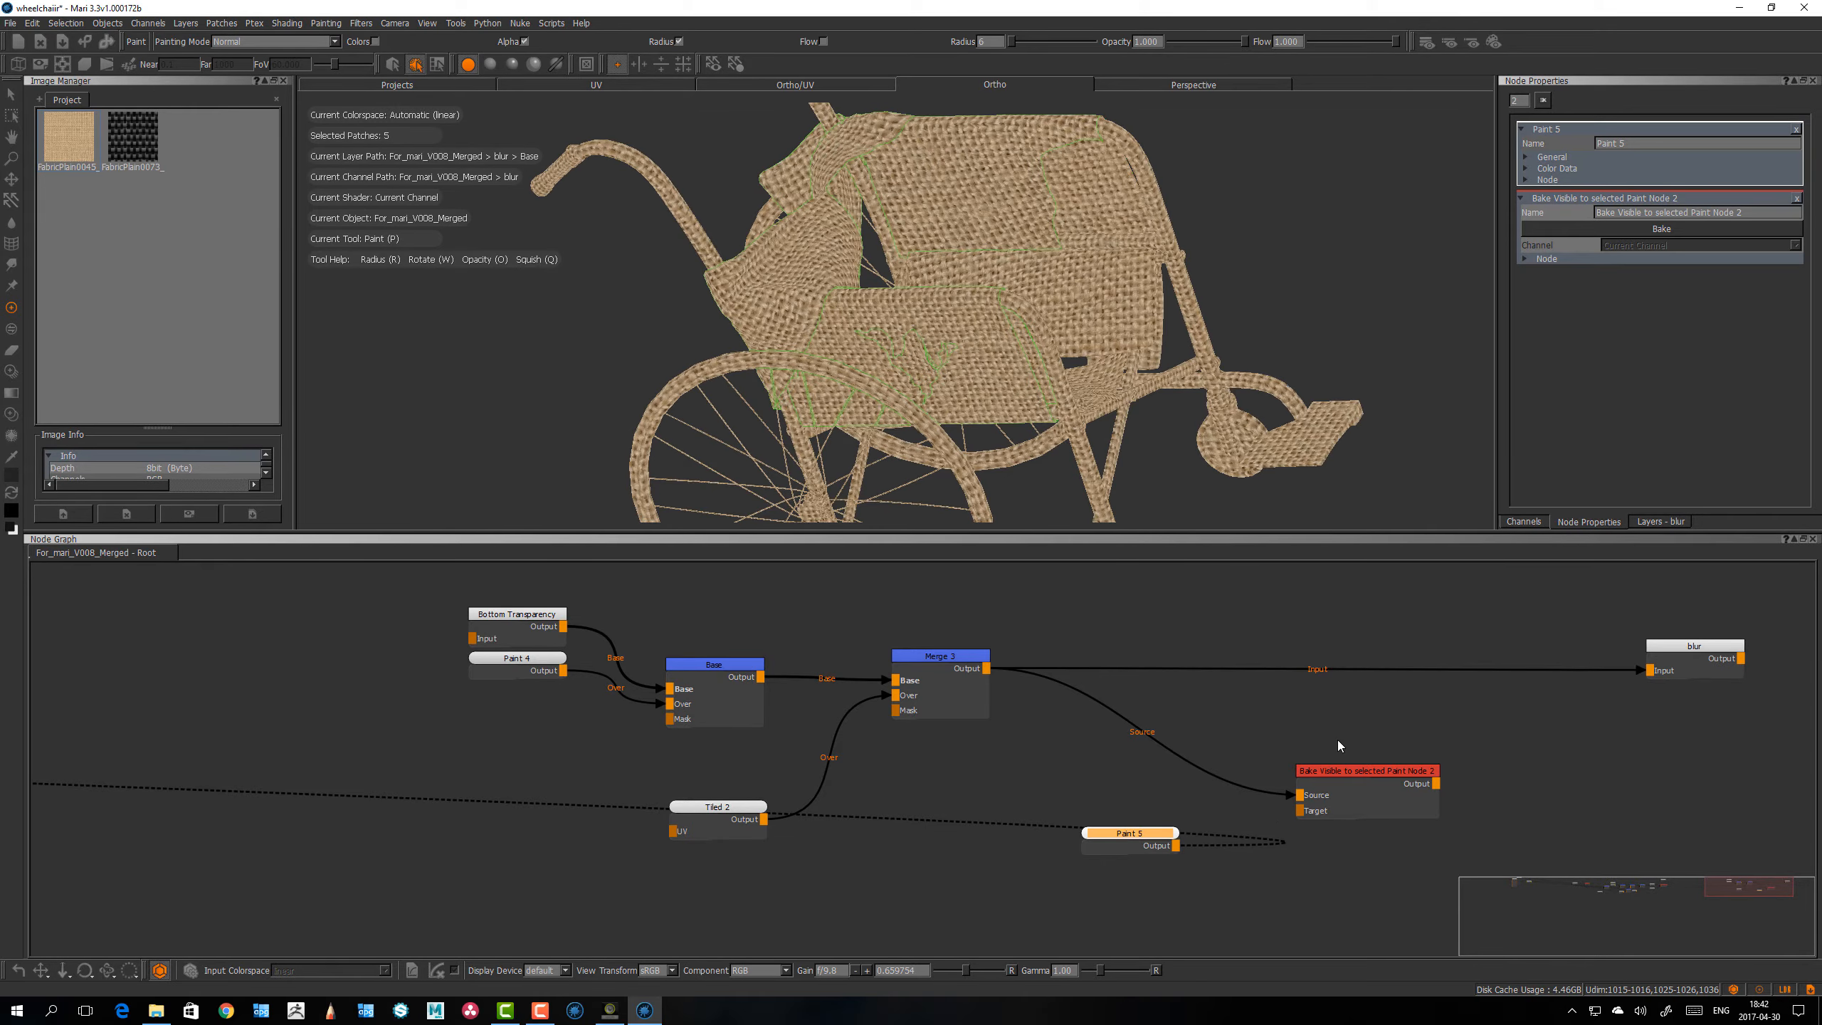
Step: Move the blur node closer to Merge and add a 2048 x 2048, 16bit (Half) Bake Point node beyond it
middle_click_drag(1392, 729, 1145, 732)
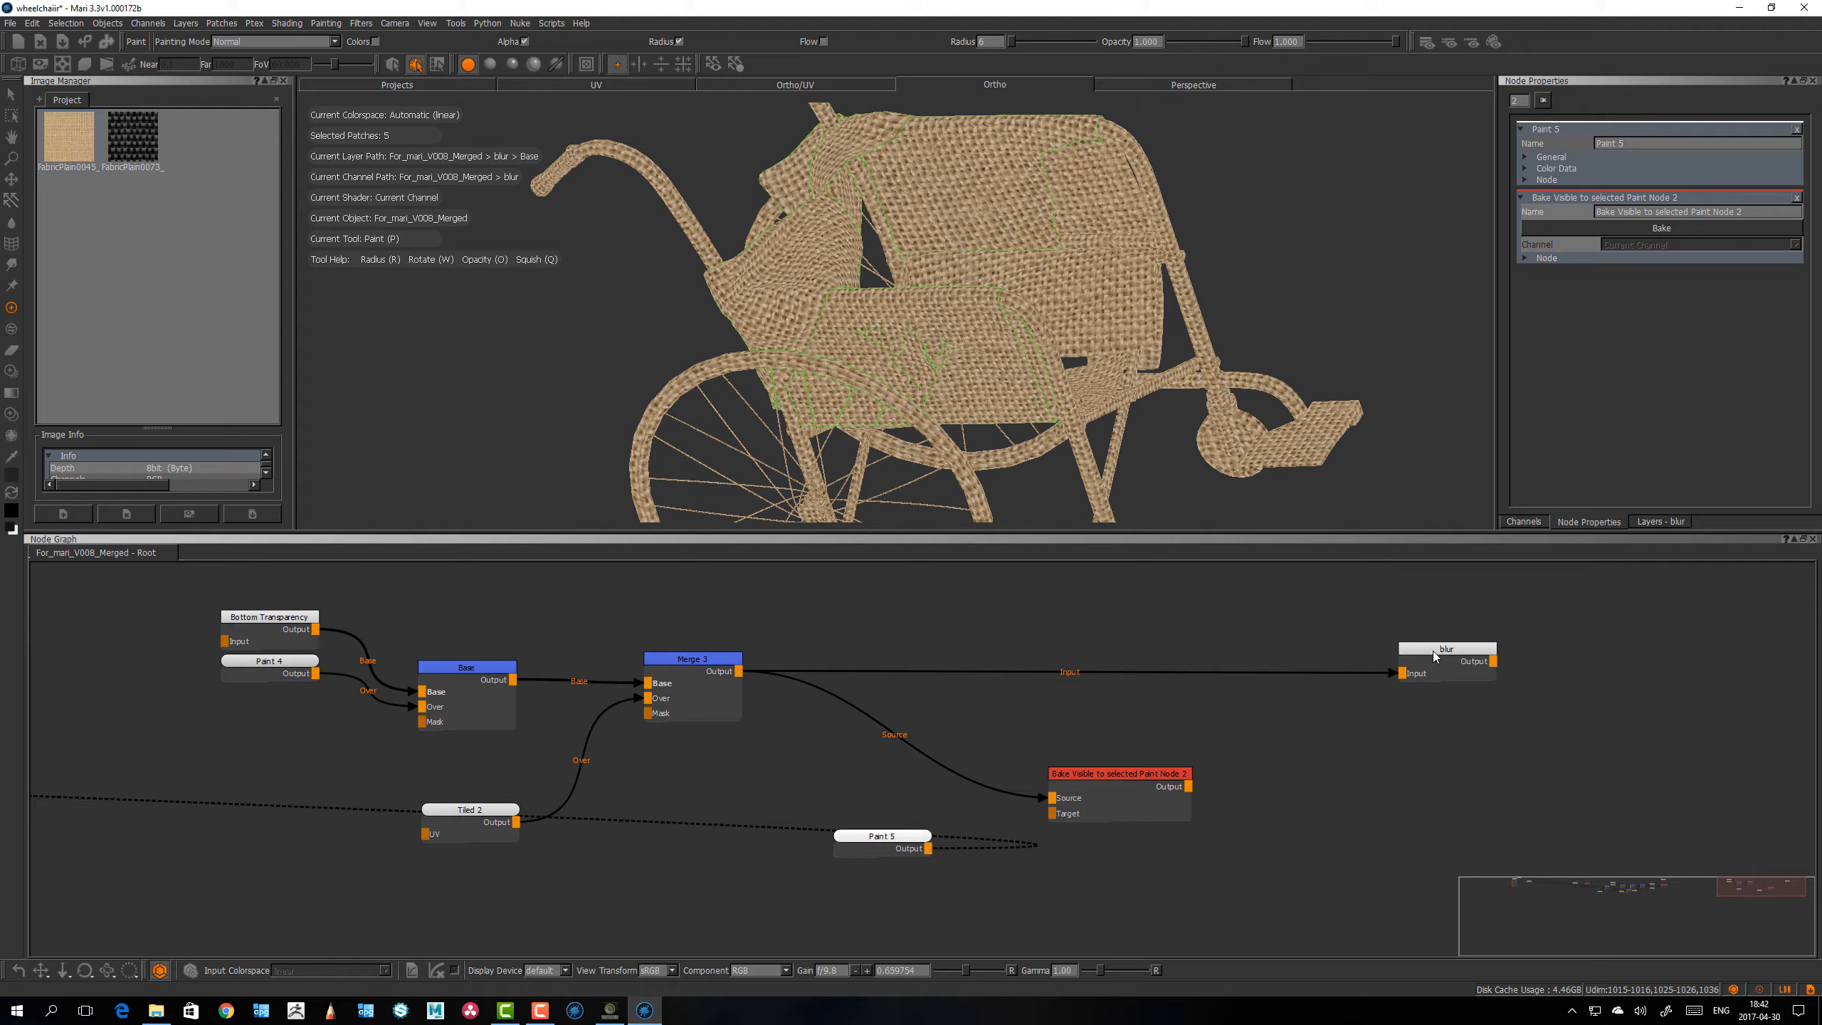
left_click(1369, 650)
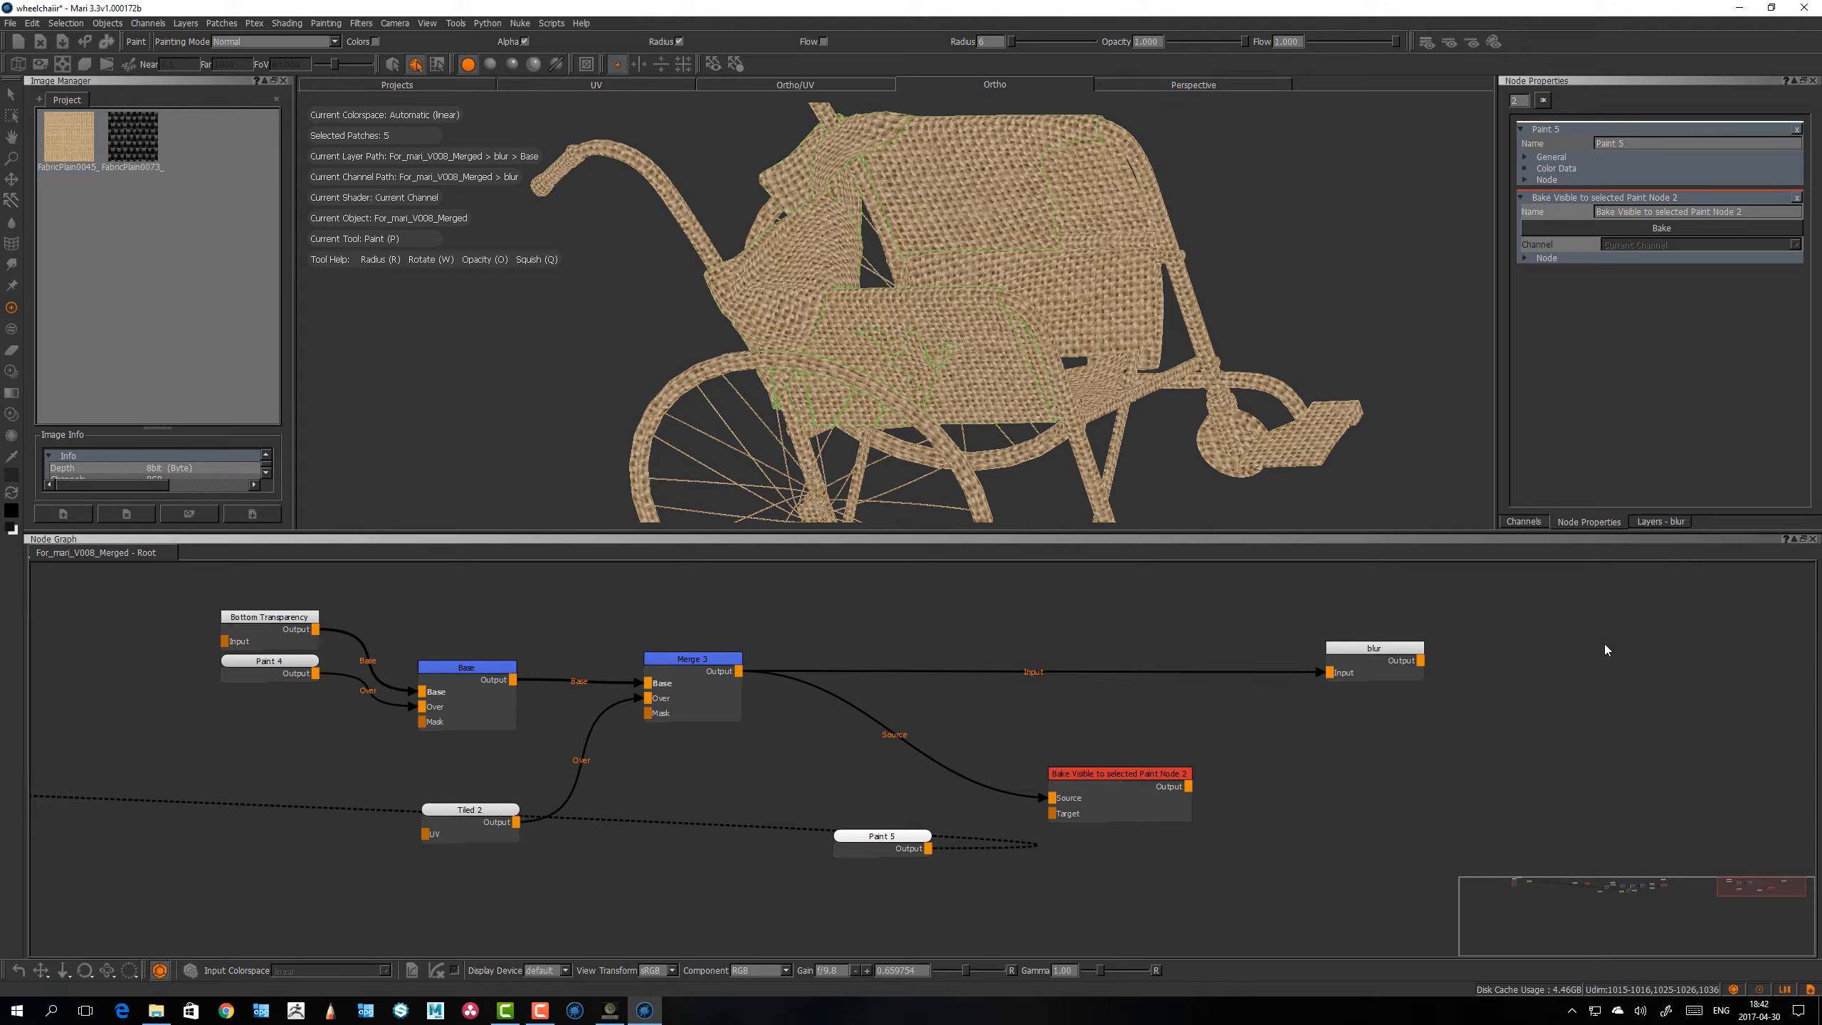
key("Tab")
type("bak")
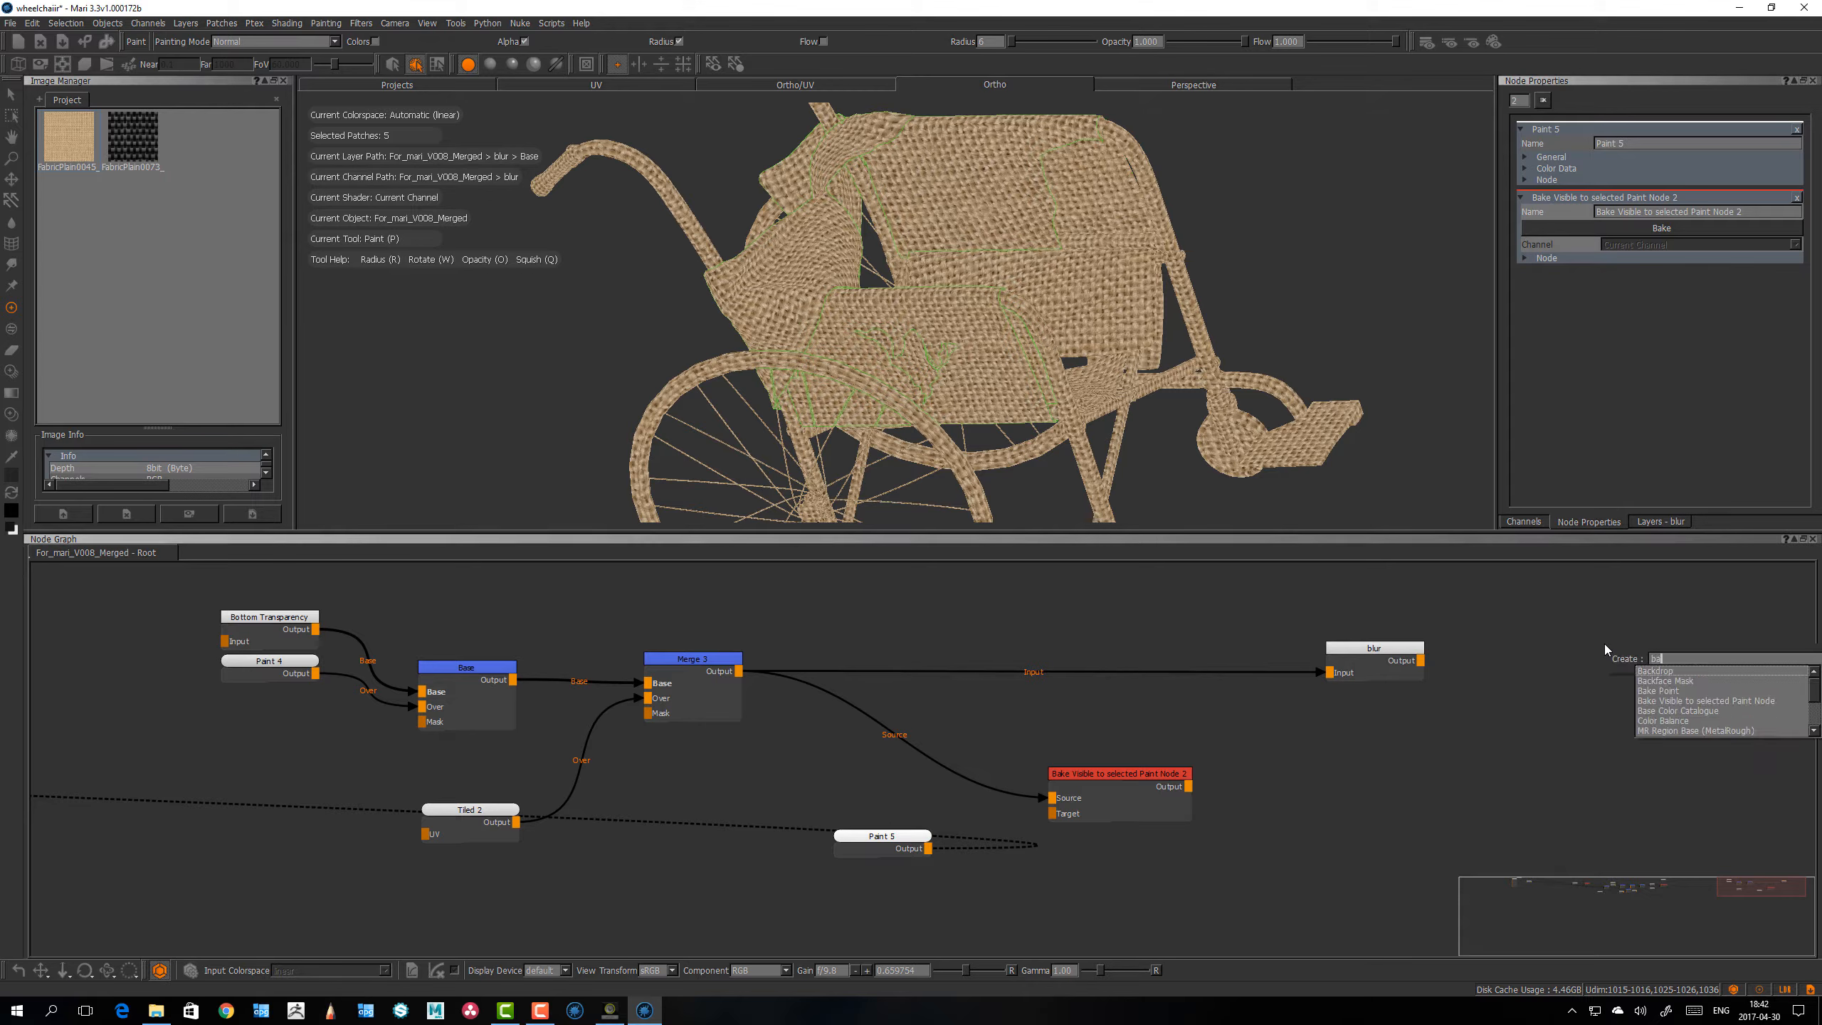
key("Return")
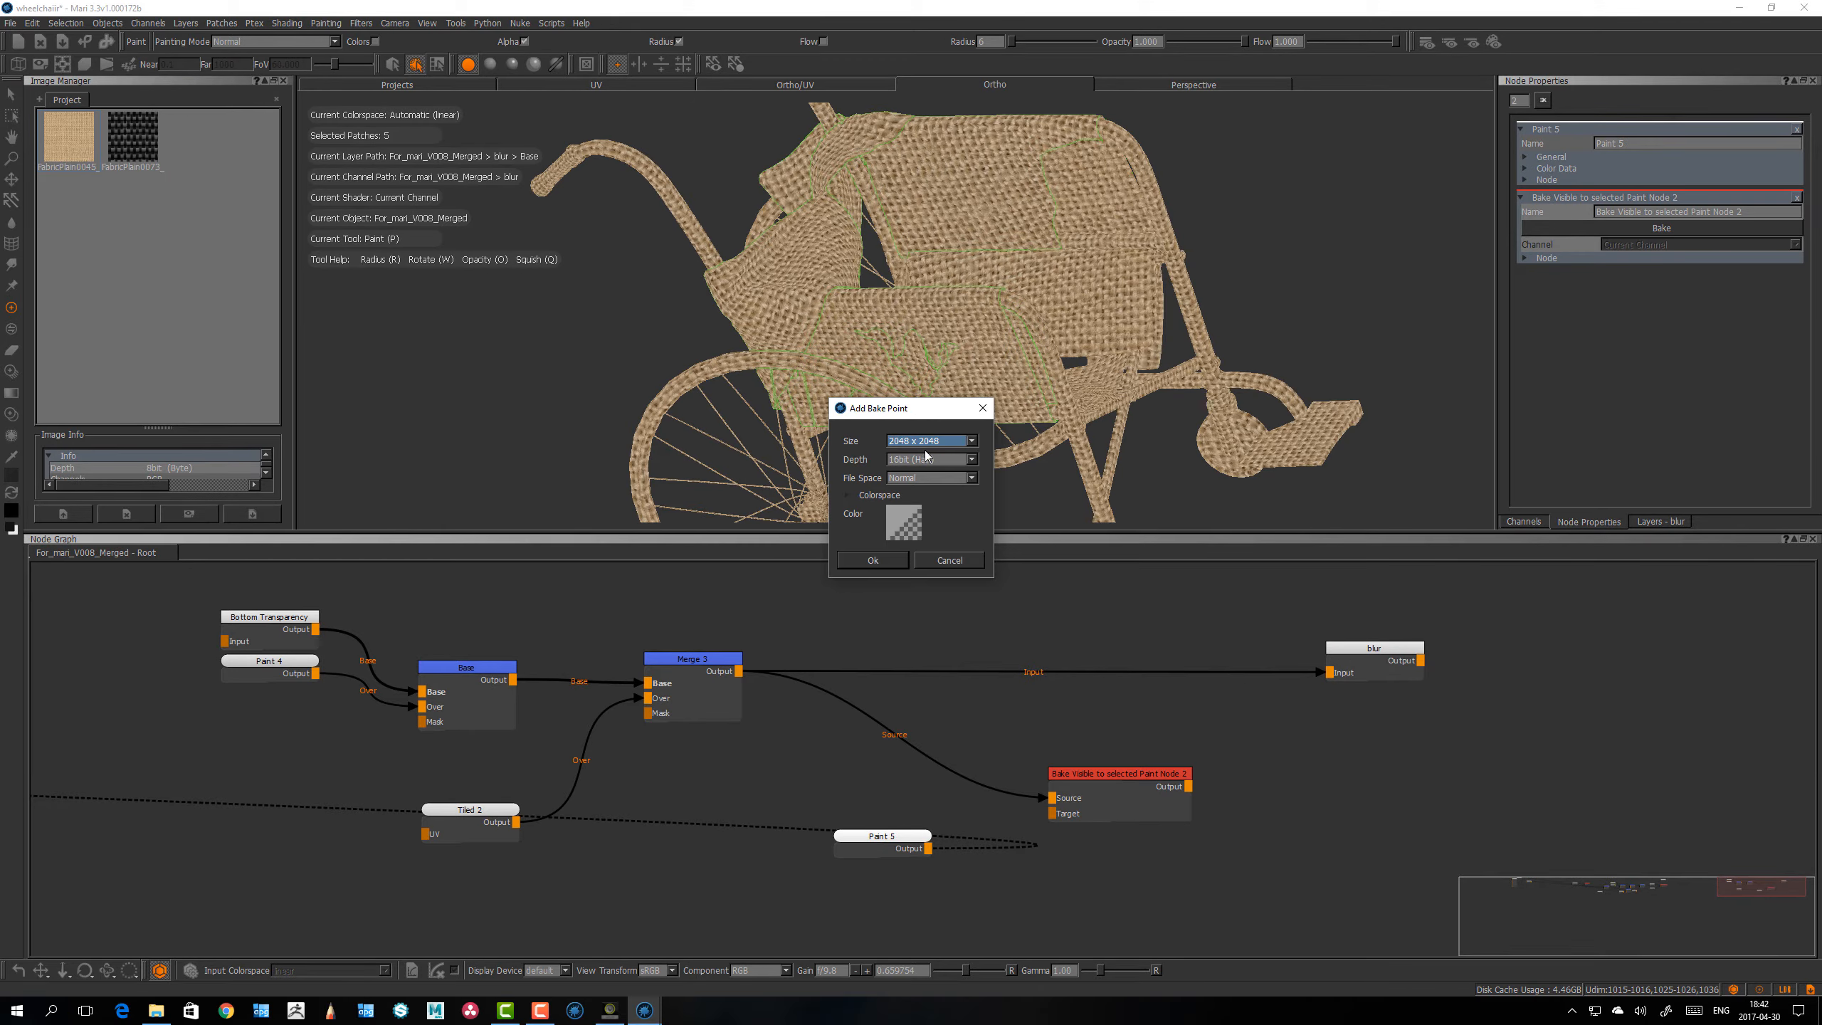
left_click(872, 560)
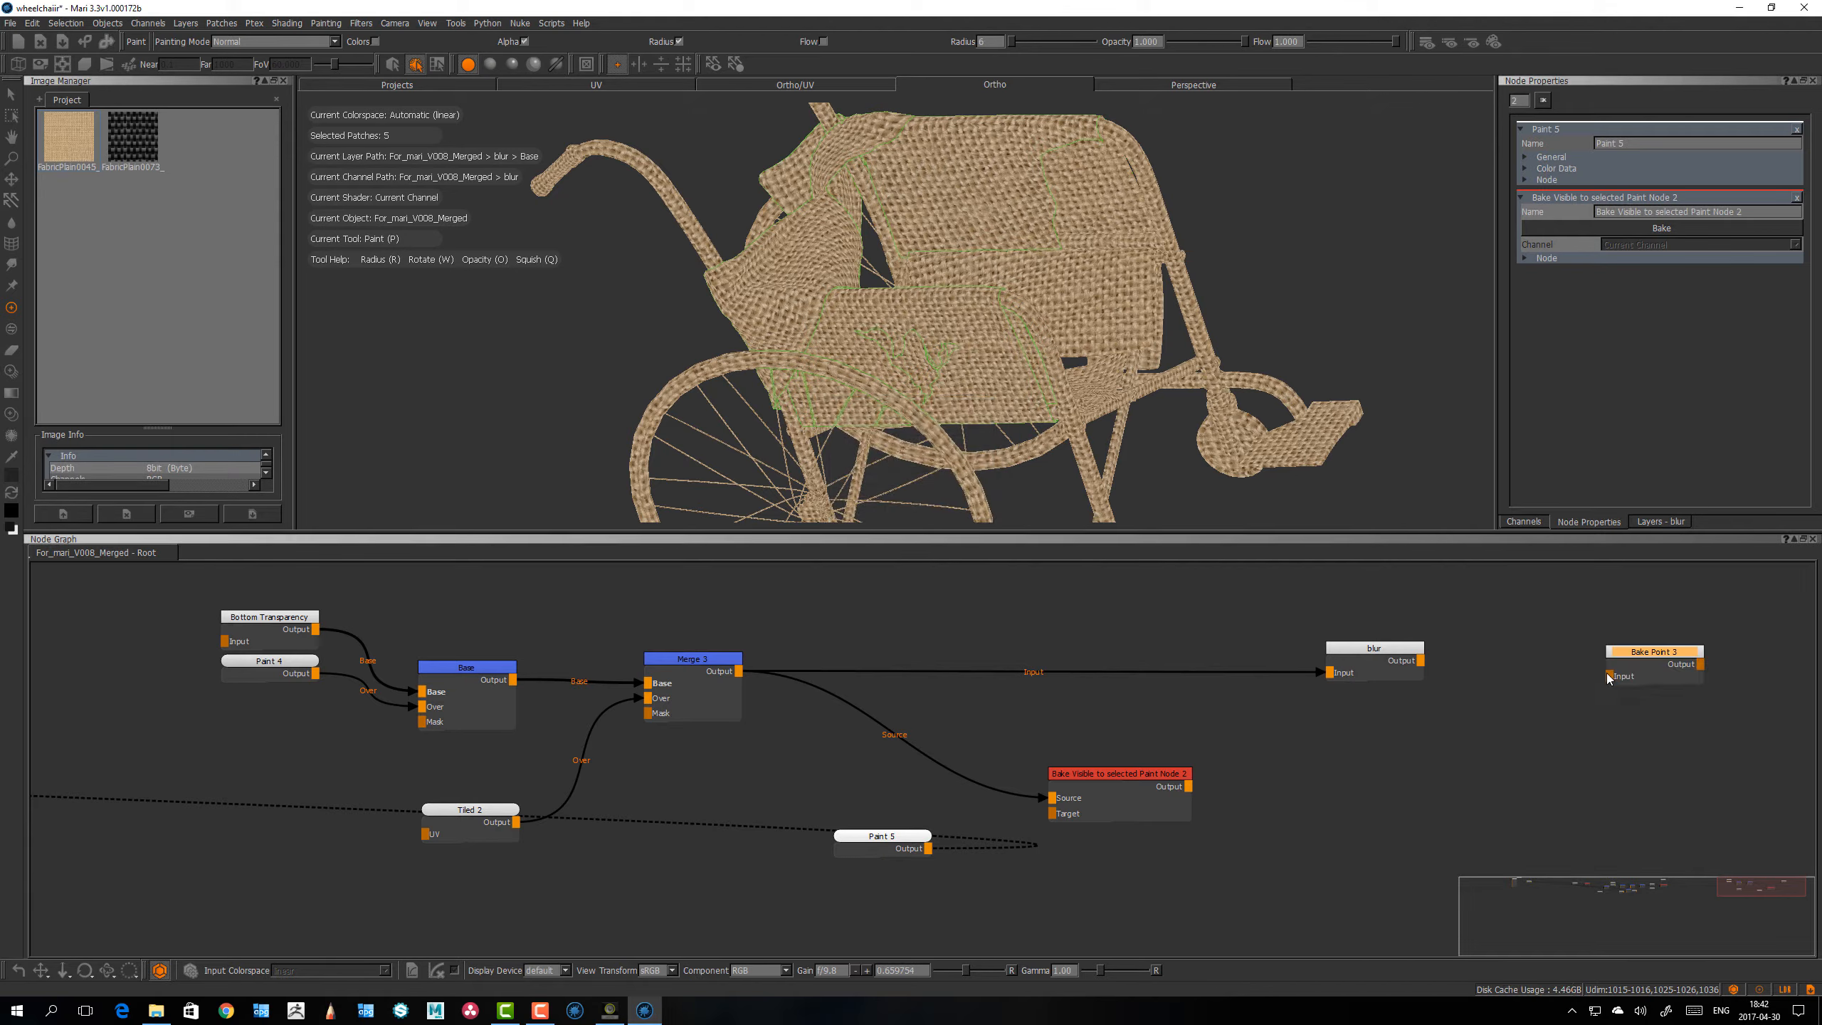
Step: Wire blur's Output to the Bake Point's Input, align the Bake Point node and open its properties
left_click_drag(1607, 675, 1421, 661)
left_click_drag(1624, 657, 1664, 644)
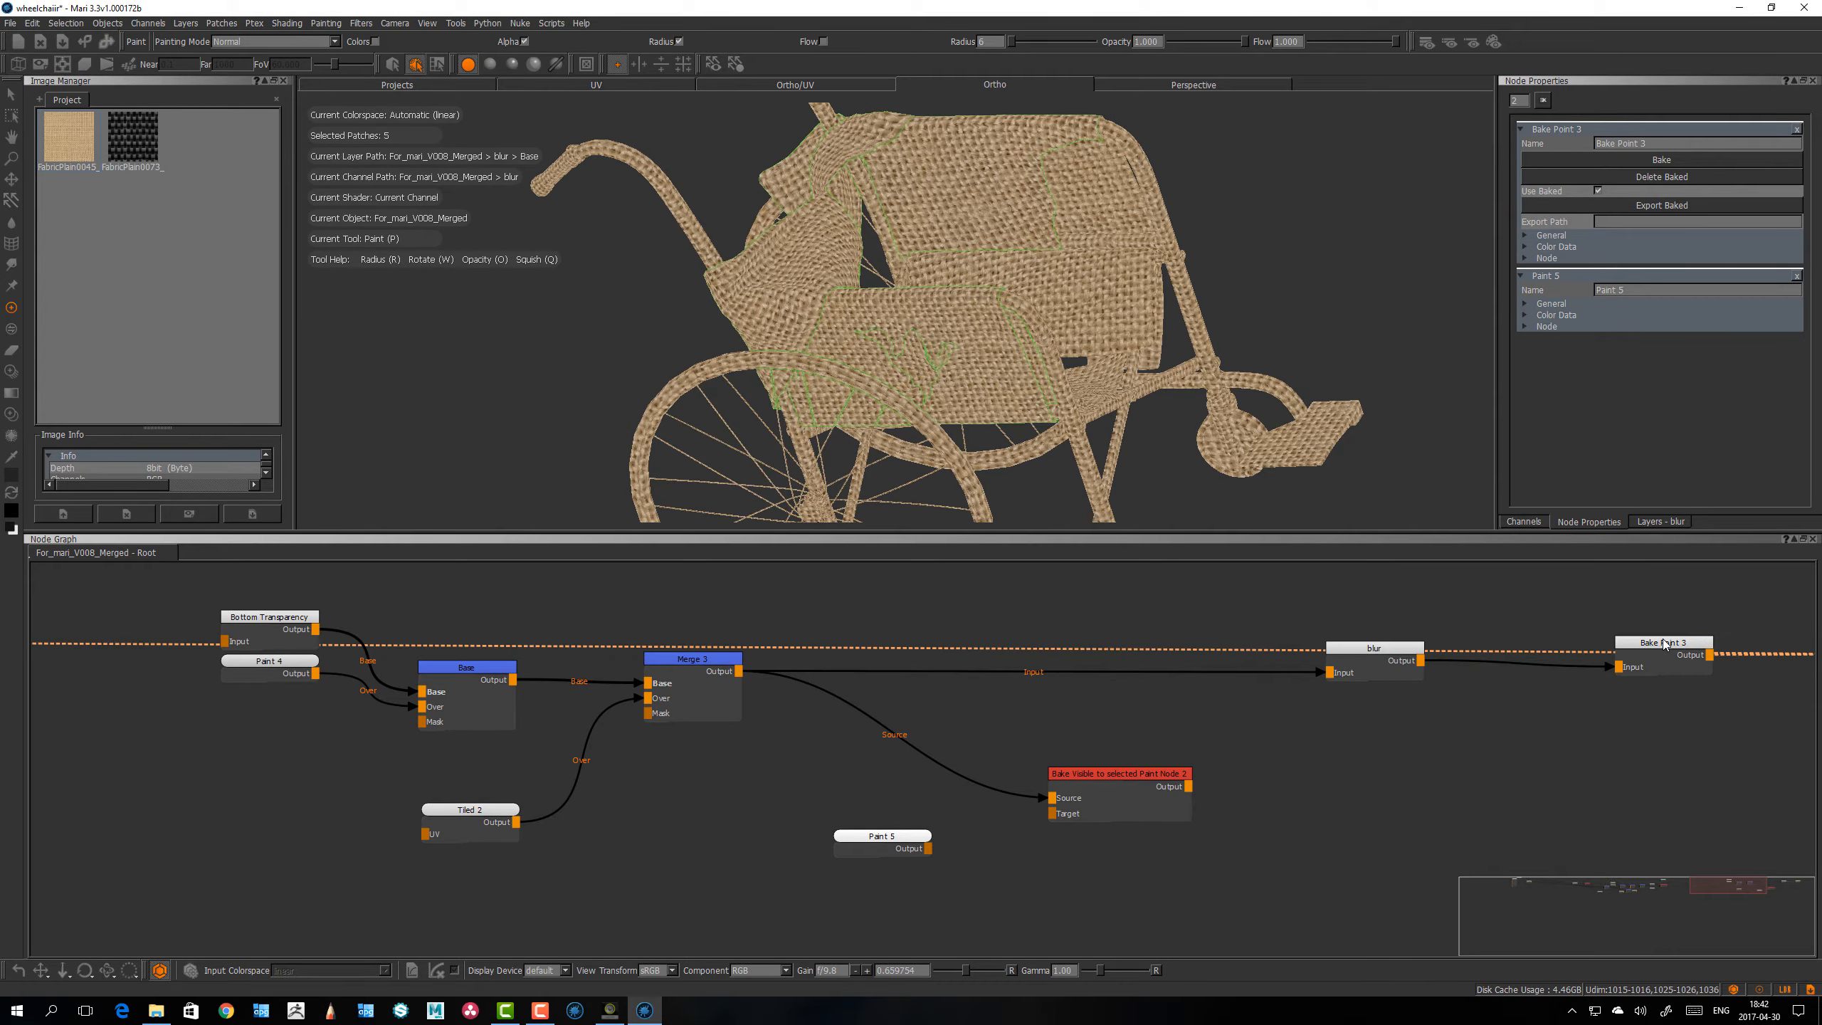
left_click_drag(1664, 644, 1665, 639)
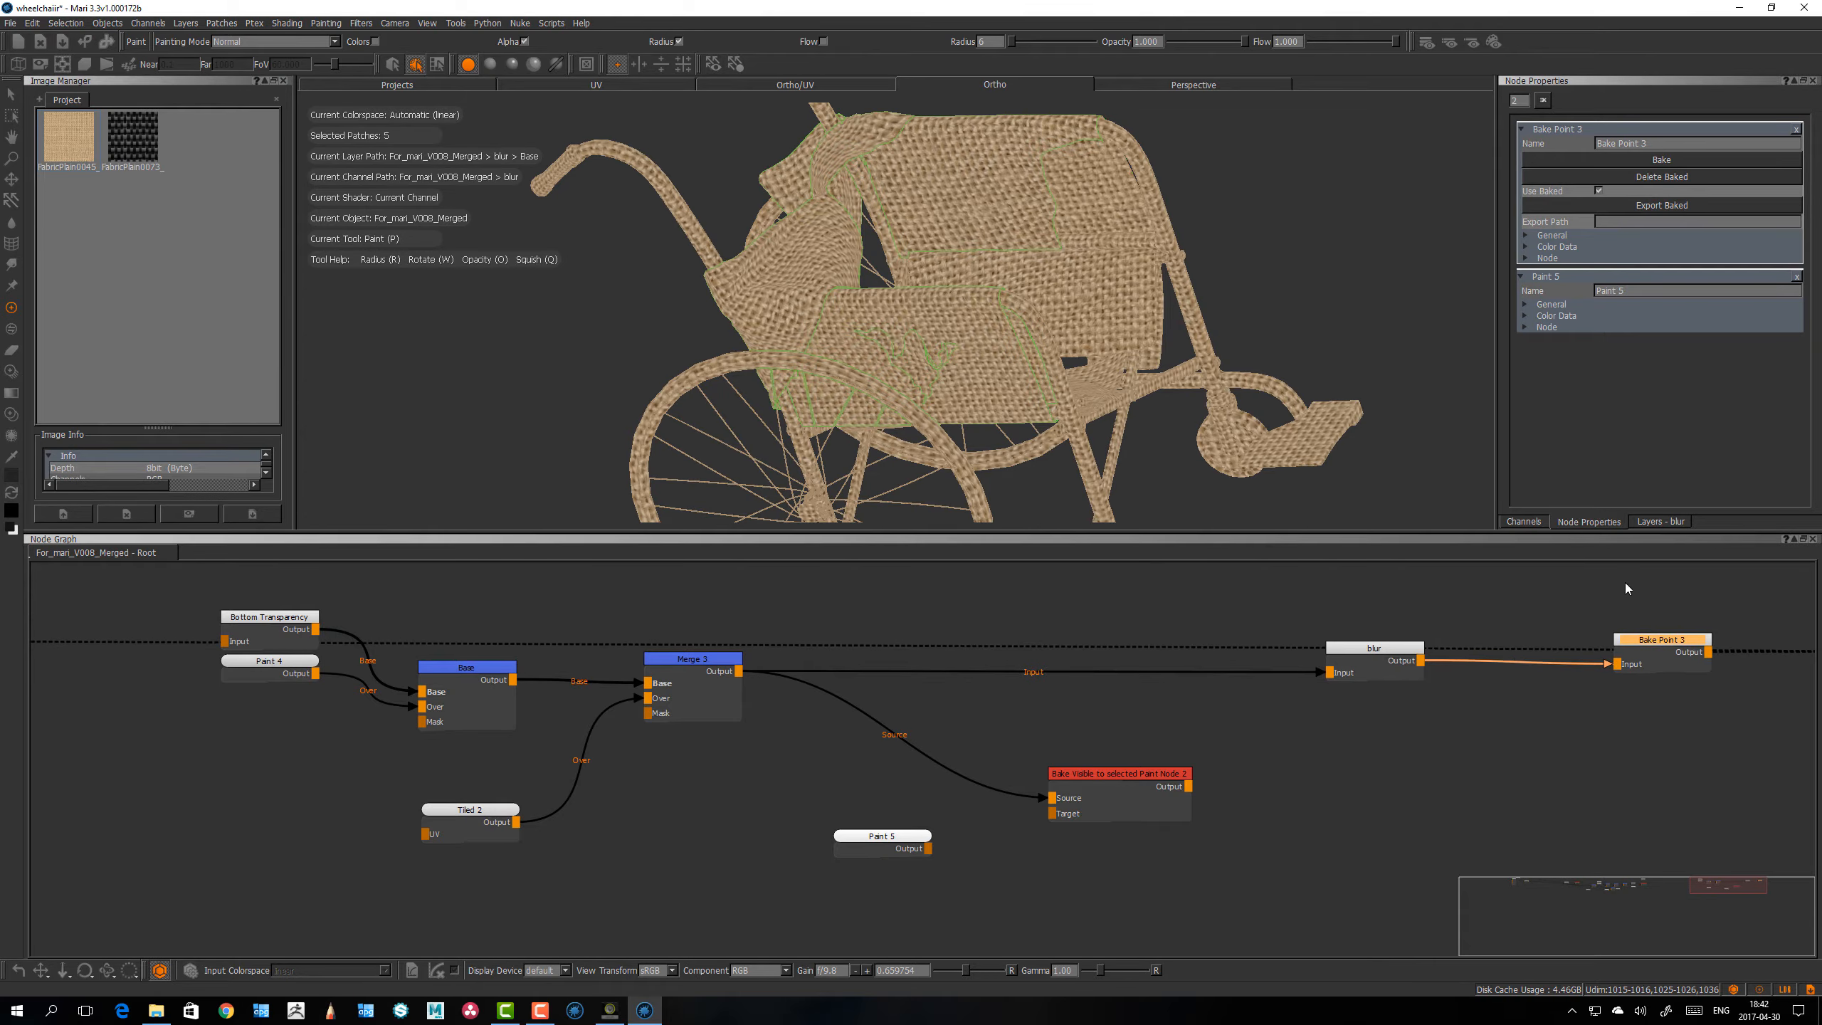
Step: Open the baked Paint node's properties and place the node close beside the Bake Visible to selected Paint Node
left_click(883, 838)
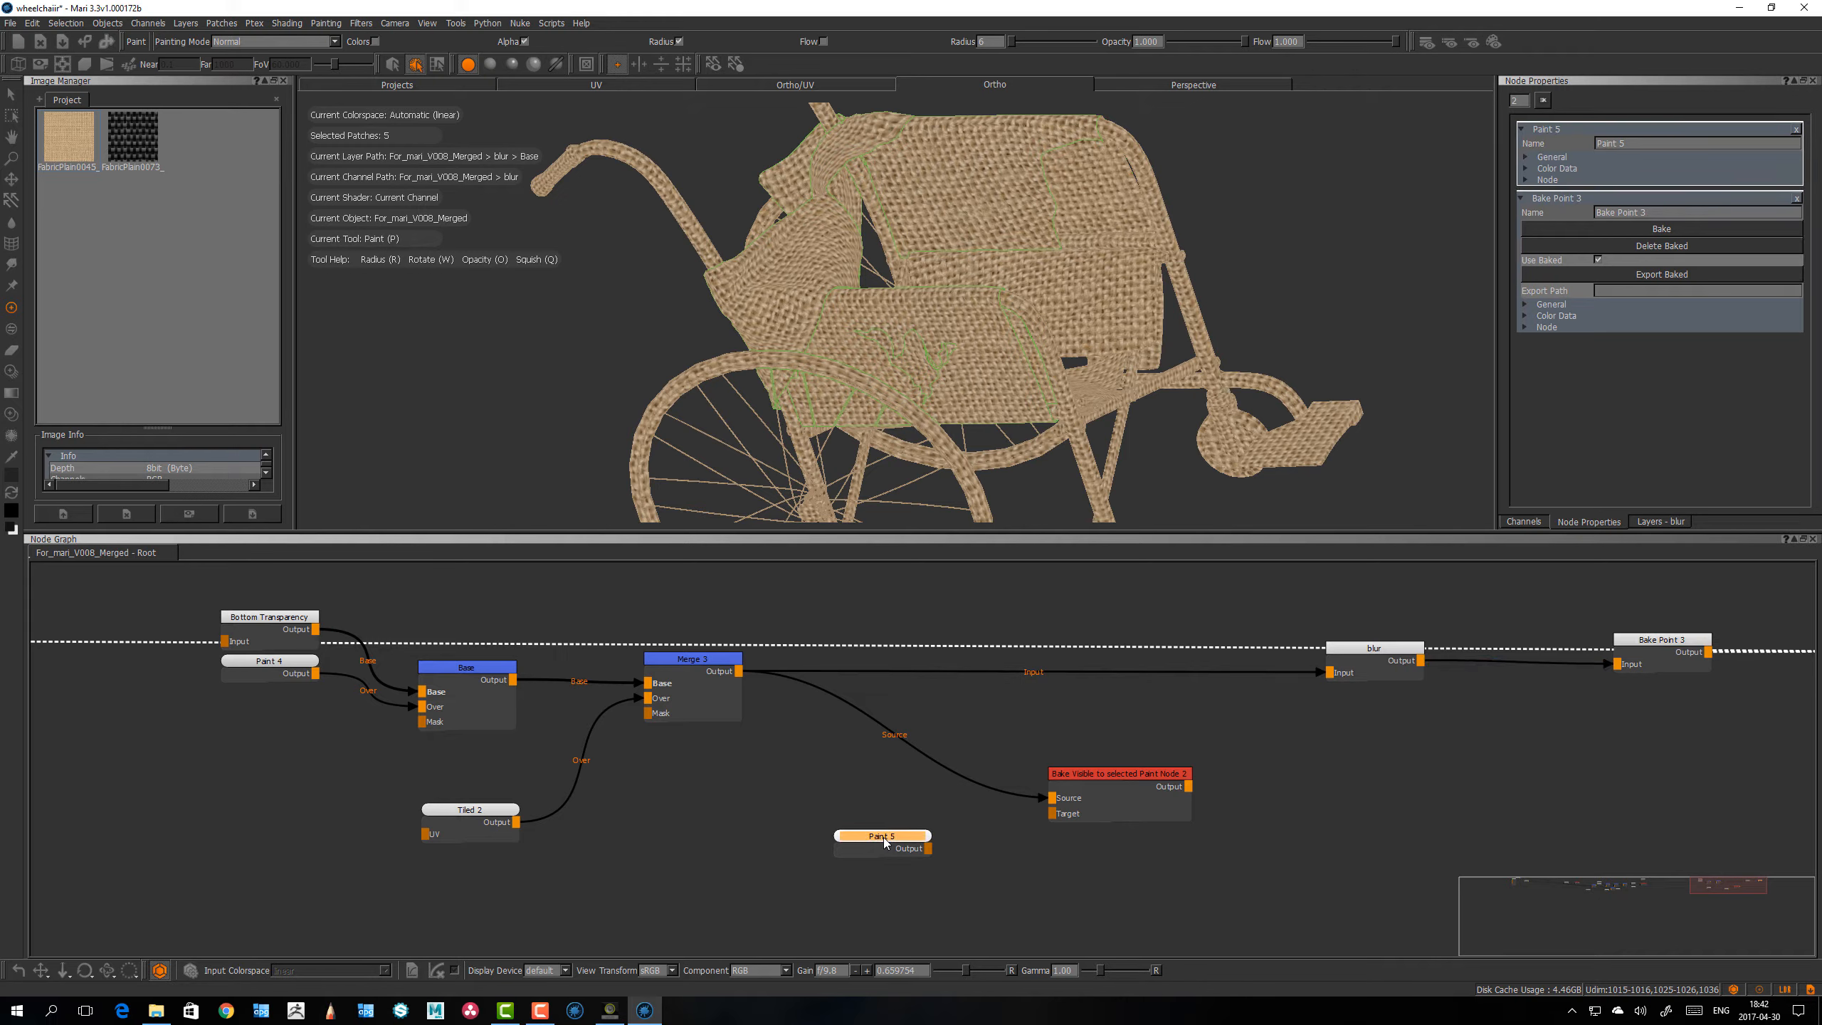
left_click_drag(1155, 777, 1155, 780)
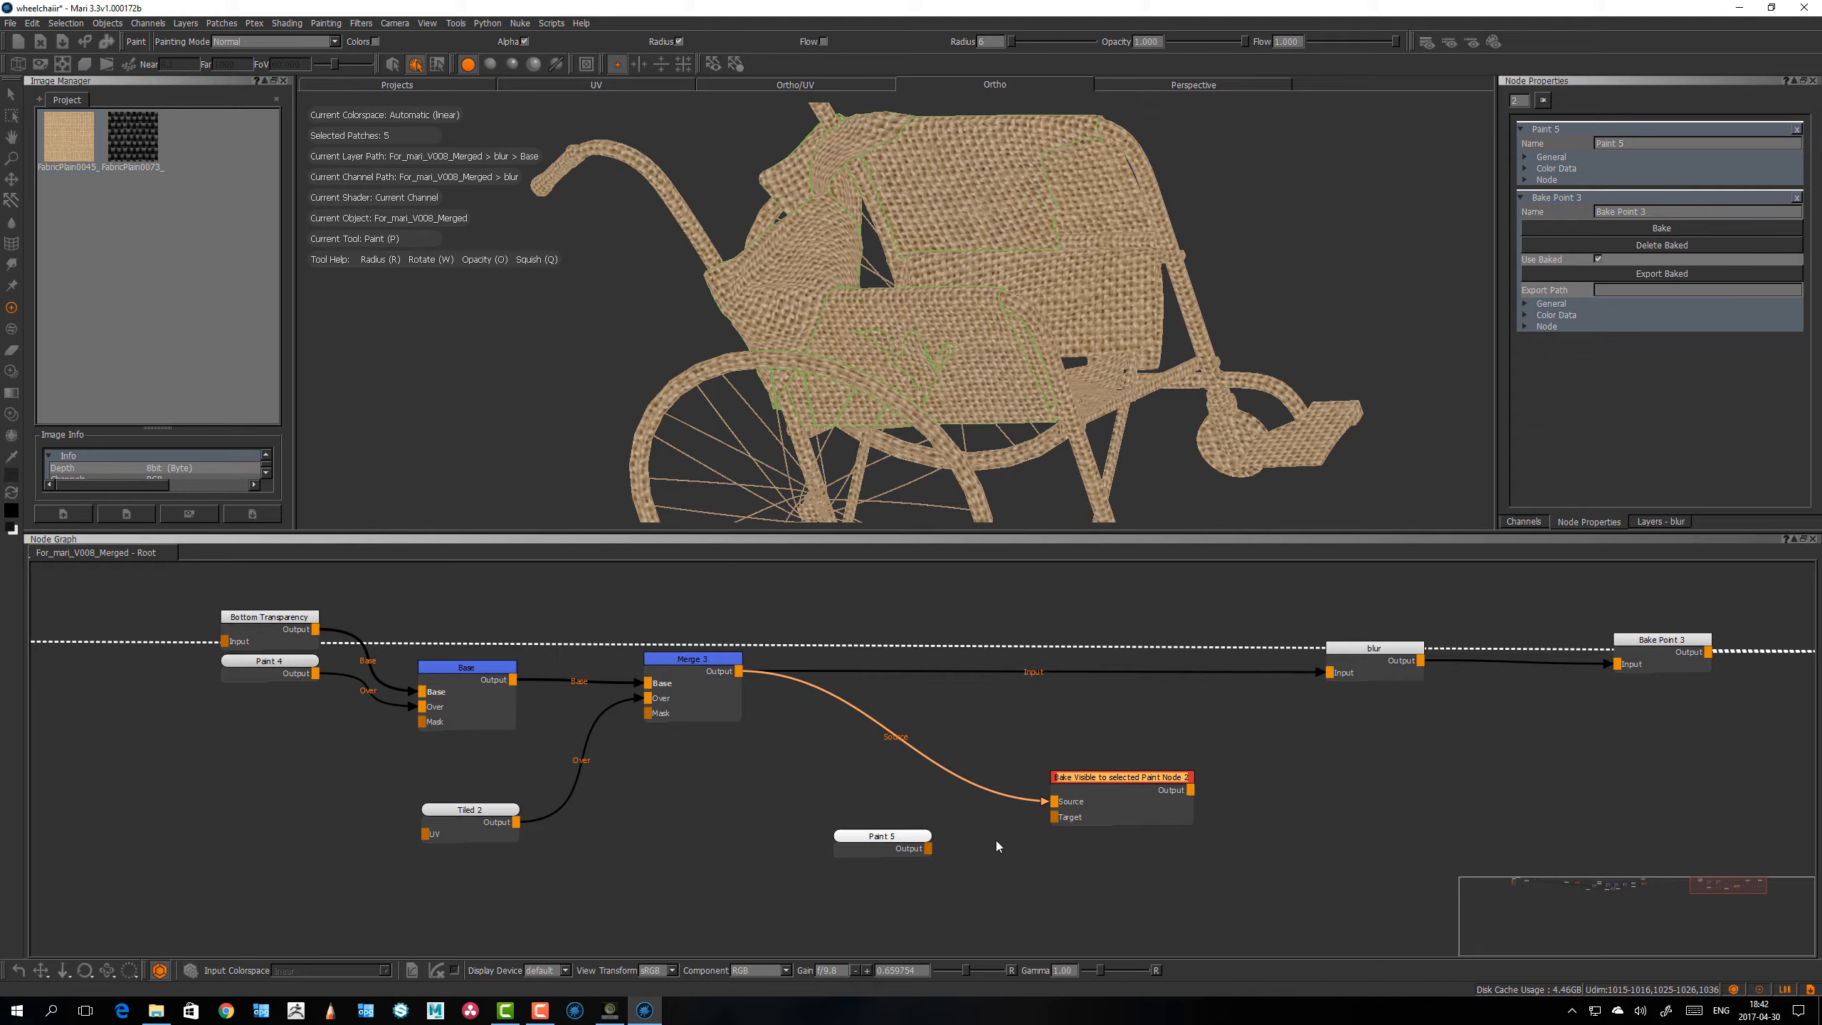
mouse_move(909, 846)
left_mouse_down()
mouse_move(931, 828)
mouse_move(916, 826)
left_mouse_up()
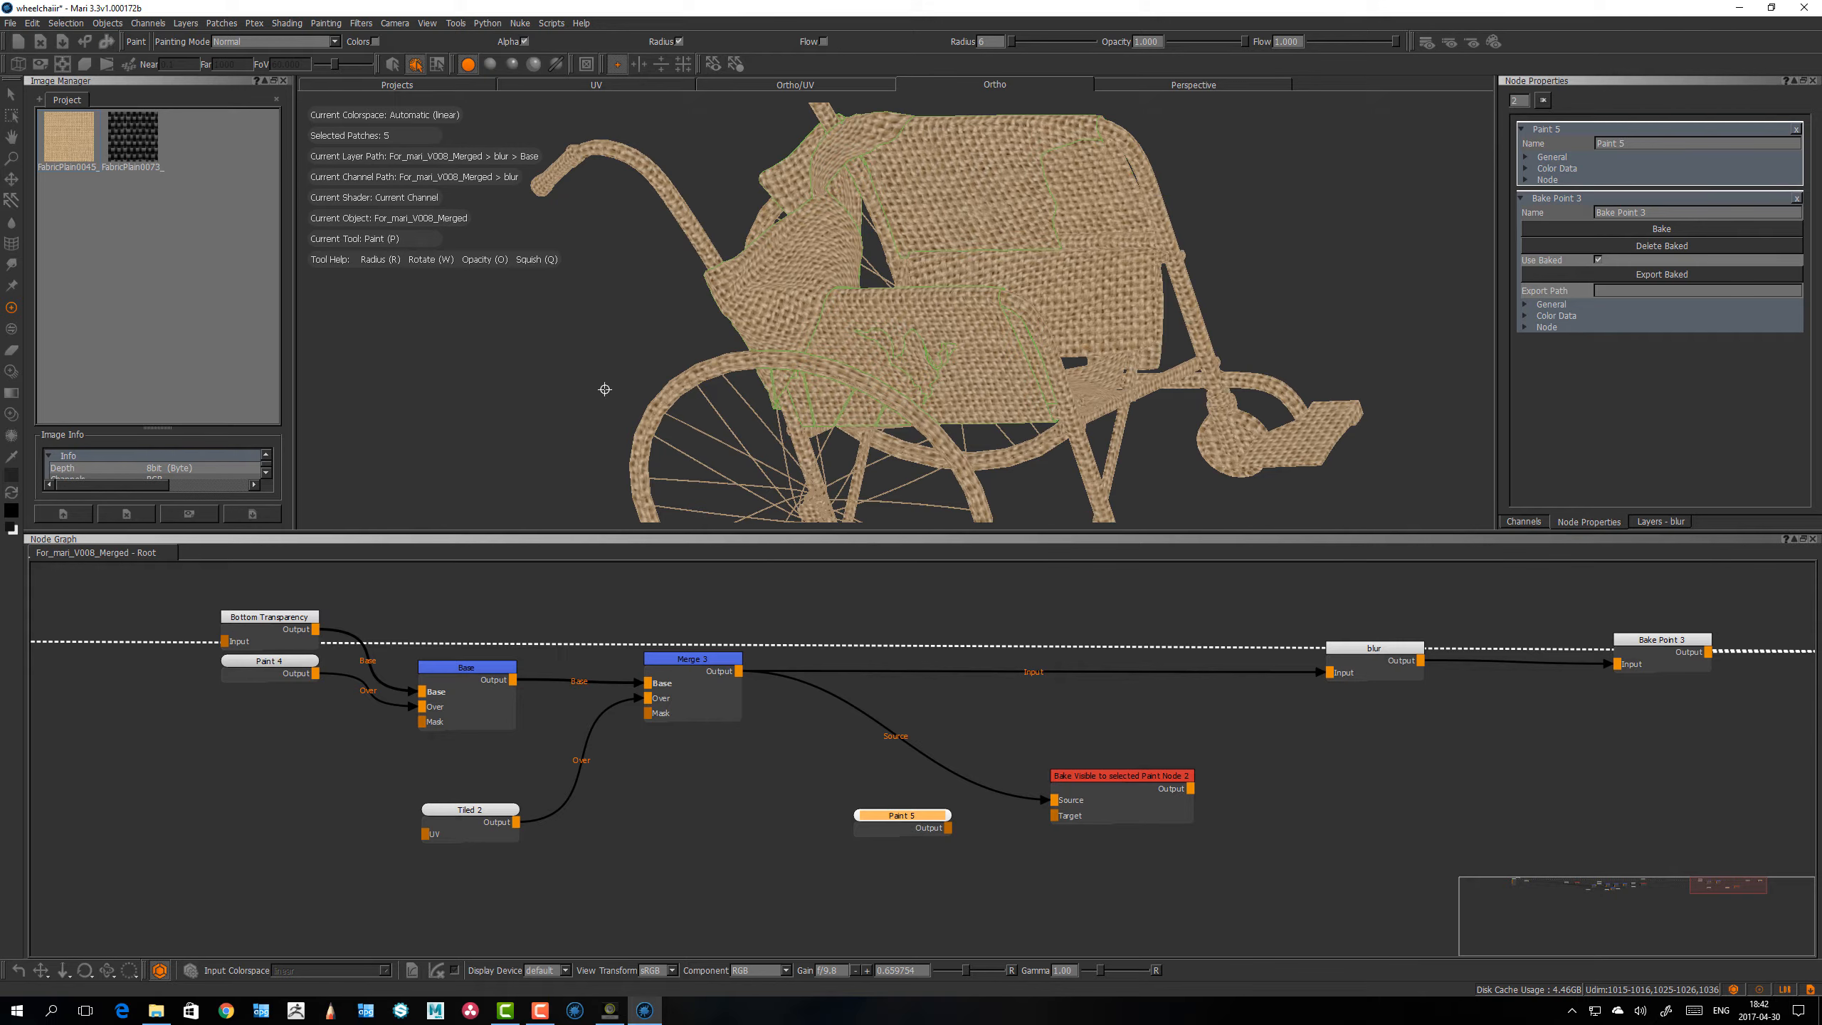
Step: Select all patches of the wheelchair with the Select tool by lassoing the whole model
left_click(11, 93)
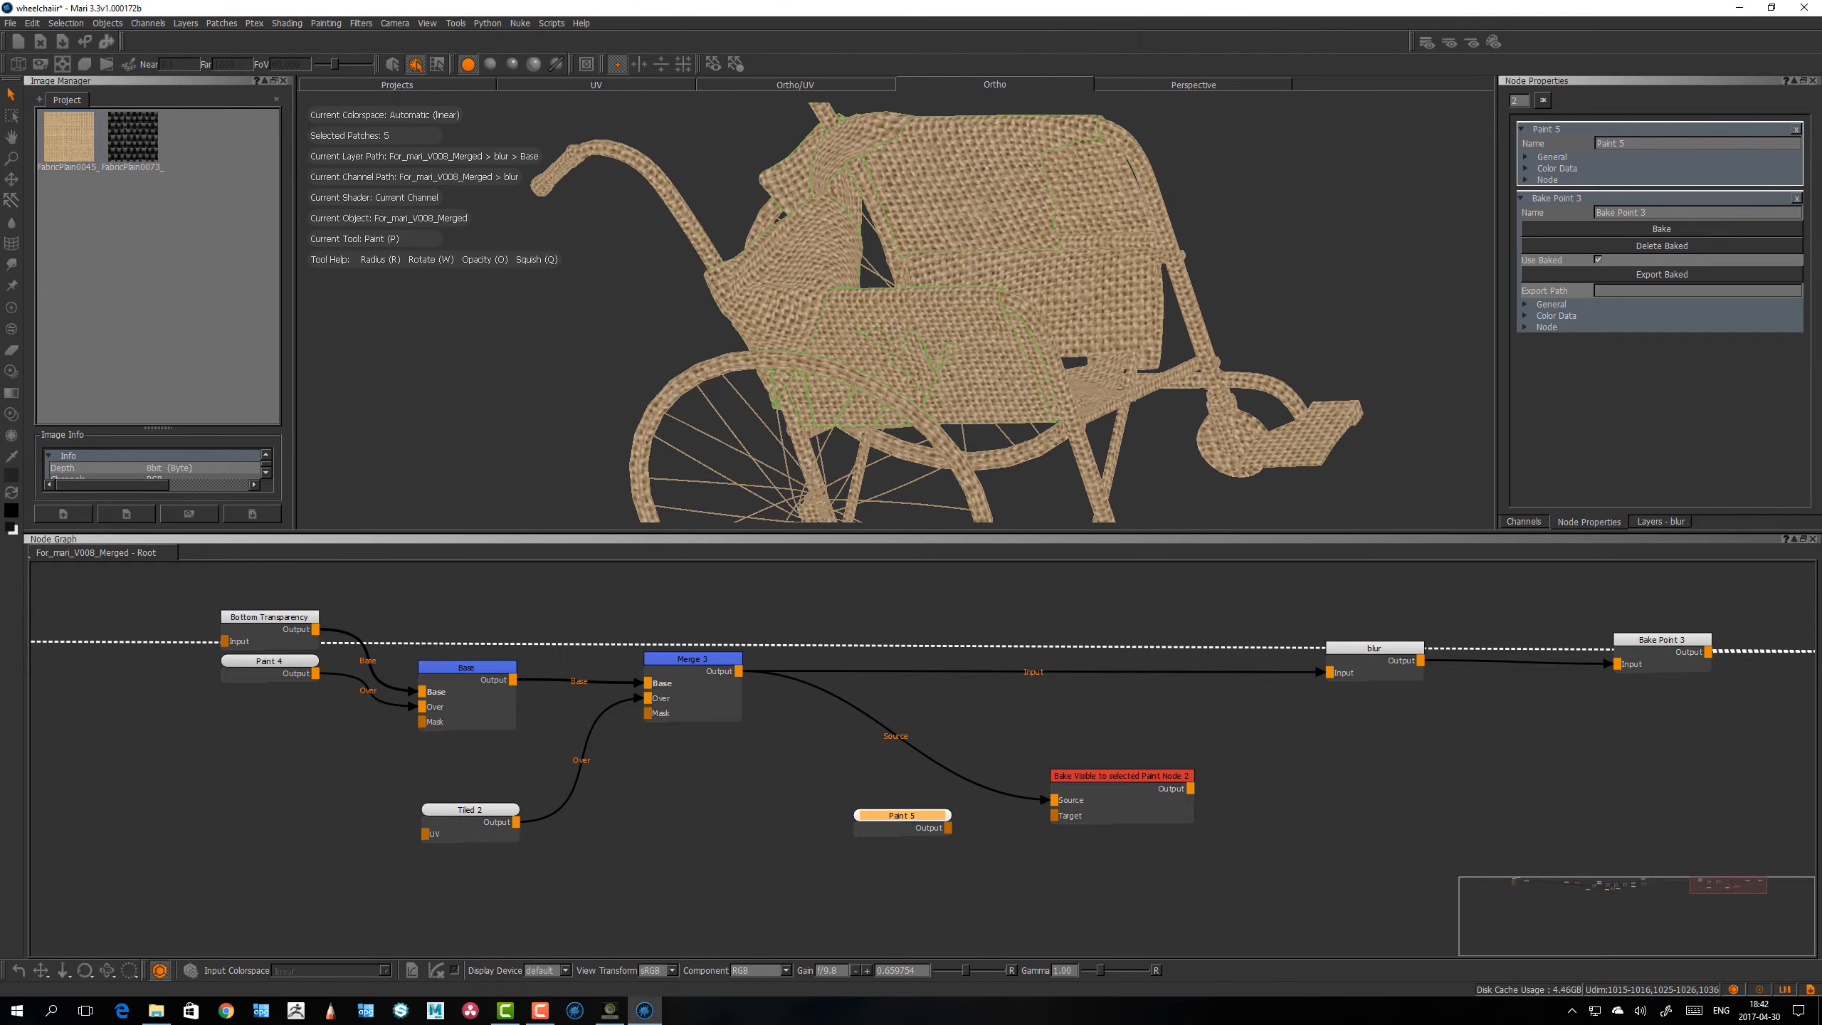
scroll(948, 271, "down", 3)
left_click_drag(667, 164, 1148, 294)
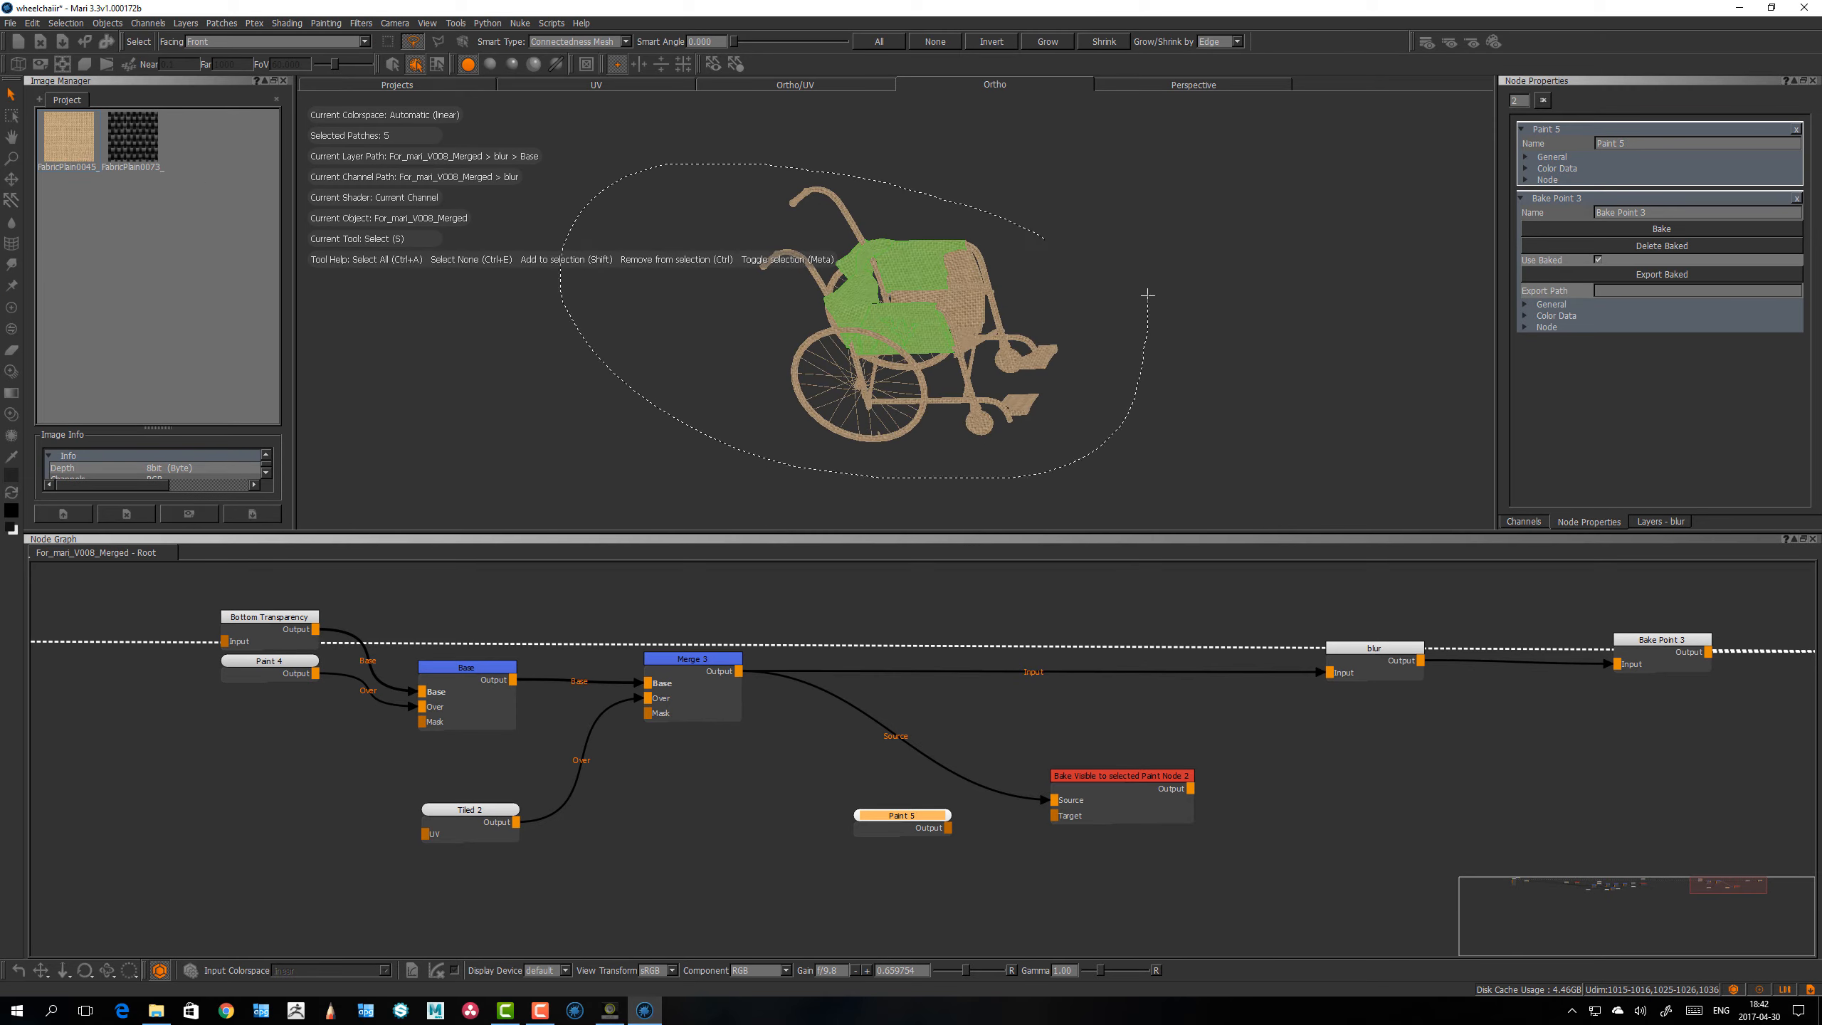
left_click_drag(947, 398, 785, 480, "alt")
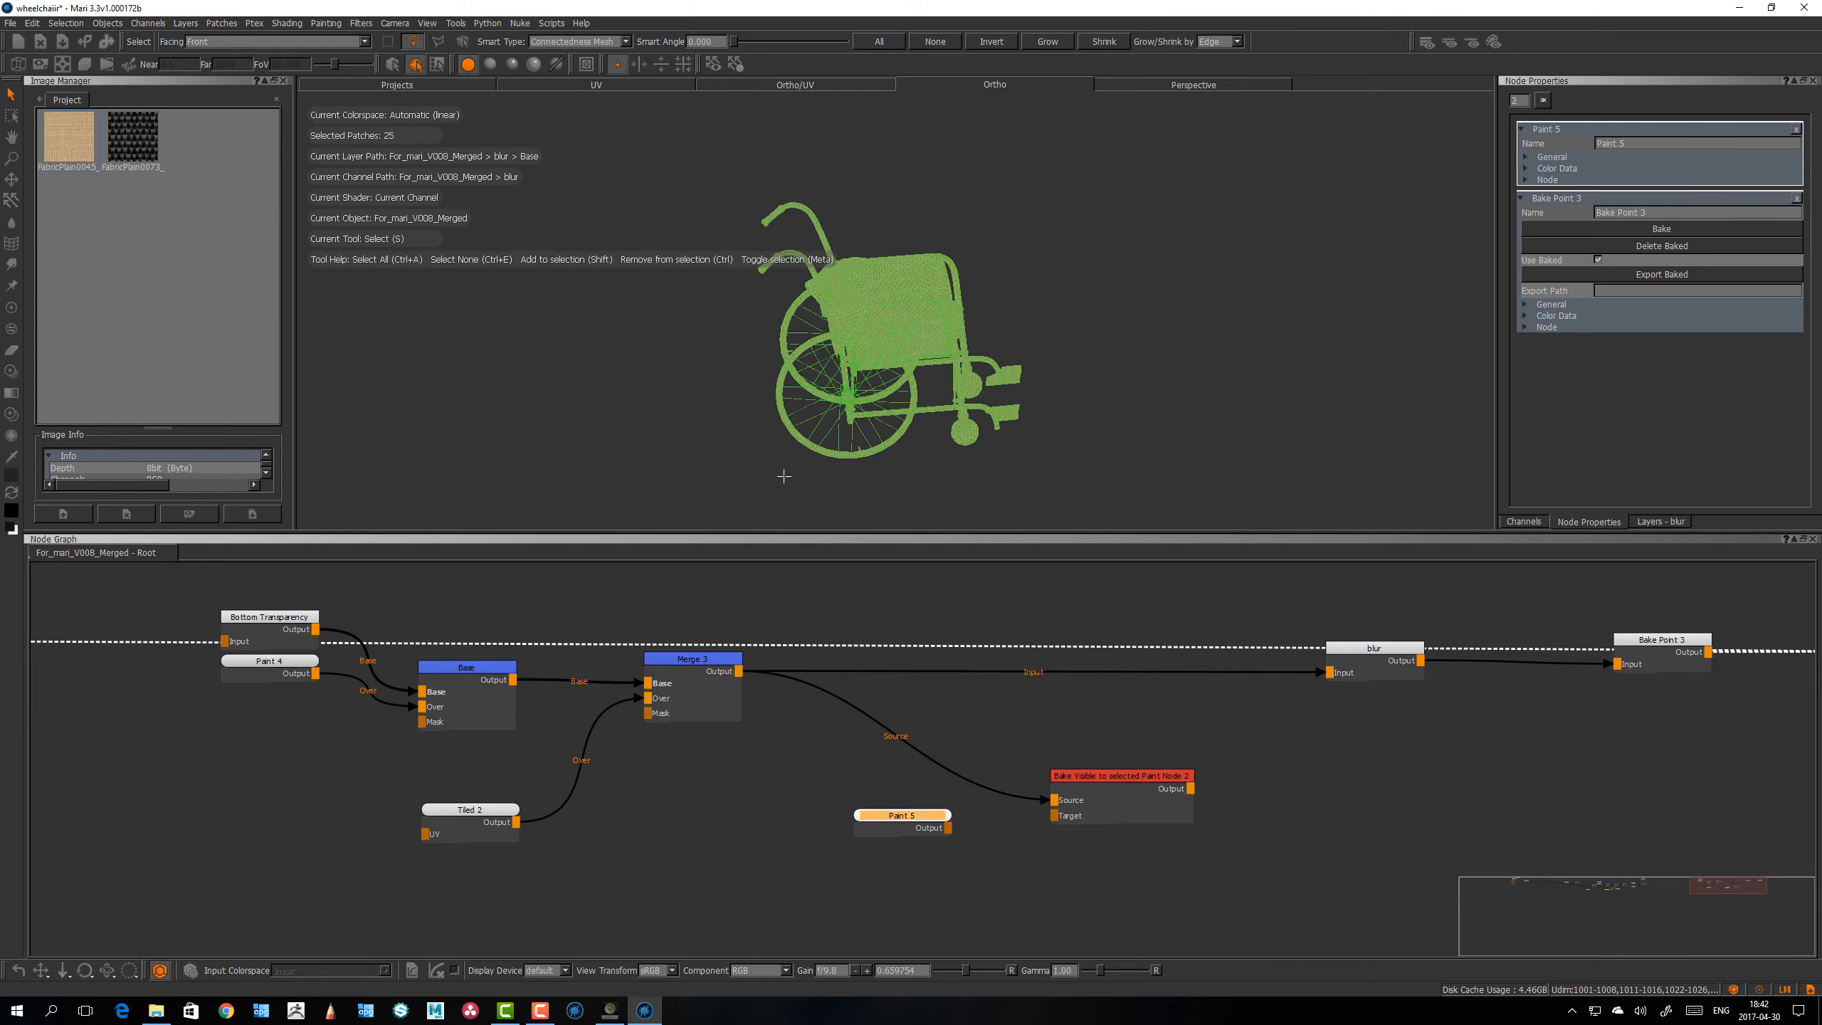
right_click_drag(785, 479, 1032, 465, "alt")
left_click_drag(1033, 465, 932, 414, "alt")
right_click_drag(932, 414, 976, 416, "alt")
mouse_move(976, 416)
left_mouse_down("alt")
mouse_move(930, 412)
mouse_move(903, 433)
left_mouse_up("alt")
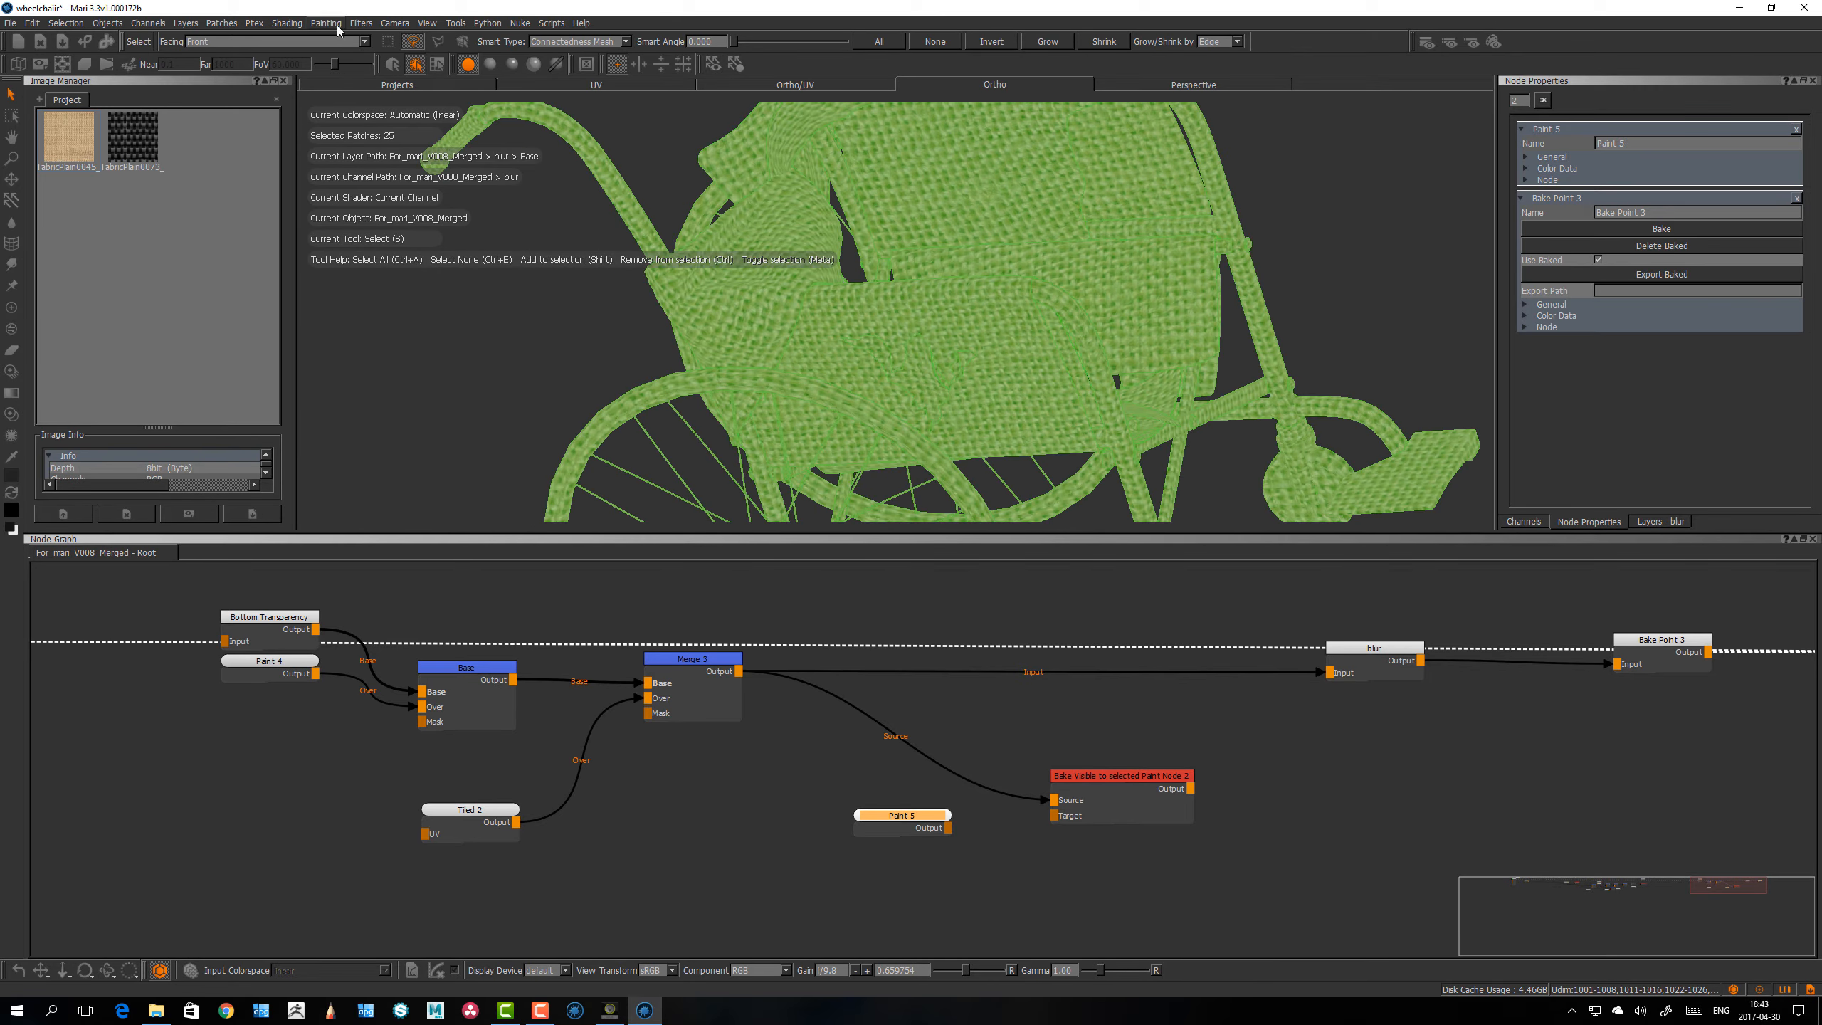
Step: Apply a Gaussian blur with amount 1.000 and radius 25.000 to the selected patches of the current paint target, and clear the selection
left_click(359, 23)
mouse_move(390, 76)
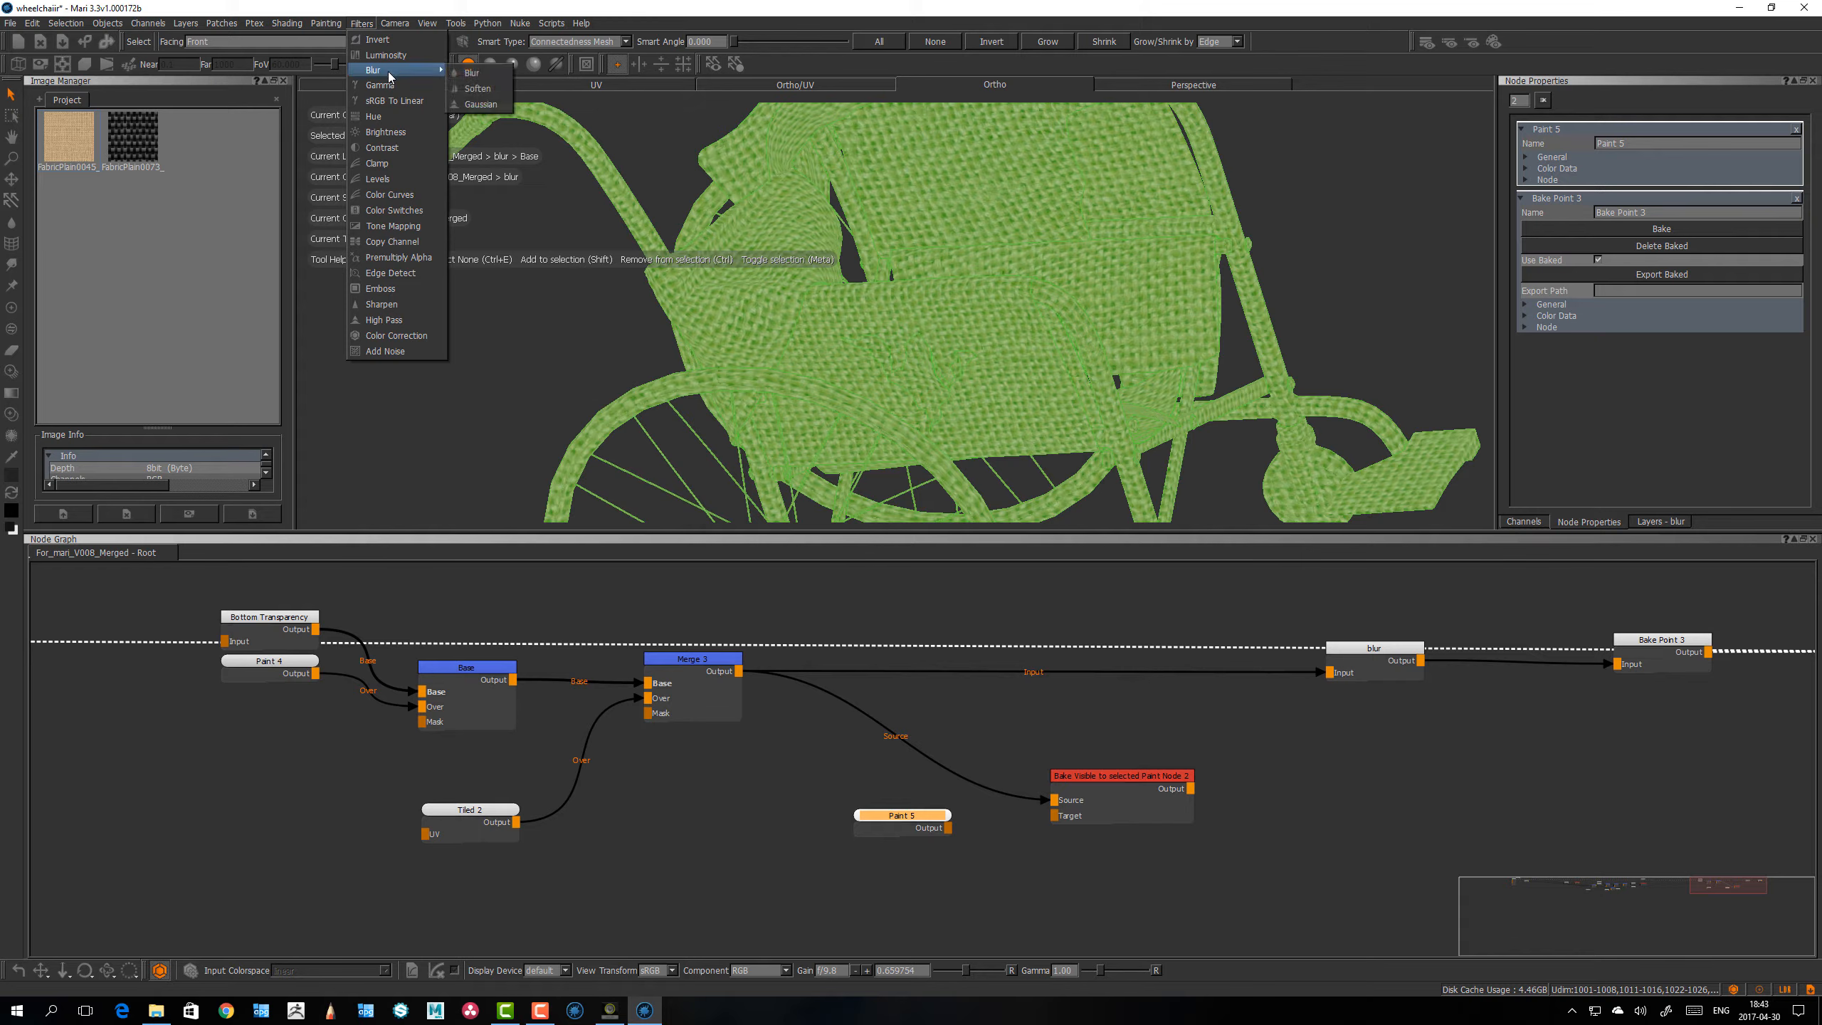
left_click(479, 104)
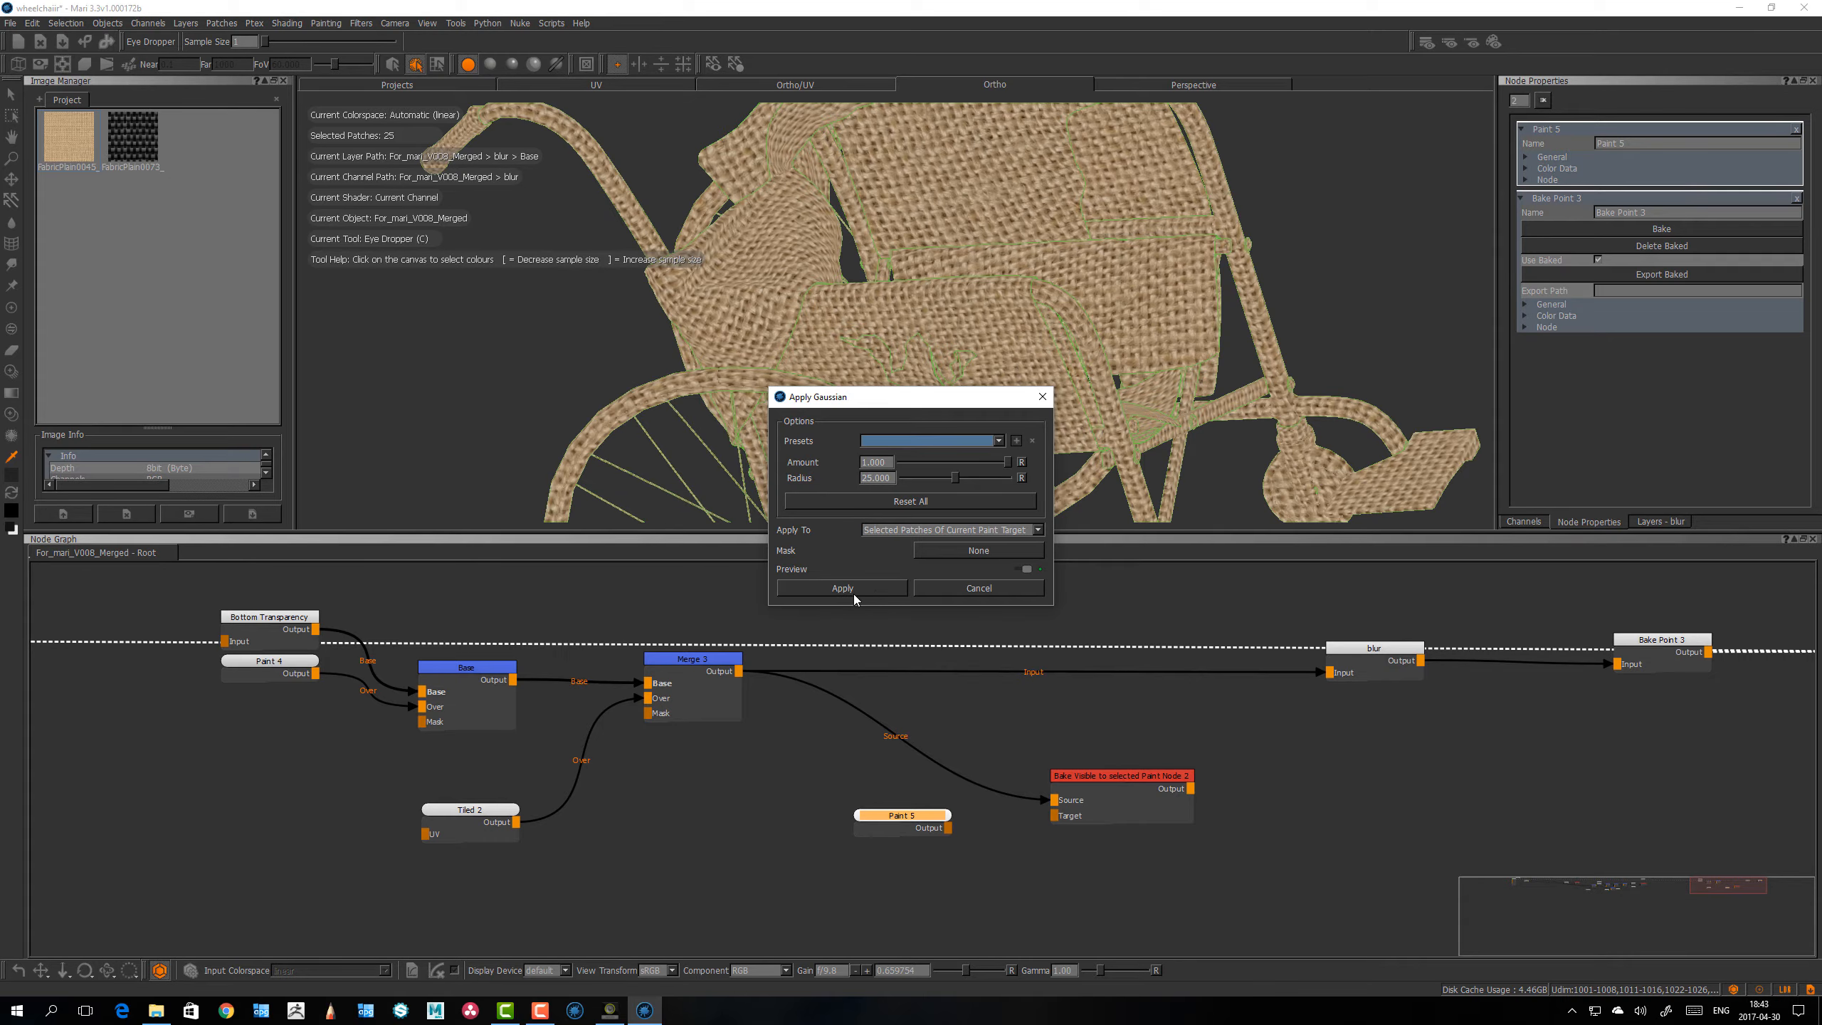
left_click(854, 594)
key("ctrl+e")
left_click_drag(977, 342, 944, 385, "alt")
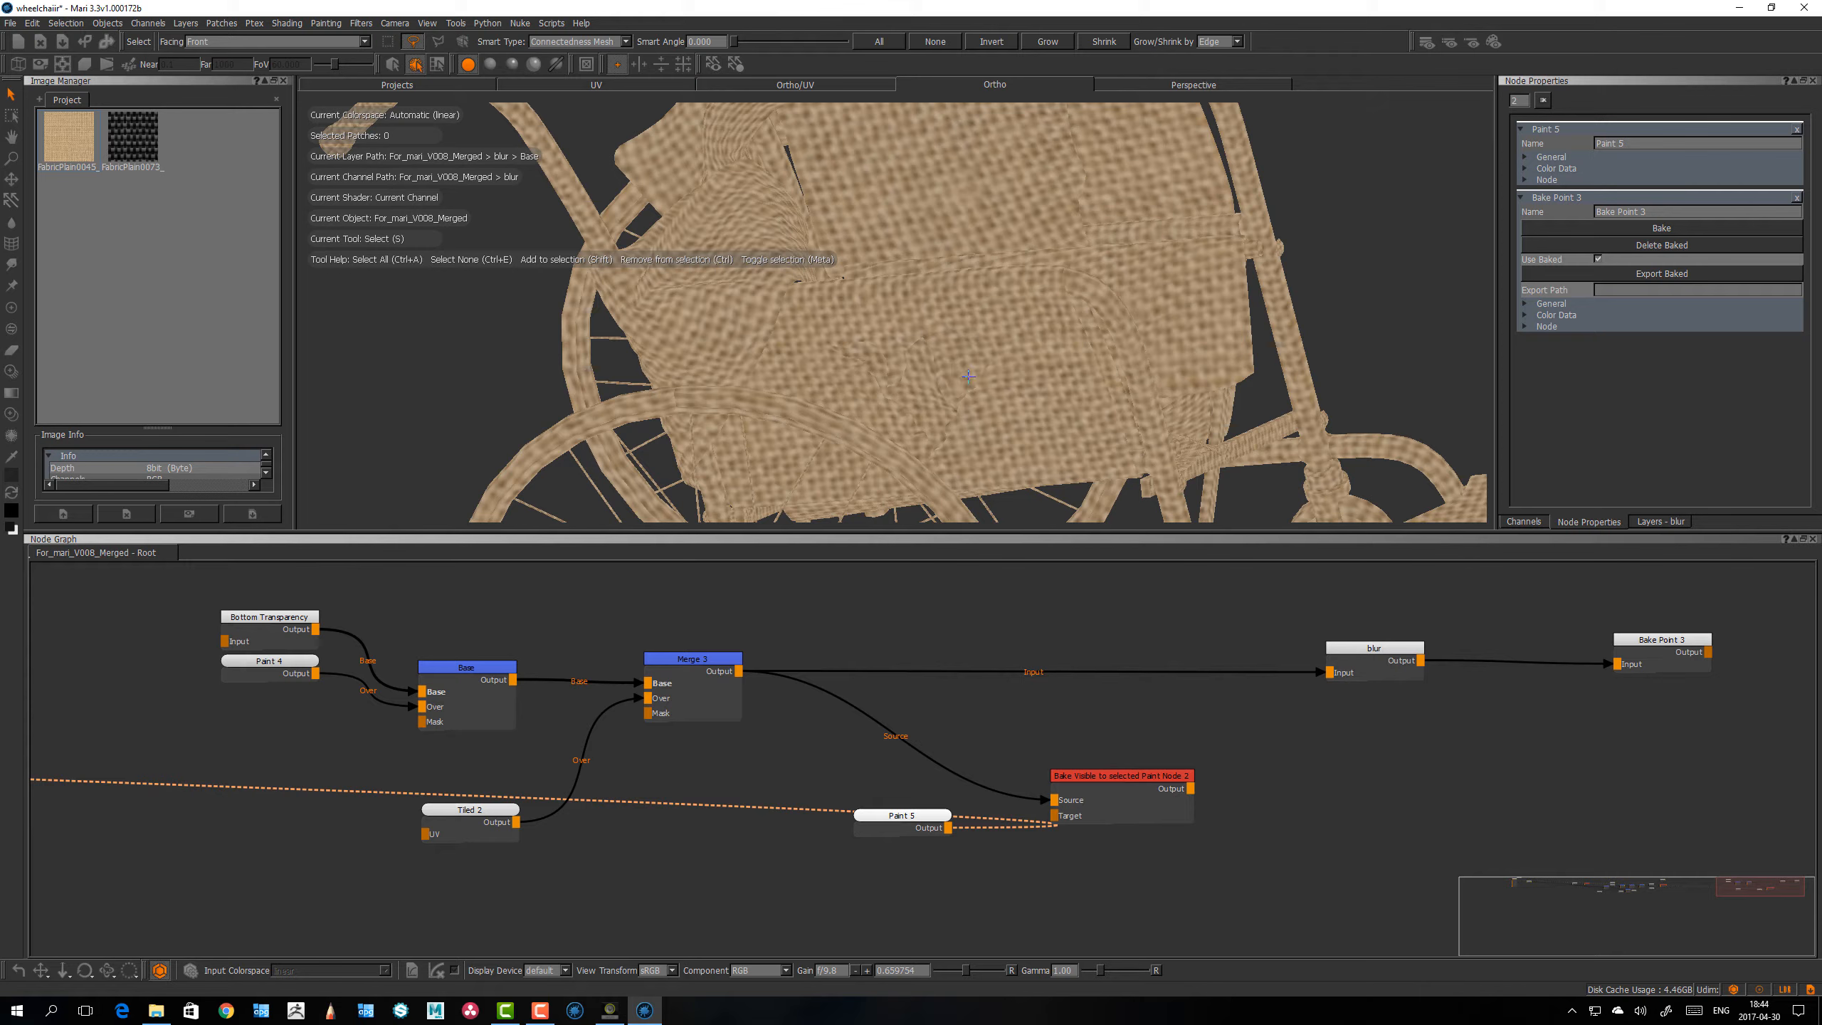
Step: Compare the bake node's and Merge node's results with the blurred Paint node in the viewport
left_click(1097, 776)
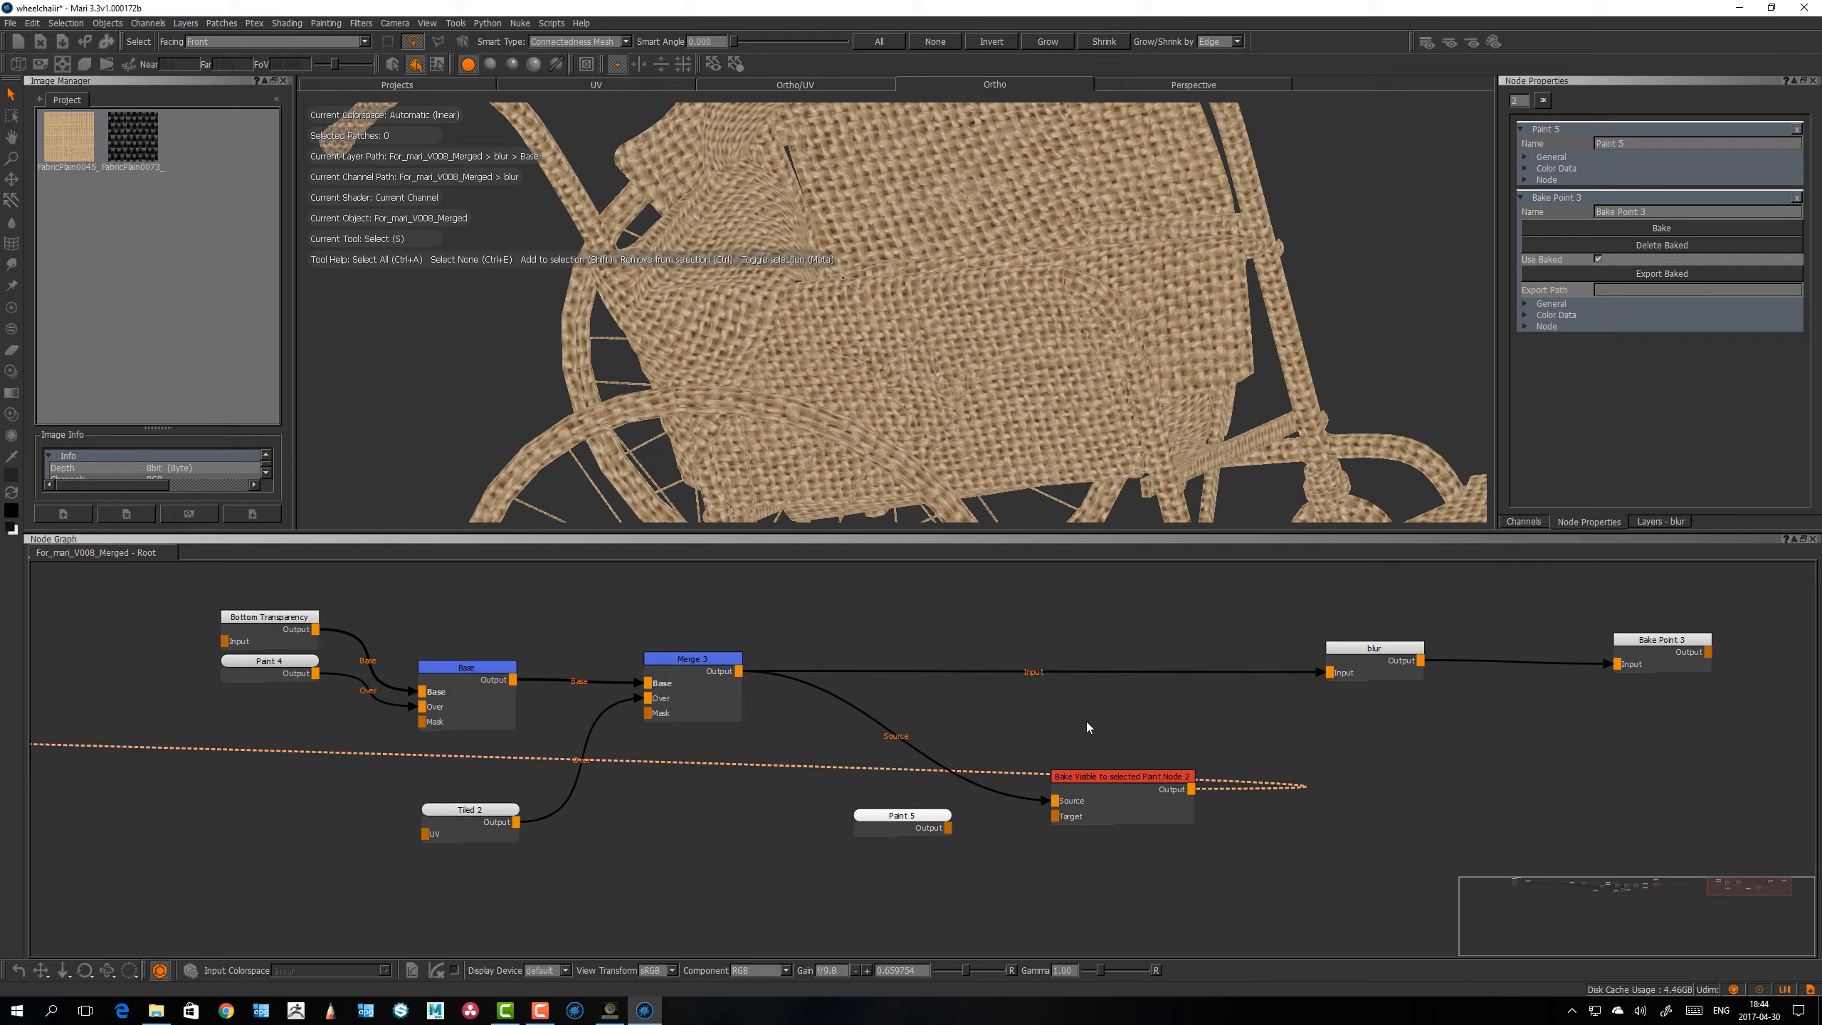
left_click(700, 661)
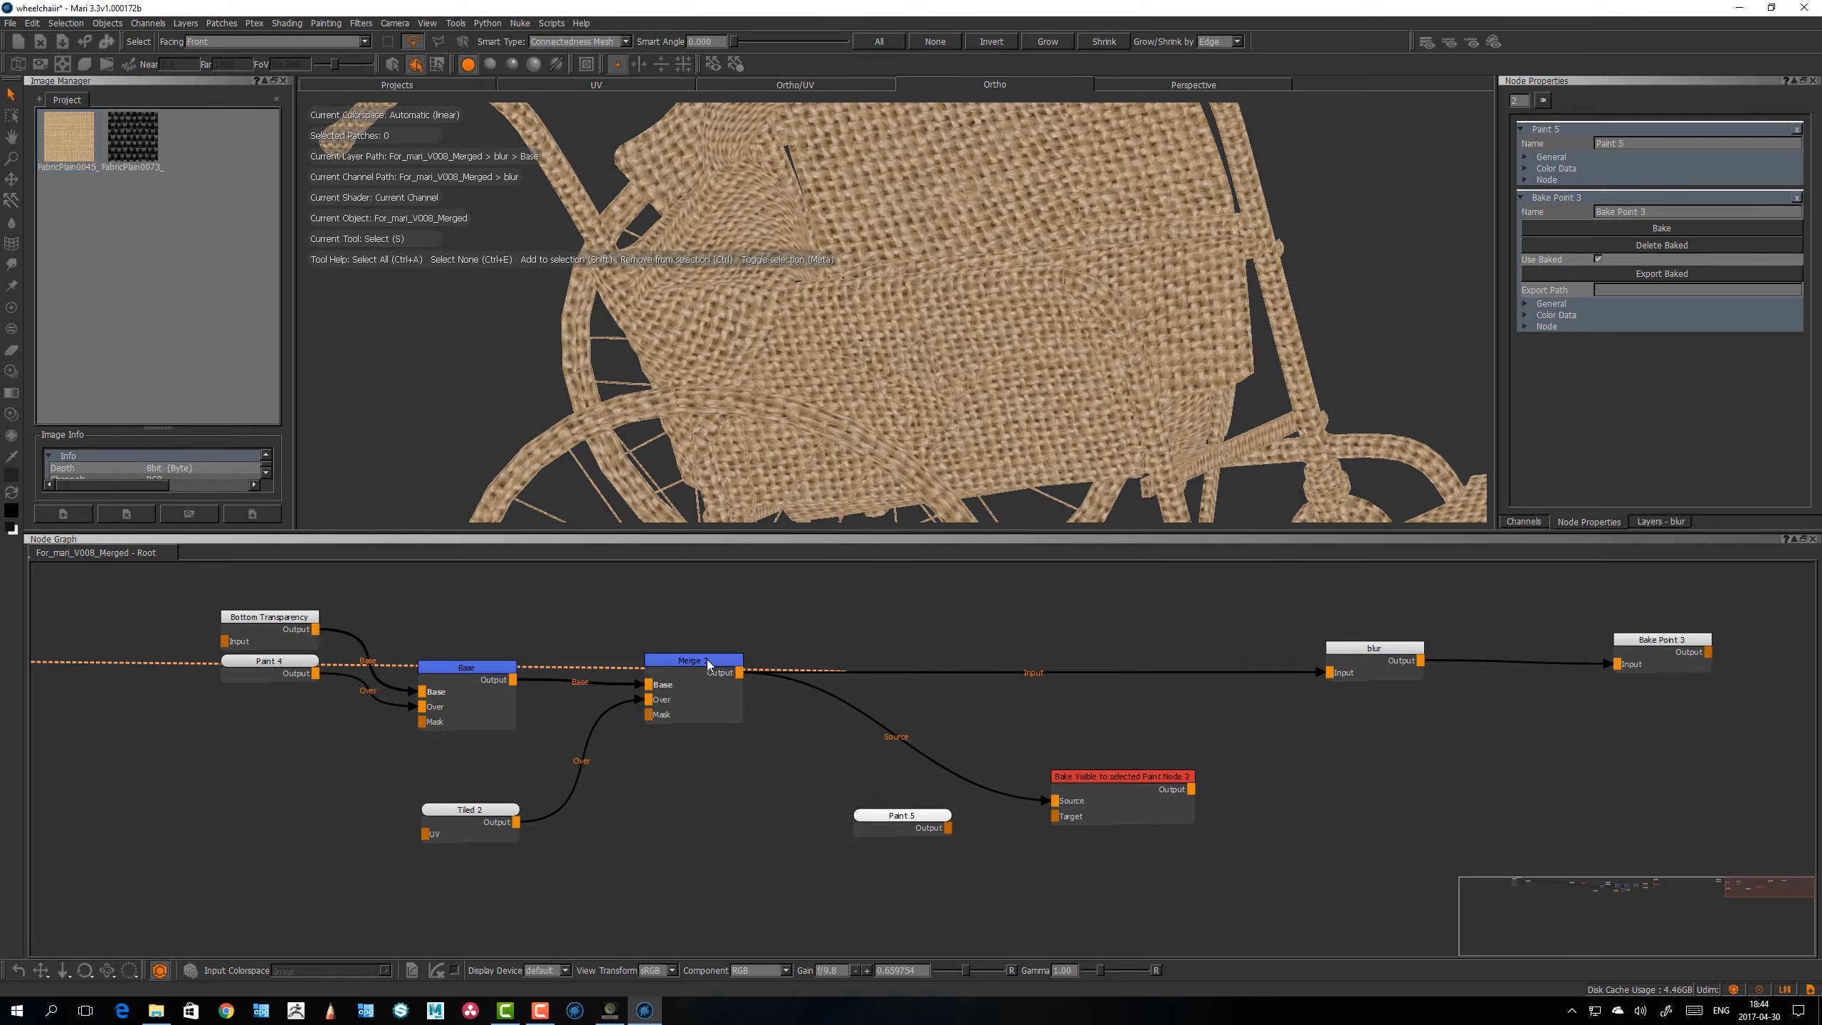
left_click(899, 824)
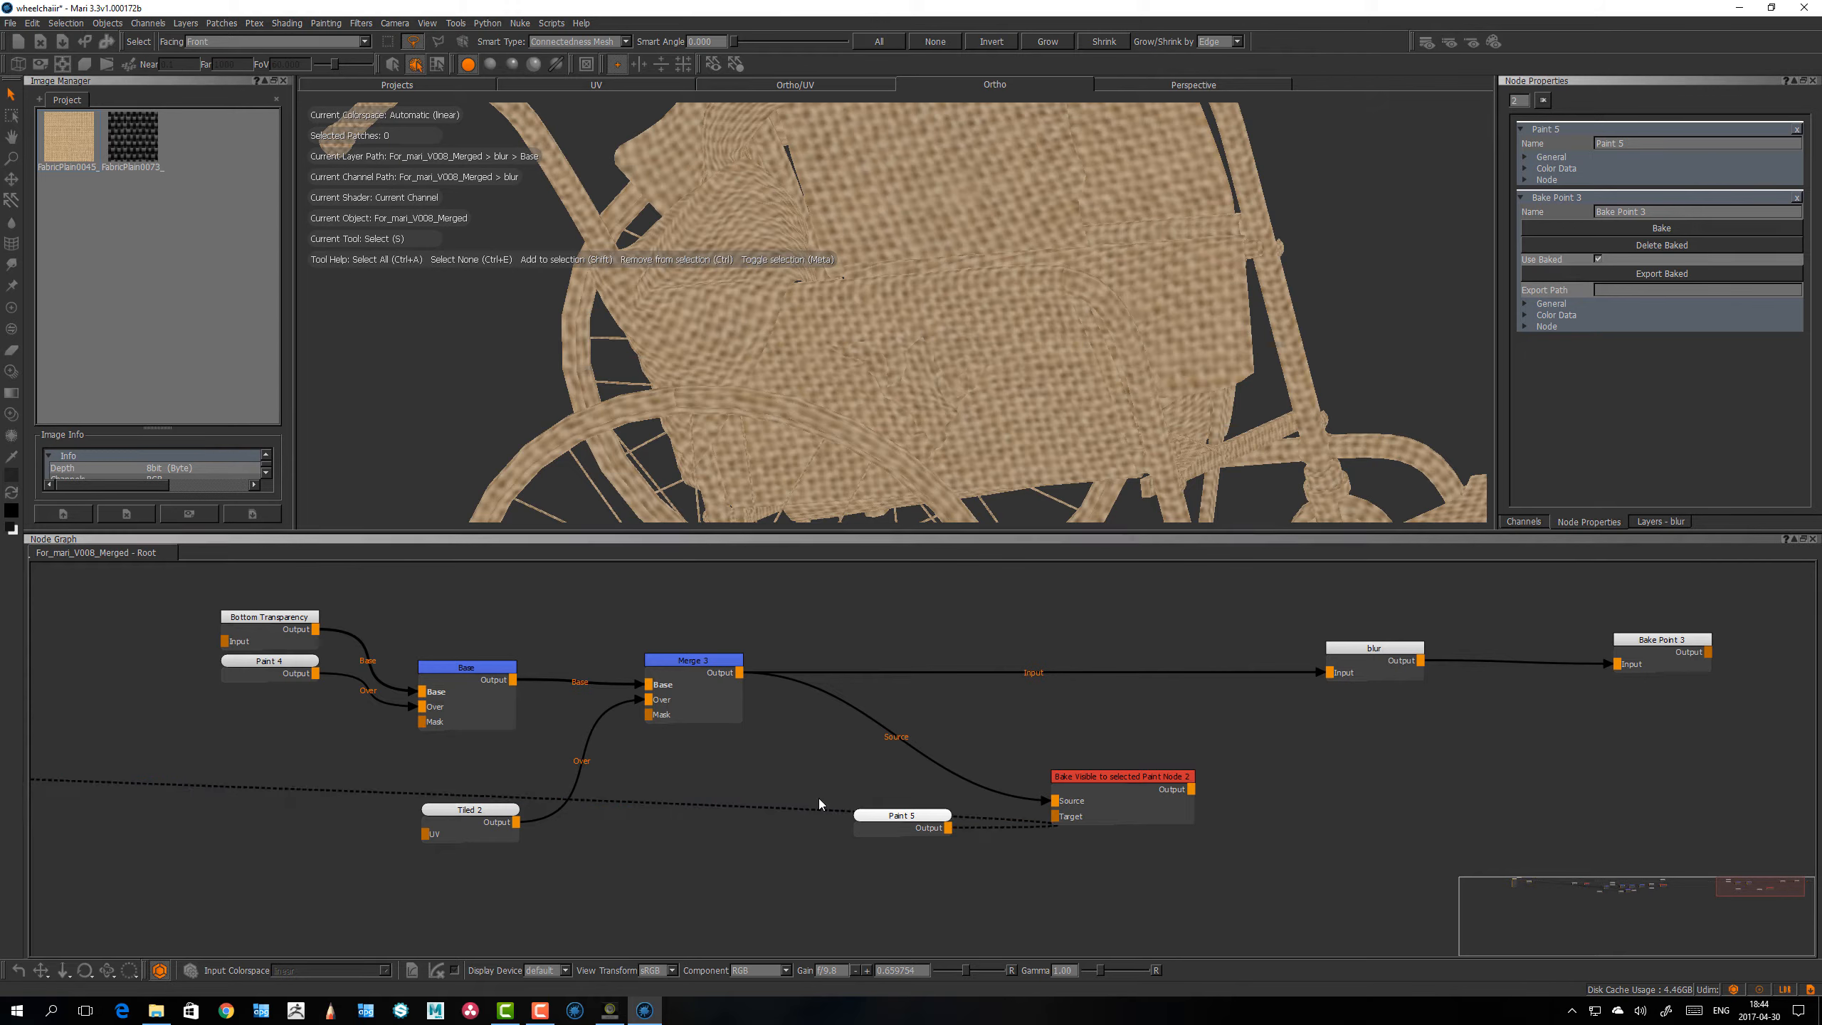
Step: Add a StickyNote node, place it above the blurred Paint node and open its properties
key("Tab")
type("st")
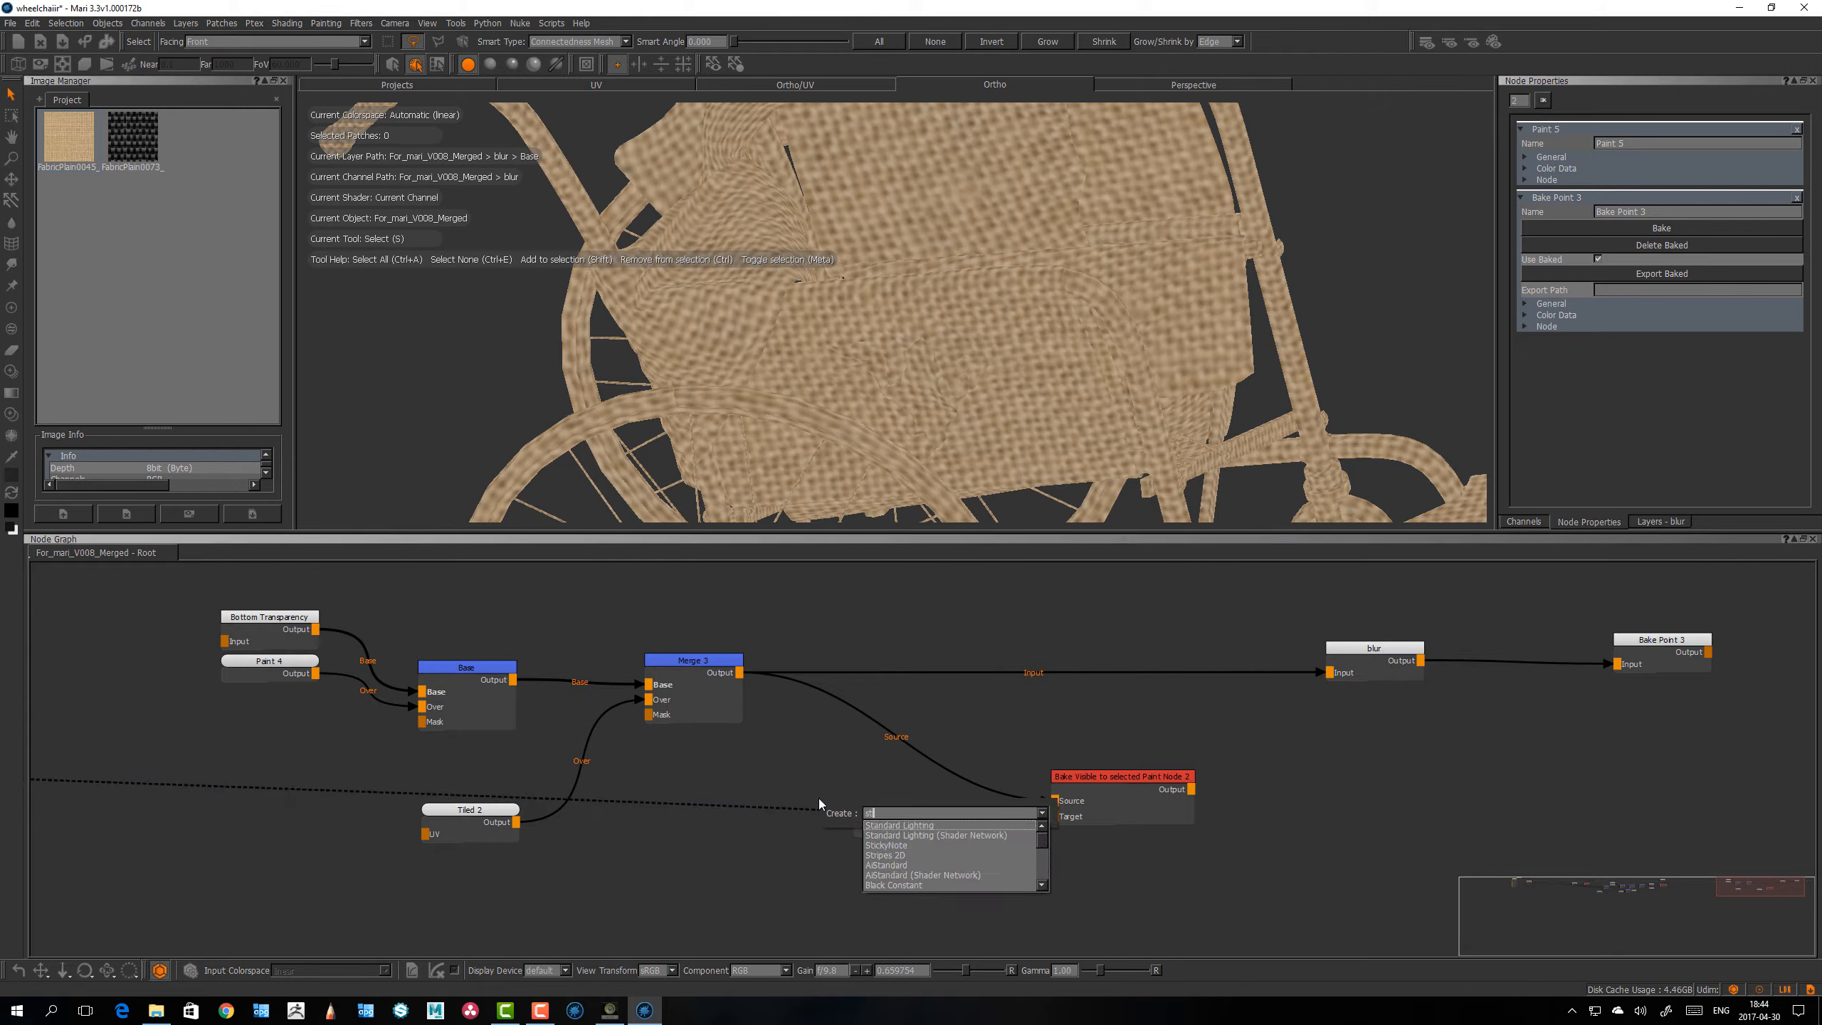
key("Down")
key("Down")
key("Return")
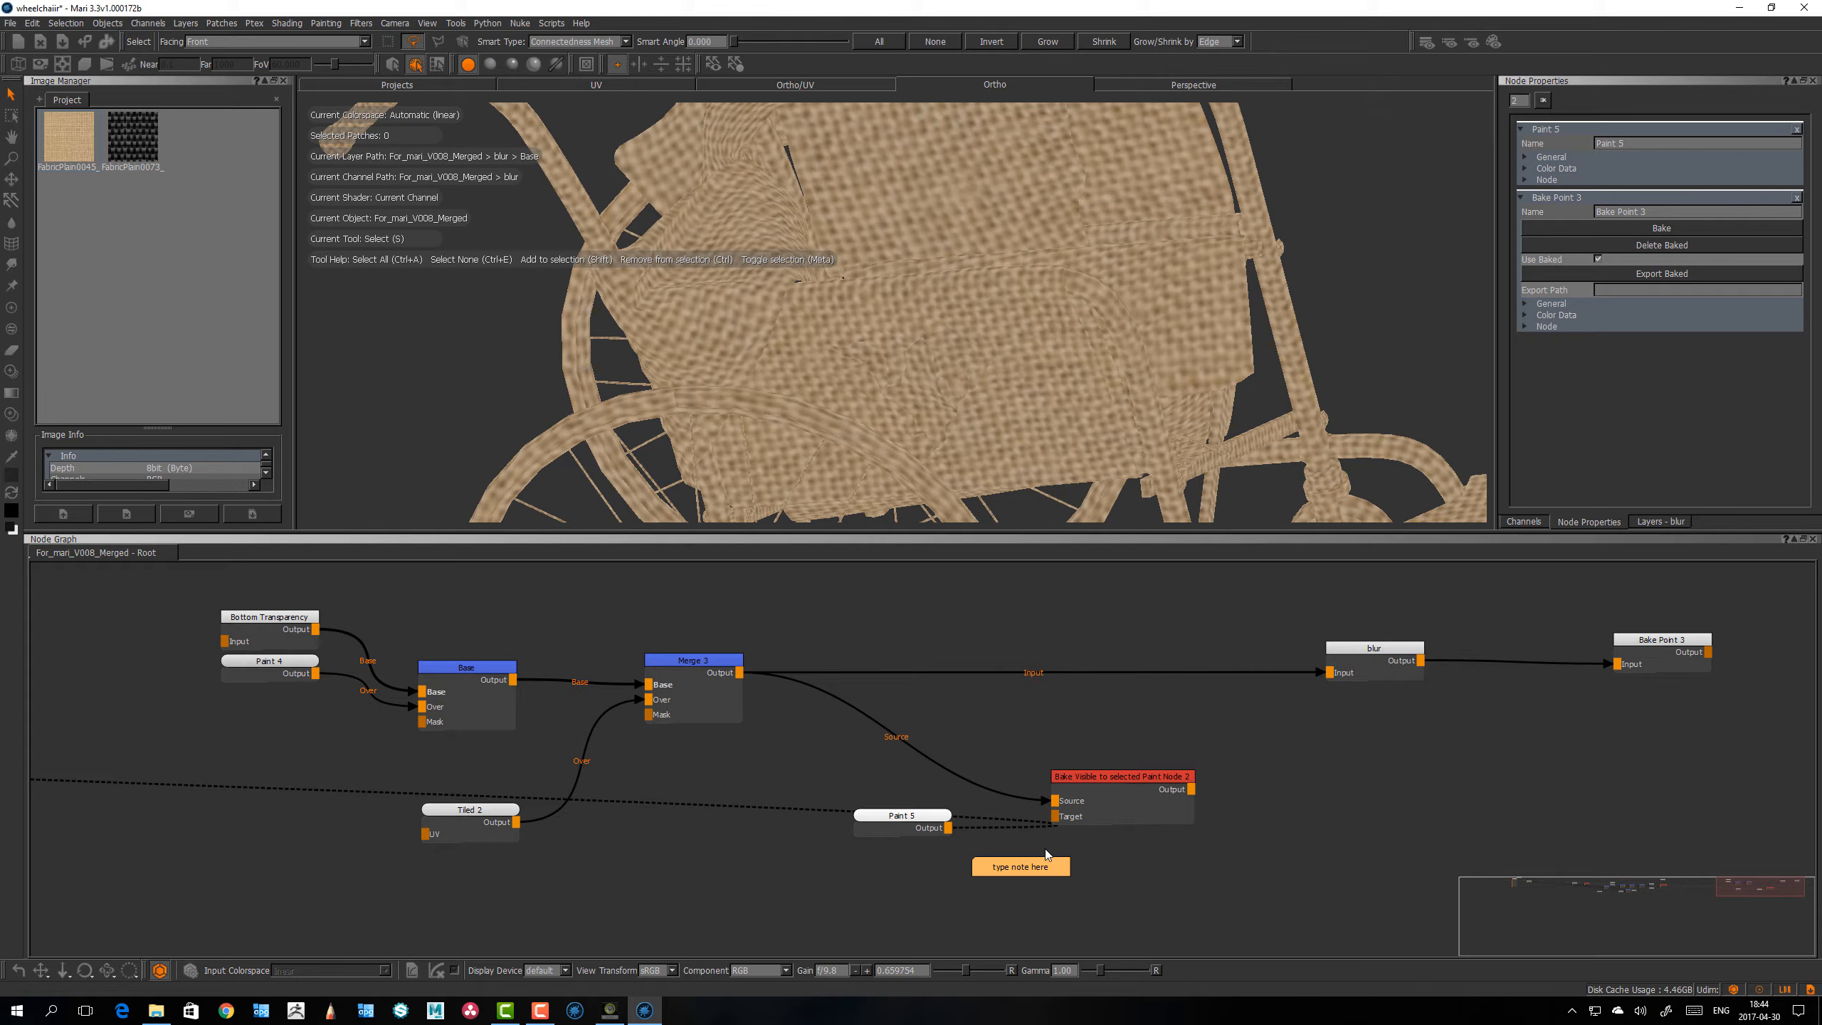
left_click_drag(1040, 865, 900, 775)
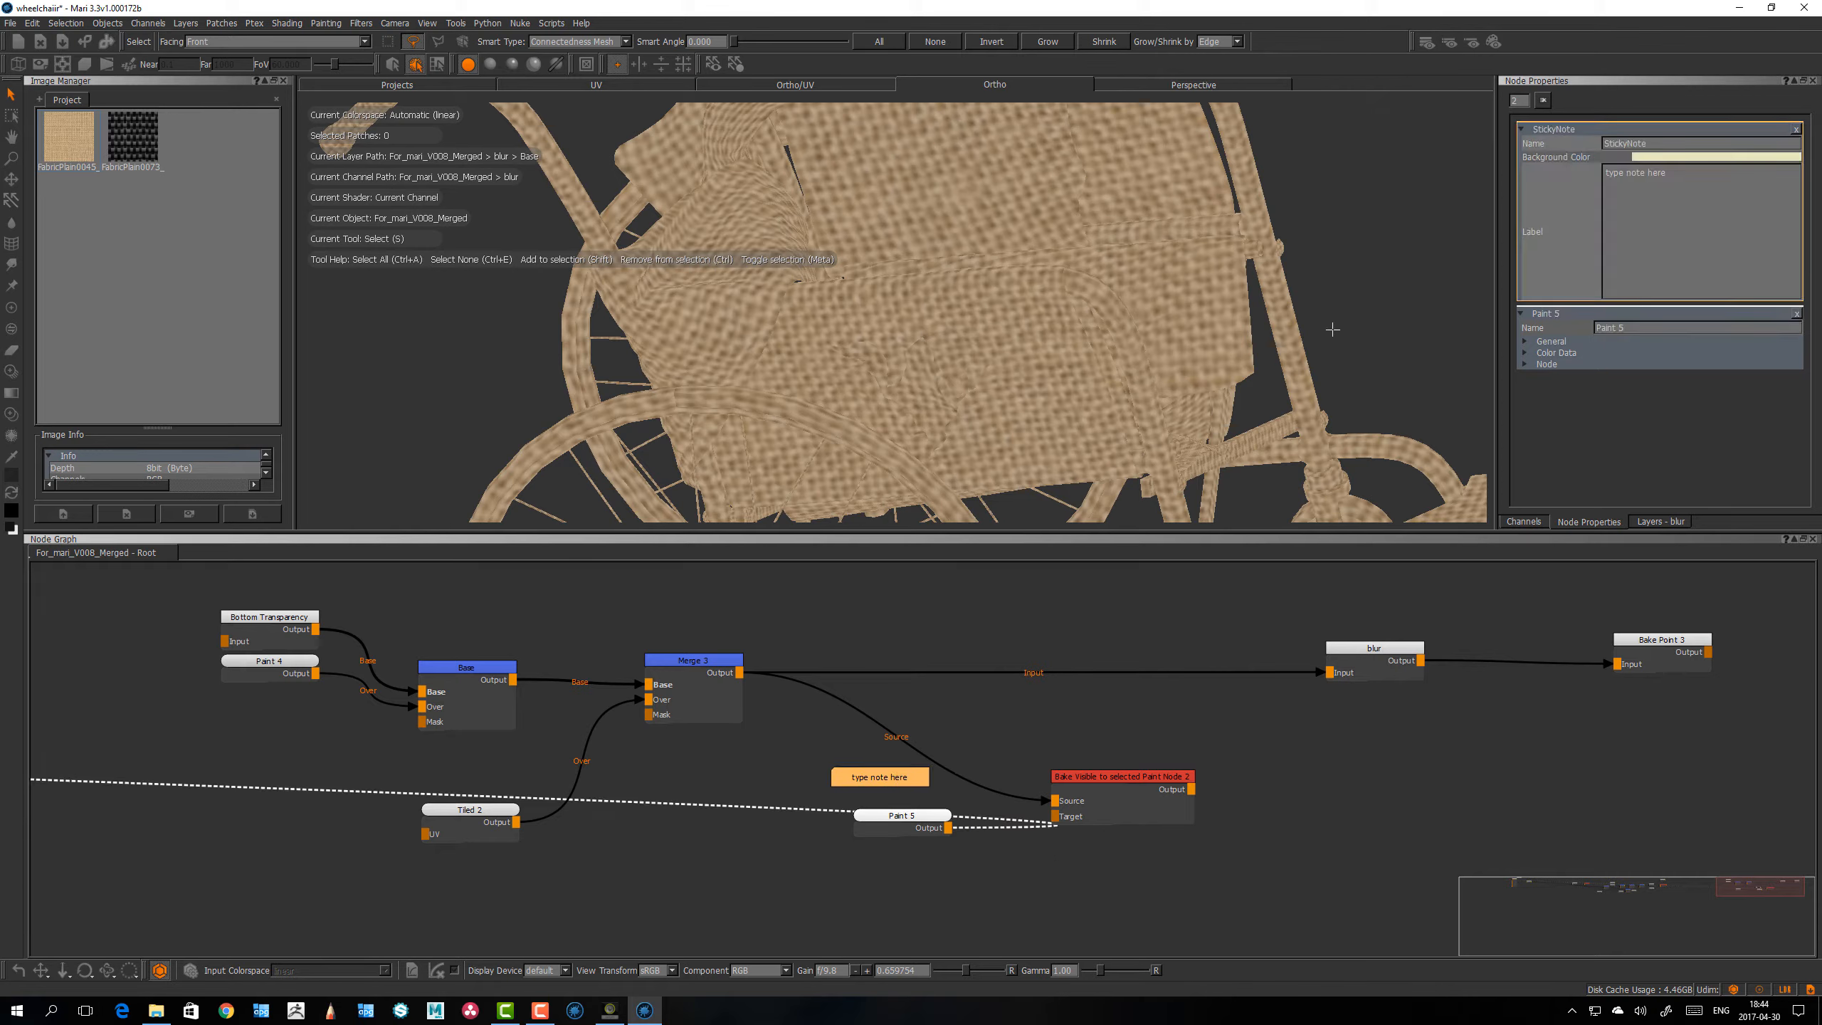
Step: Set the sticky note's label to "Gaus 25pixels"
key("BackSpace")
key("BackSpace")
key("BackSpace")
key("BackSpace")
key("BackSpace")
key("BackSpace")
key("BackSpace")
key("BackSpace")
key("BackSpace")
key("BackSpace")
key("BackSpace")
key("BackSpace")
key("BackSpace")
key("BackSpace")
type("Gaus 25pic")
key("BackSpace")
type("xels")
Step: Line up the Paint node under the note, frame both with a Backdrop node and widen the backdrop past the bake node
mouse_move(902, 817)
left_mouse_down()
mouse_move(878, 823)
mouse_move(887, 784)
mouse_move(948, 856)
left_mouse_up()
key("Tab")
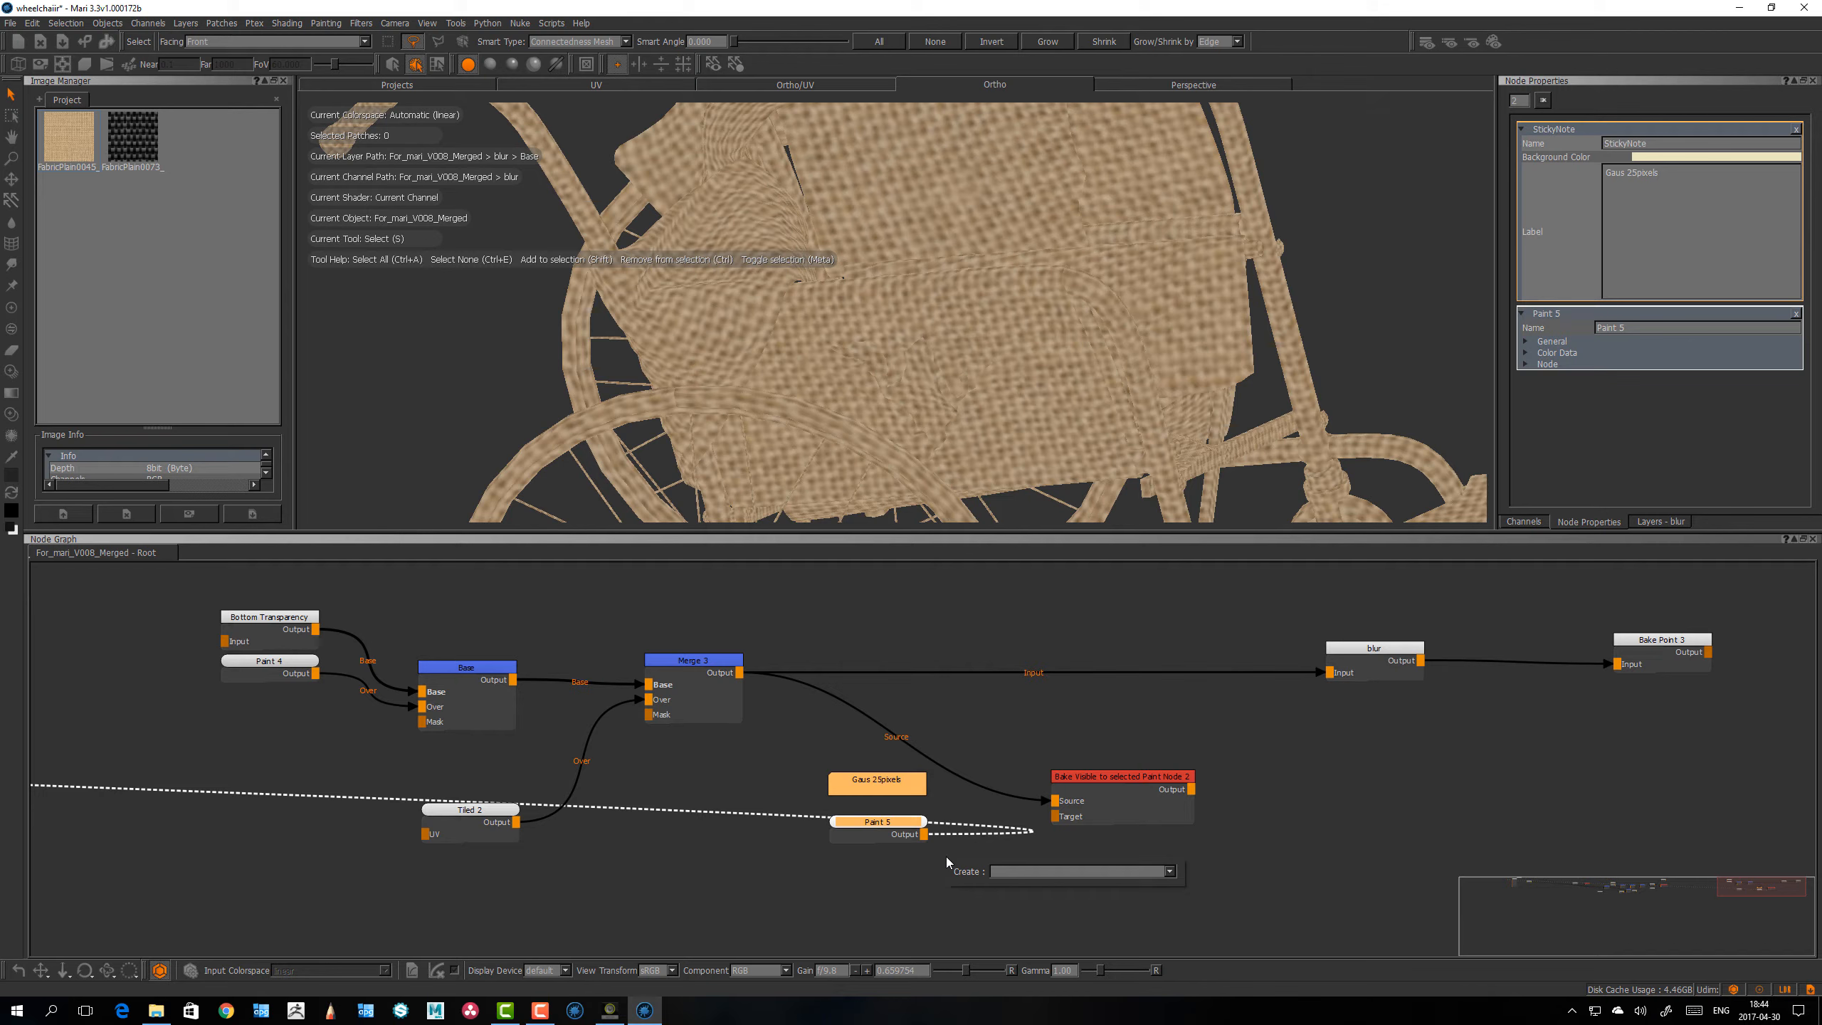
type("back")
key("Return")
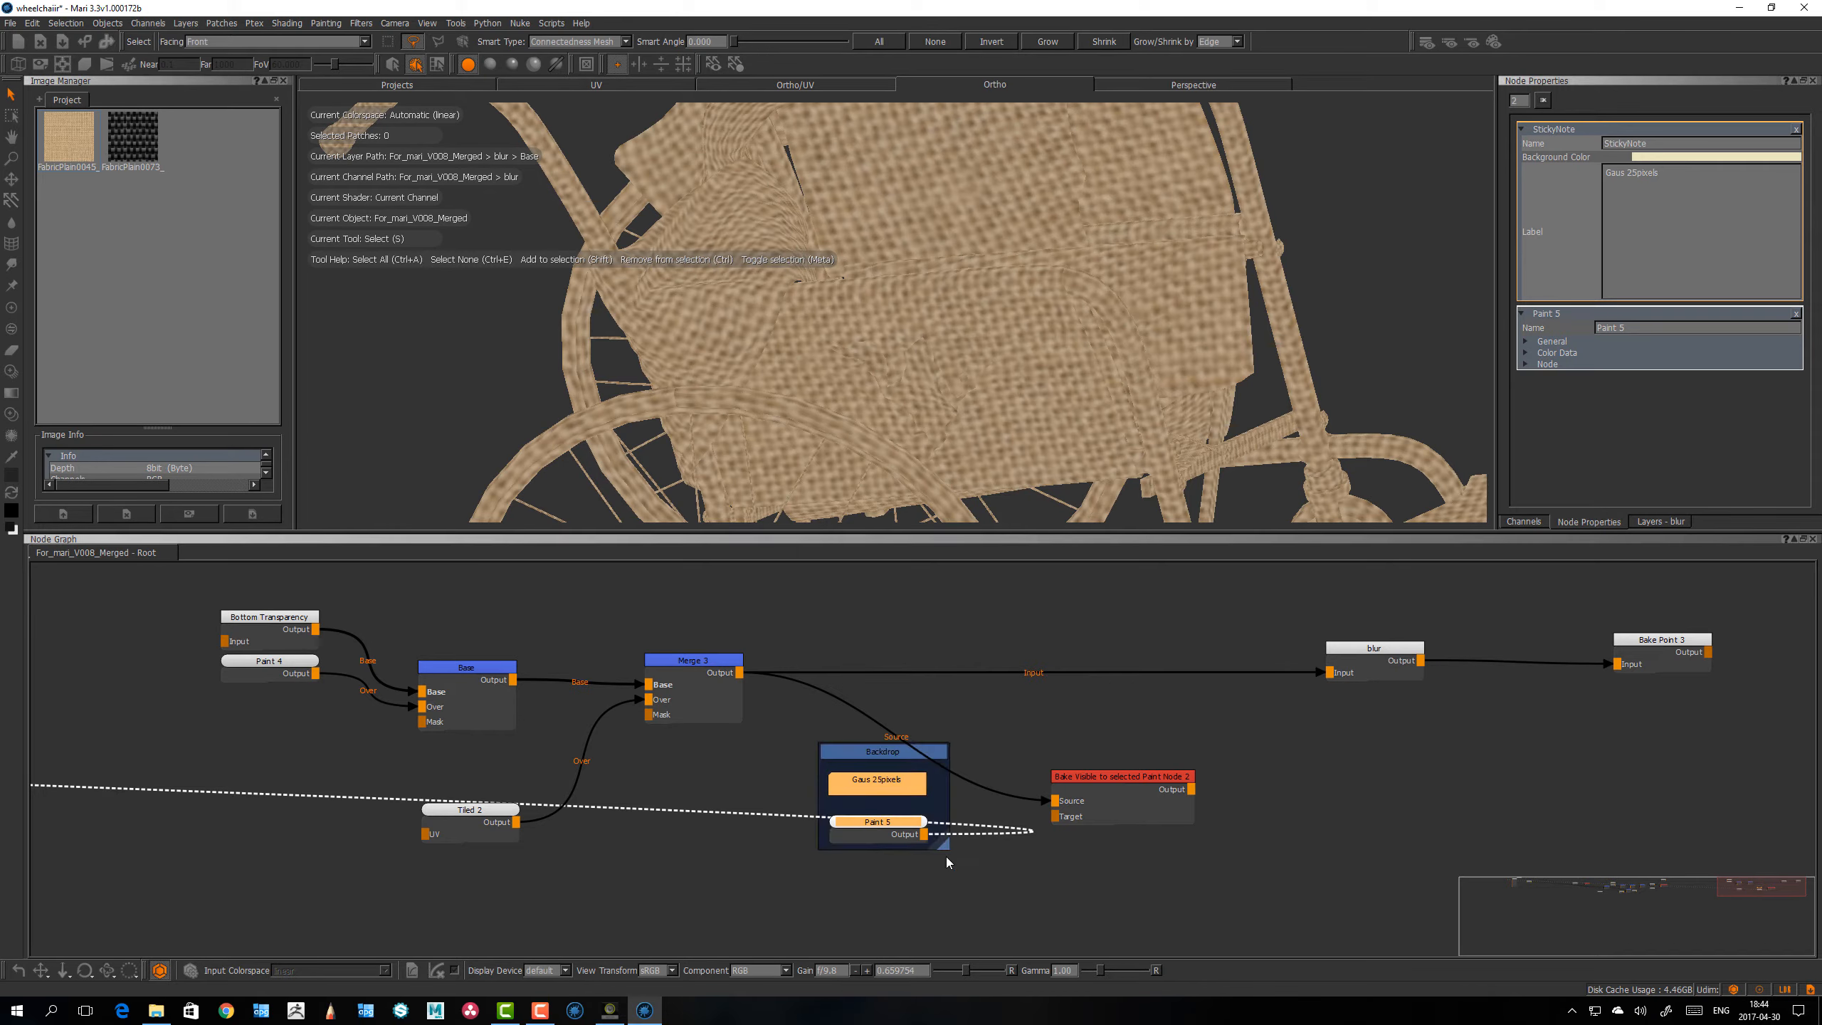
left_click_drag(892, 755, 886, 798)
mouse_move(873, 865)
left_mouse_down()
mouse_move(1155, 906)
mouse_move(1299, 903)
left_mouse_up()
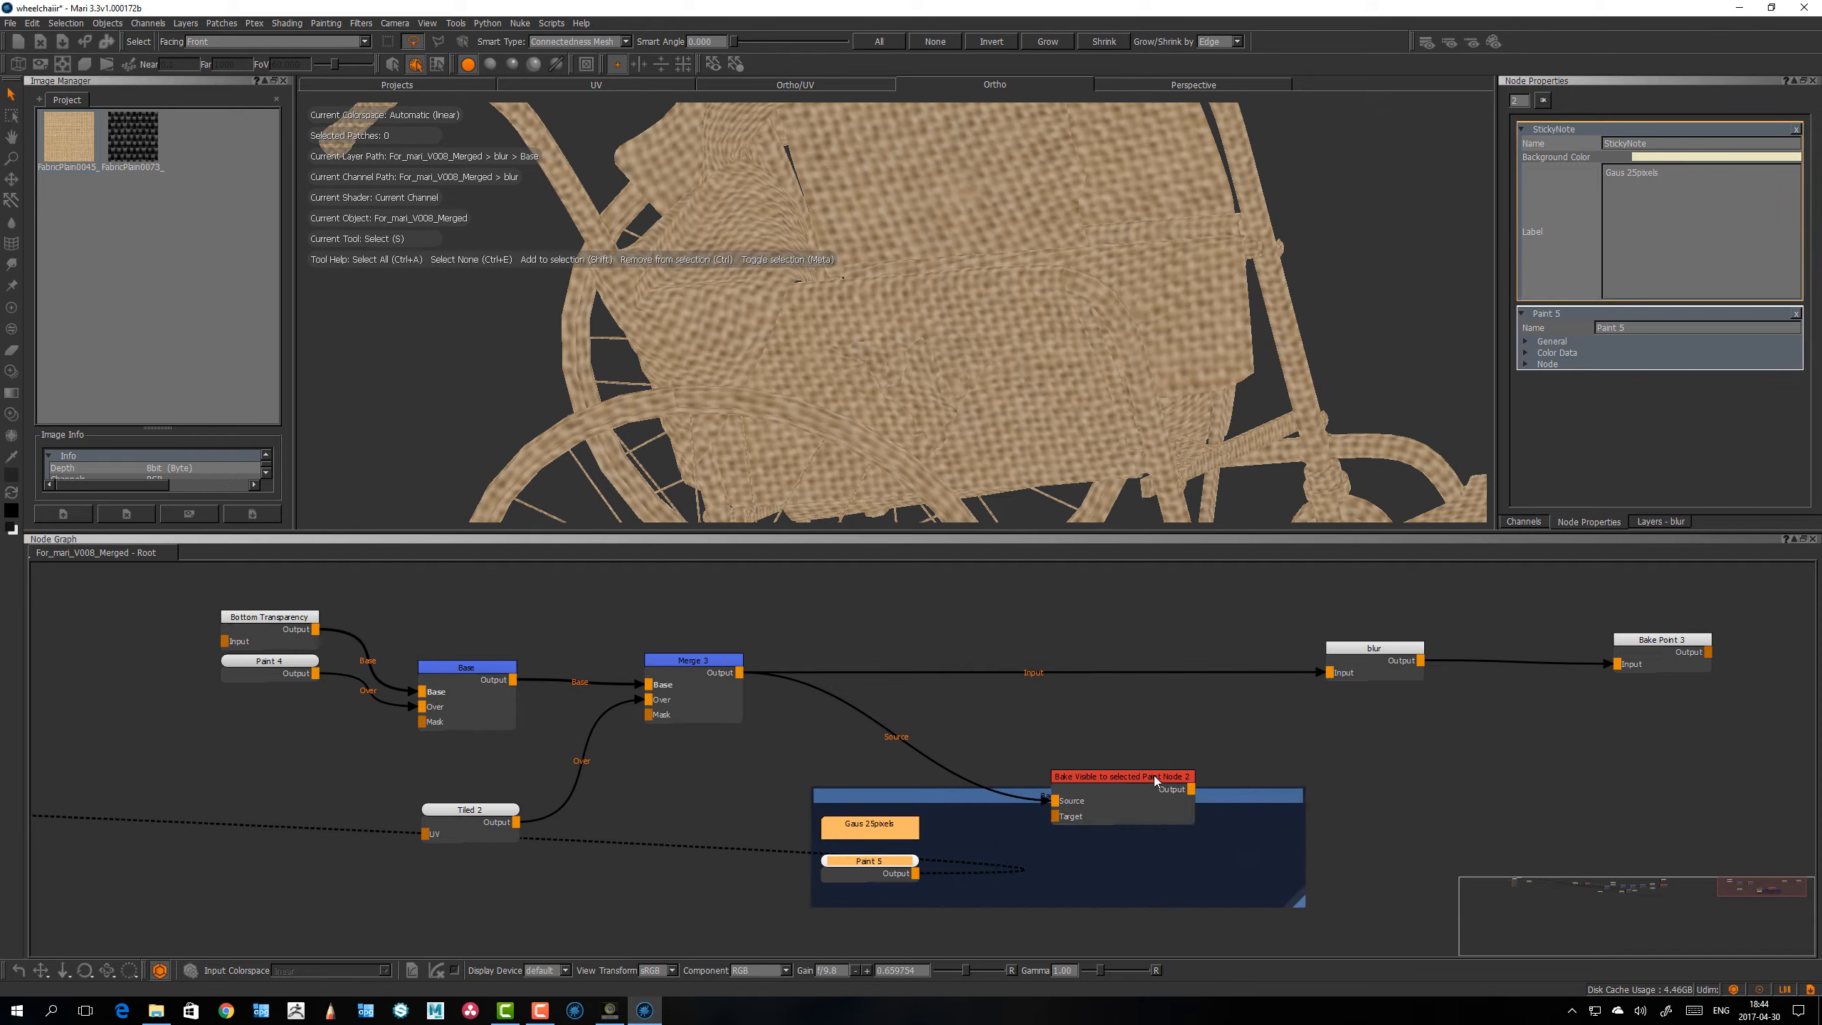
Step: Move the bake node inside the backdrop, rename the backdrop Blur and adjust the Paint node's position within it
mouse_move(1152, 782)
left_mouse_down()
mouse_move(1134, 825)
mouse_move(1201, 827)
mouse_move(1119, 773)
left_mouse_up()
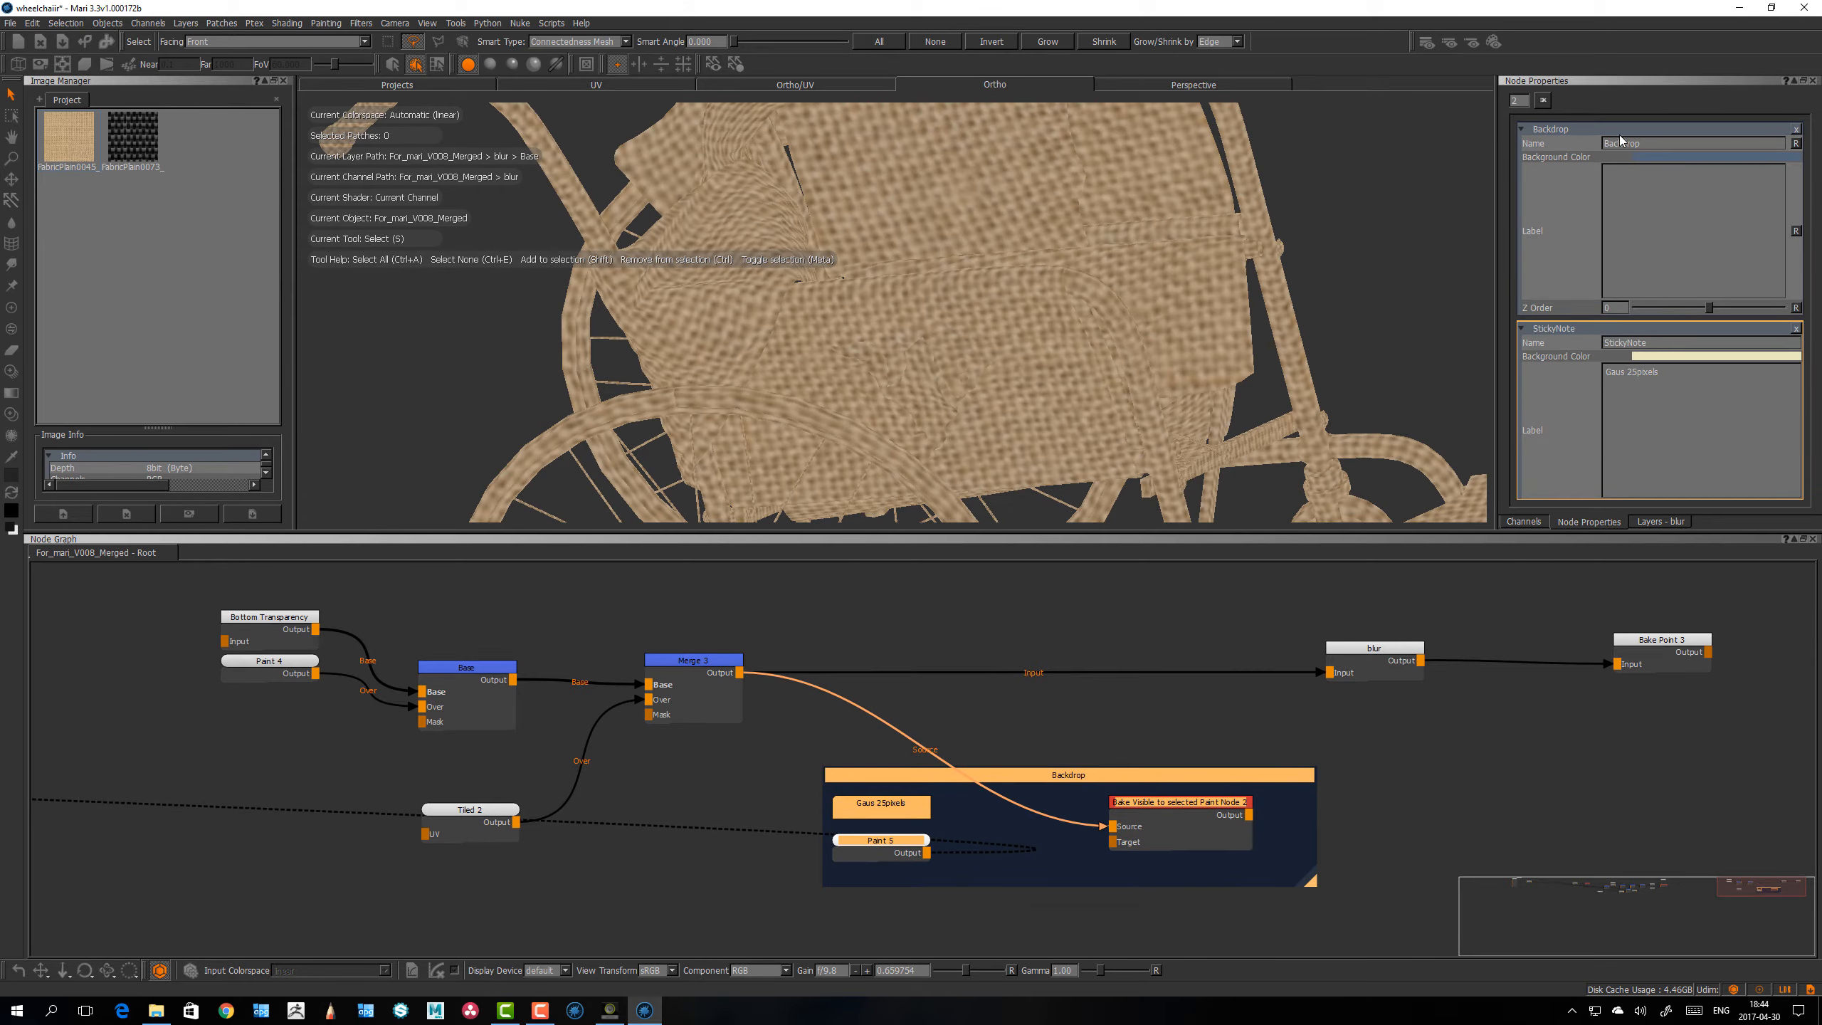
double_click(1622, 142)
type("Blur")
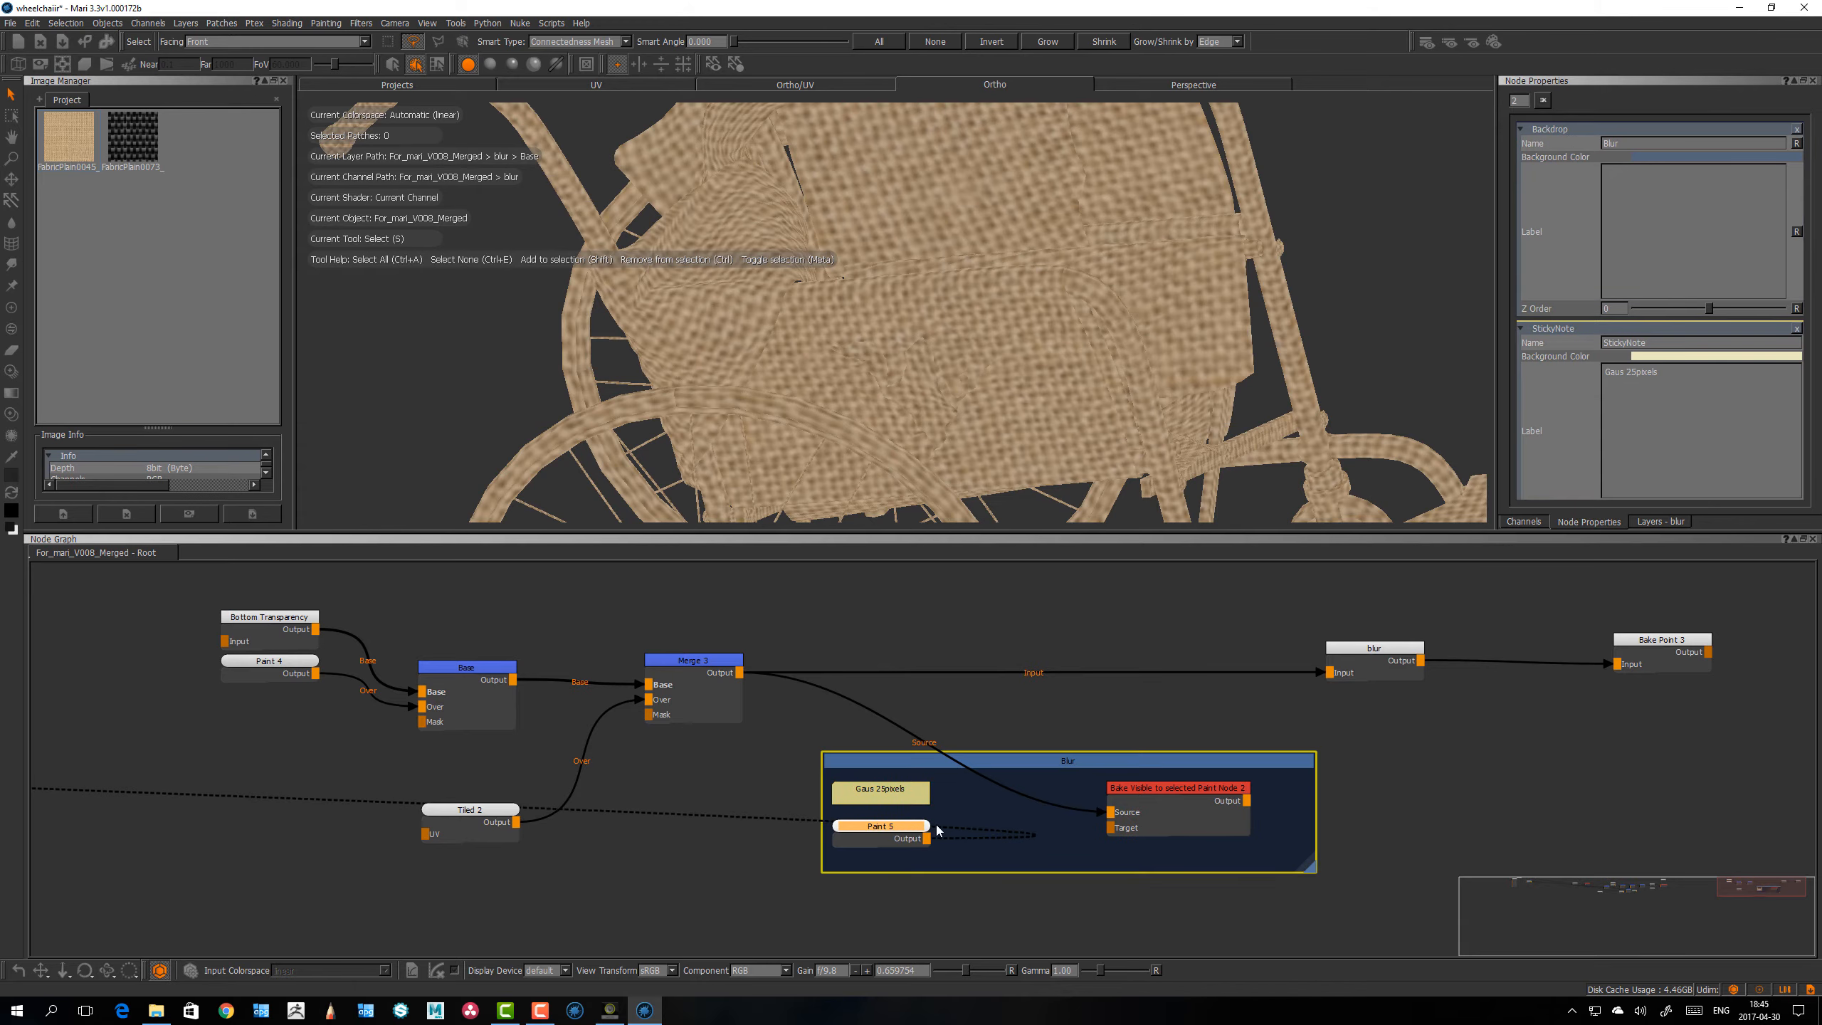
left_click_drag(904, 832, 913, 837)
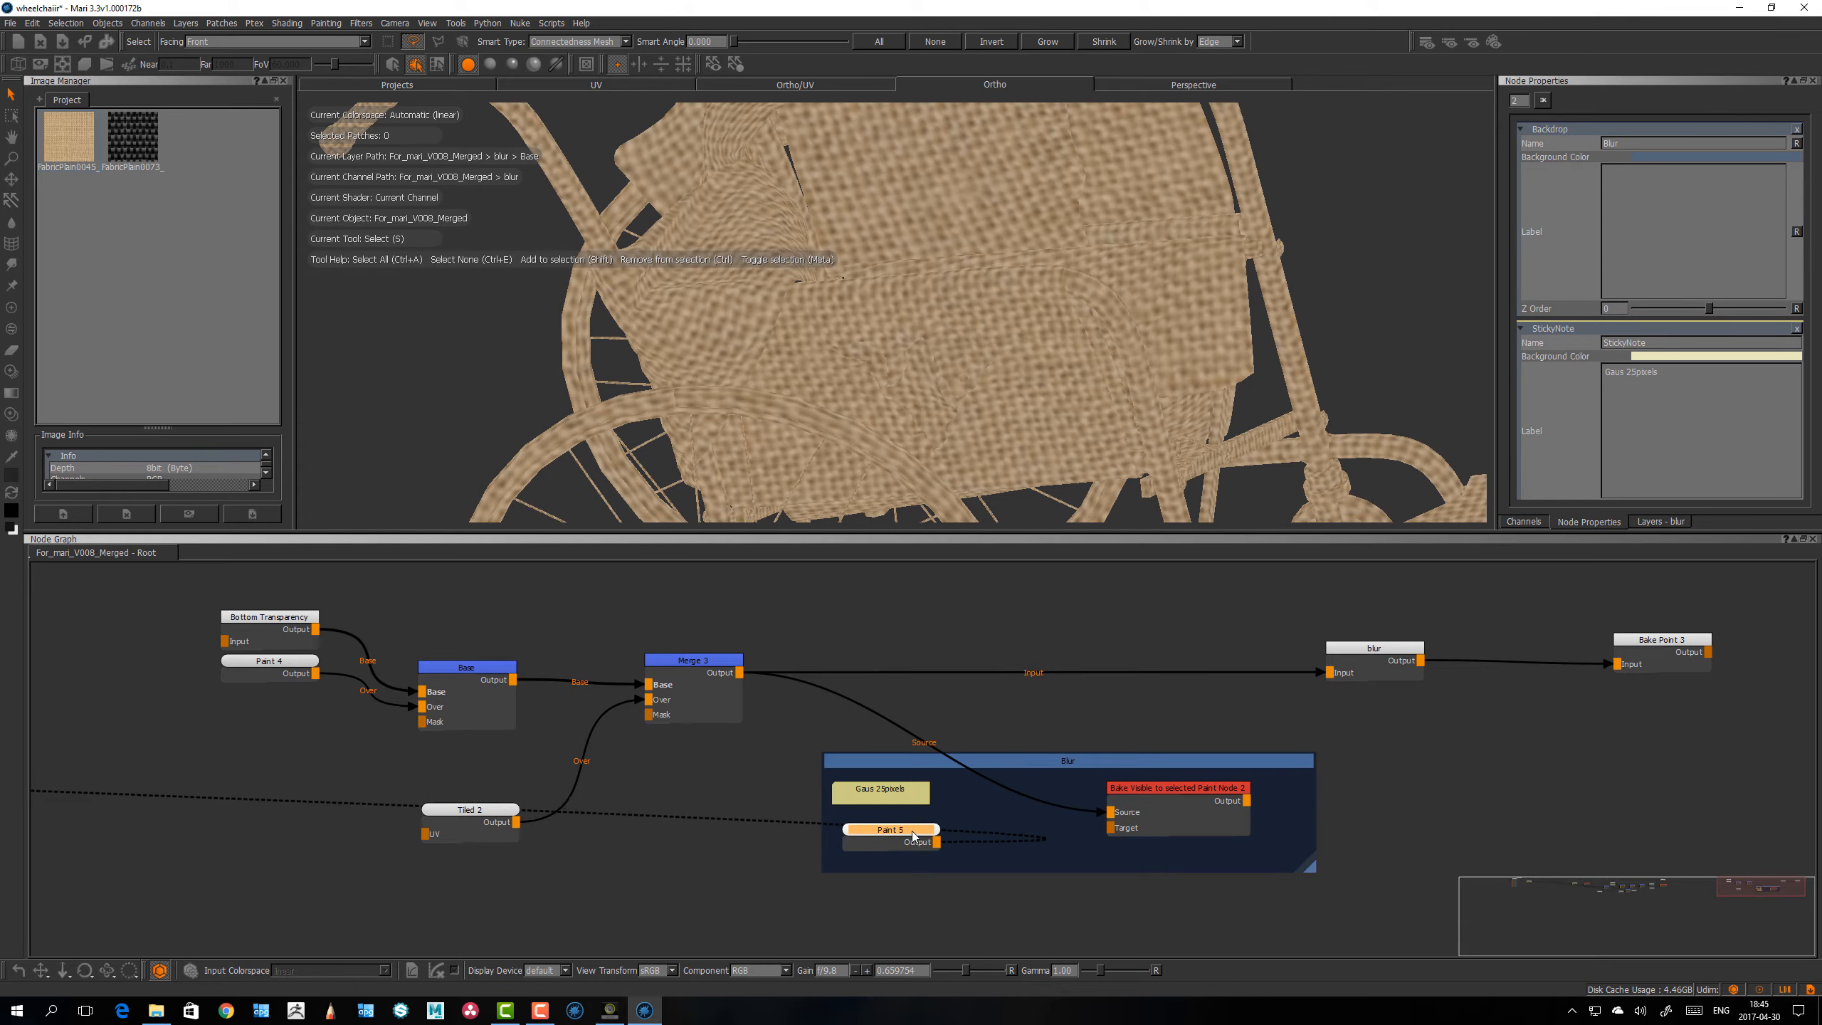
Step: Move the Blur backdrop further along the graph and insert a Merge node between Merge 3 and the blur node
left_click_drag(1028, 770, 1392, 794)
left_click(698, 659)
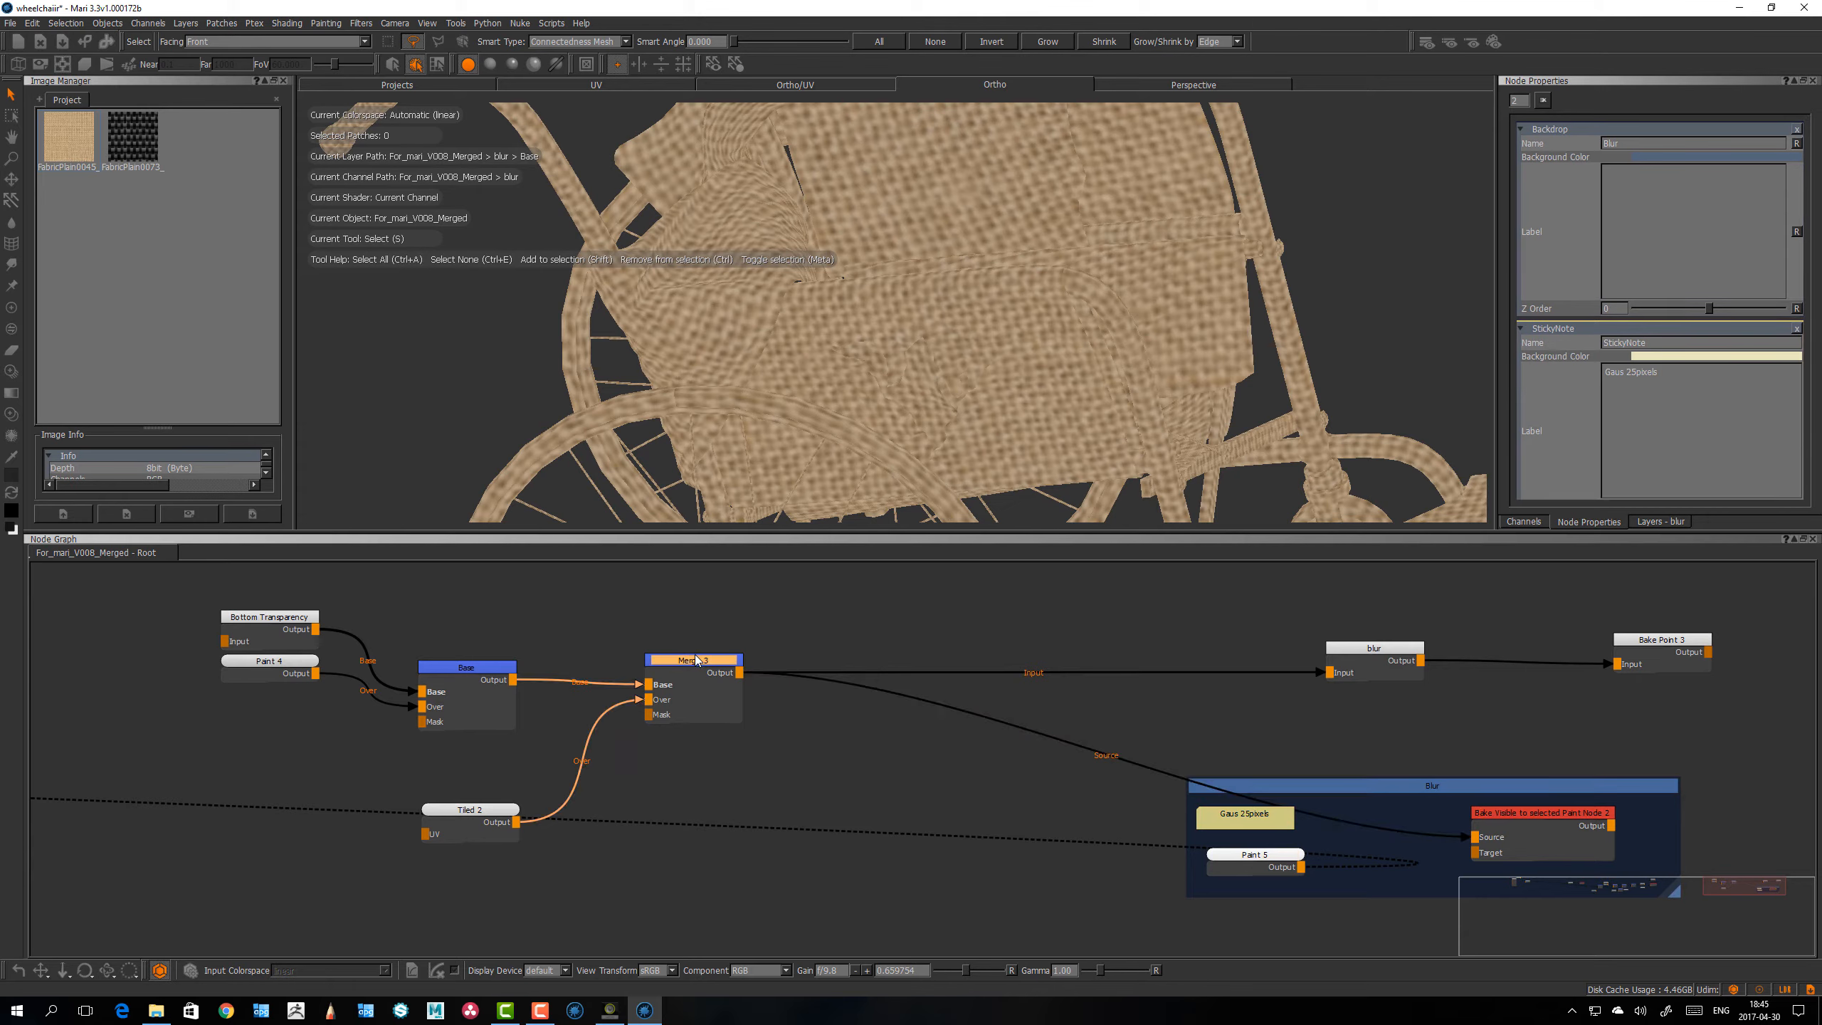
key("m")
left_click_drag(848, 661, 945, 655)
left_click(853, 789)
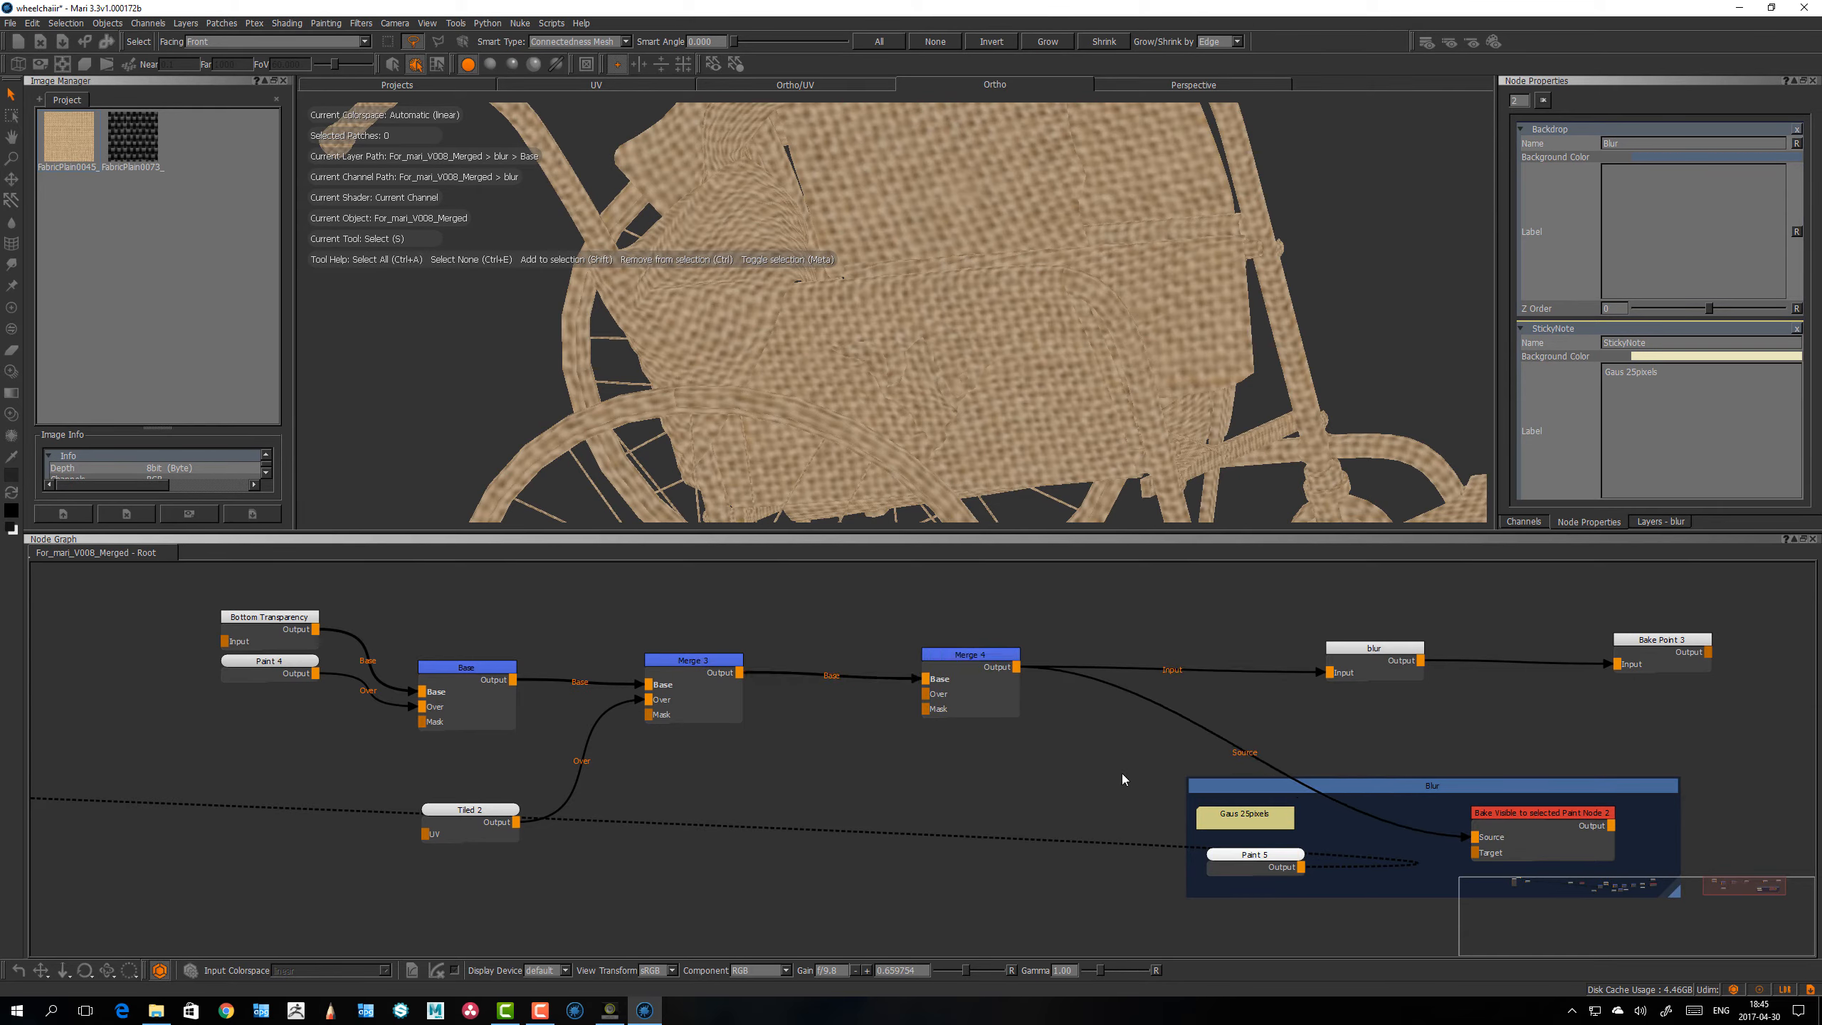
left_click(1267, 851)
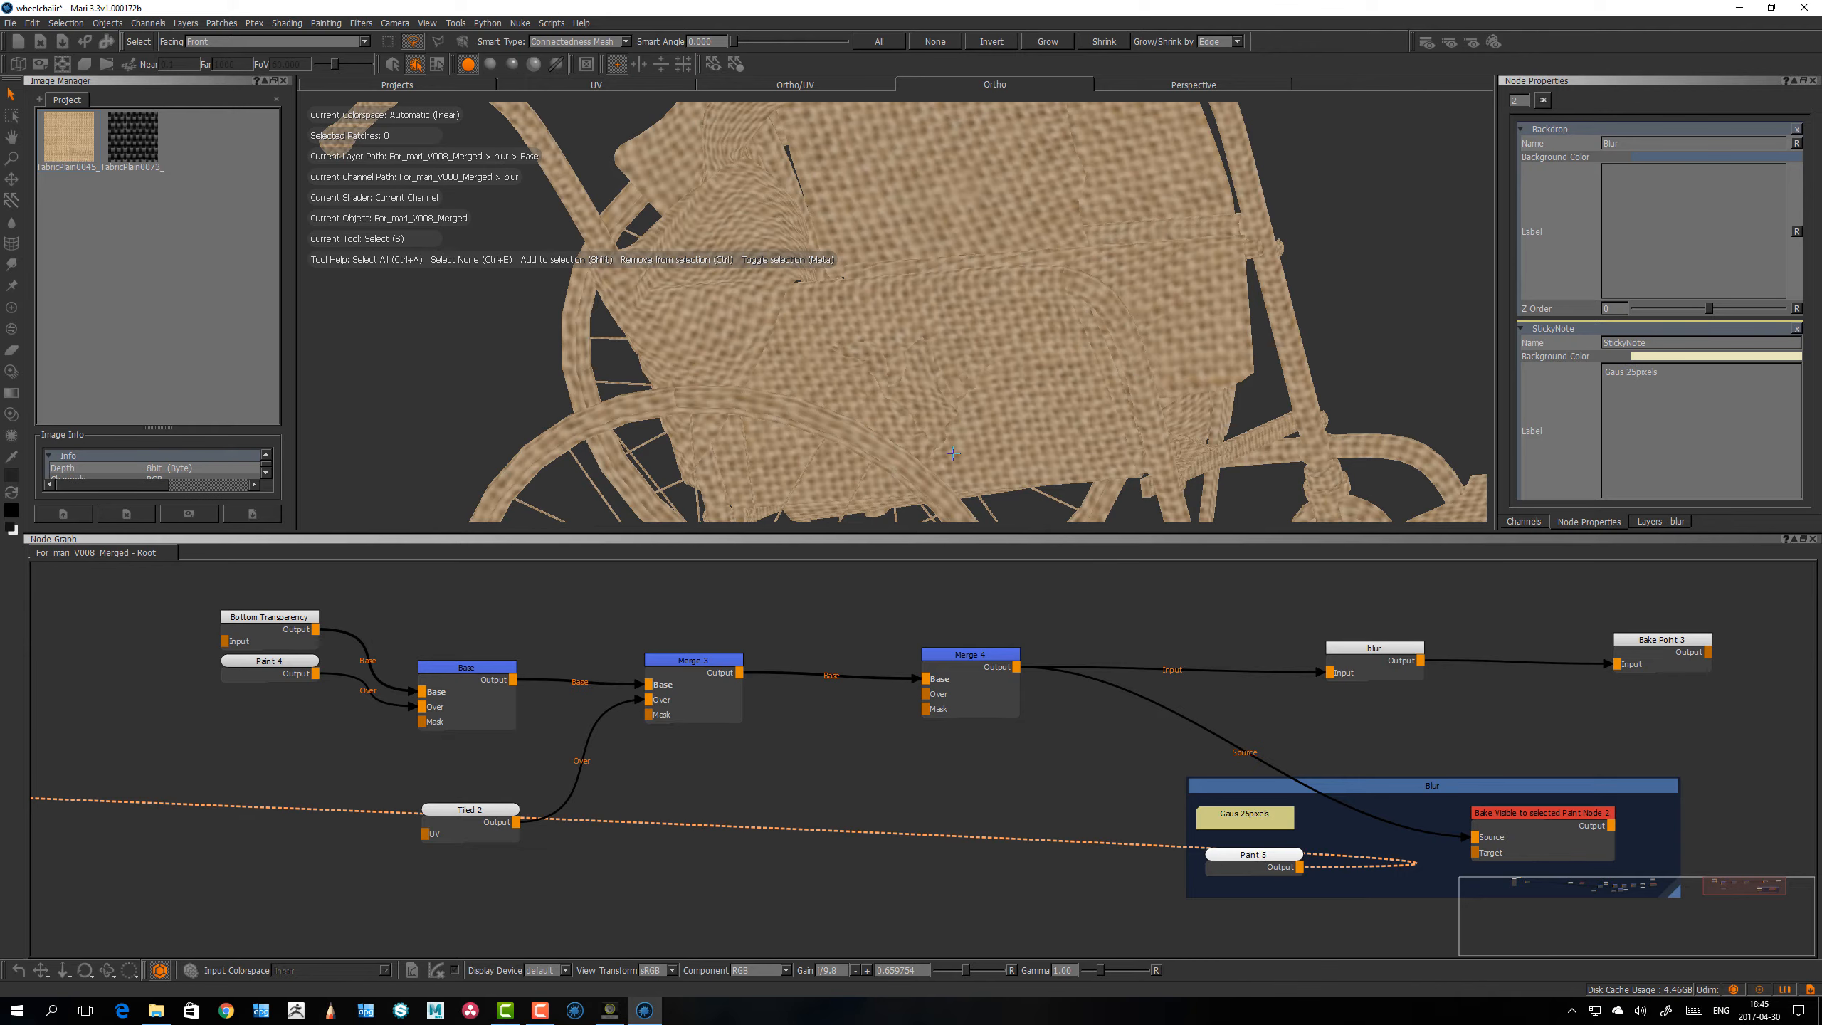
left_click_drag(1001, 656, 1014, 654)
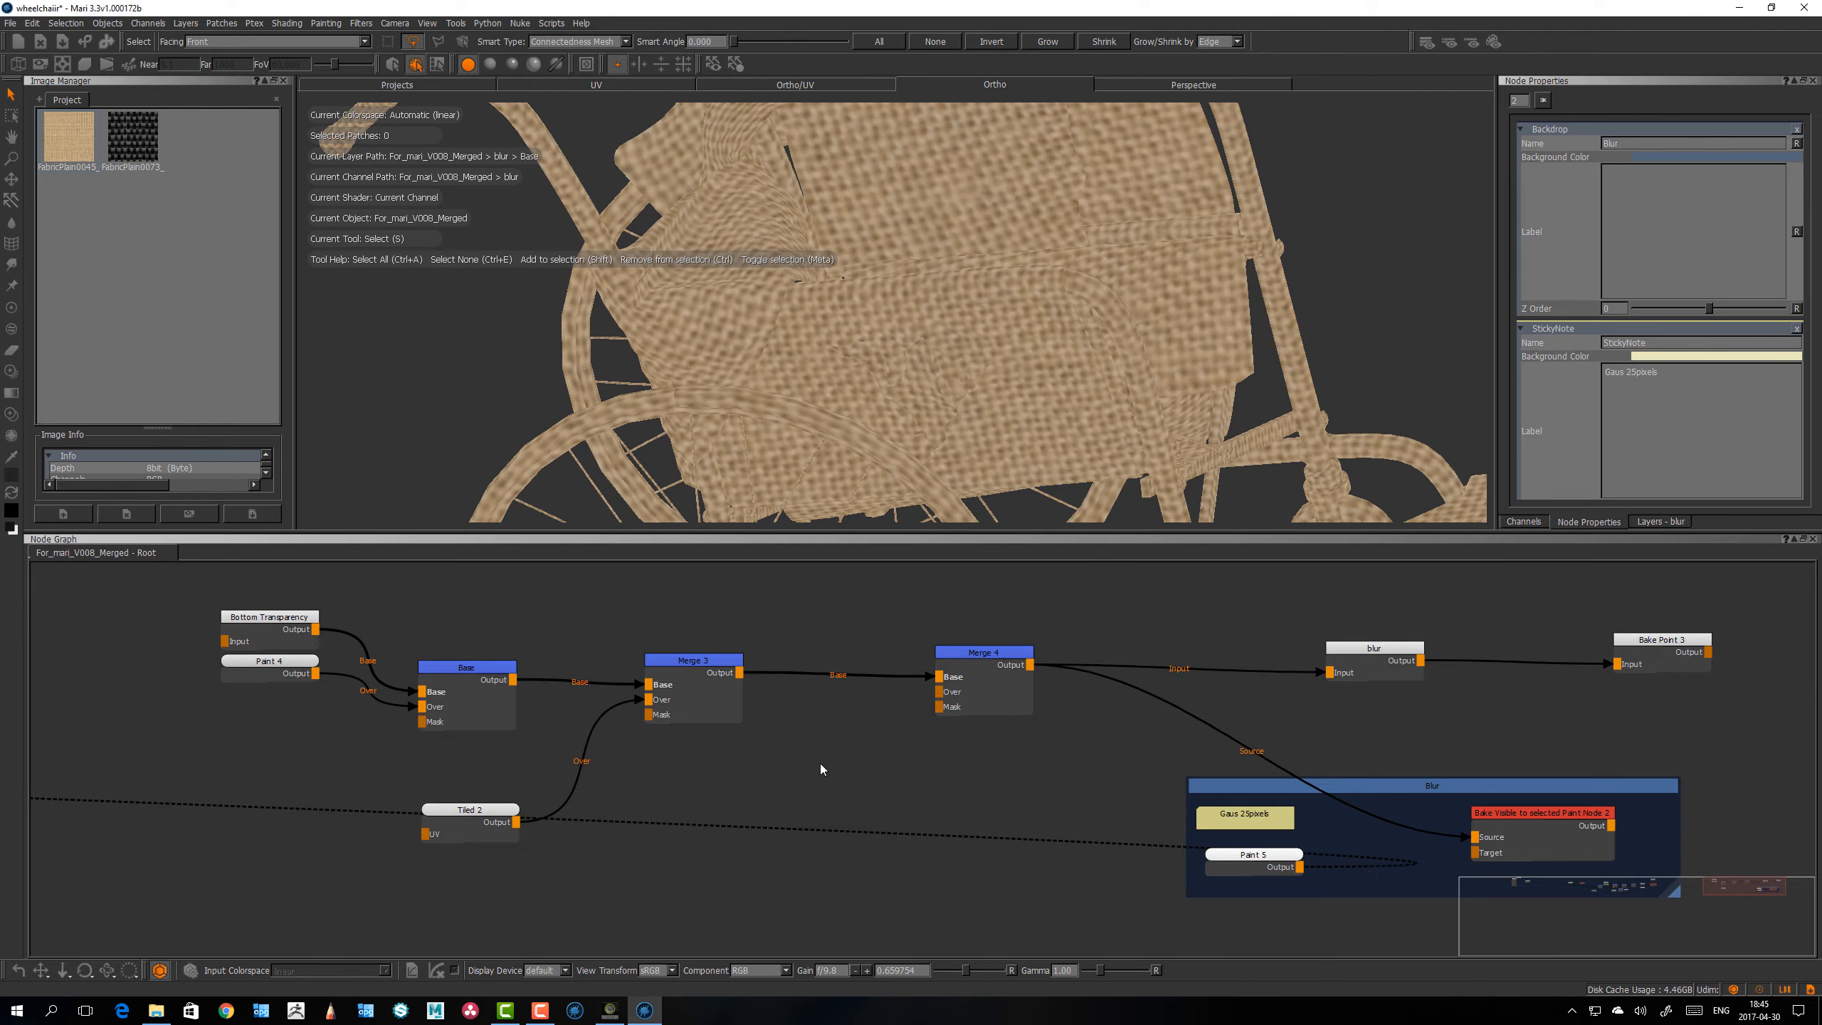
Step: Add a 2048 x 2048, 16bit (Half) Paint node and connect its output to the Over input of Merge 4
key("p")
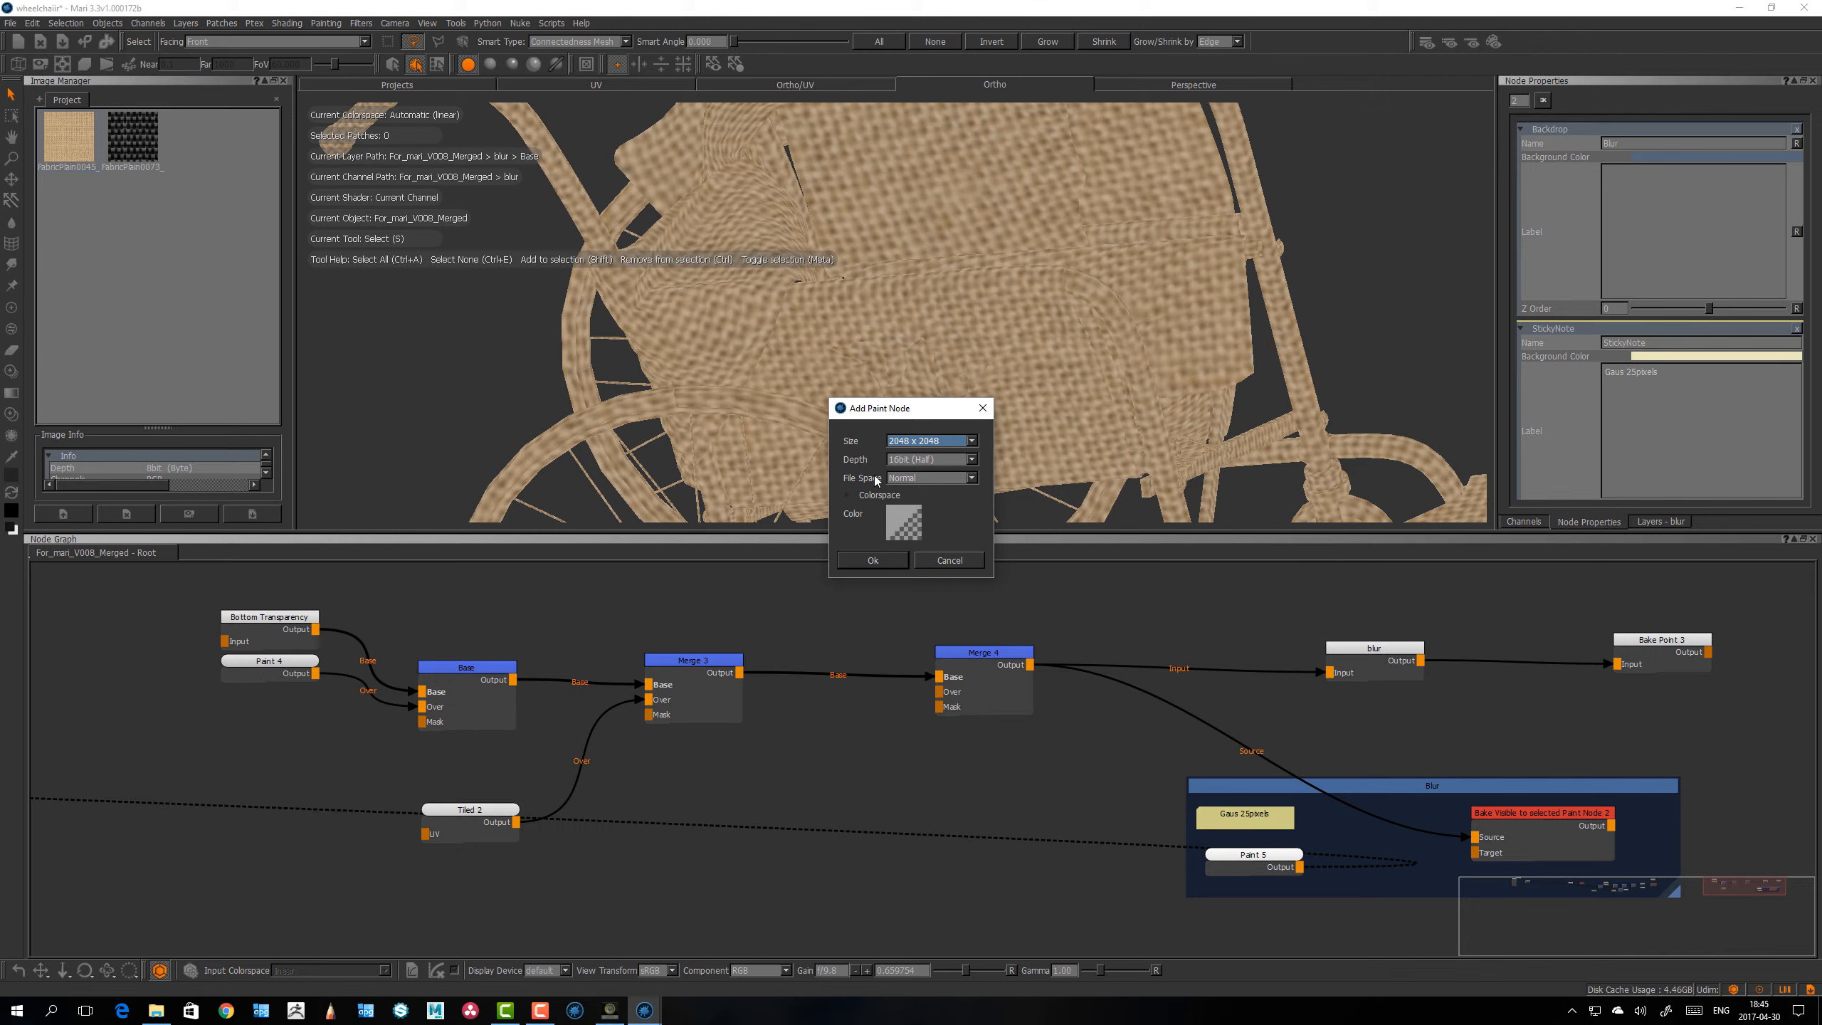
left_click(870, 560)
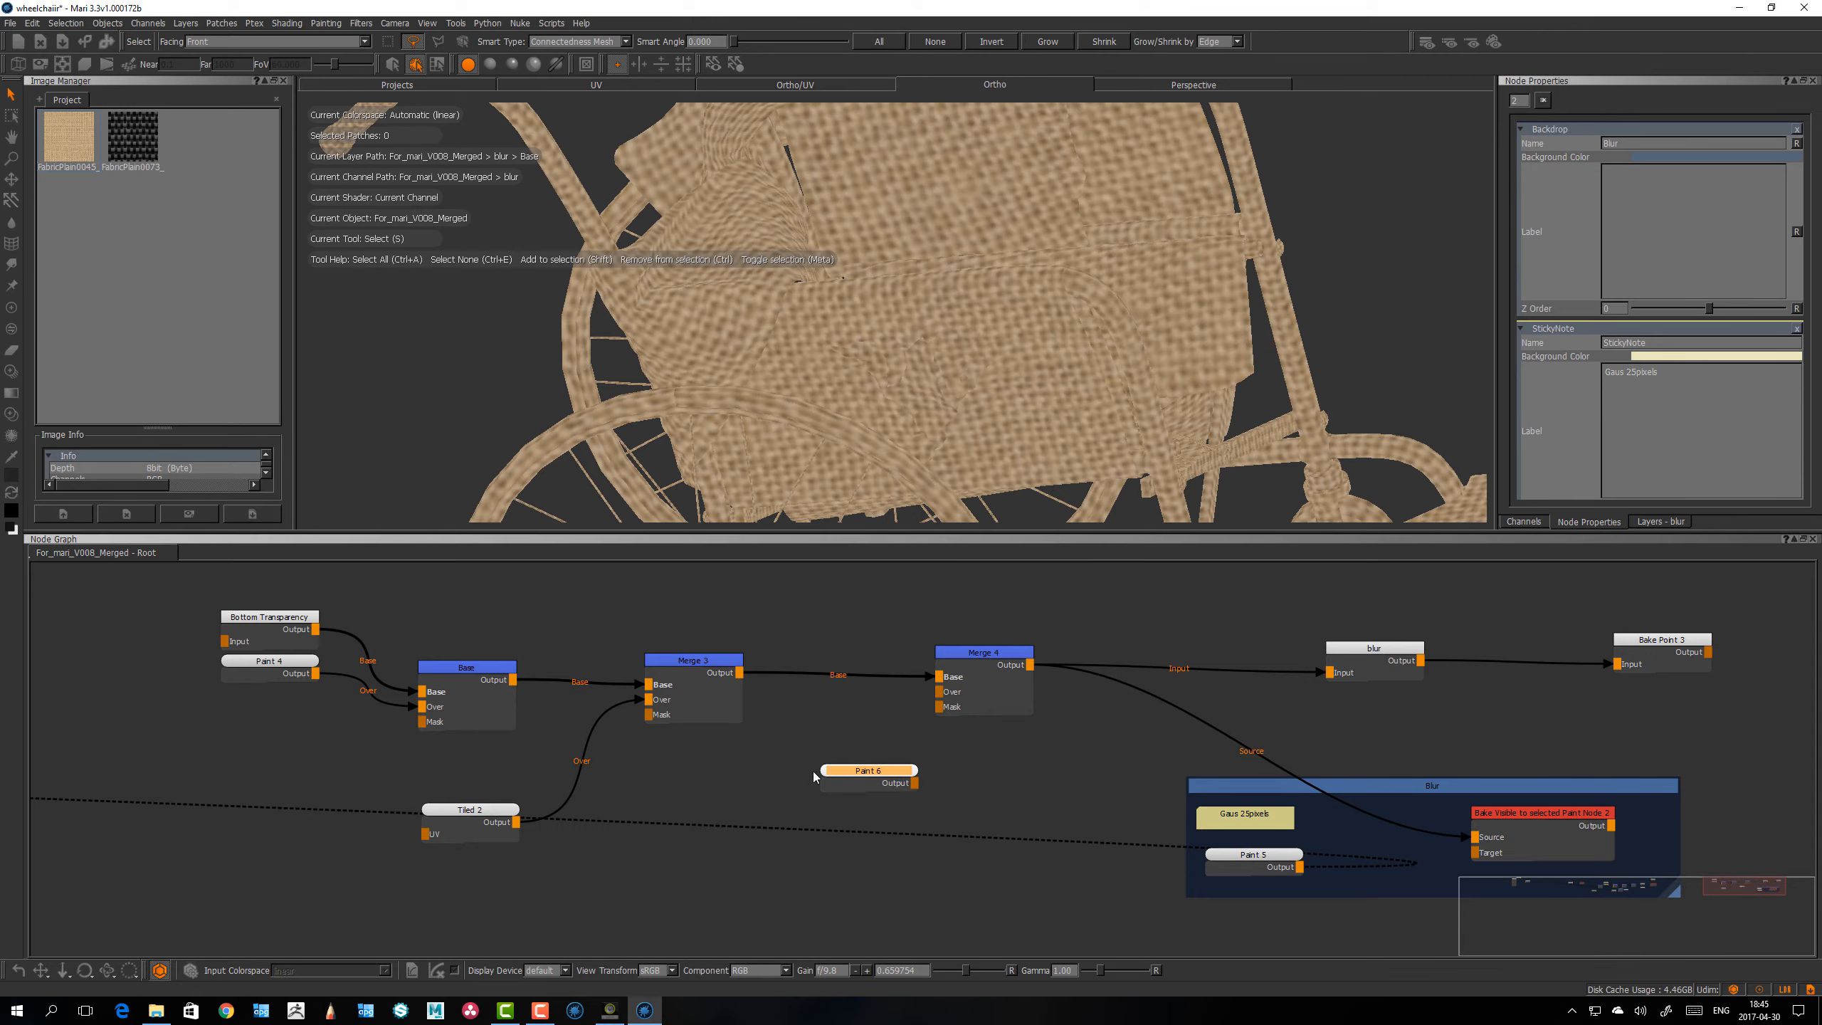
left_click_drag(811, 781, 938, 691)
left_click_drag(777, 768, 768, 770)
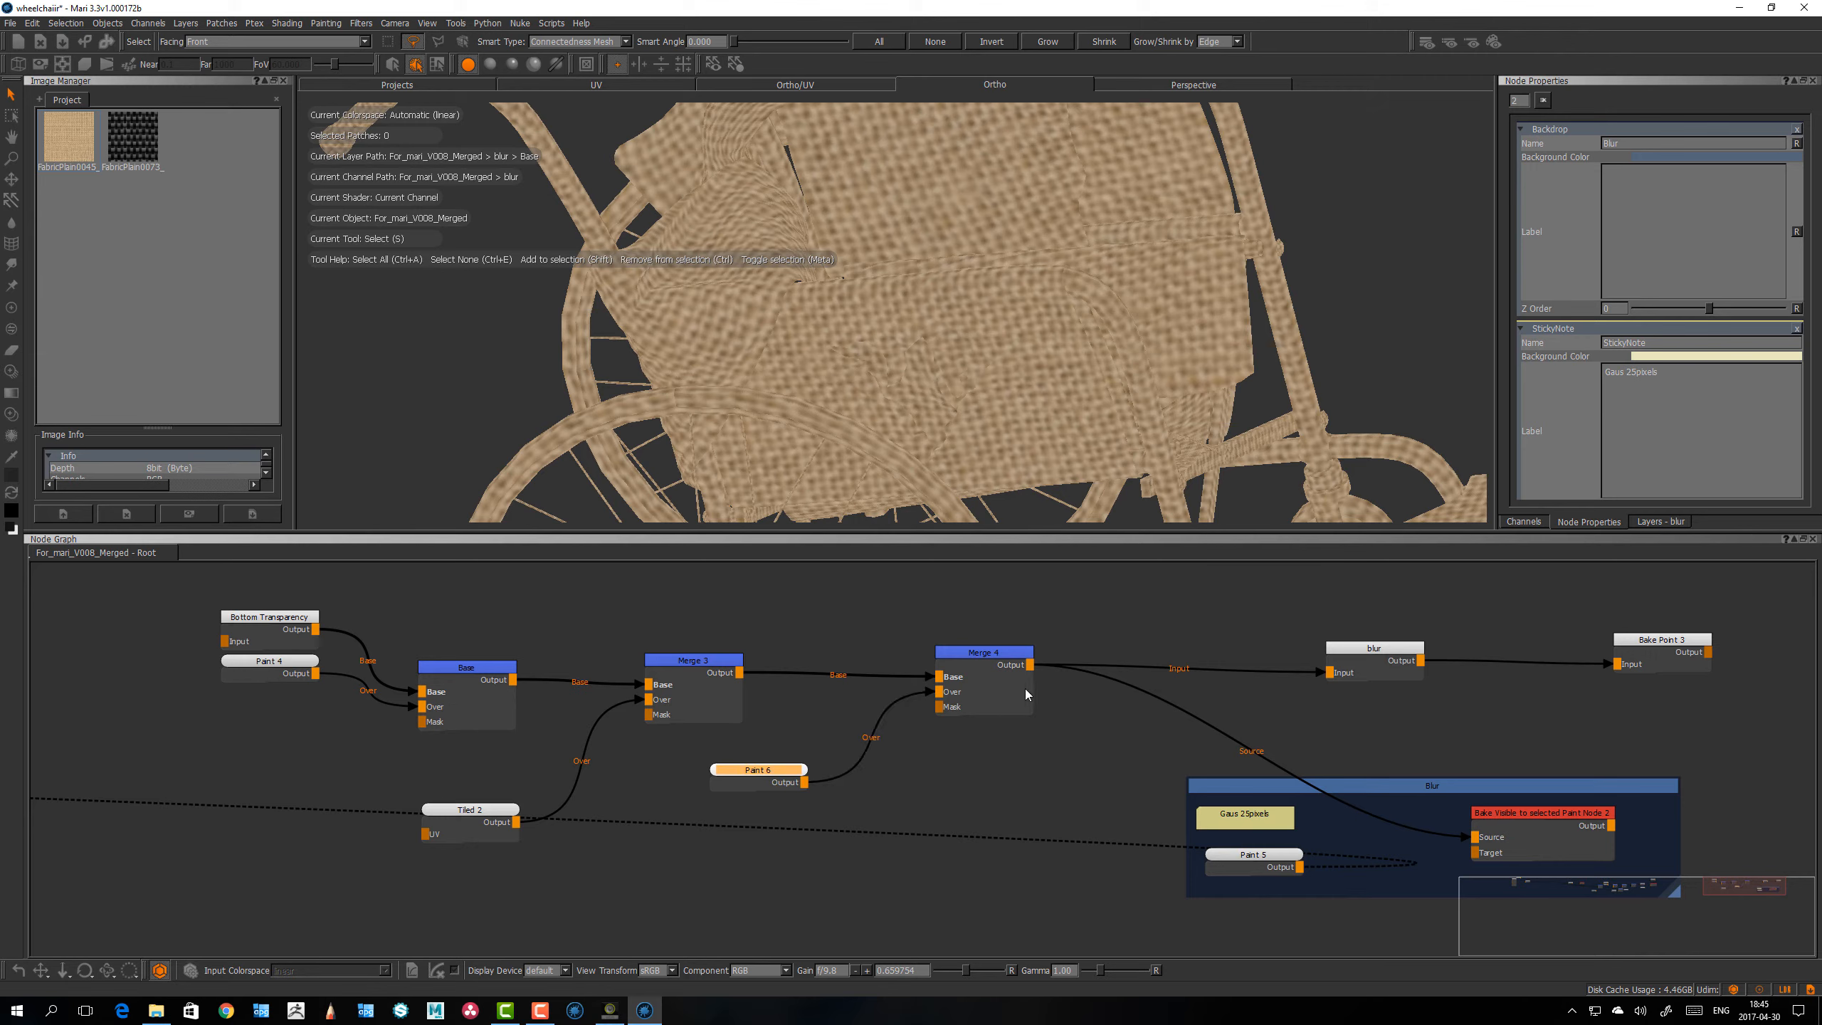
Step: View the Merge 4 output and paint a black zigzag stroke across the wheelchair's seat on the Paint 6 node
left_click_drag(1000, 657, 1003, 657)
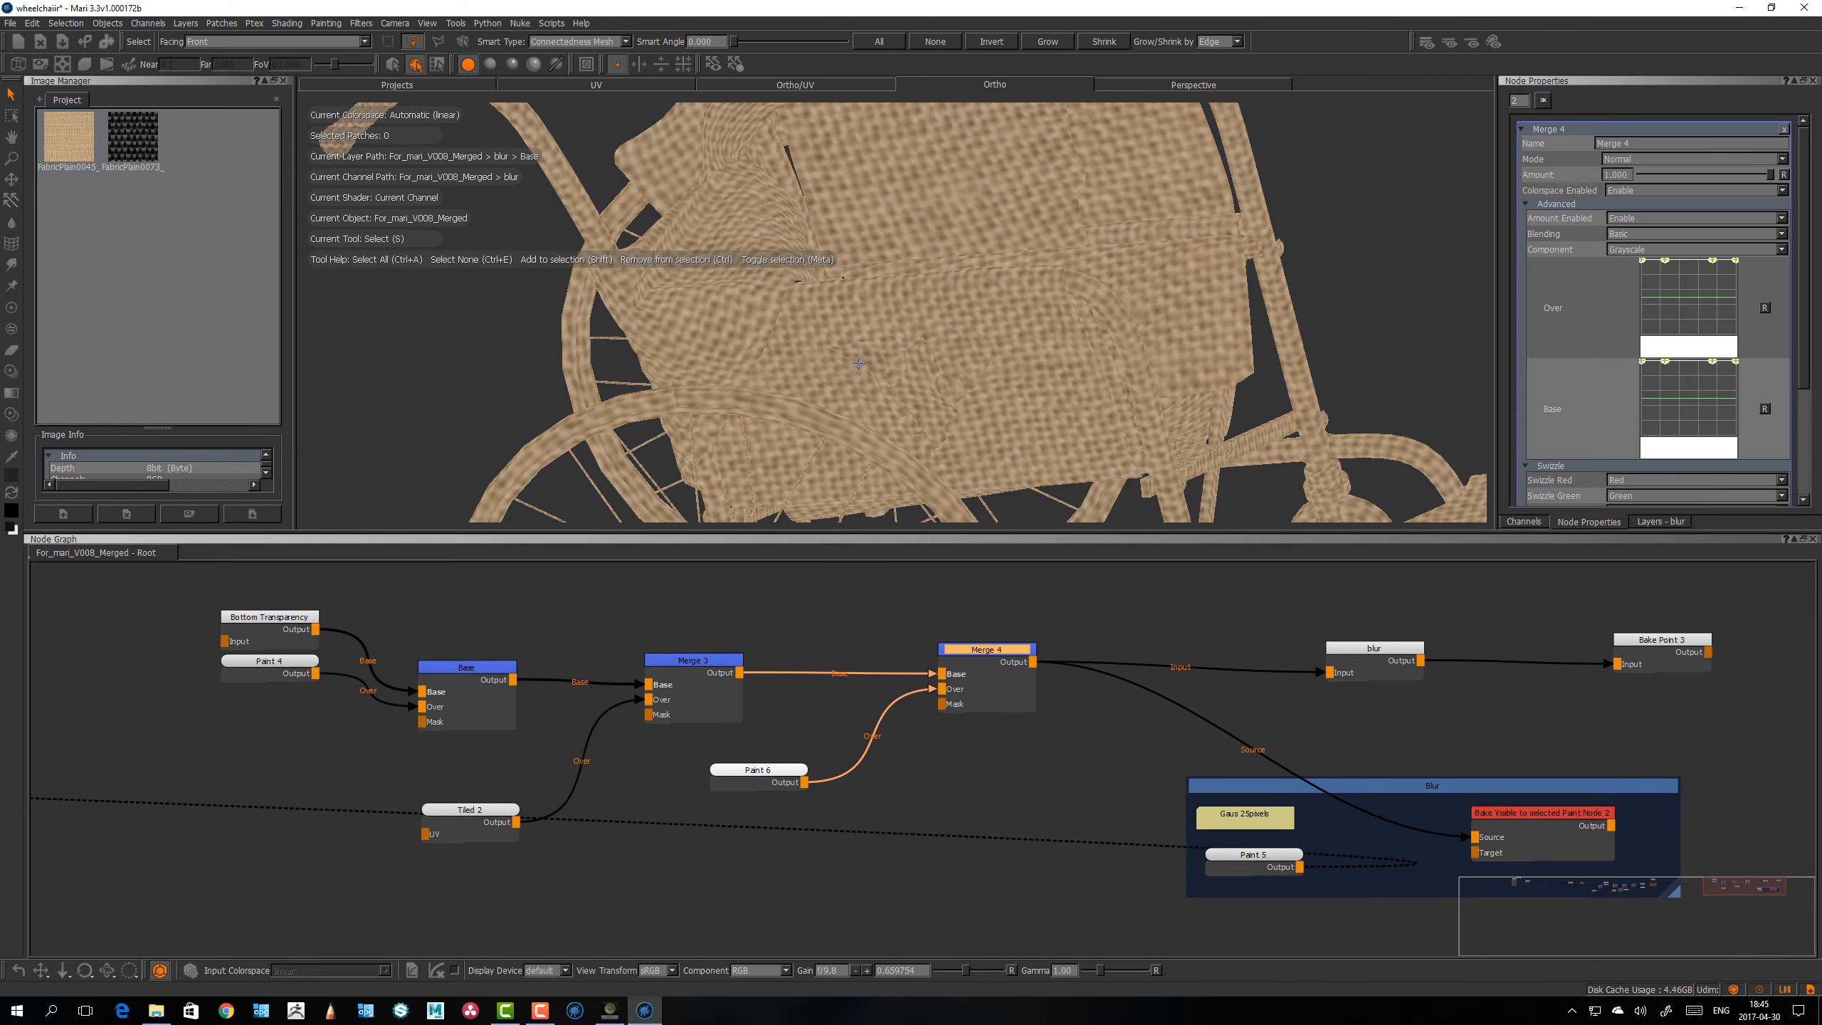
key("1")
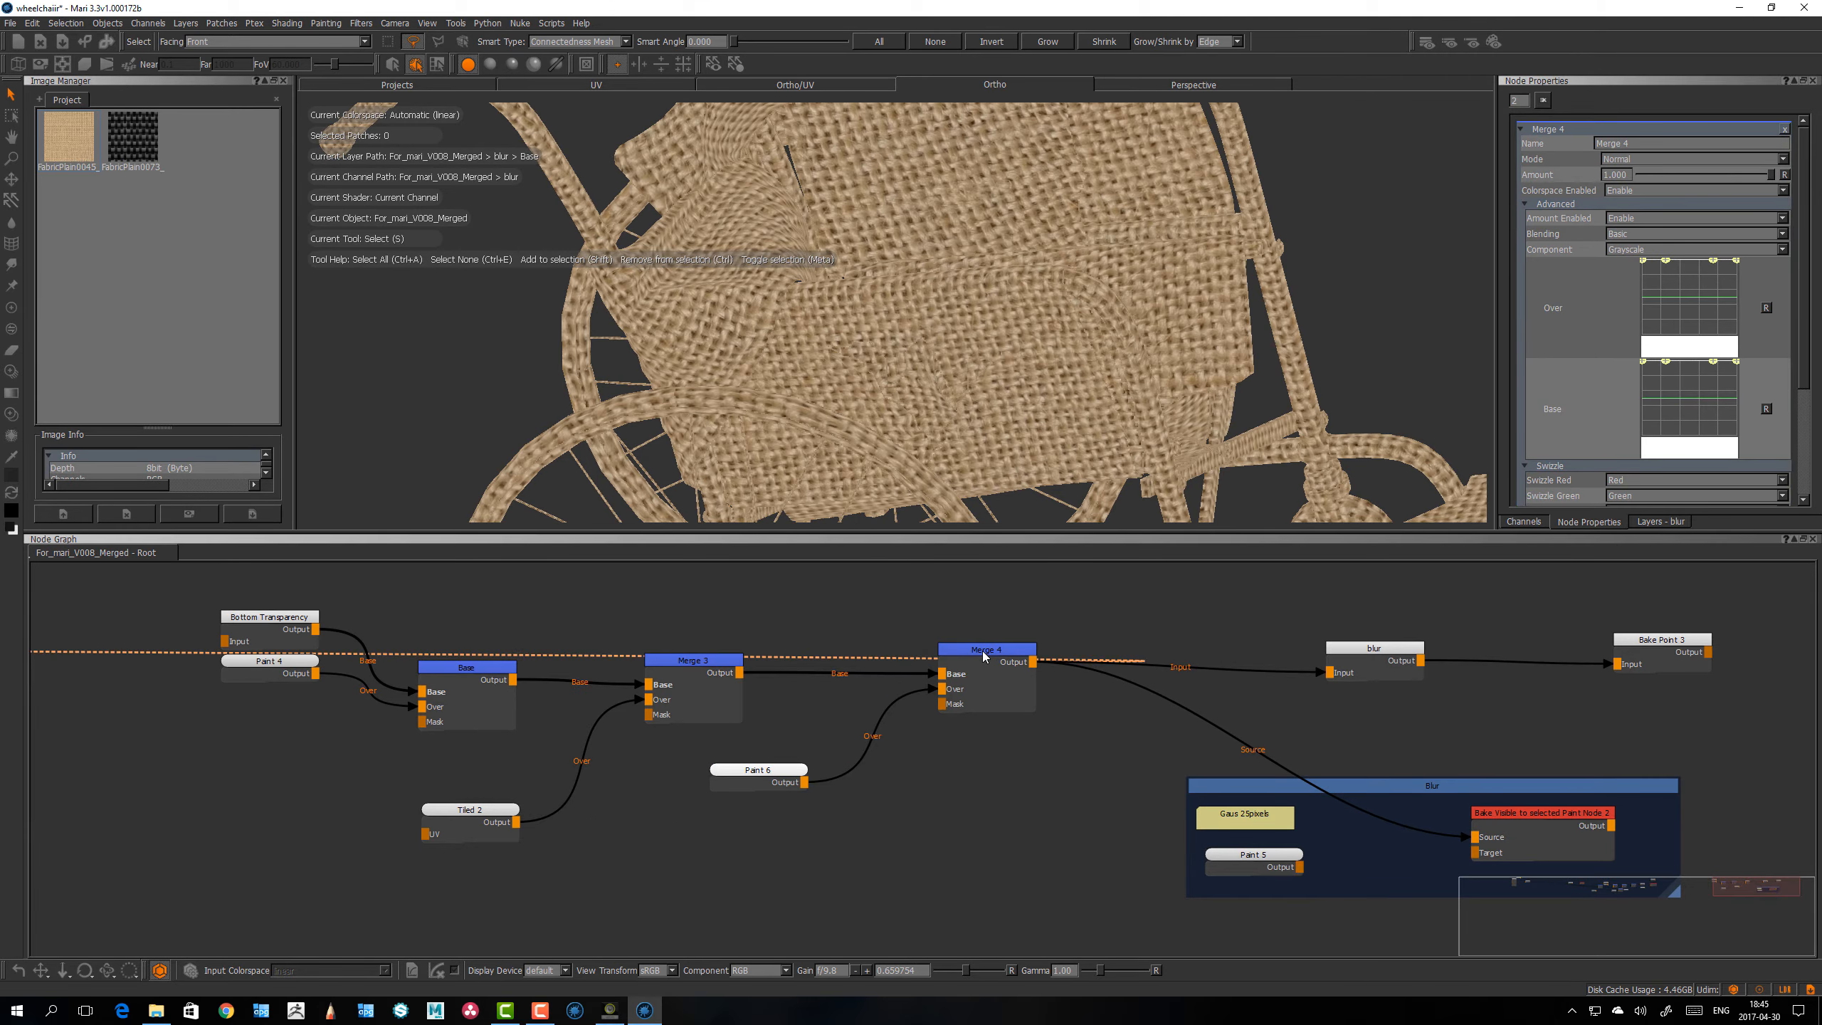
key("p")
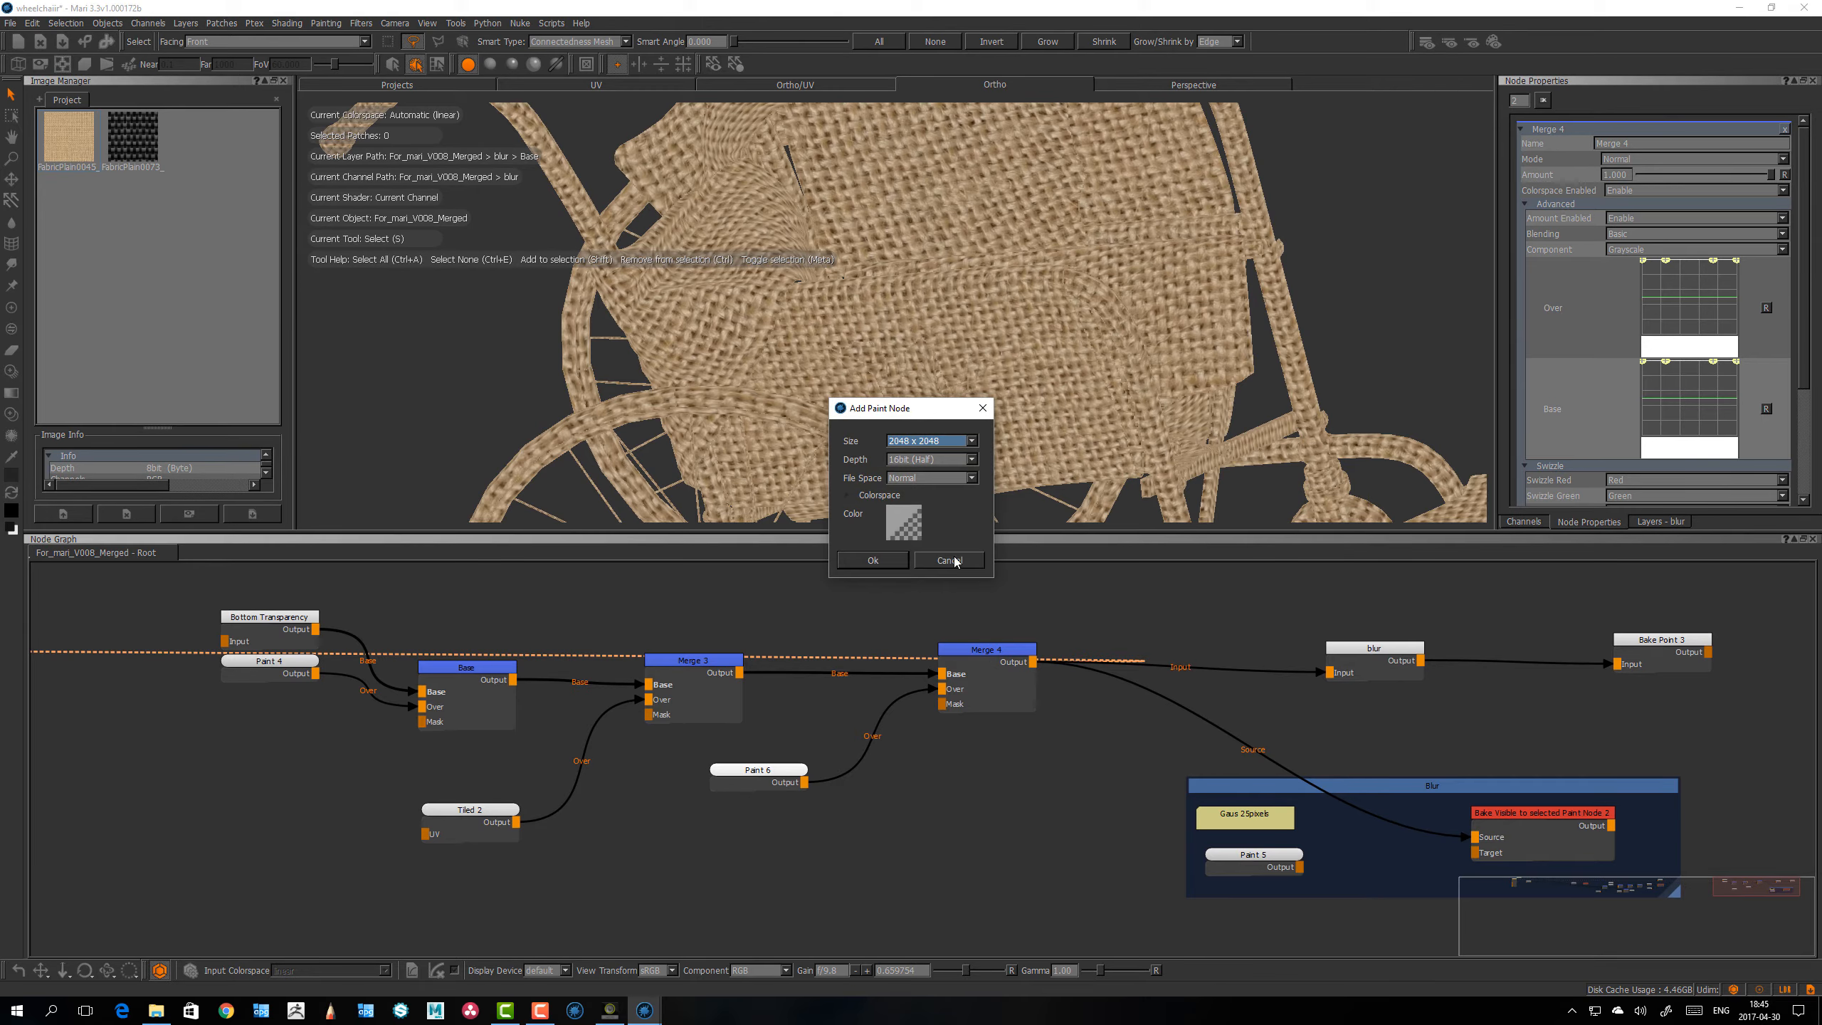
left_click(948, 560)
left_click_drag(976, 388, 999, 379, "alt")
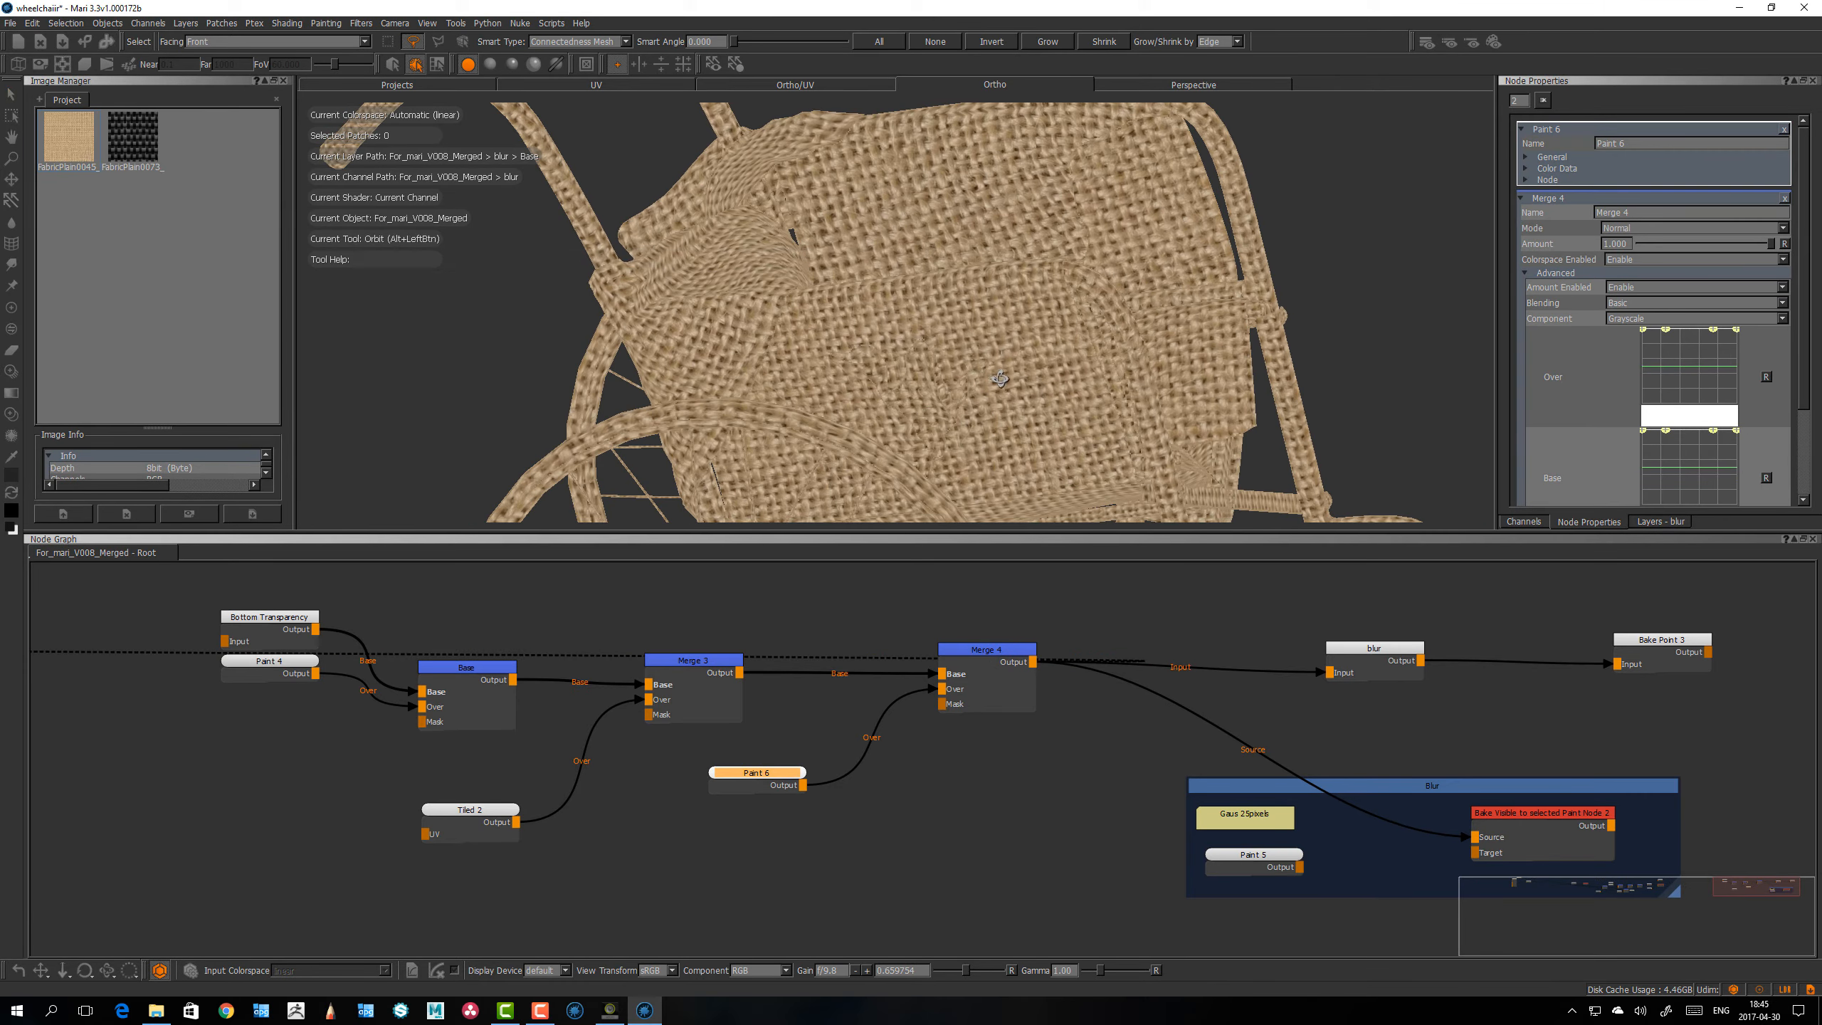
key("p")
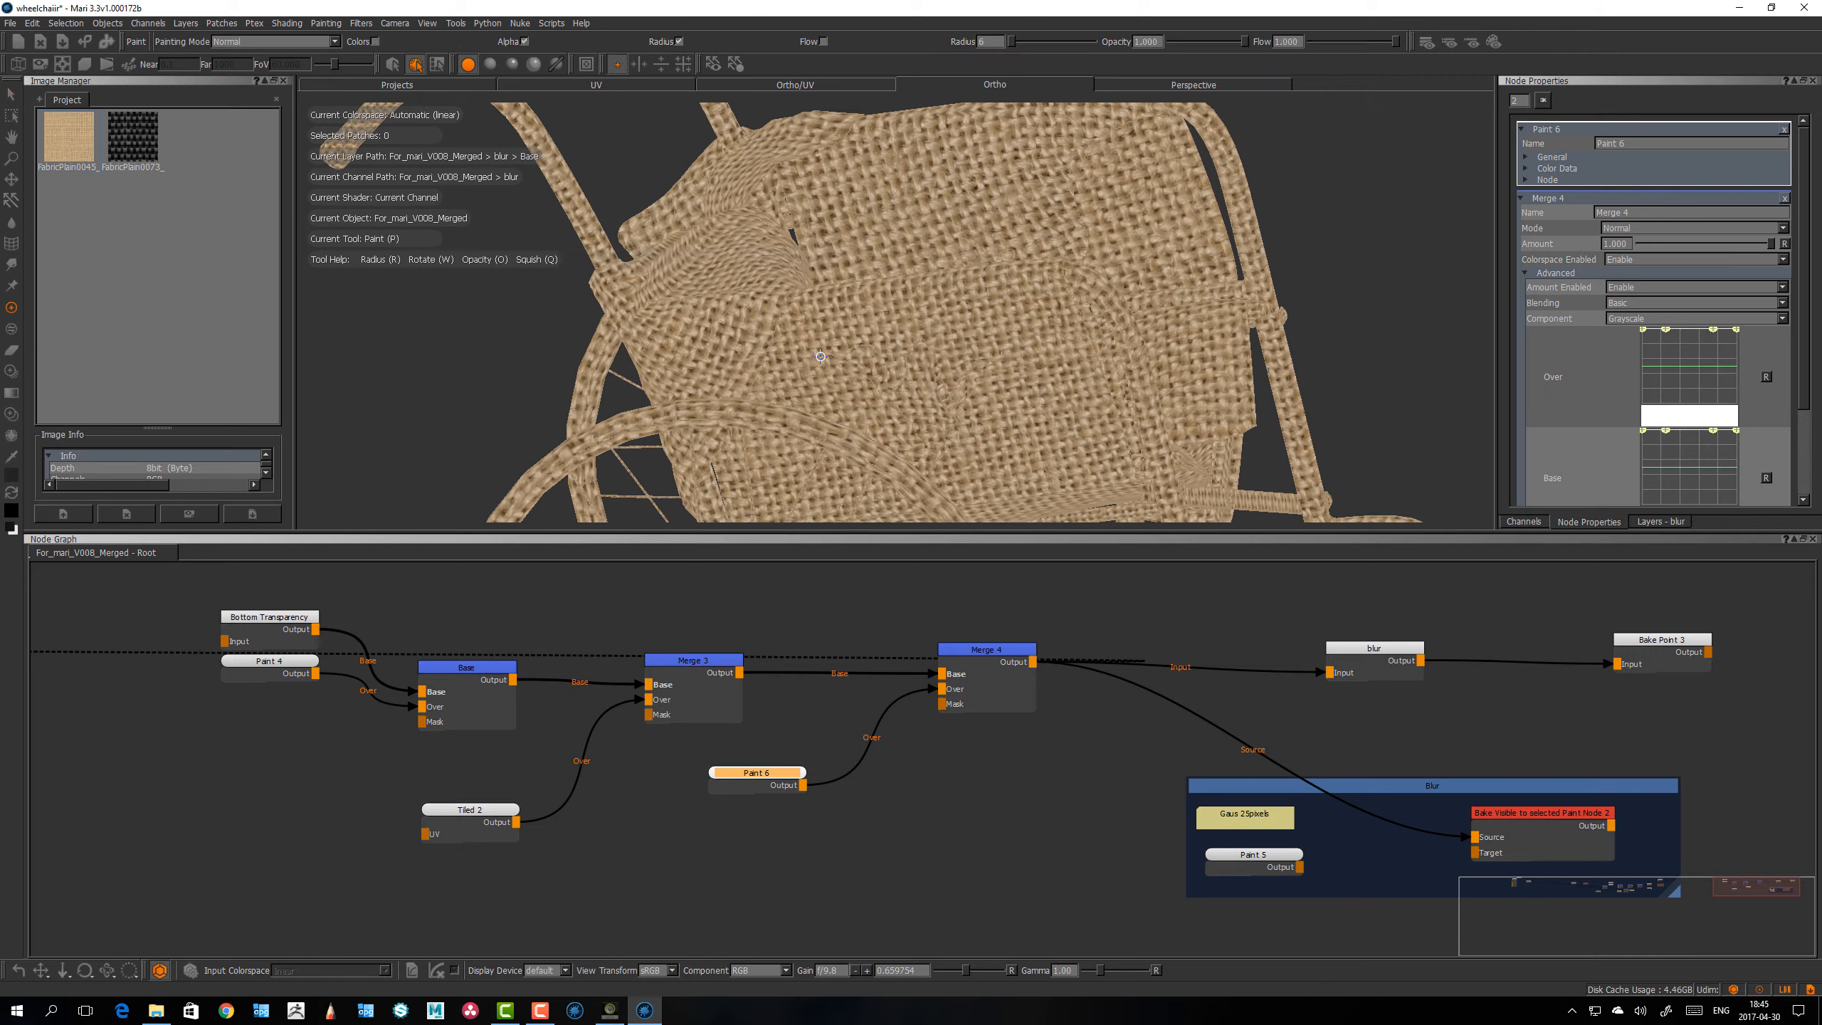
mouse_move(820, 327)
left_mouse_down()
mouse_move(1018, 295)
mouse_move(1073, 463)
mouse_move(1018, 448)
mouse_move(1059, 412)
mouse_move(1047, 428)
left_mouse_up()
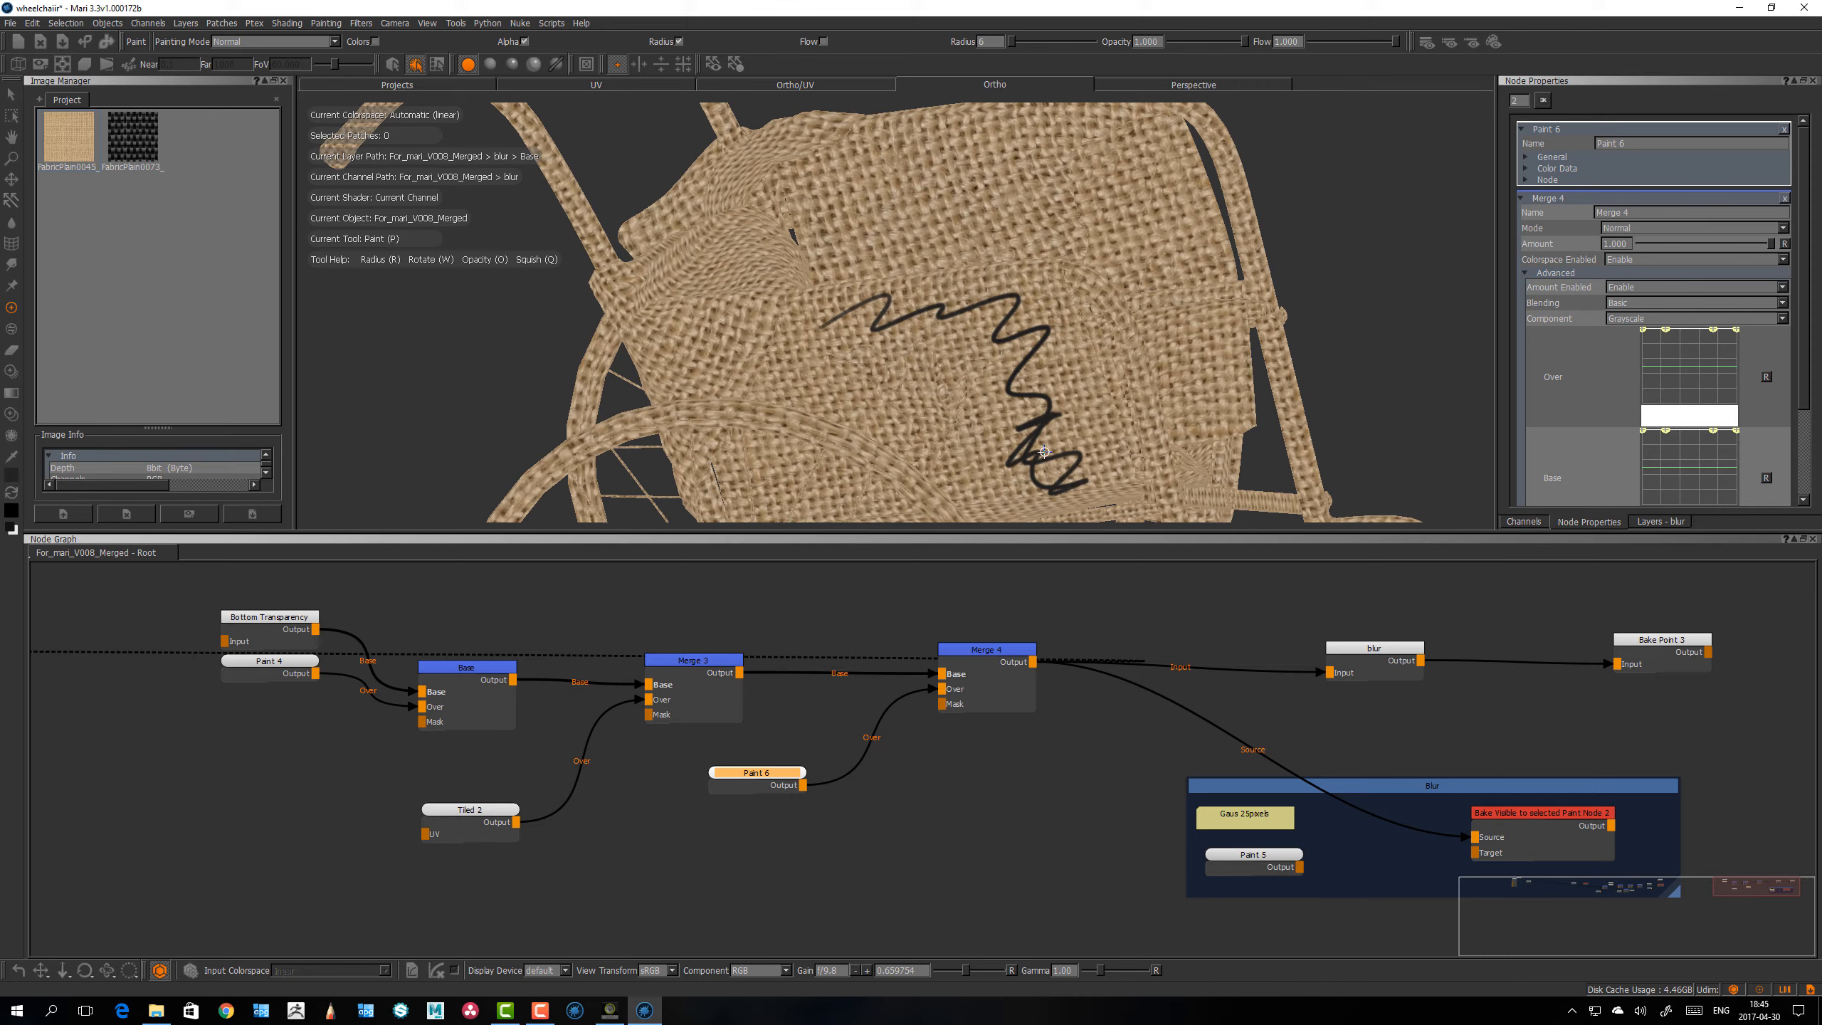
mouse_move(1045, 454)
left_mouse_down("alt")
mouse_move(1058, 434)
mouse_move(1054, 469)
left_mouse_up("alt")
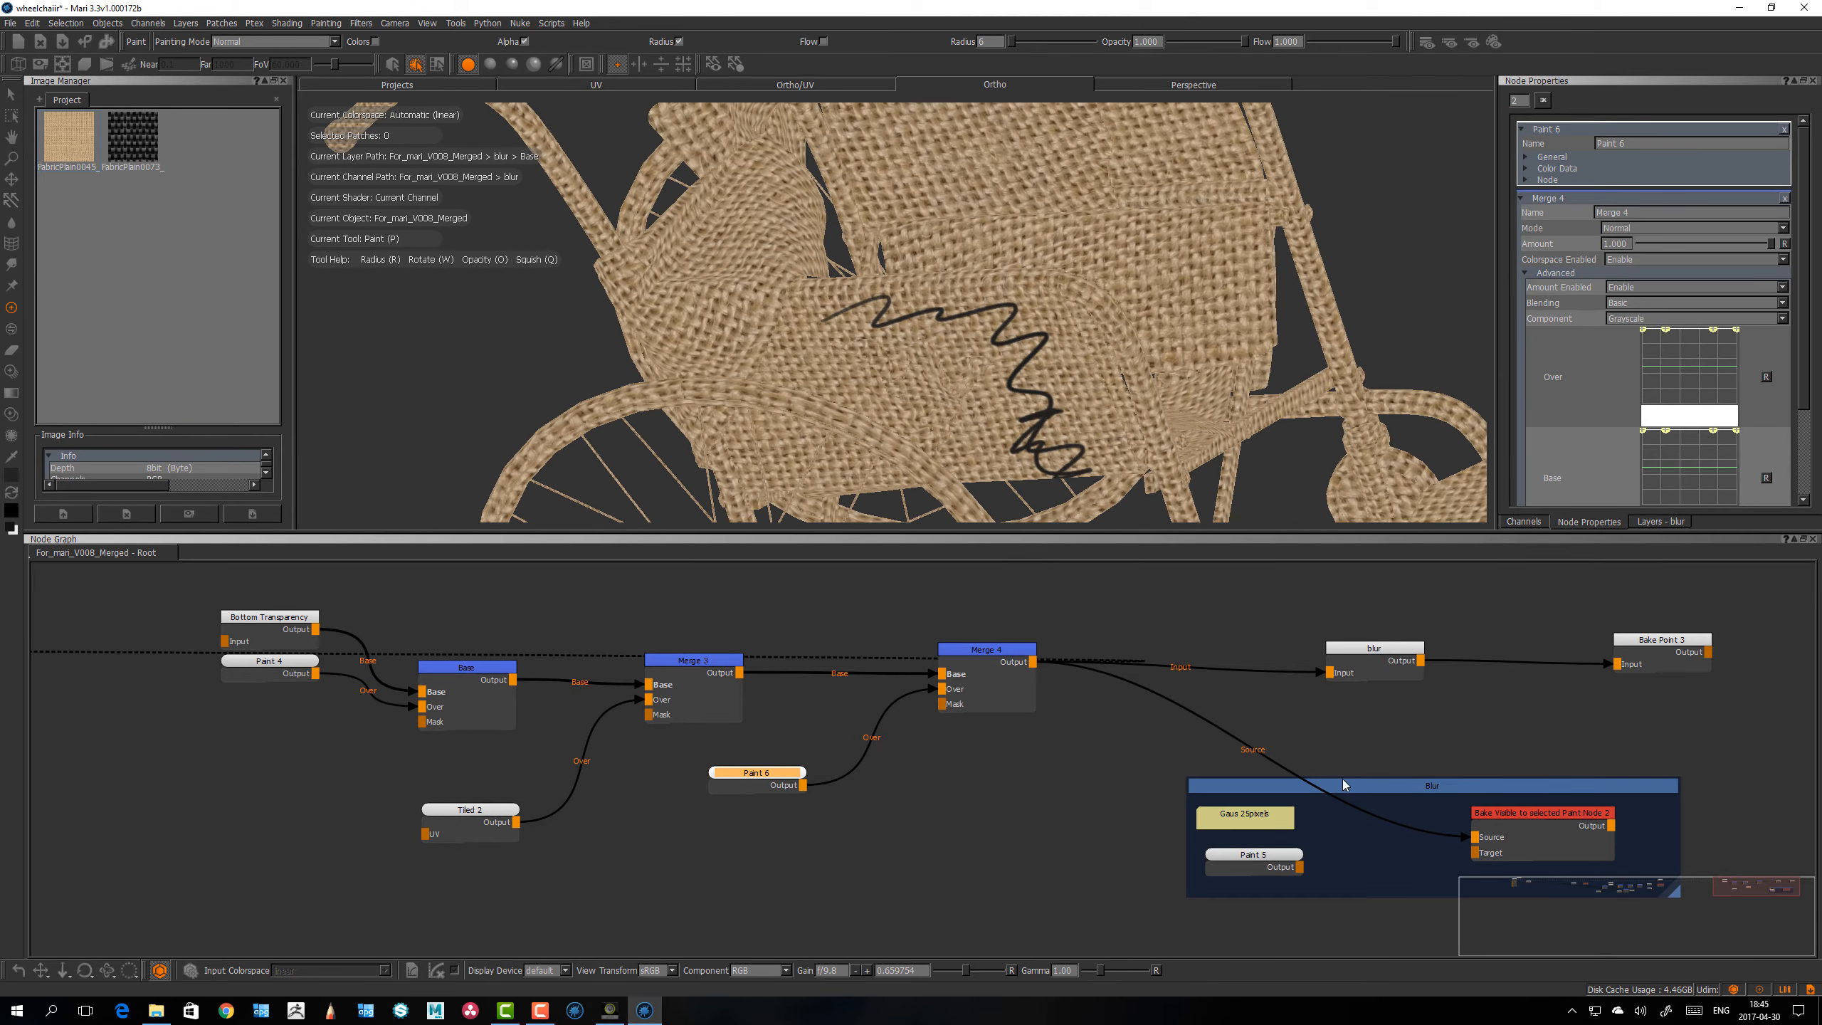
Step: Shift the Blur backdrop slightly and bake the Merge 4 result, including the zigzag stroke, into the Paint 5 node
left_click_drag(1343, 783, 1325, 778)
left_click(821, 794)
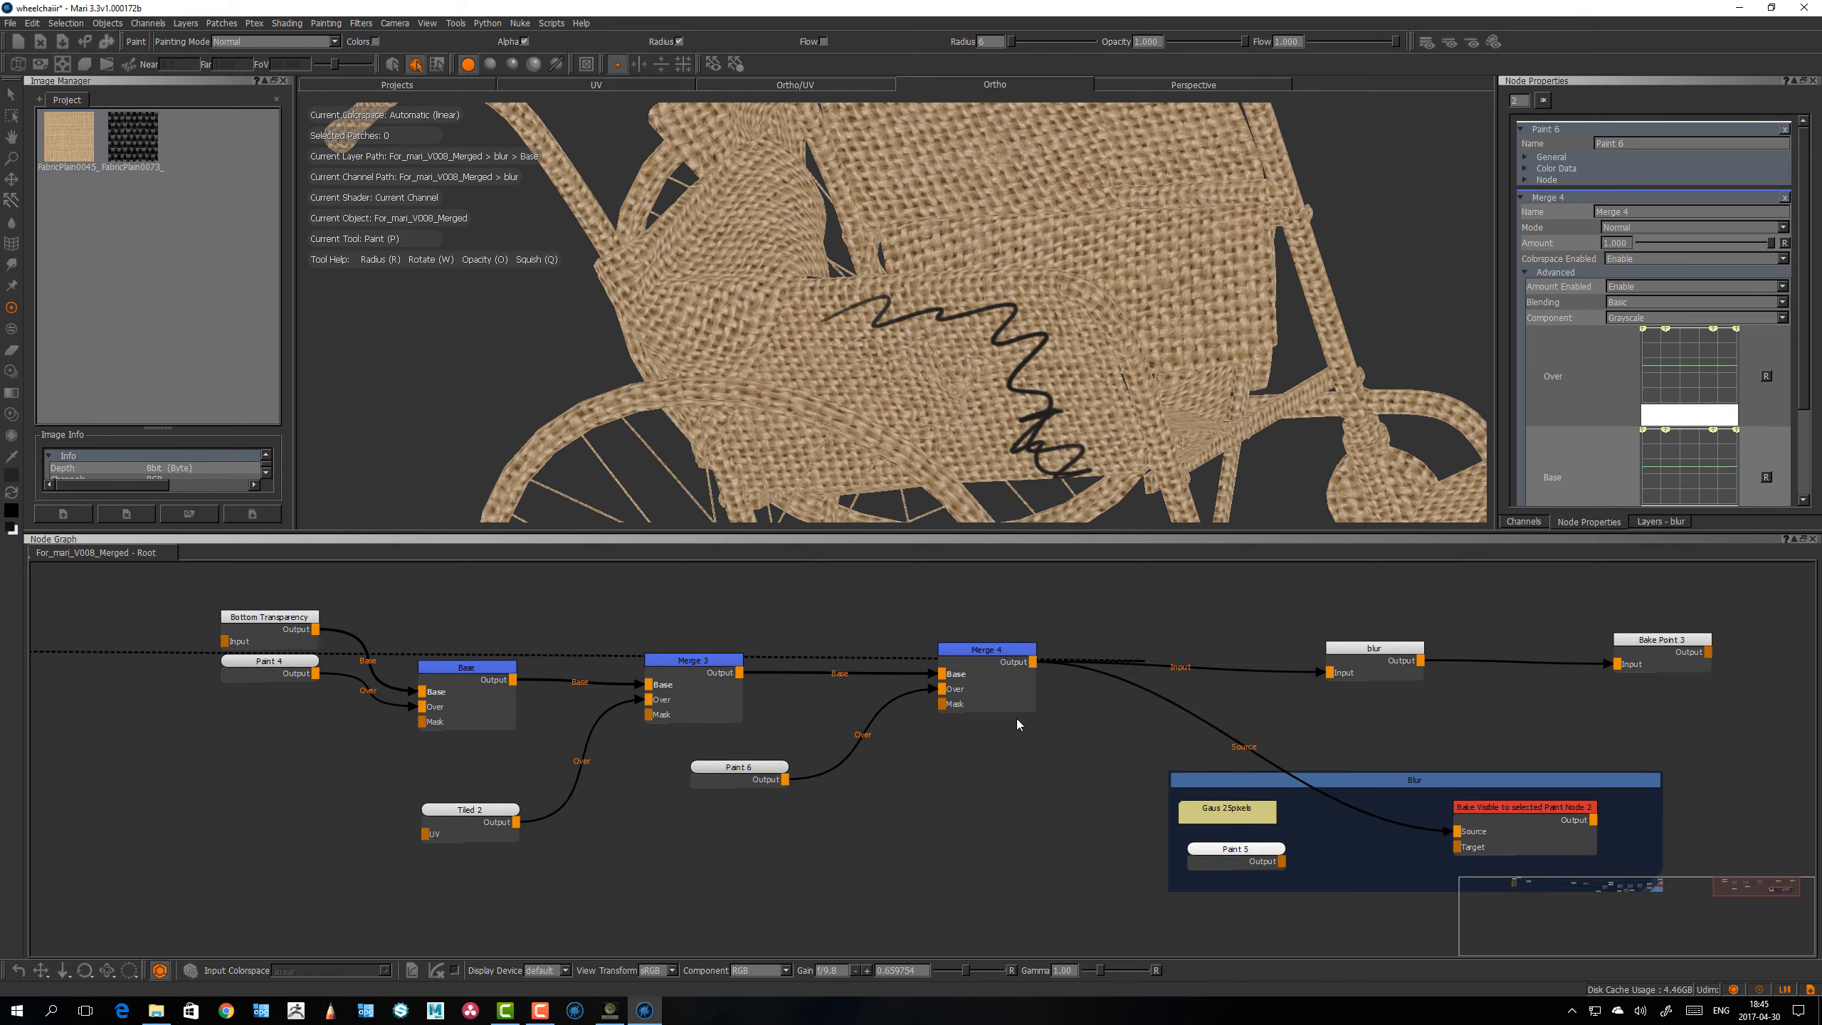
left_click_drag(1507, 813, 1513, 817)
left_click_drag(1267, 855, 1267, 857)
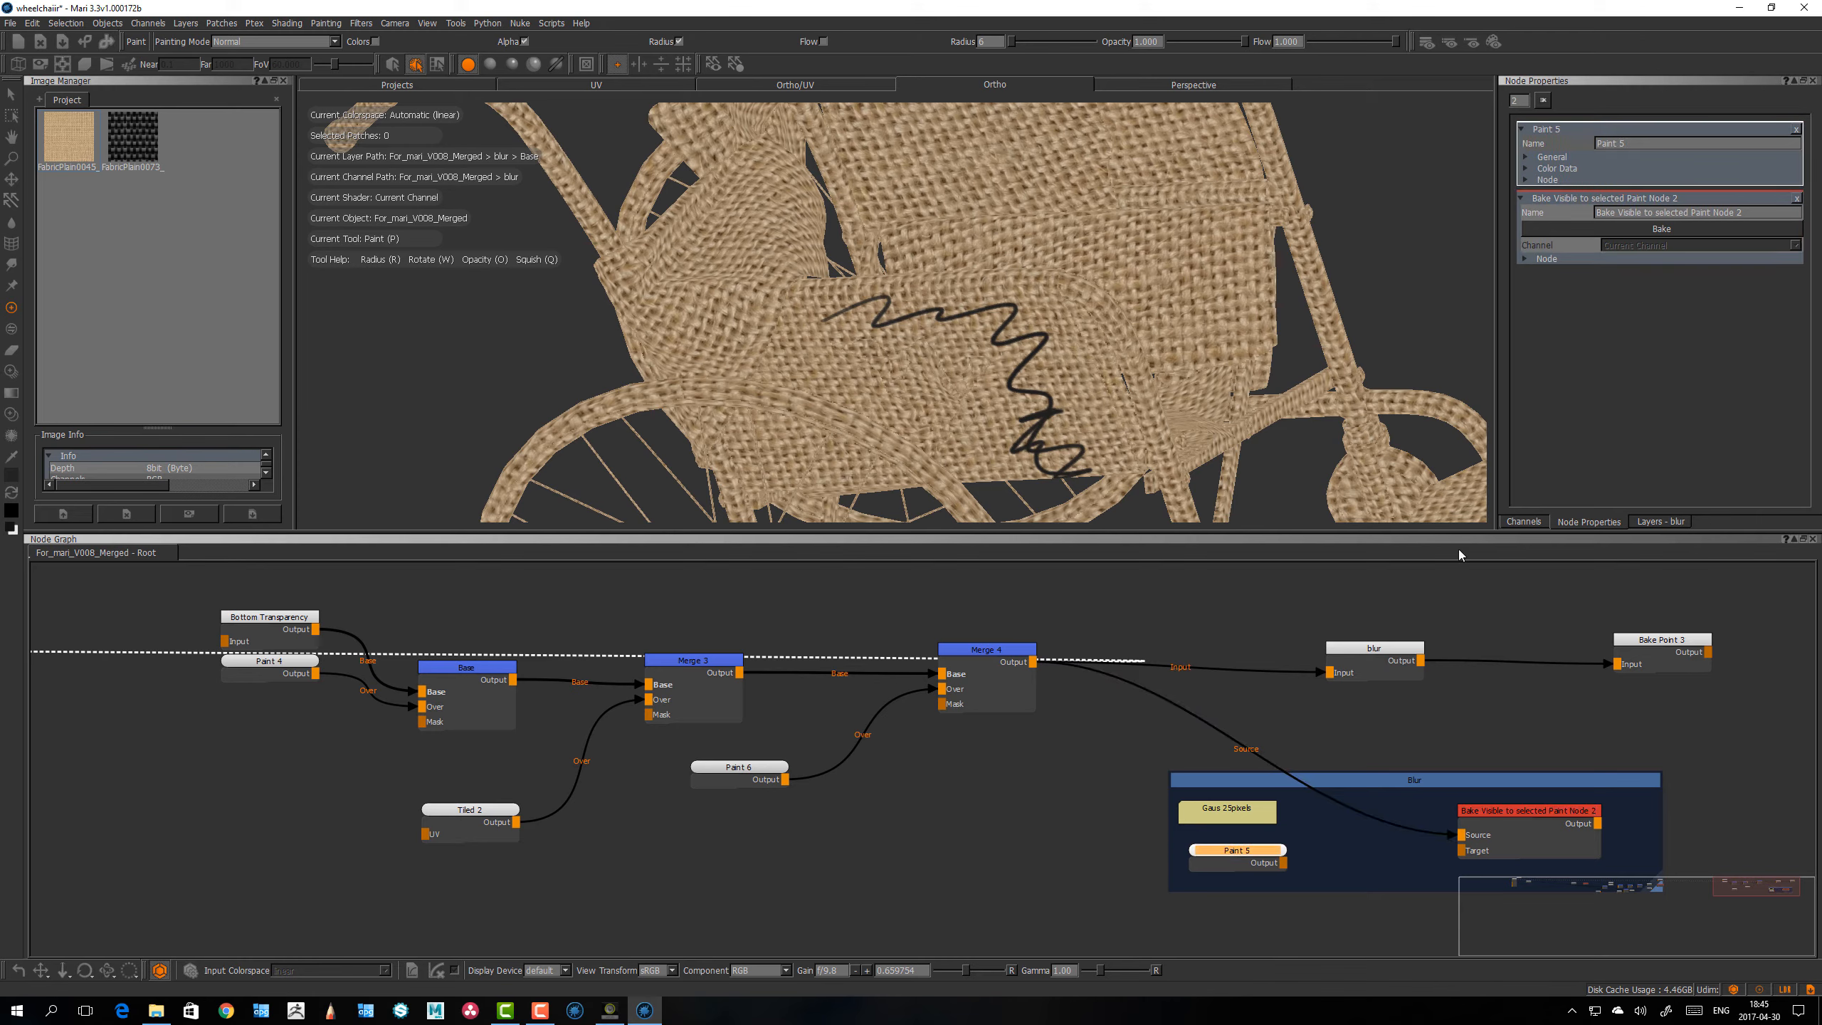
left_click(1668, 228)
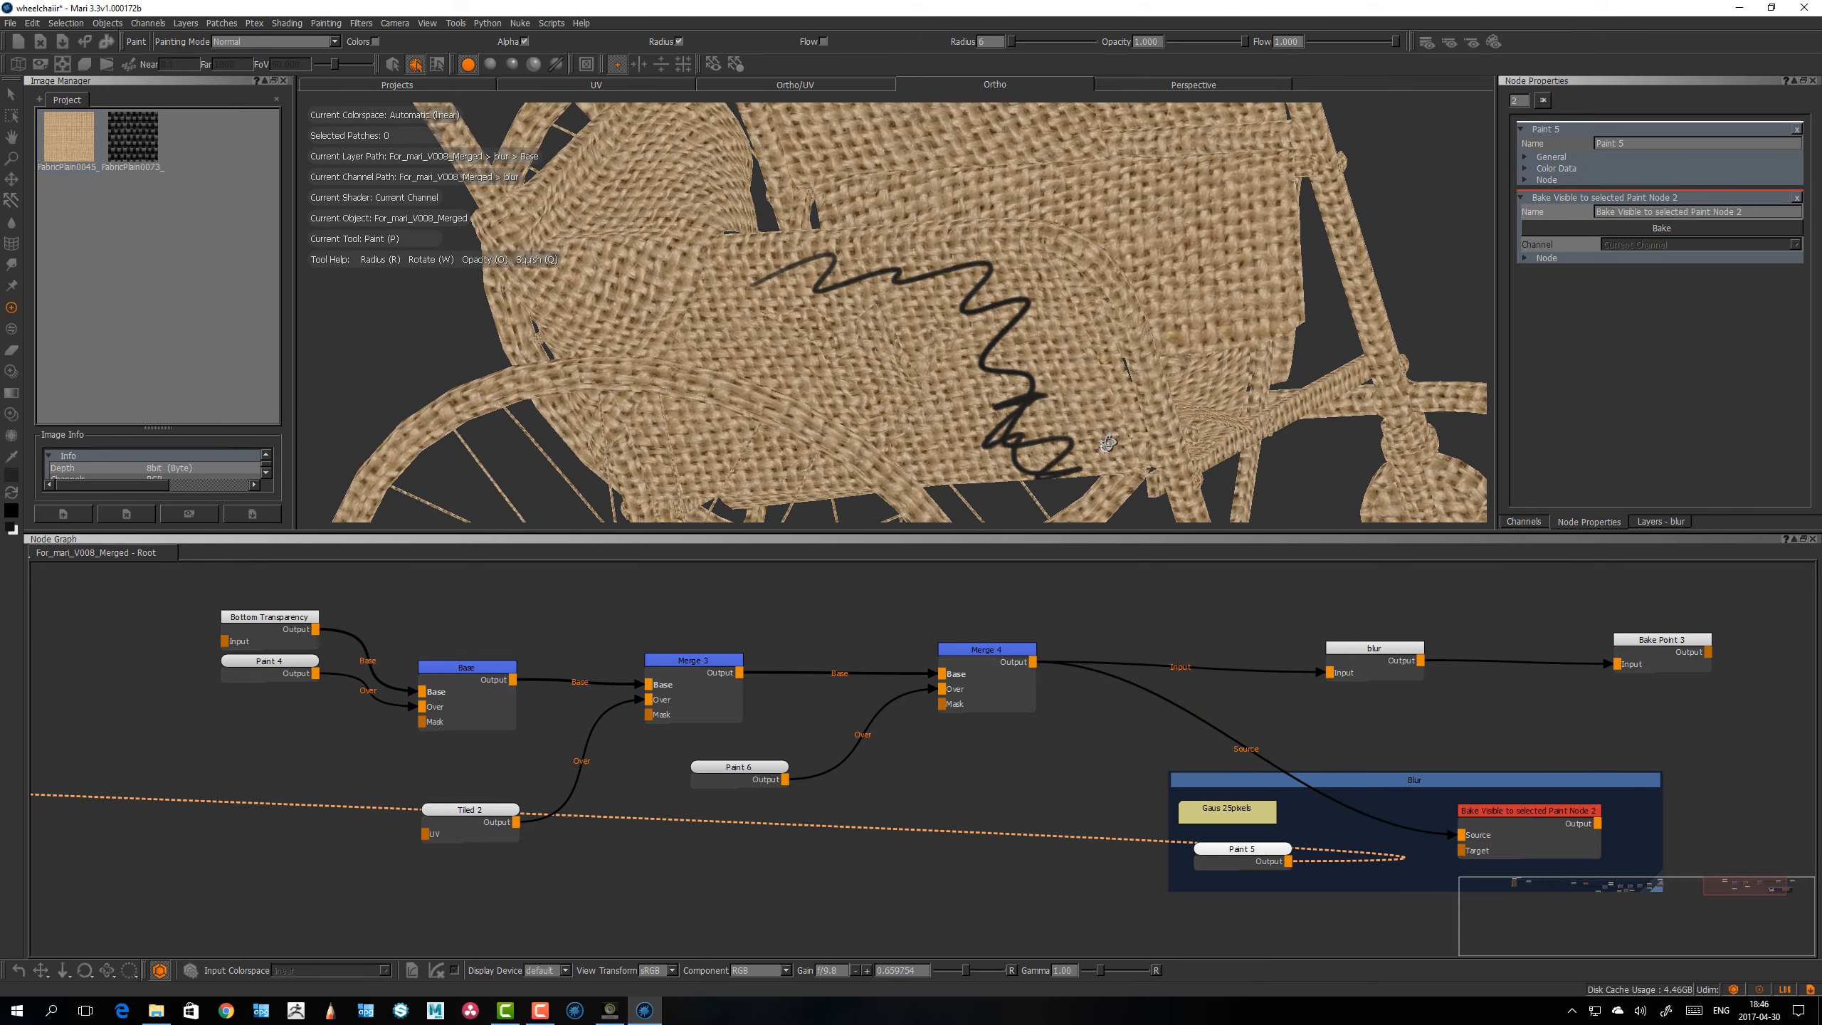
Step: Compare the newly baked Paint 5 node with the Merge 4 output on the wheelchair
left_click_drag(1076, 388, 1137, 428, "alt")
left_click(1272, 849)
left_click_drag(1273, 849, 1271, 851)
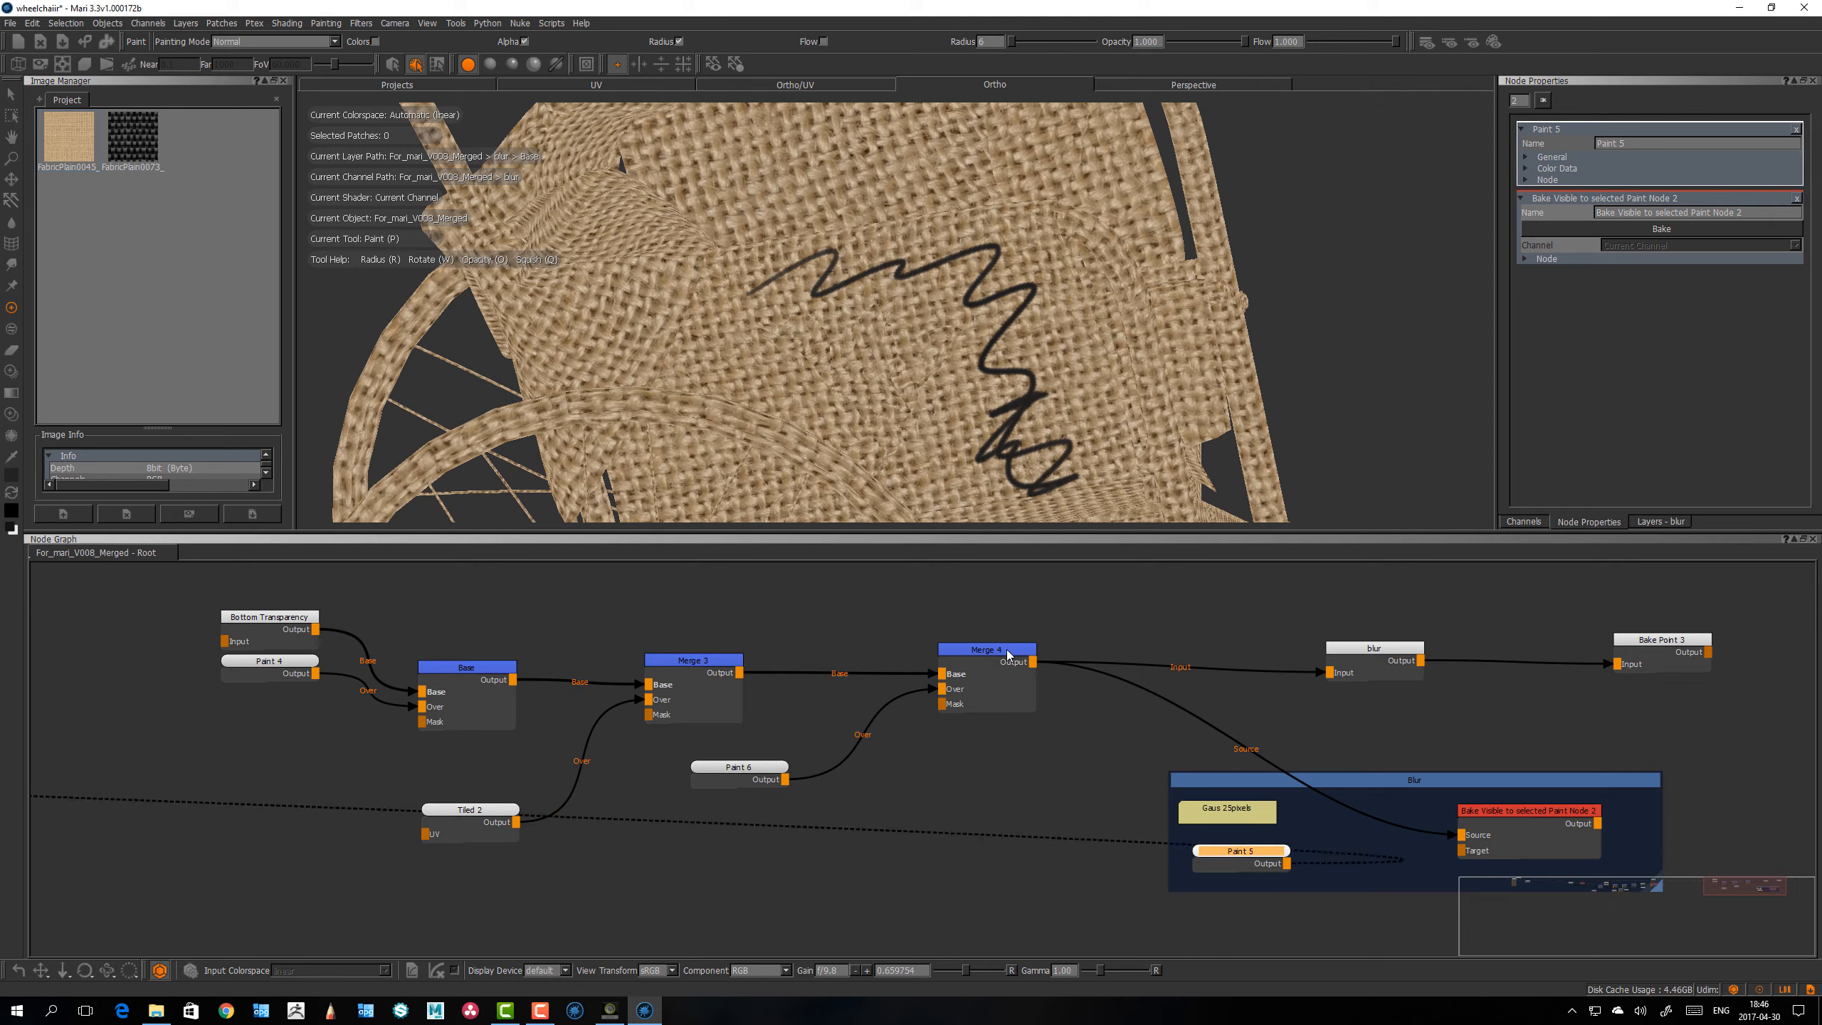
left_click_drag(1008, 651, 1014, 653)
key("v")
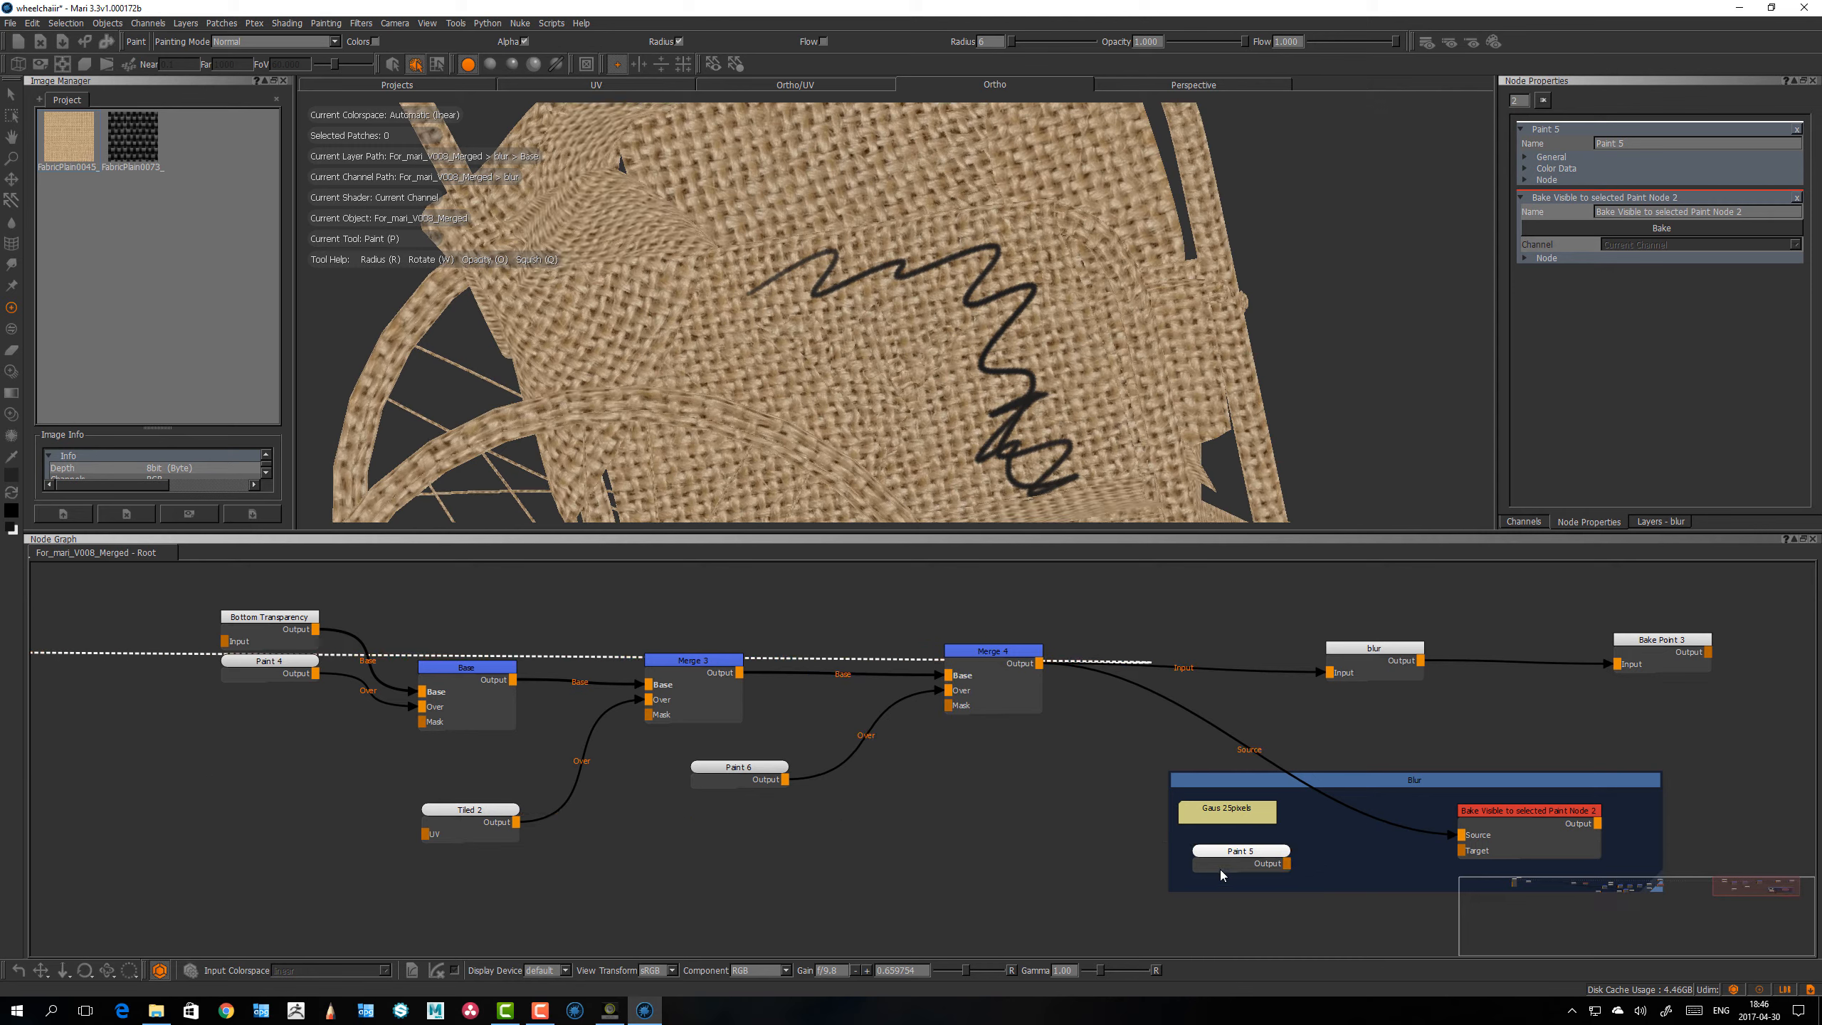
Step: Apply a Gaussian blur with amount 1.000 and radius 25.000 to the Paint 5 node
left_click_drag(1235, 855, 1246, 853)
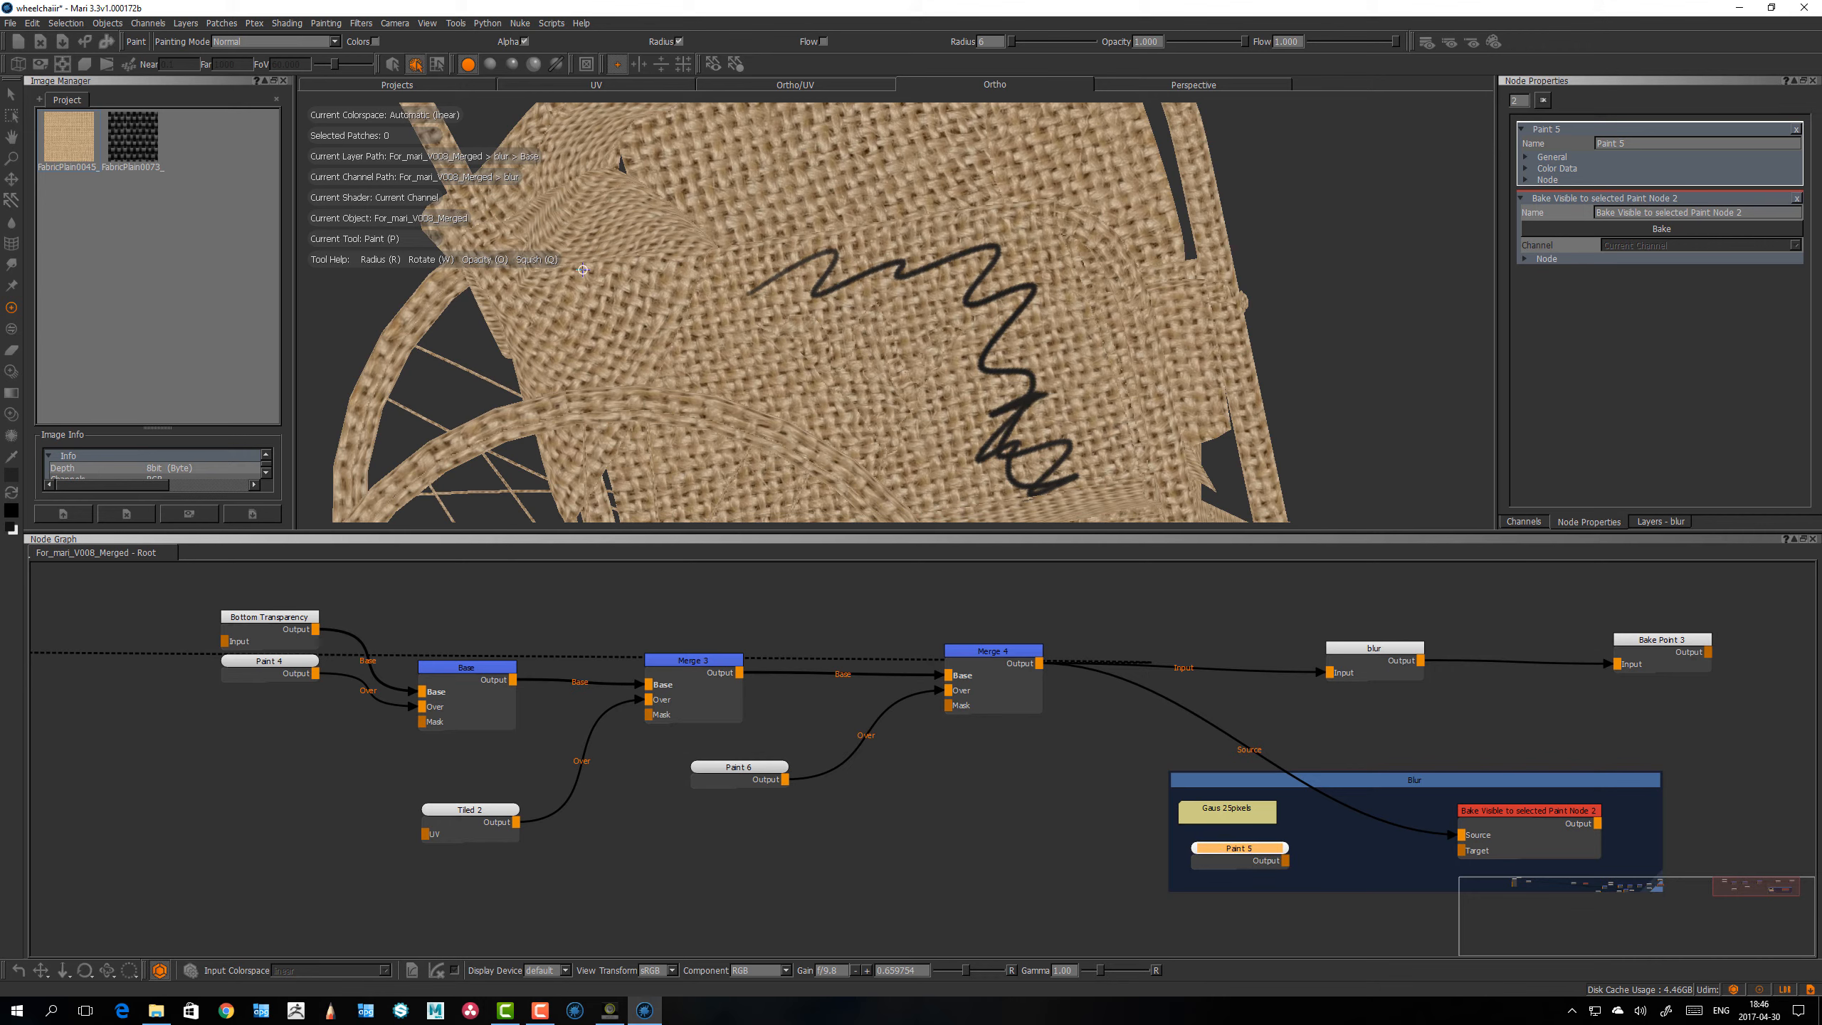
left_click(361, 23)
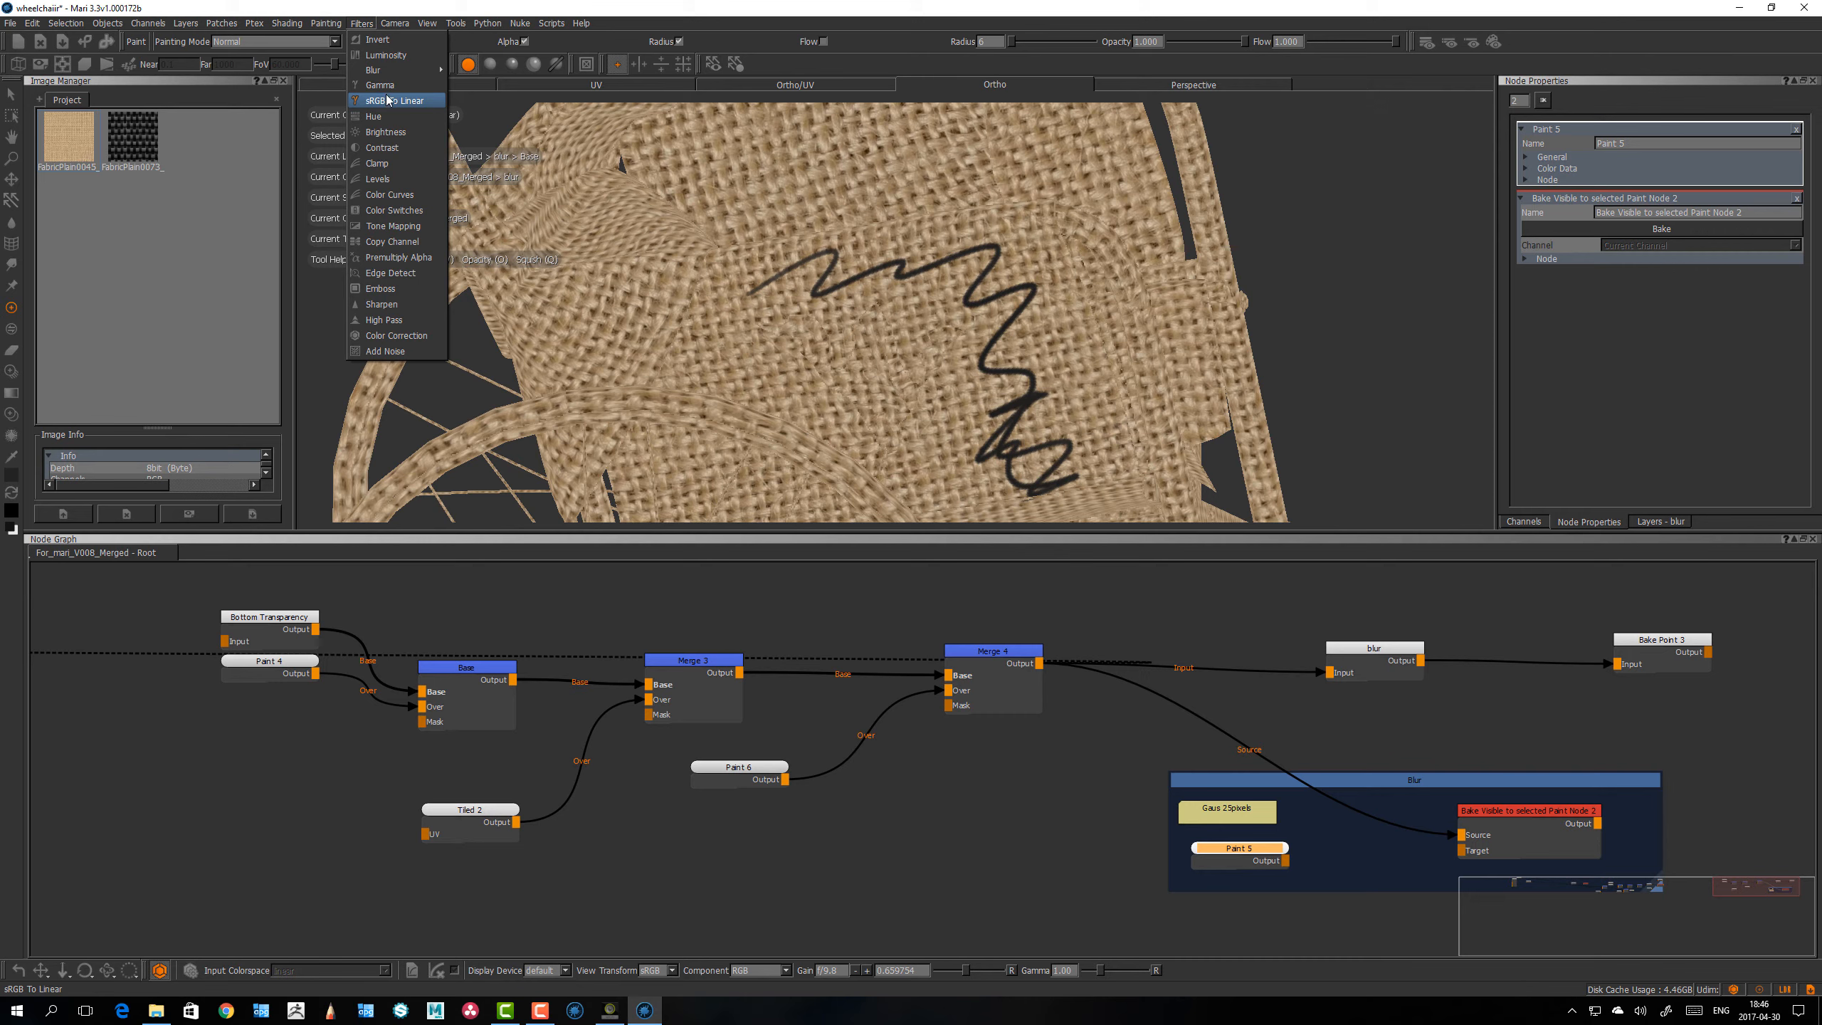
mouse_move(417, 71)
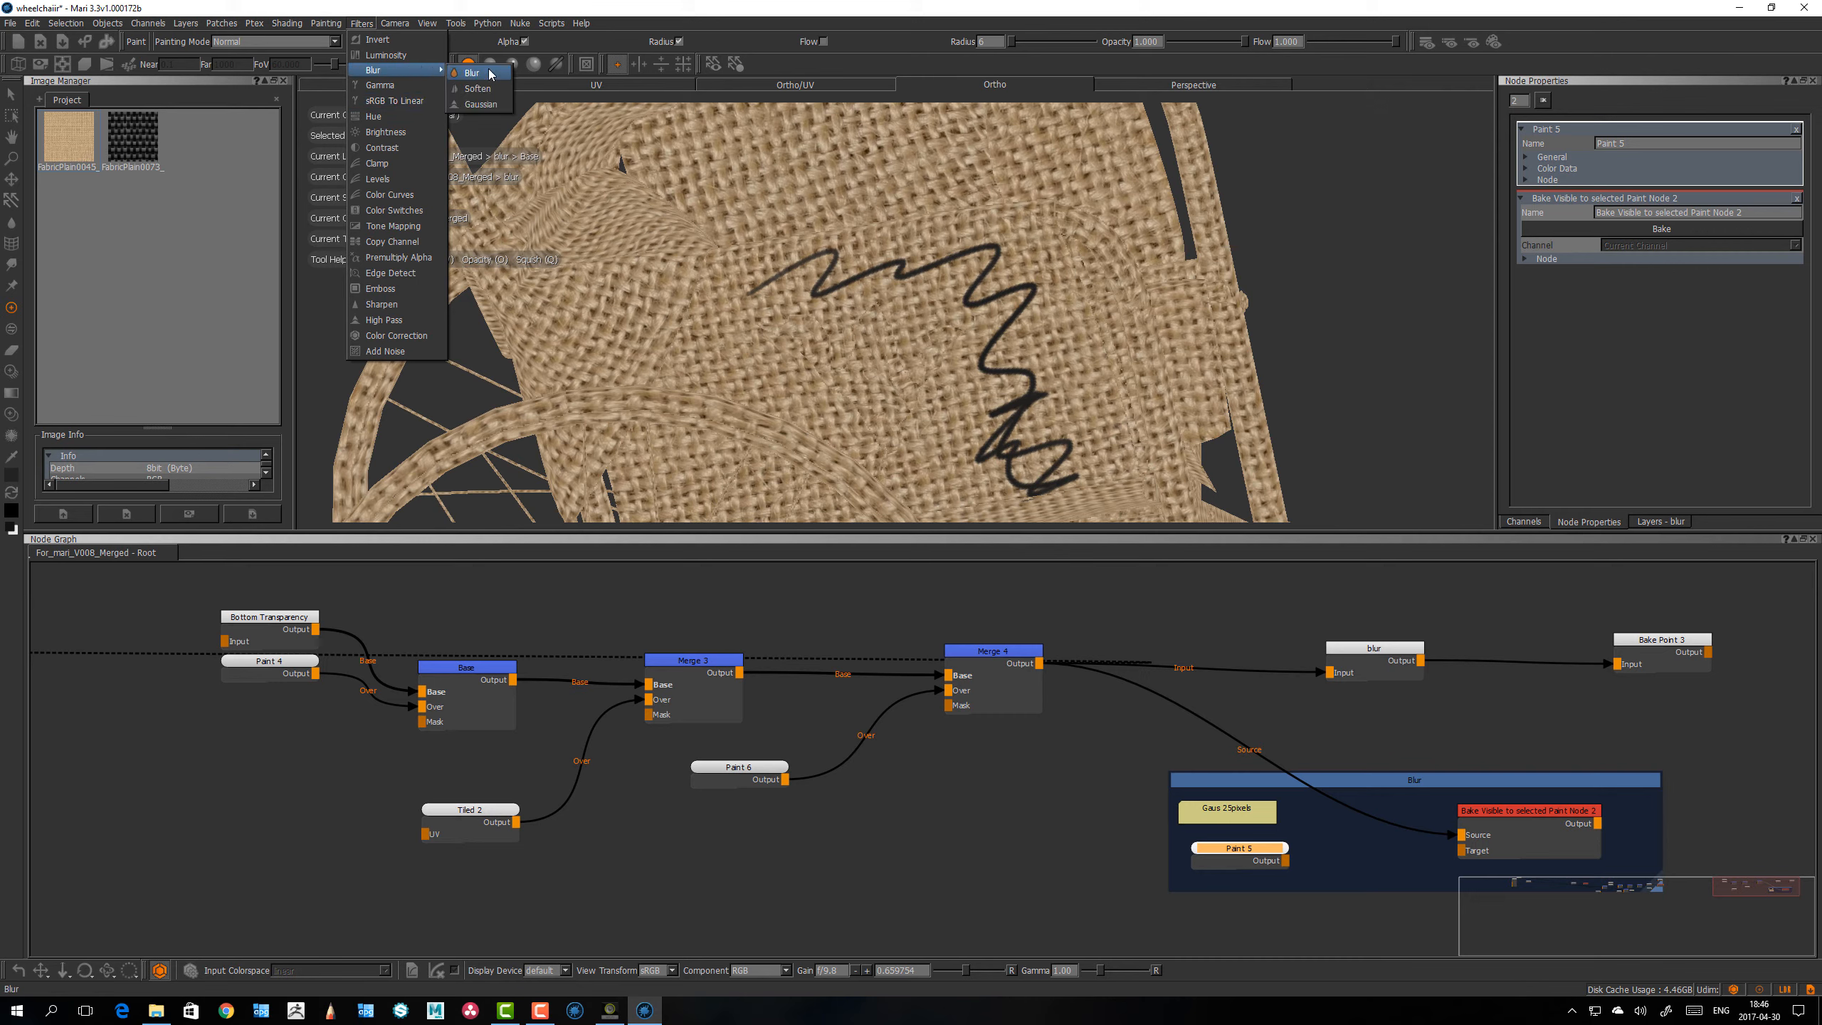
left_click(485, 105)
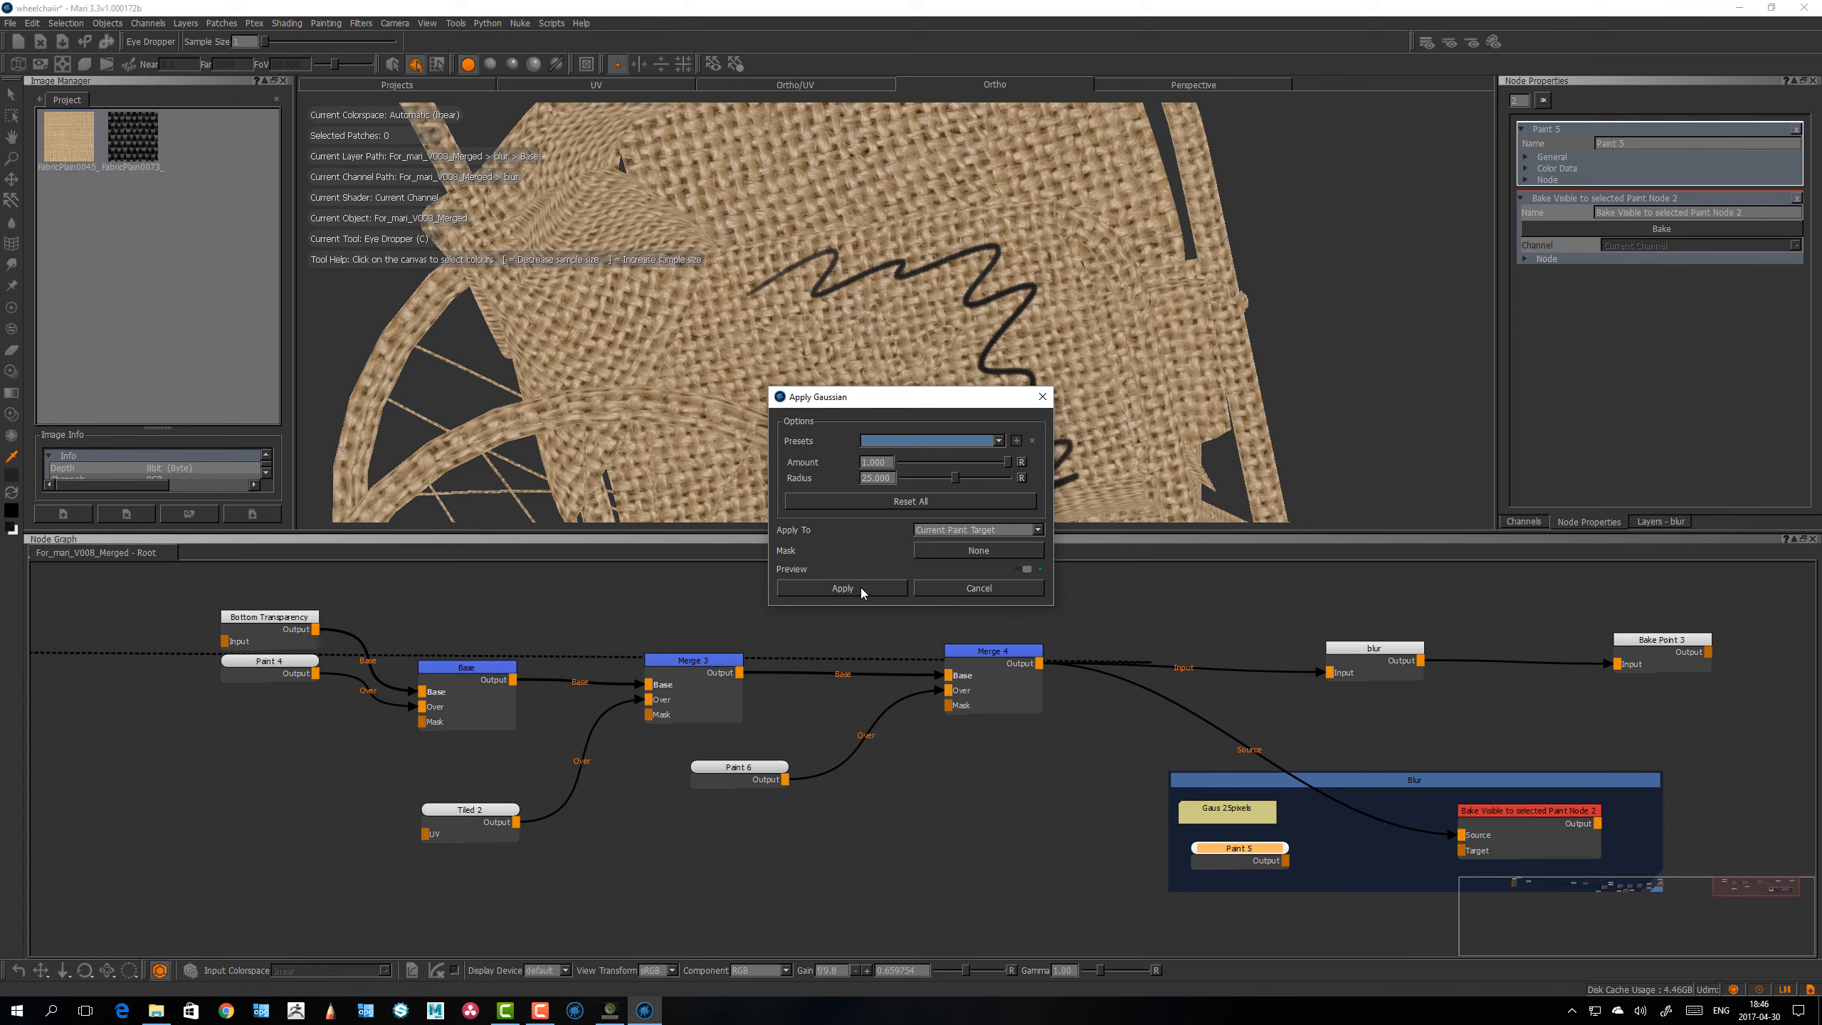
left_click(871, 591)
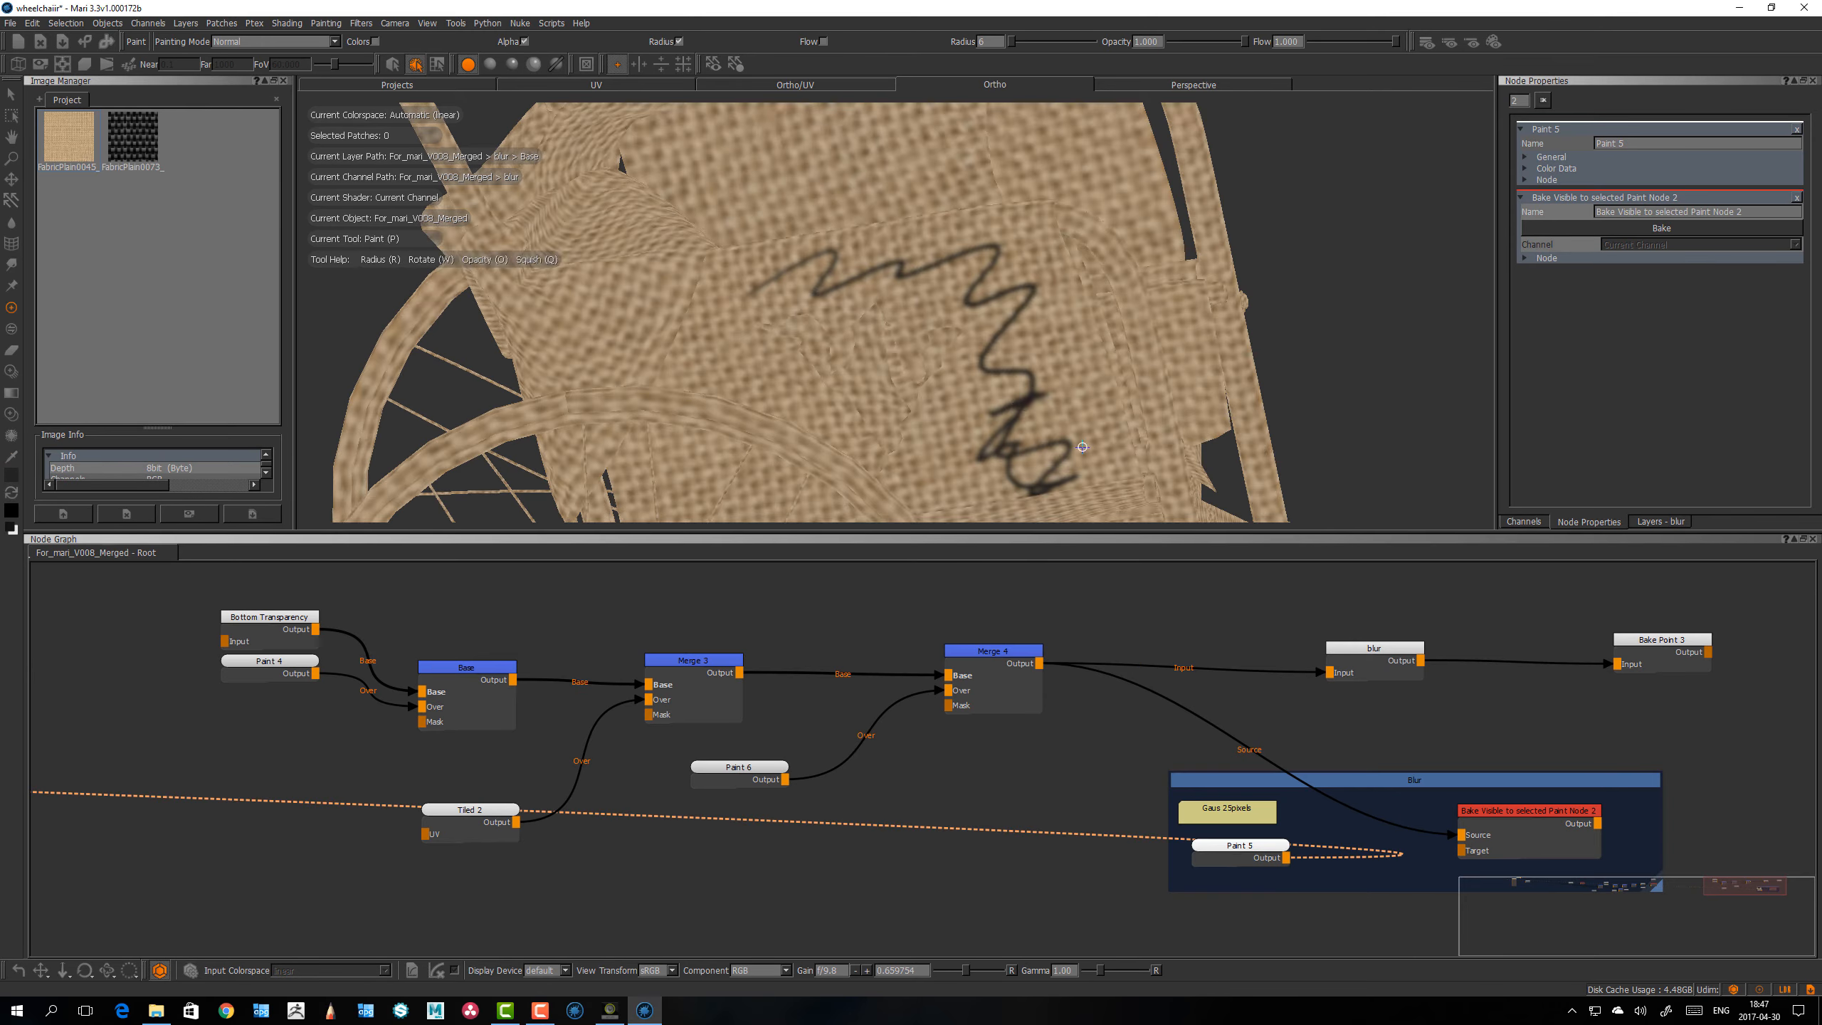
Step: Compare the blurred Paint 5 node with the unblurred Merge 4 output on the wheelchair
scroll(1012, 364, "down", 5)
key("p")
middle_click_drag(1012, 364, 1027, 423)
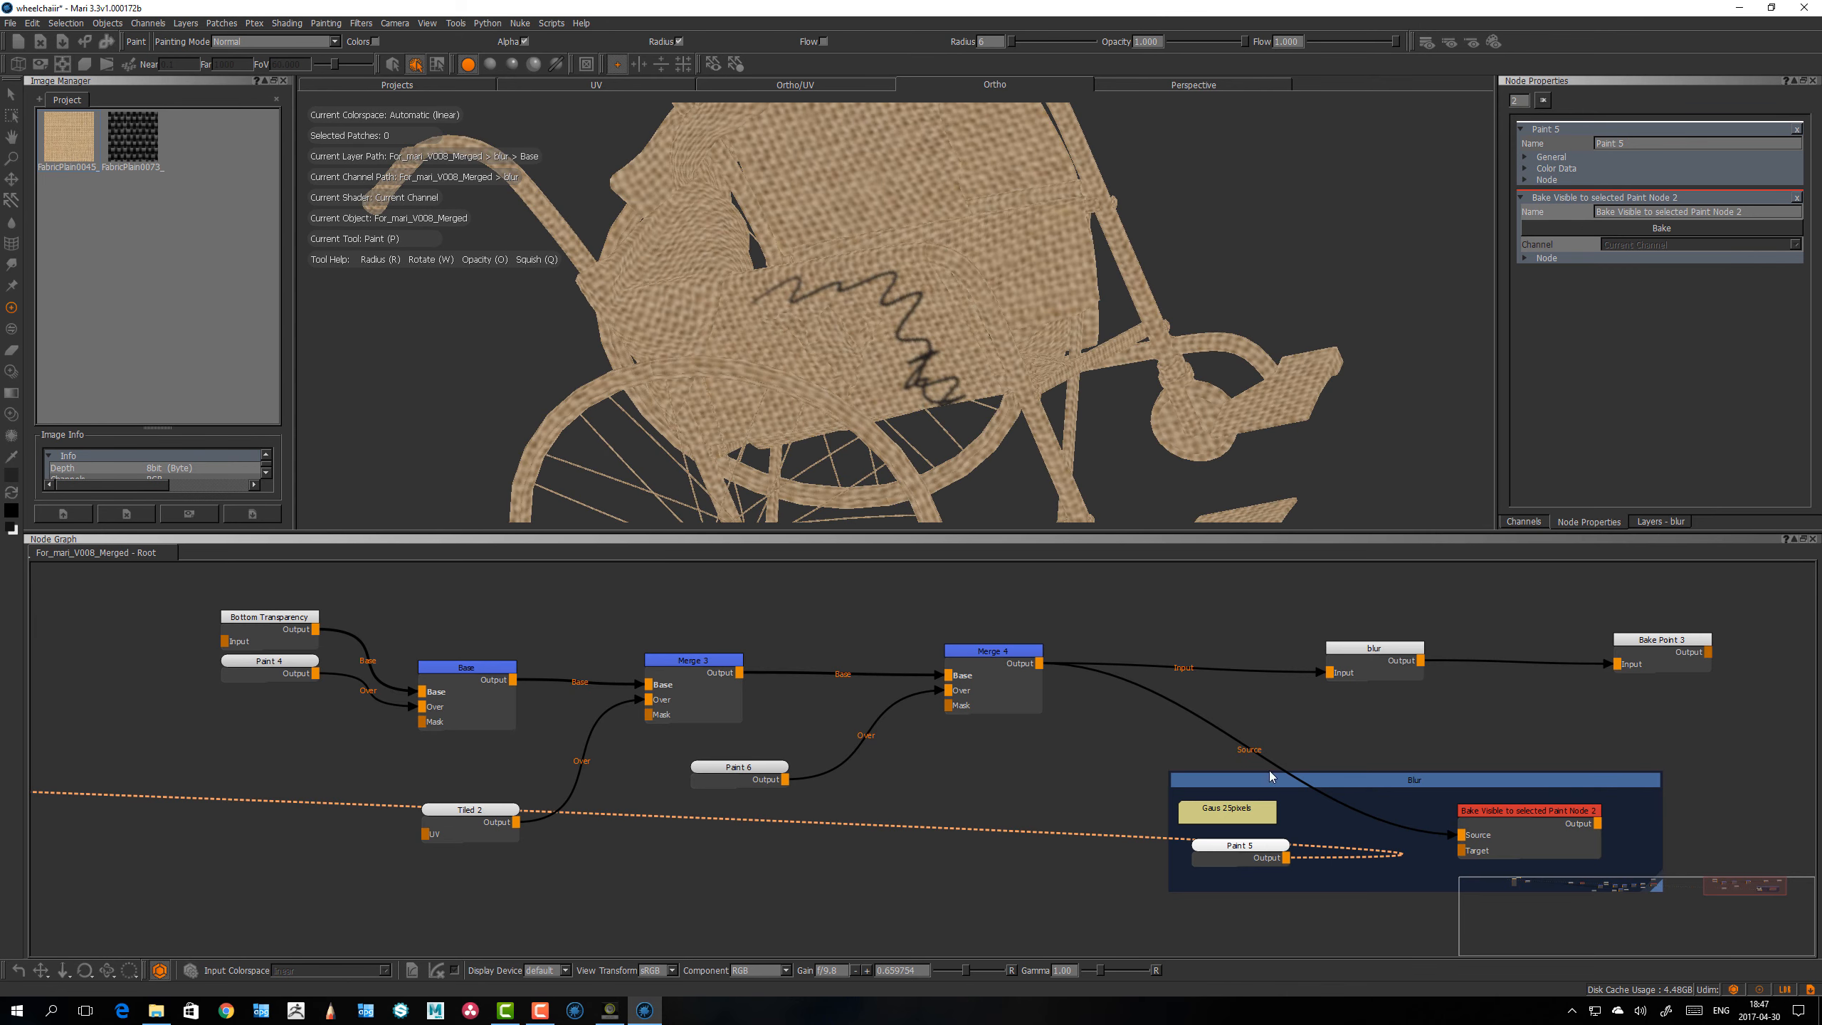
left_click_drag(982, 650, 986, 650)
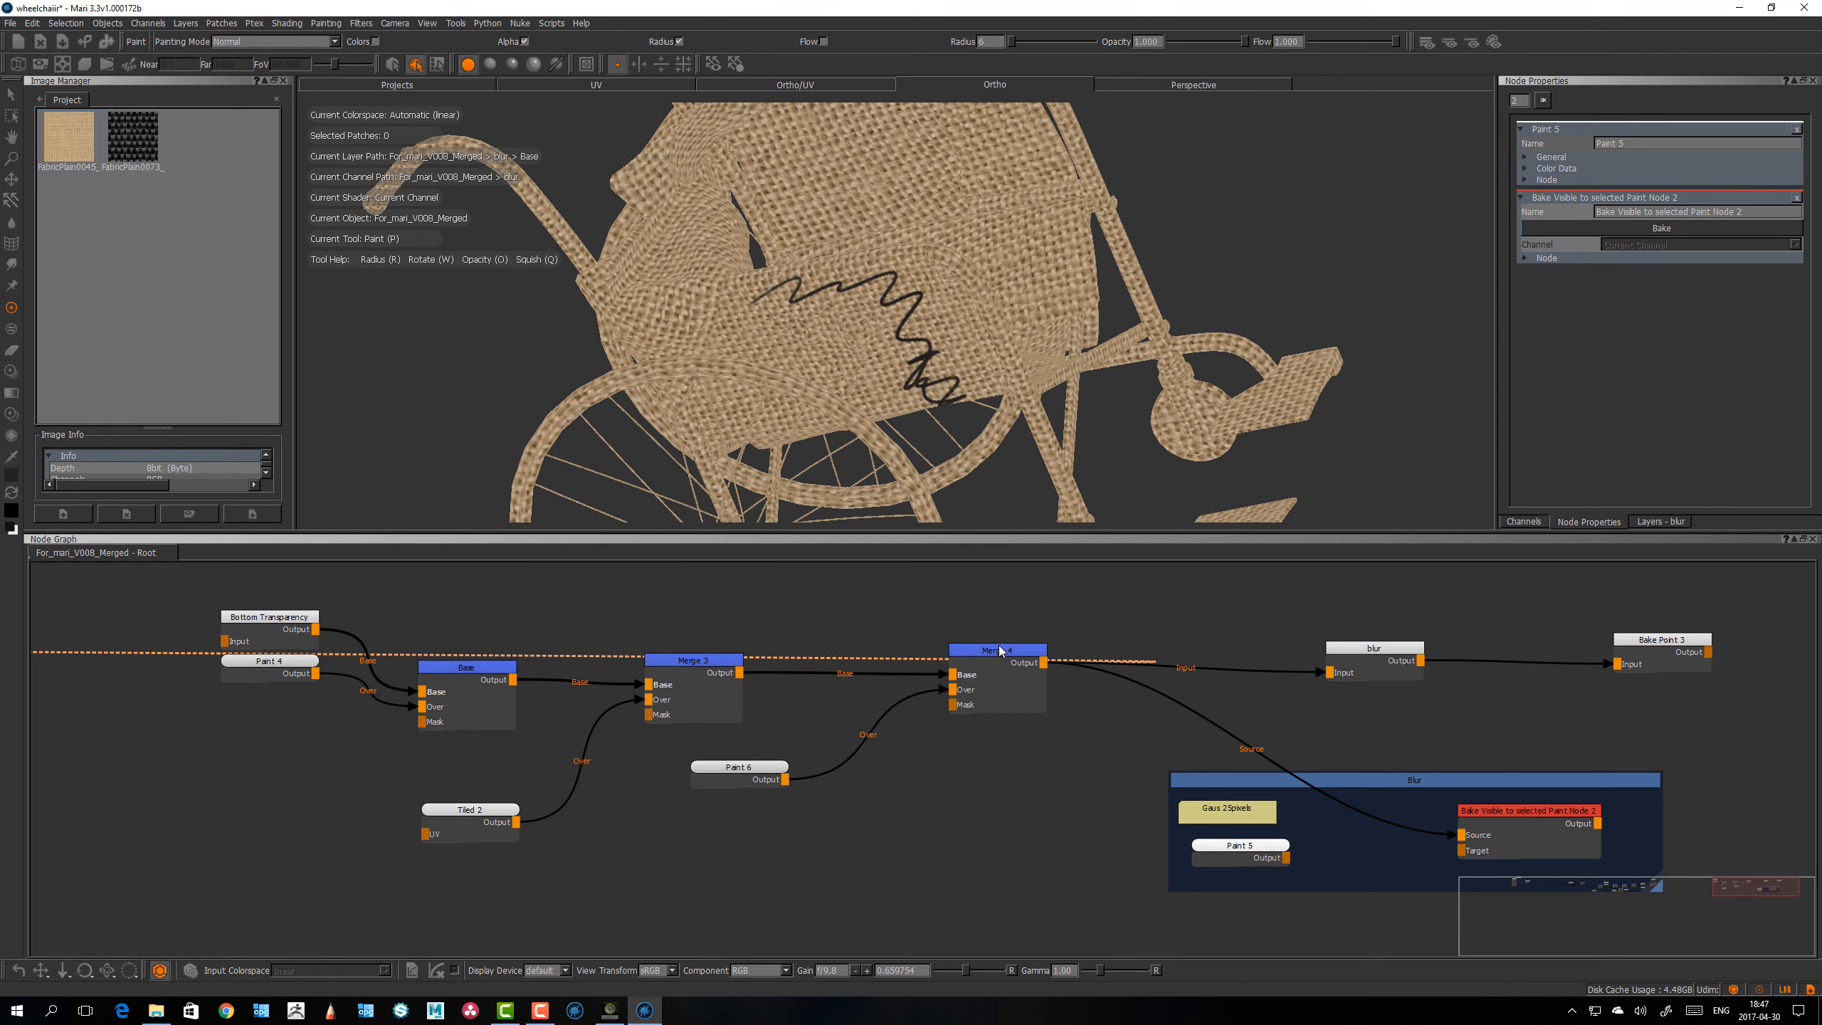
left_click(1240, 847)
left_click_drag(1240, 844, 1237, 844)
left_click(1008, 580)
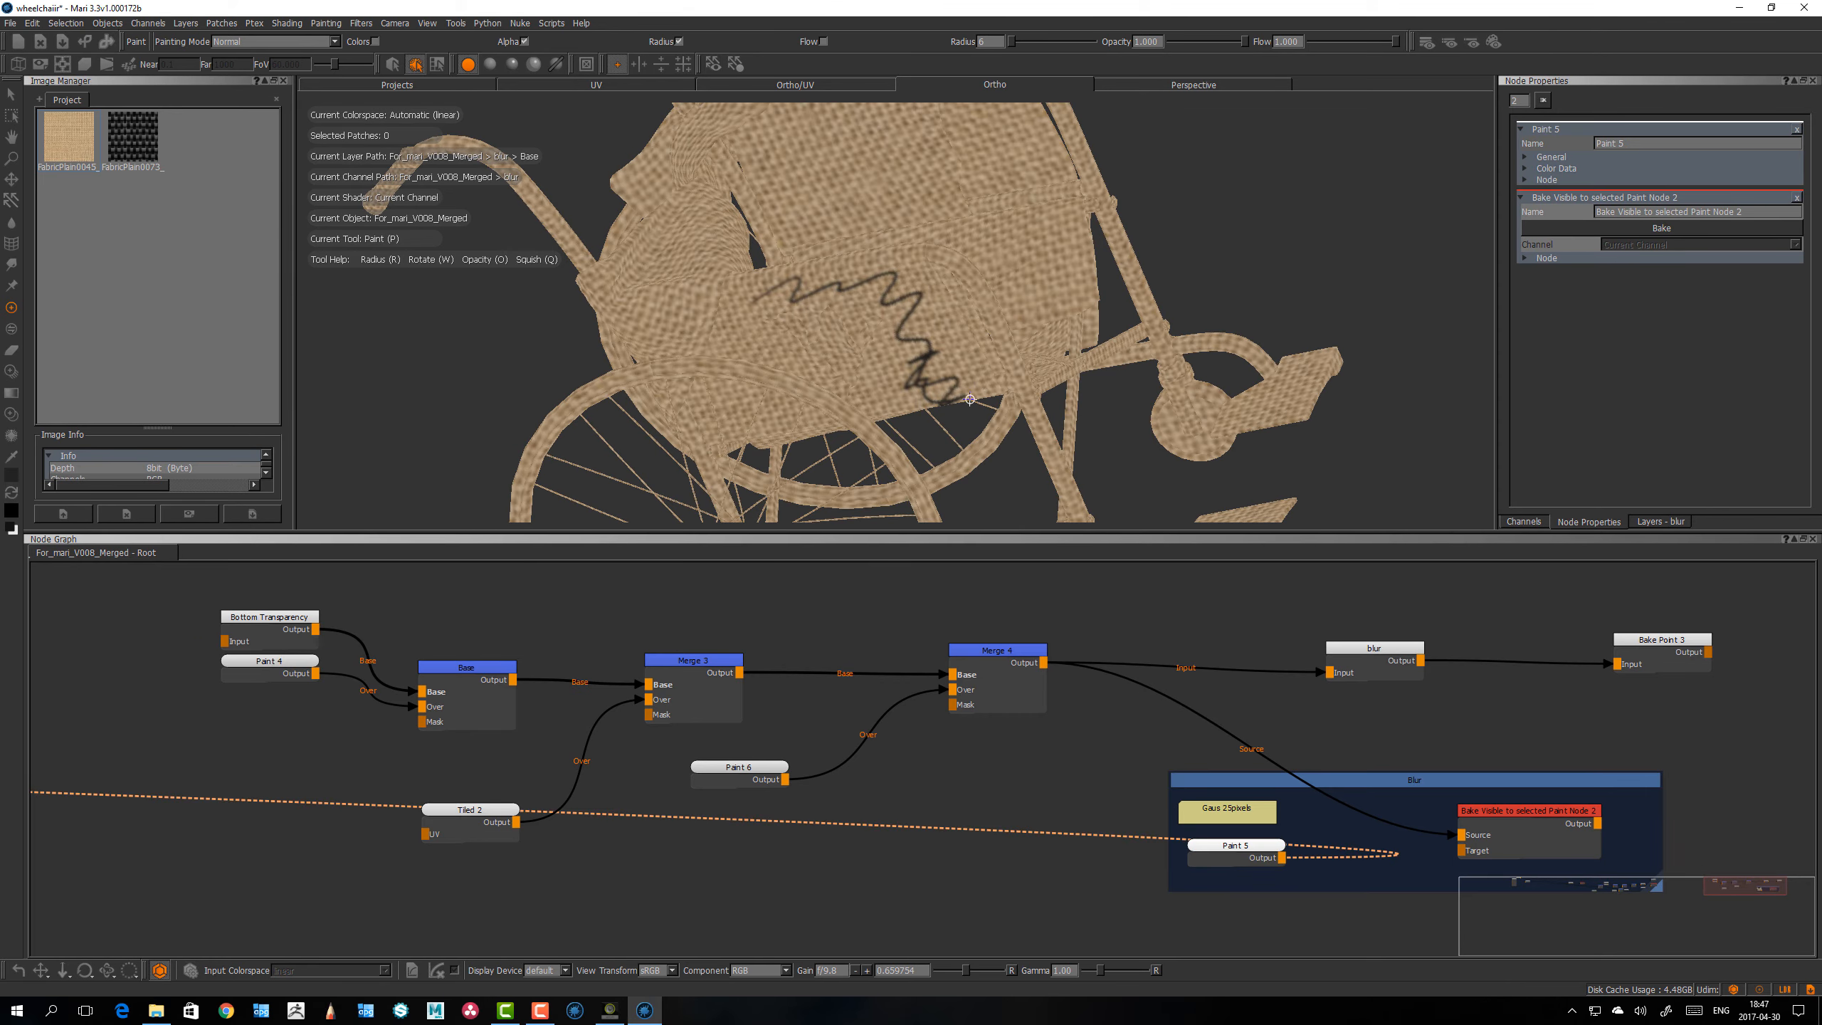
left_click_drag(963, 395, 881, 400, "alt")
Step: Adjust the positions of the blur and Bake Point 3 nodes and show only Bake Point 3's properties
left_click_drag(1650, 647, 1645, 647)
left_click_drag(1399, 656, 1408, 654)
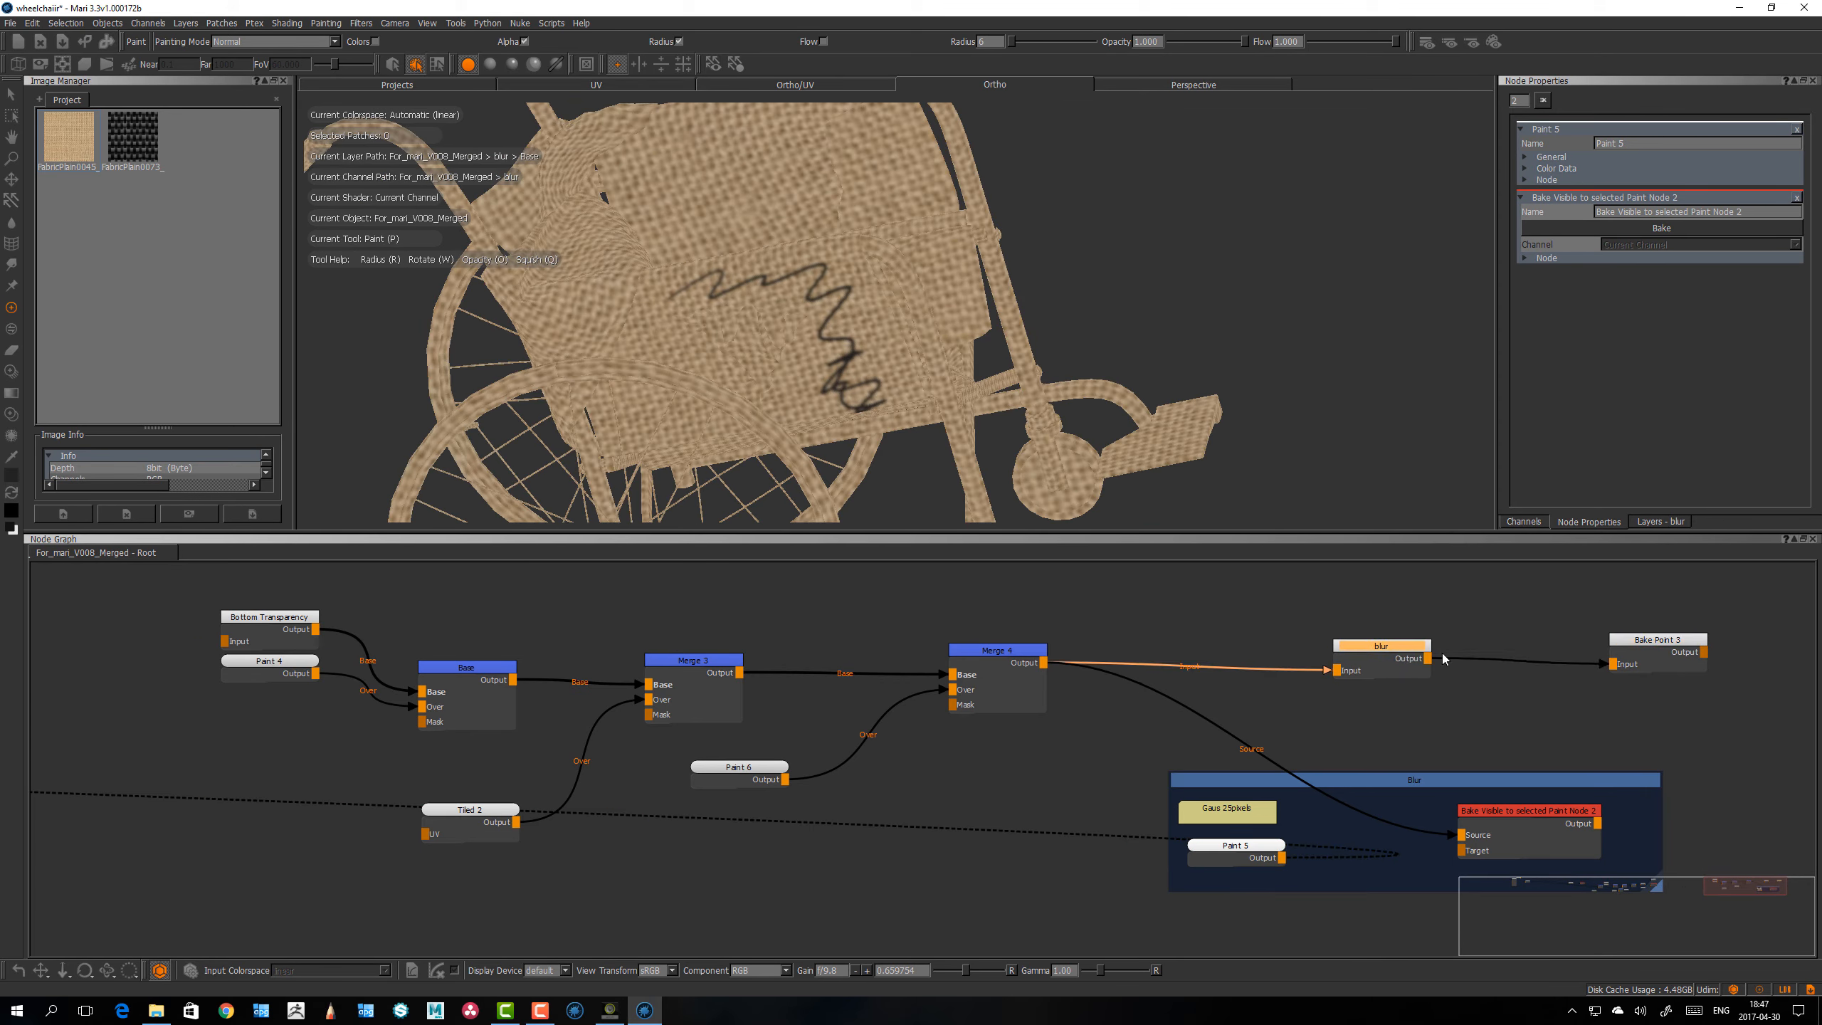
left_click_drag(1663, 649, 1666, 643)
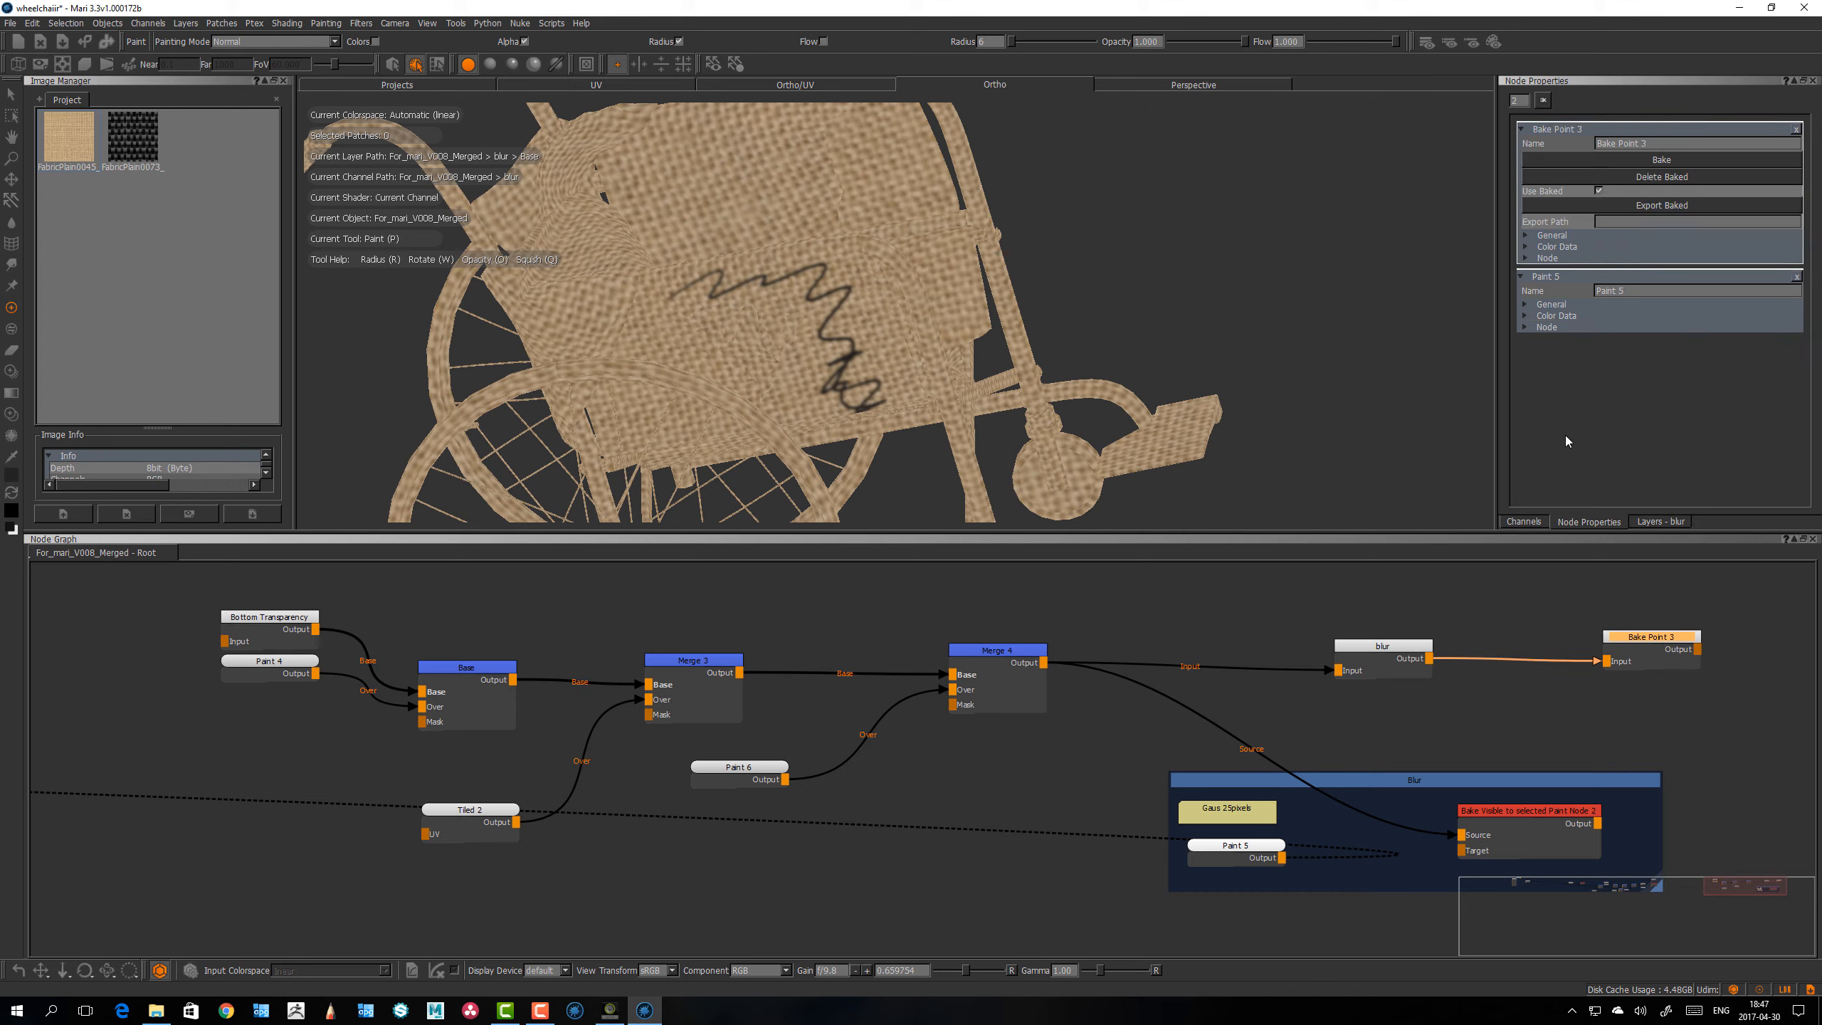
left_click(1543, 101)
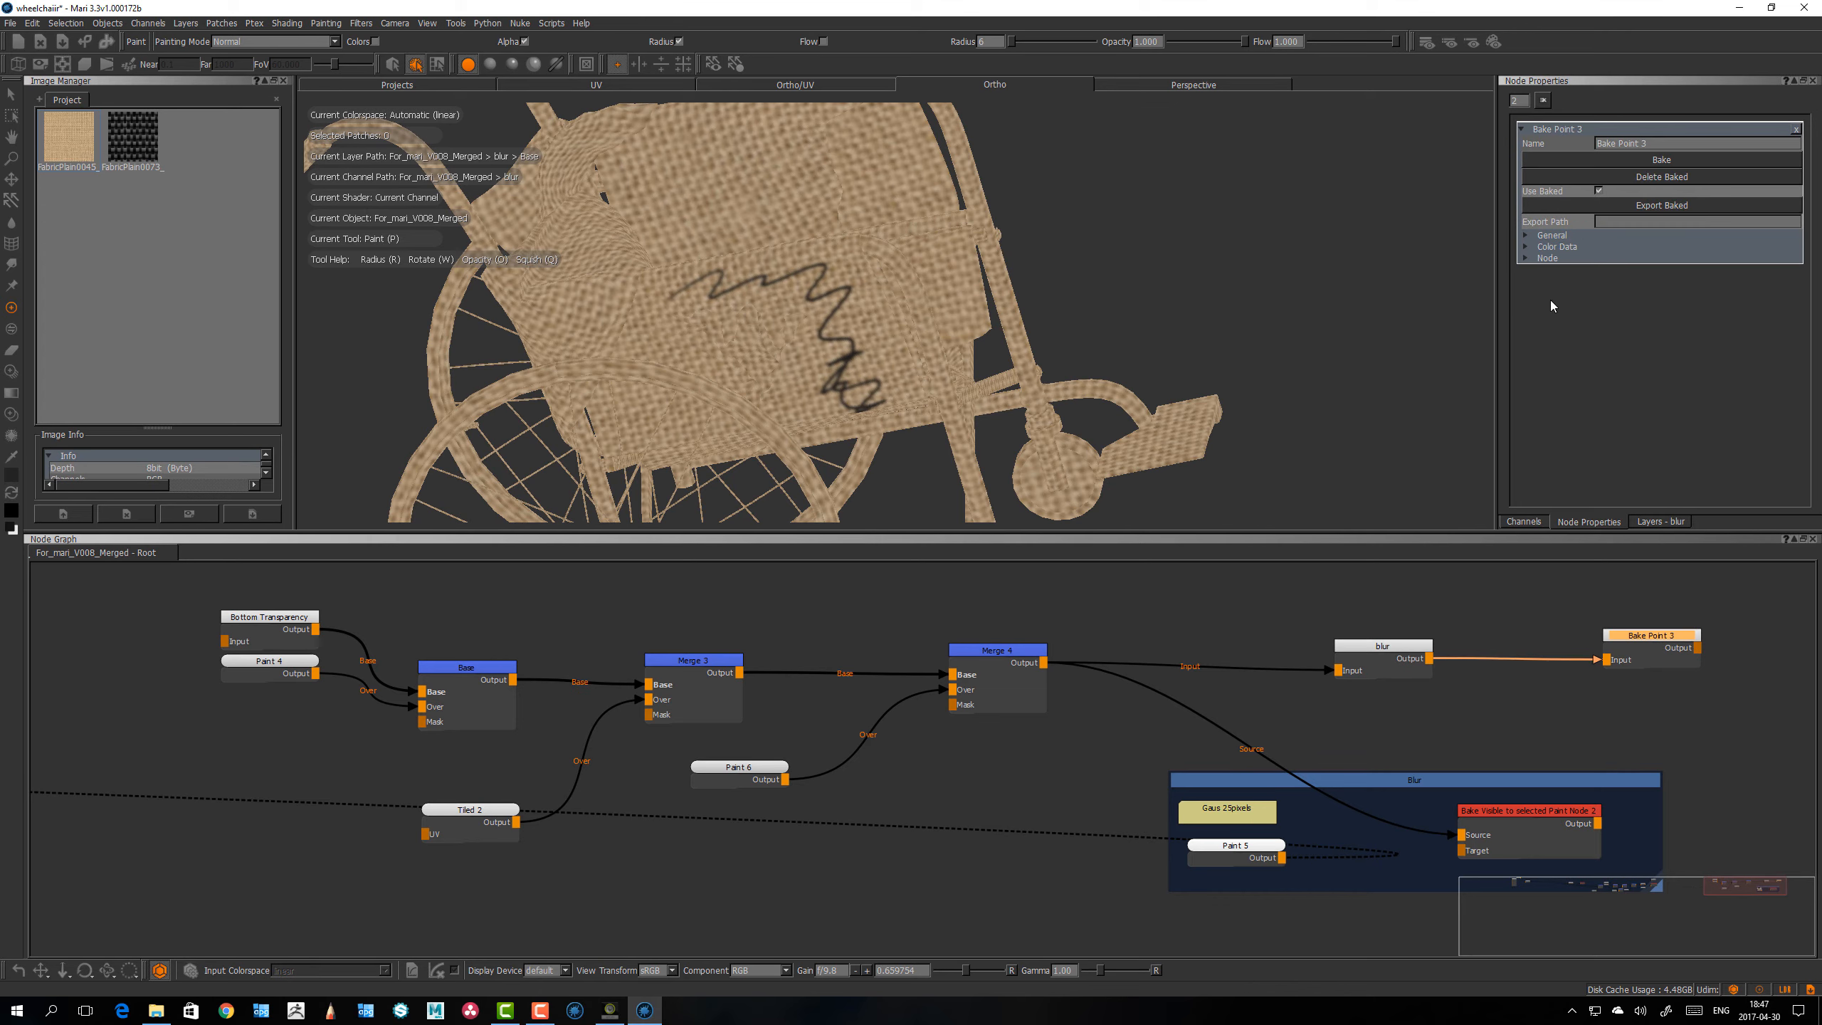
Step: Examine the blurred burlap and zigzag on the wheelchair from several angles, and compare them with the Bake Point 3 output
left_click_drag(1175, 310, 1118, 316, "alt")
right_click_drag(1135, 296, 1163, 296, "alt")
left_click_drag(1163, 297, 1194, 320, "alt")
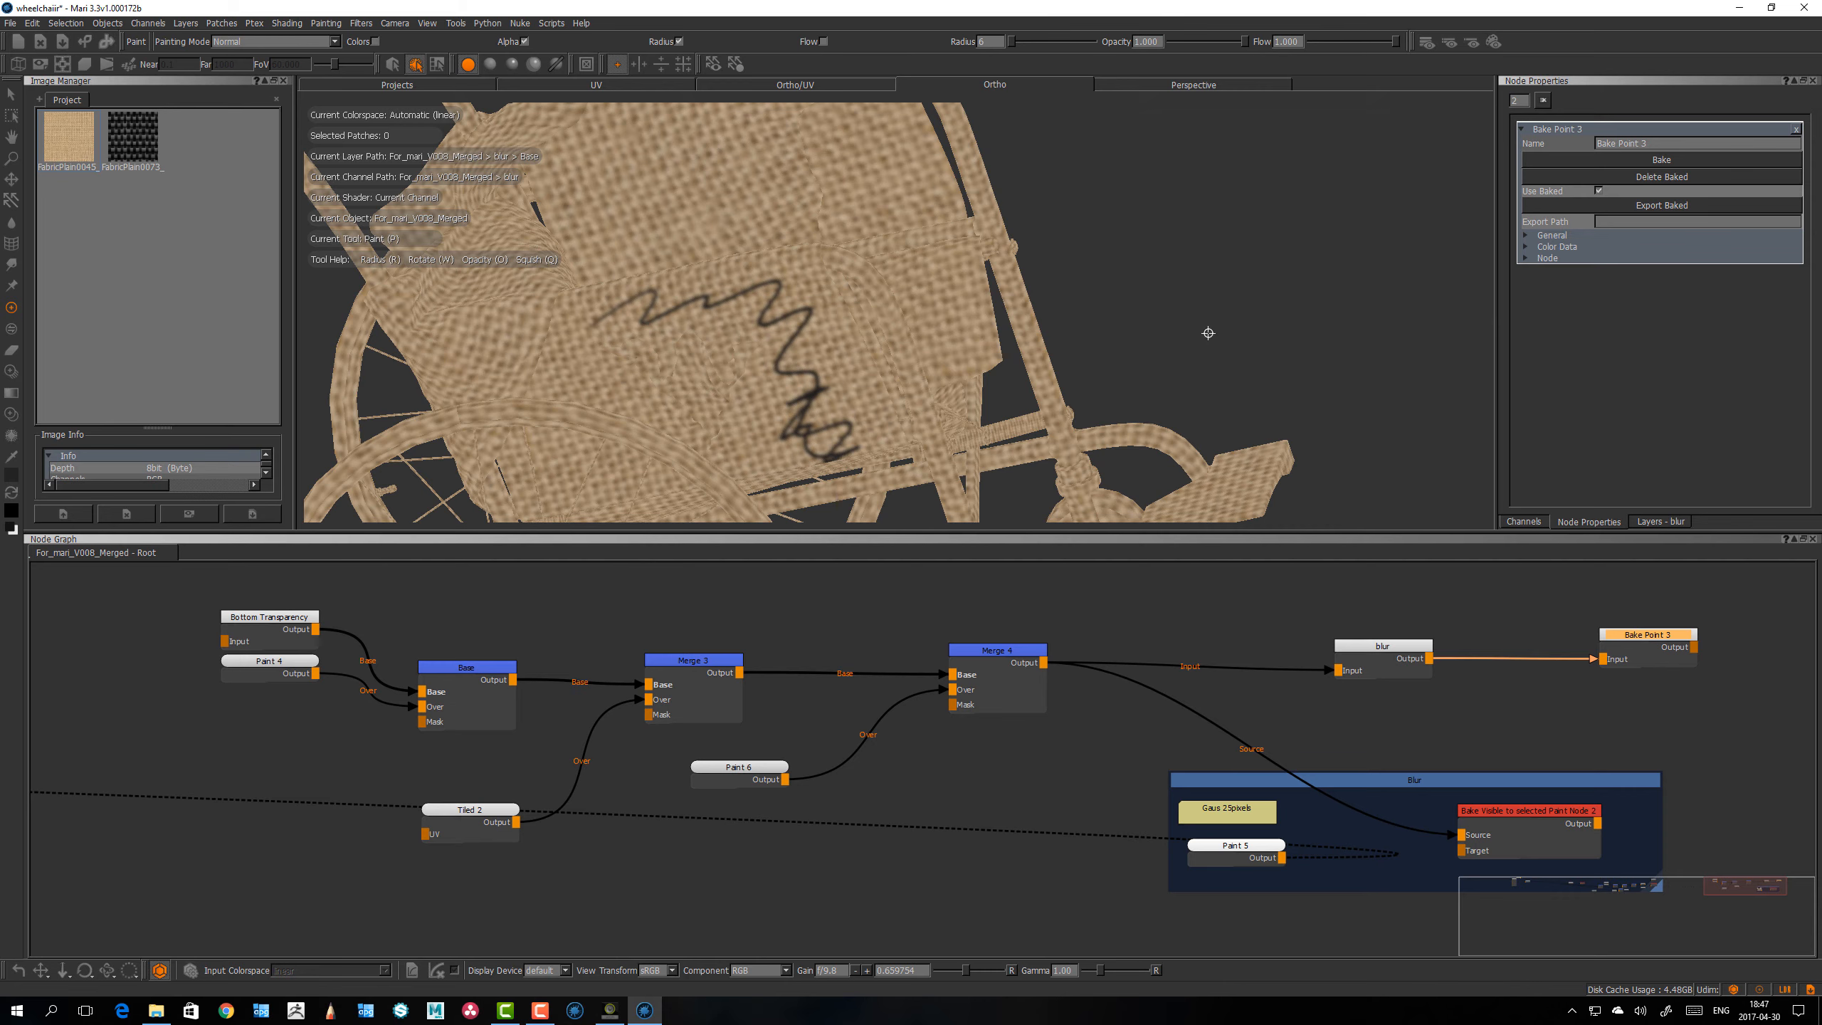
left_click_drag(1204, 325, 1262, 395, "alt")
left_click_drag(1645, 650, 1629, 642)
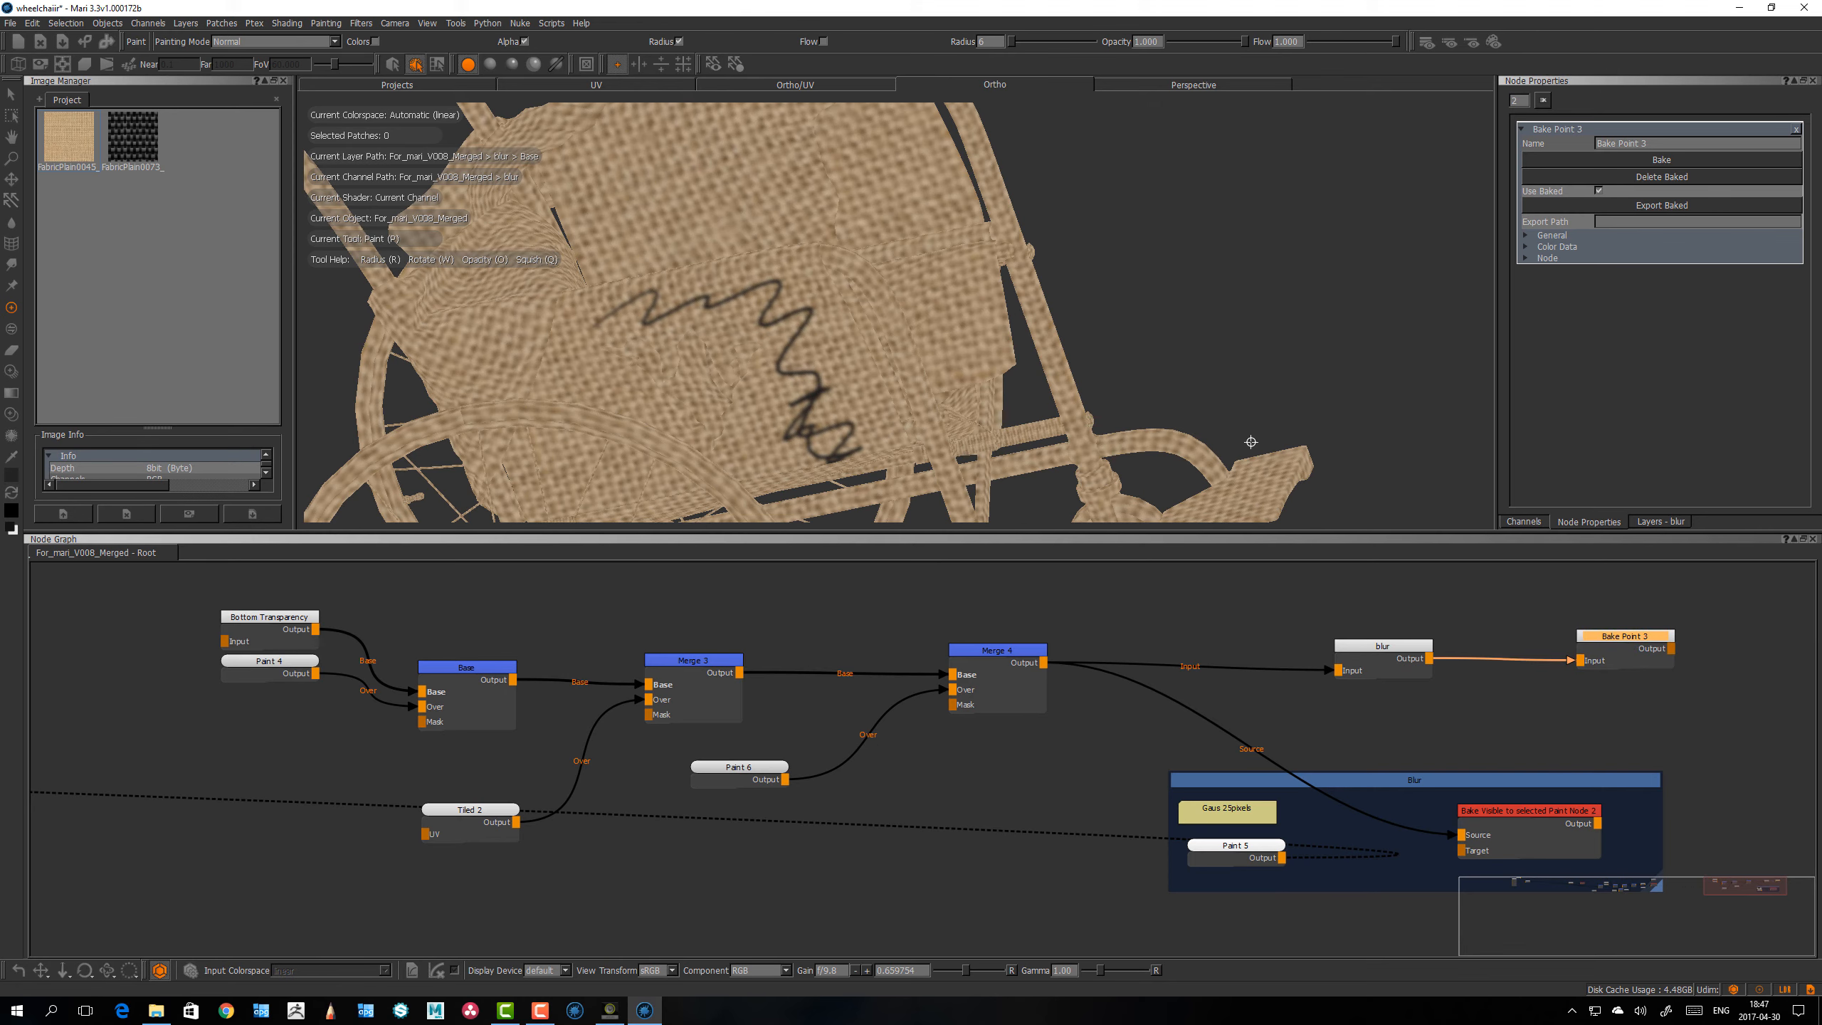
middle_click_drag(1113, 335, 1092, 305, "alt")
right_click_drag(1092, 306, 1033, 316, "alt")
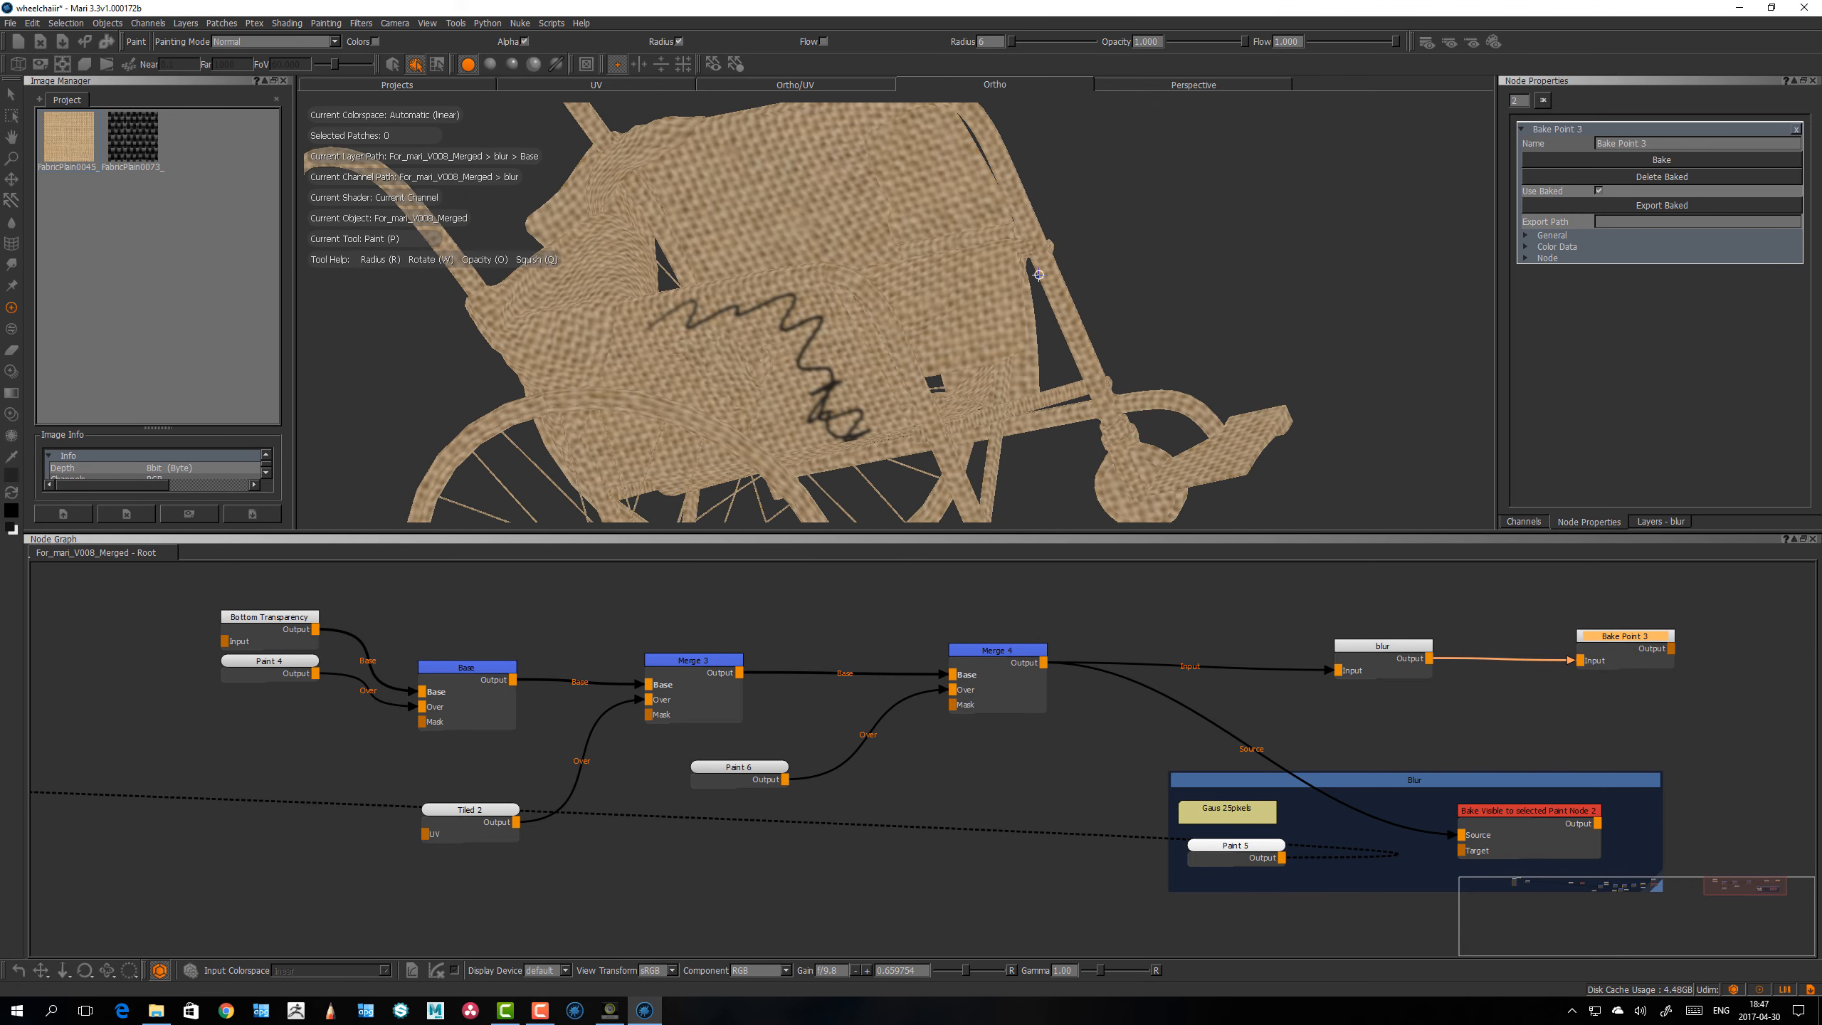
left_click_drag(1032, 316, 1058, 344, "alt")
left_click_drag(1619, 659, 1606, 665)
left_click(1632, 632)
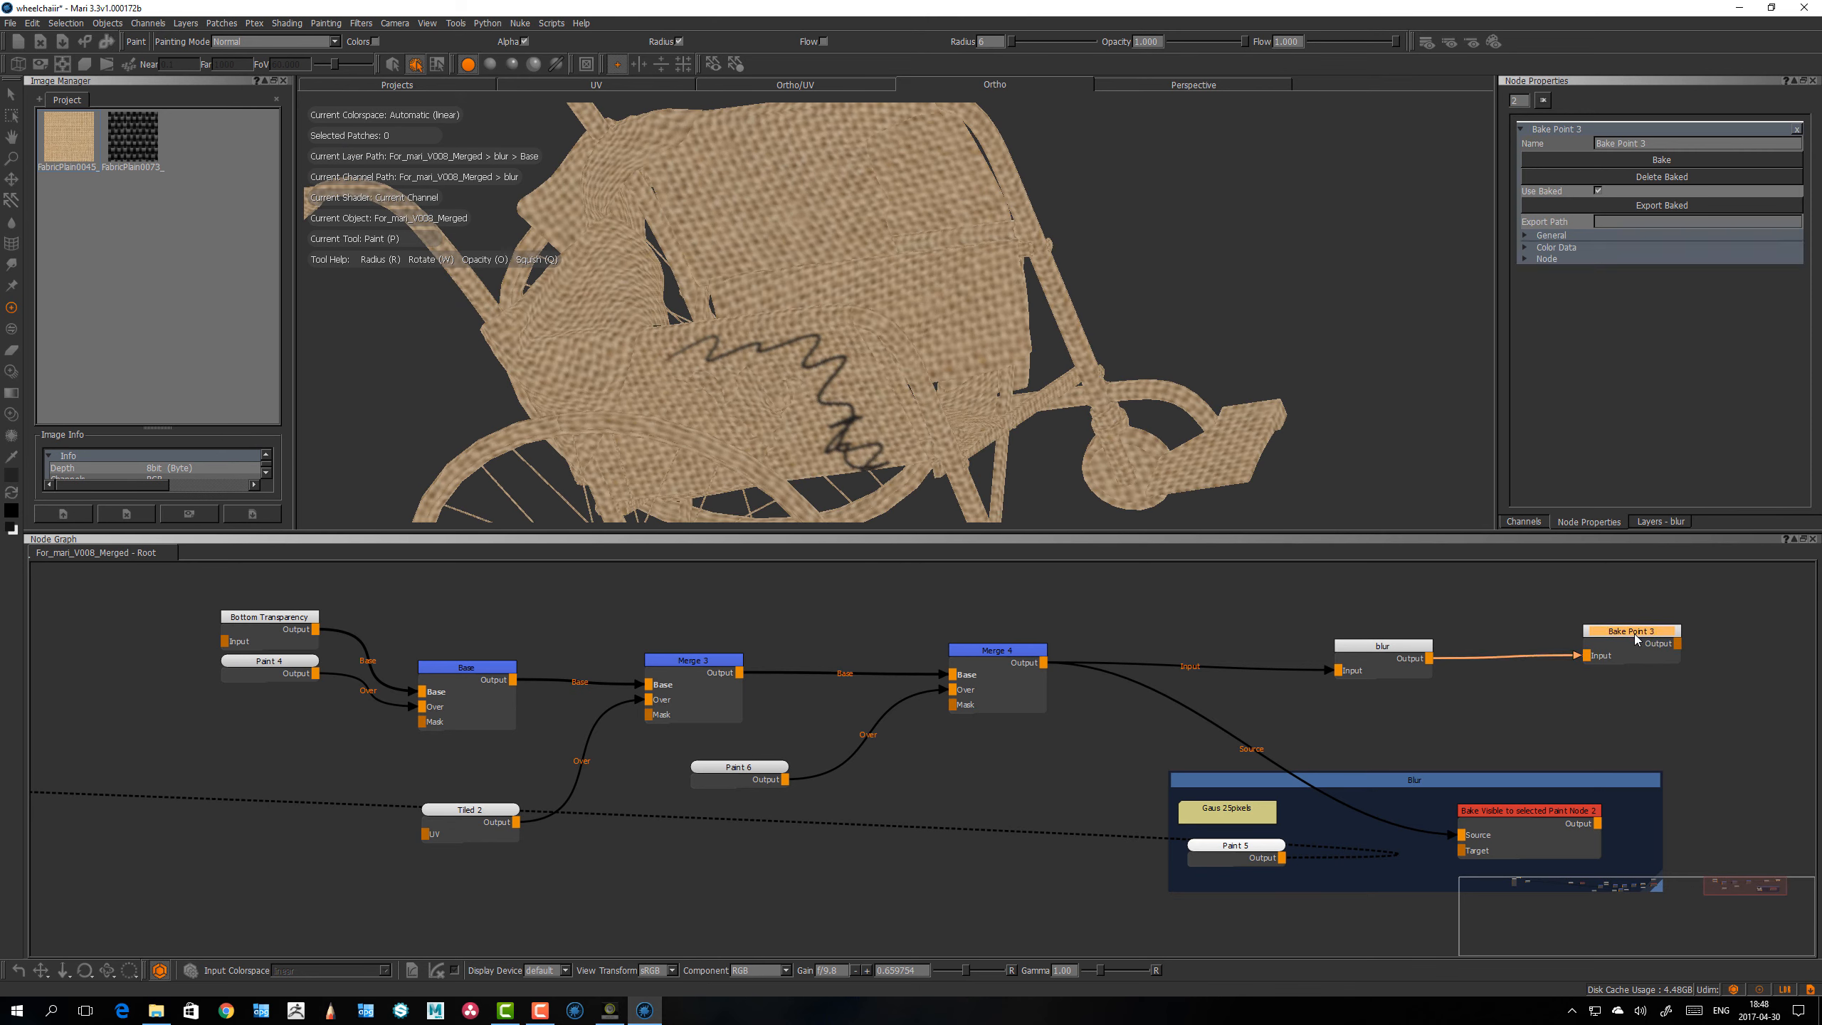
key("1")
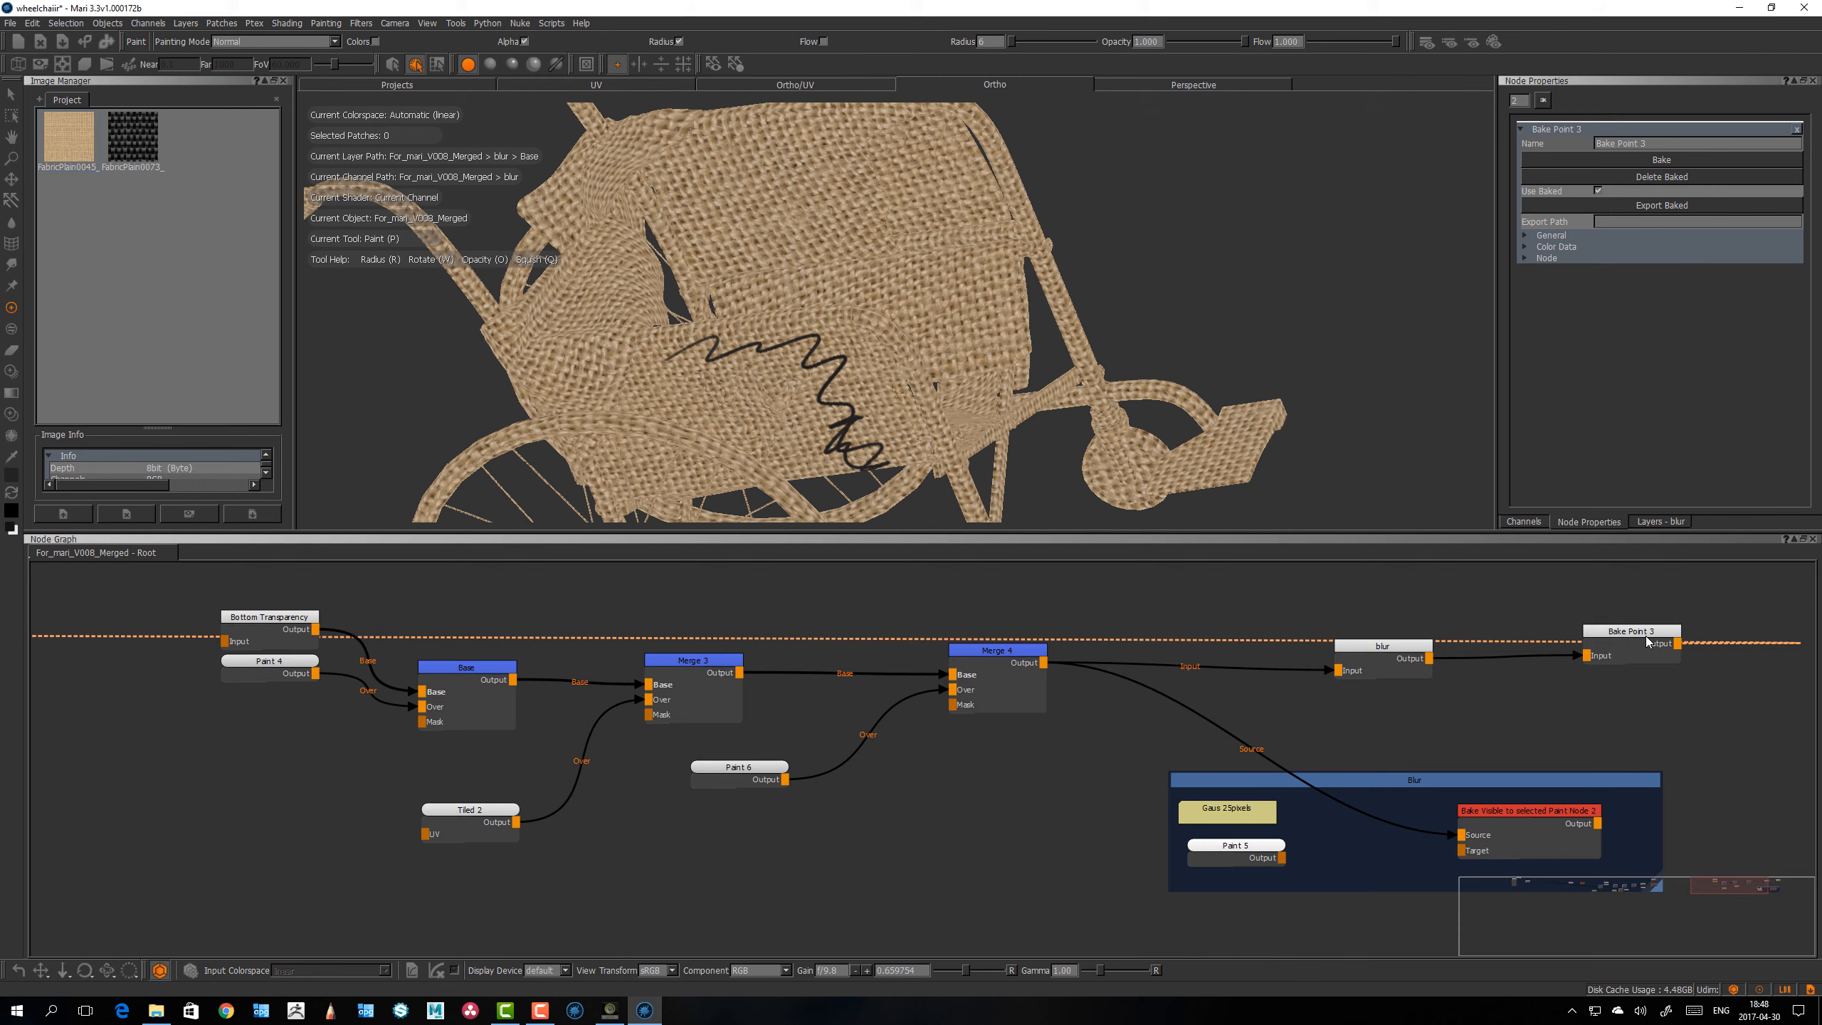
left_click_drag(1647, 641, 1645, 646)
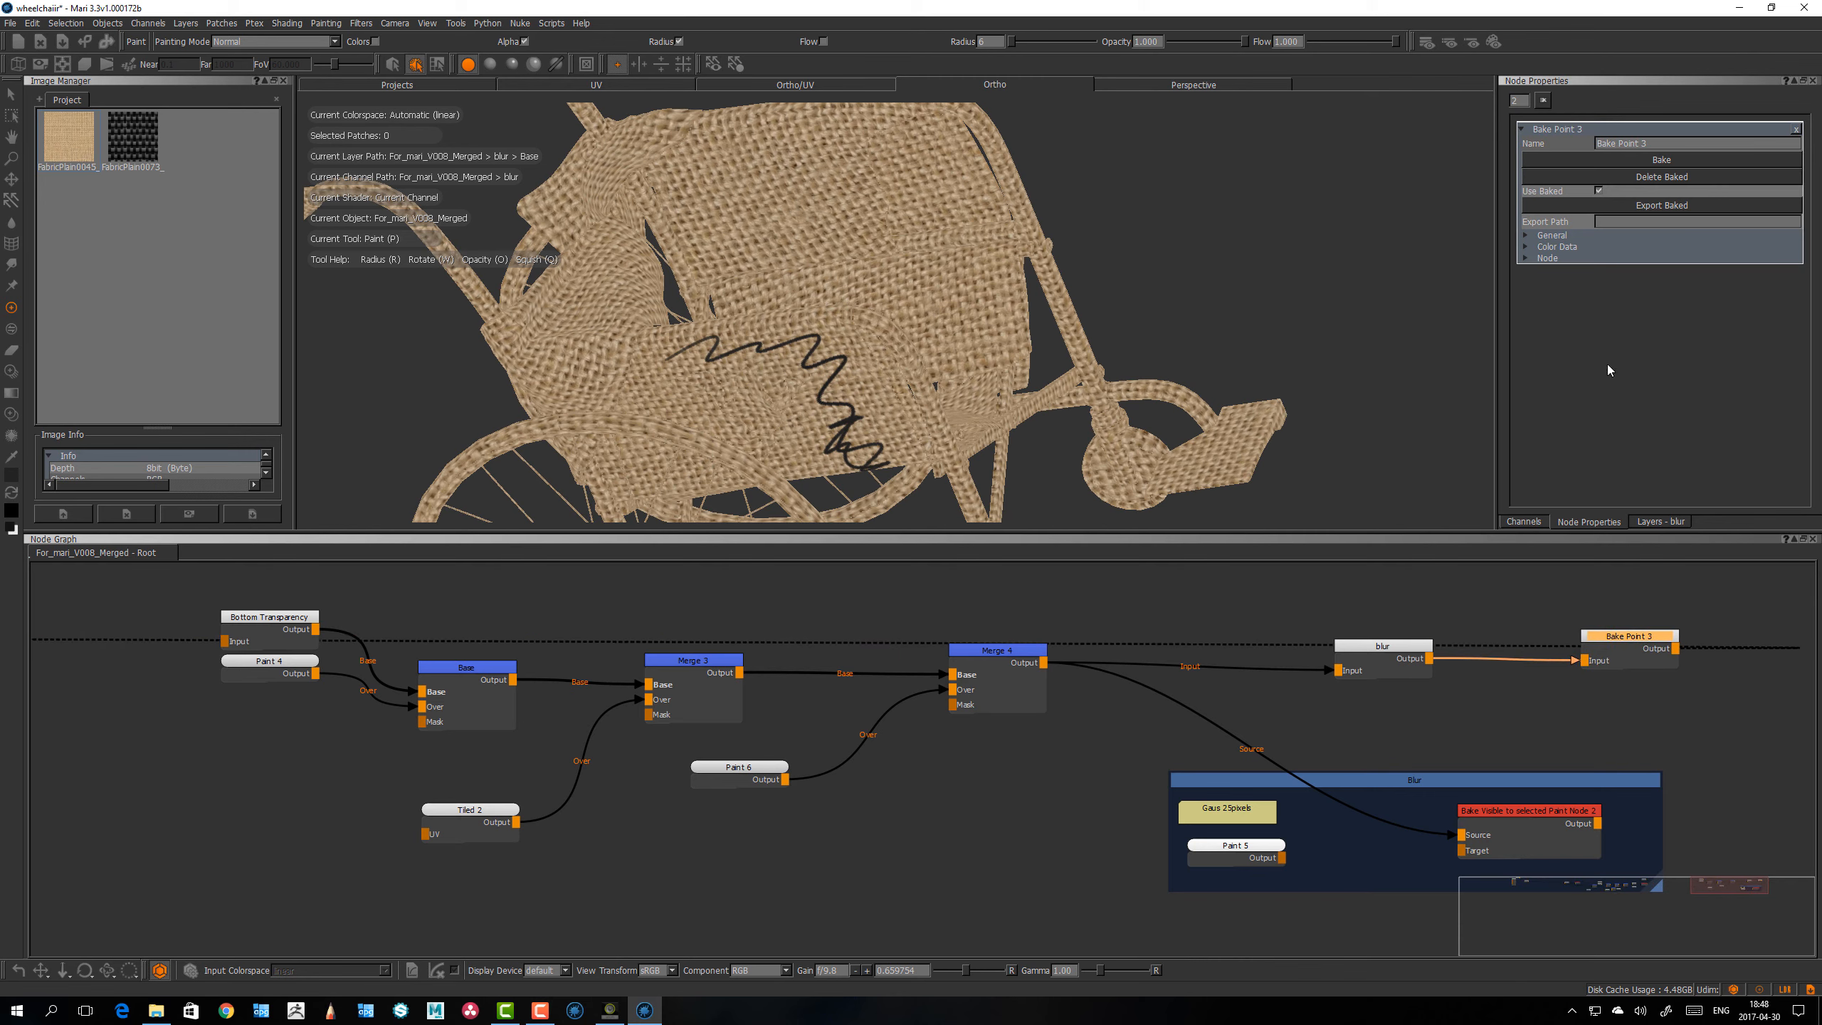
Step: Check the General and Color Data settings of the Bake Point 3 node
left_click(1526, 246)
left_click(1526, 235)
left_click(1526, 235)
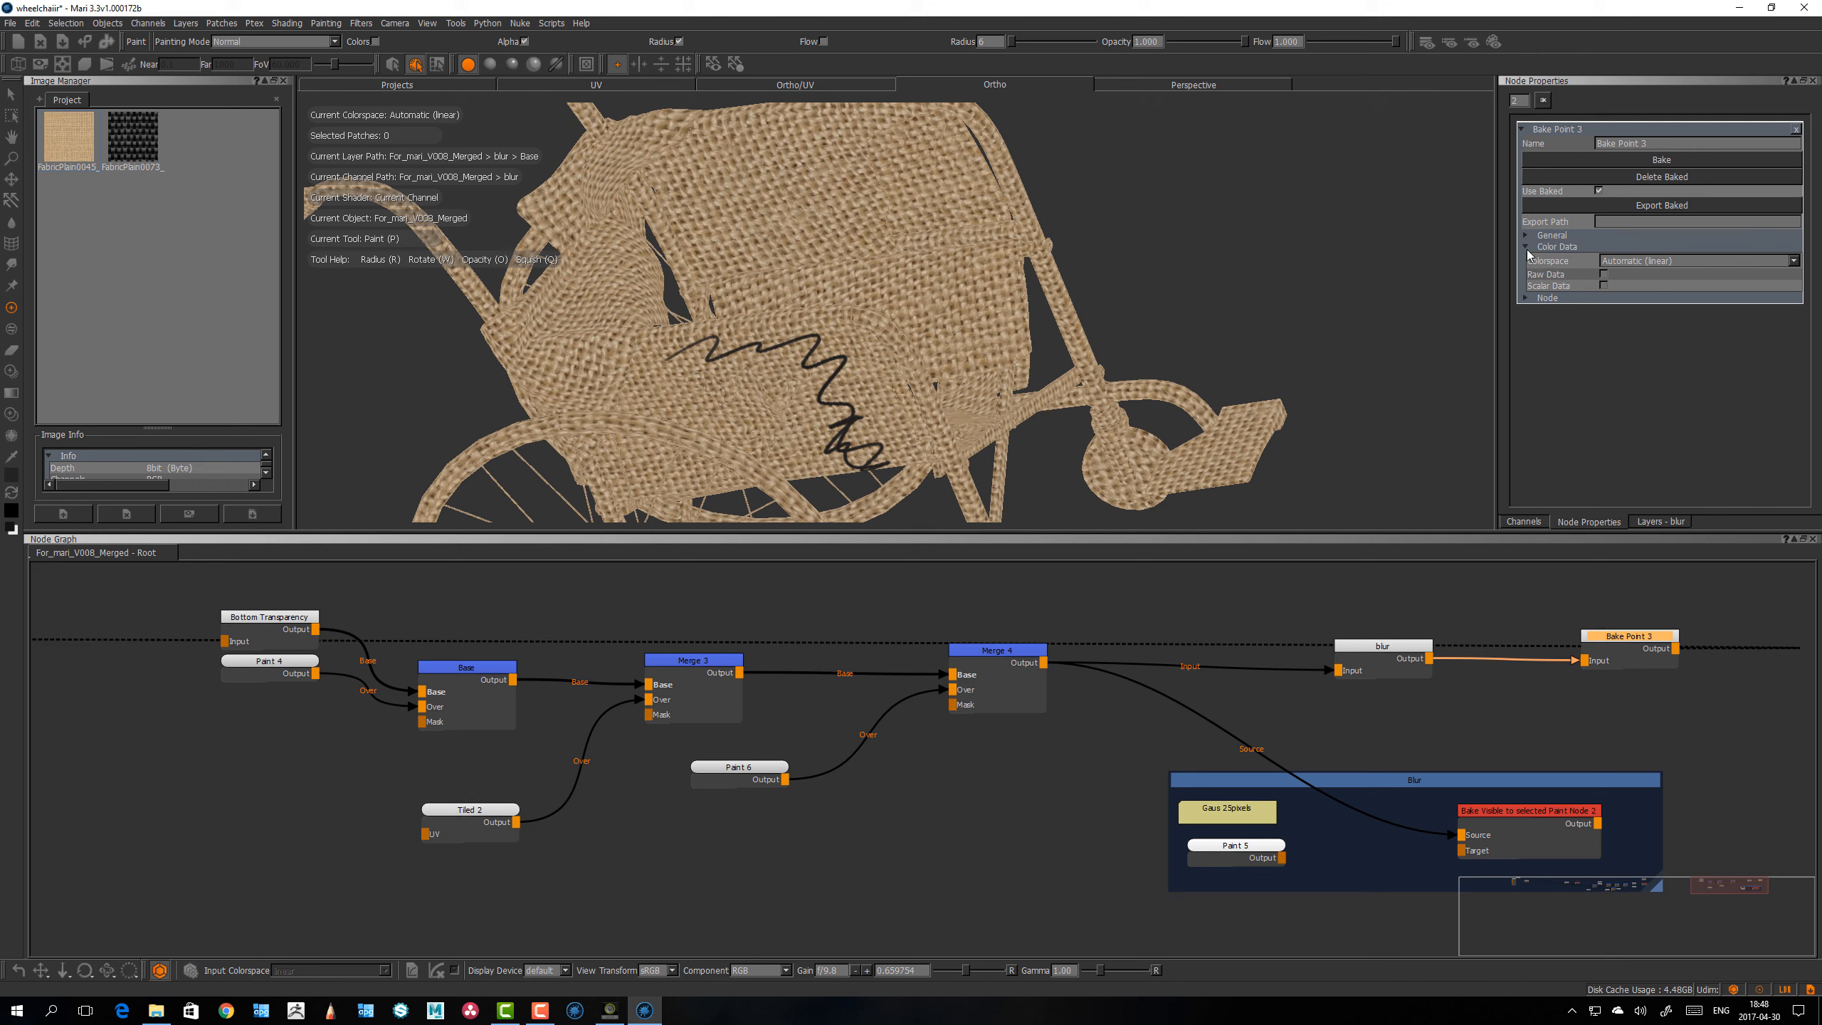
left_click(1526, 247)
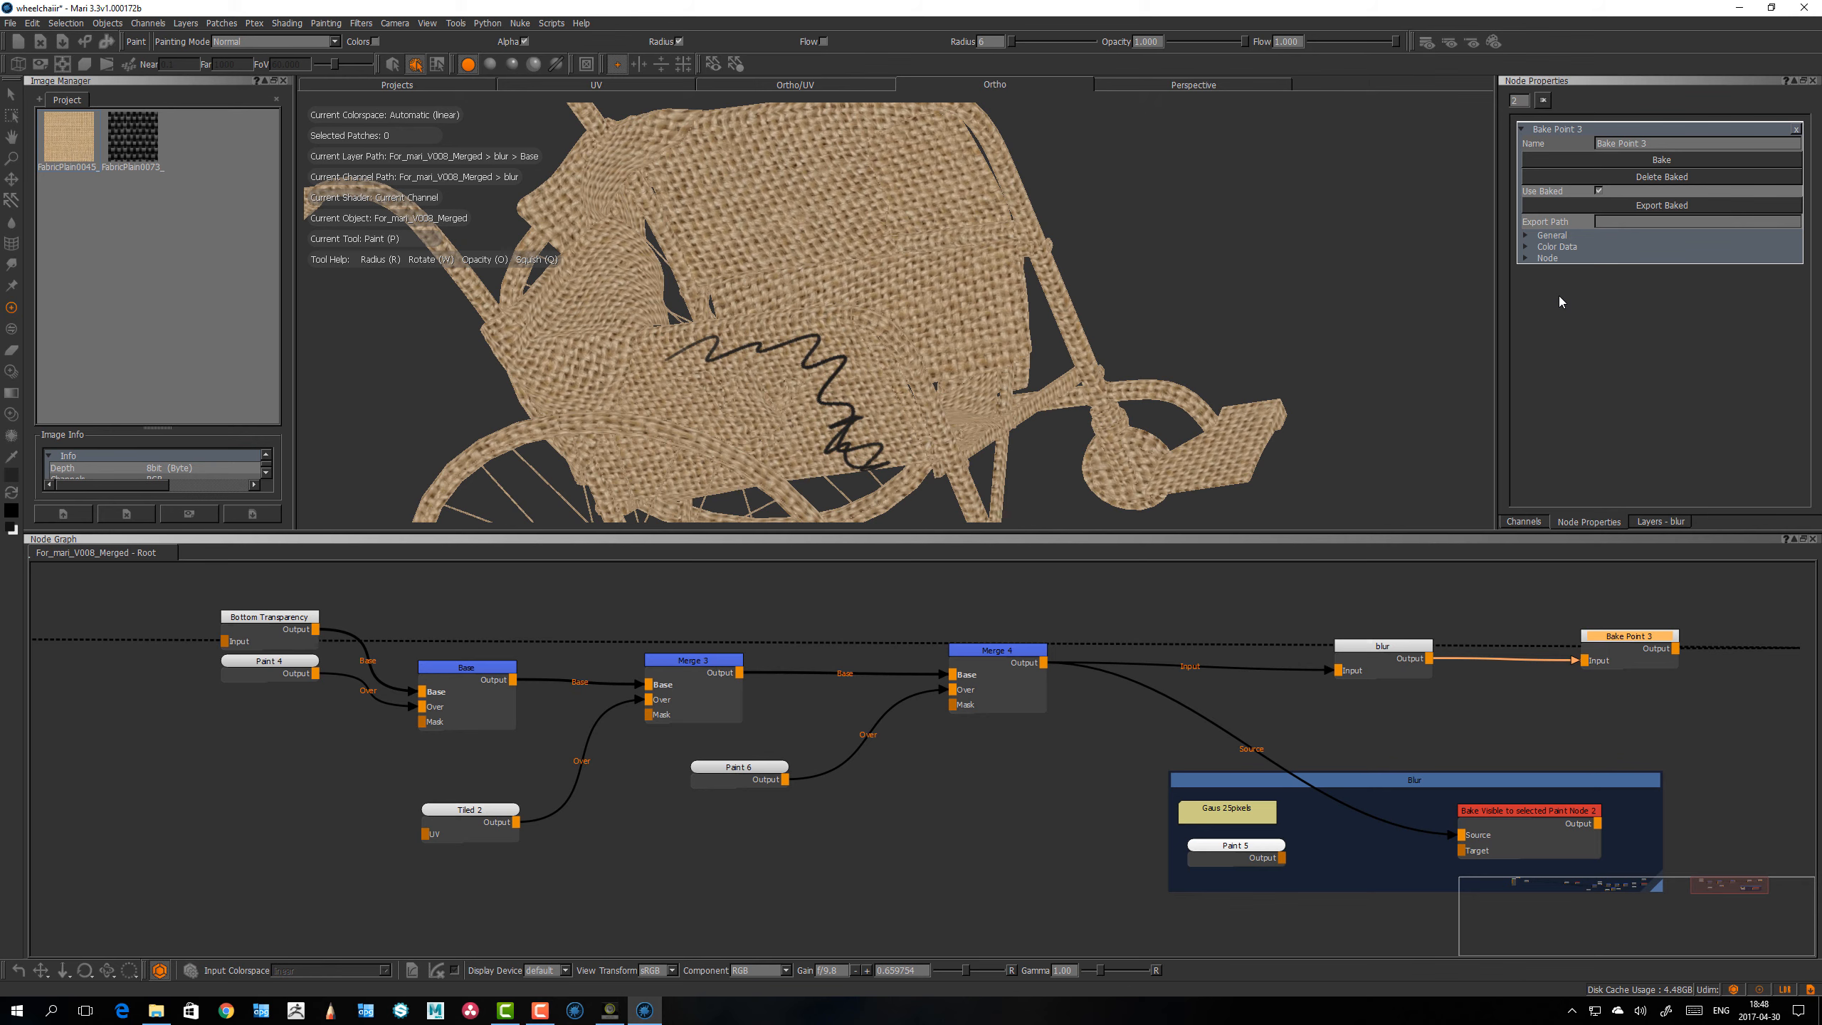
Step: Review the list of available filters with the Bake Point 3 node selected
left_click_drag(1628, 633, 1626, 637)
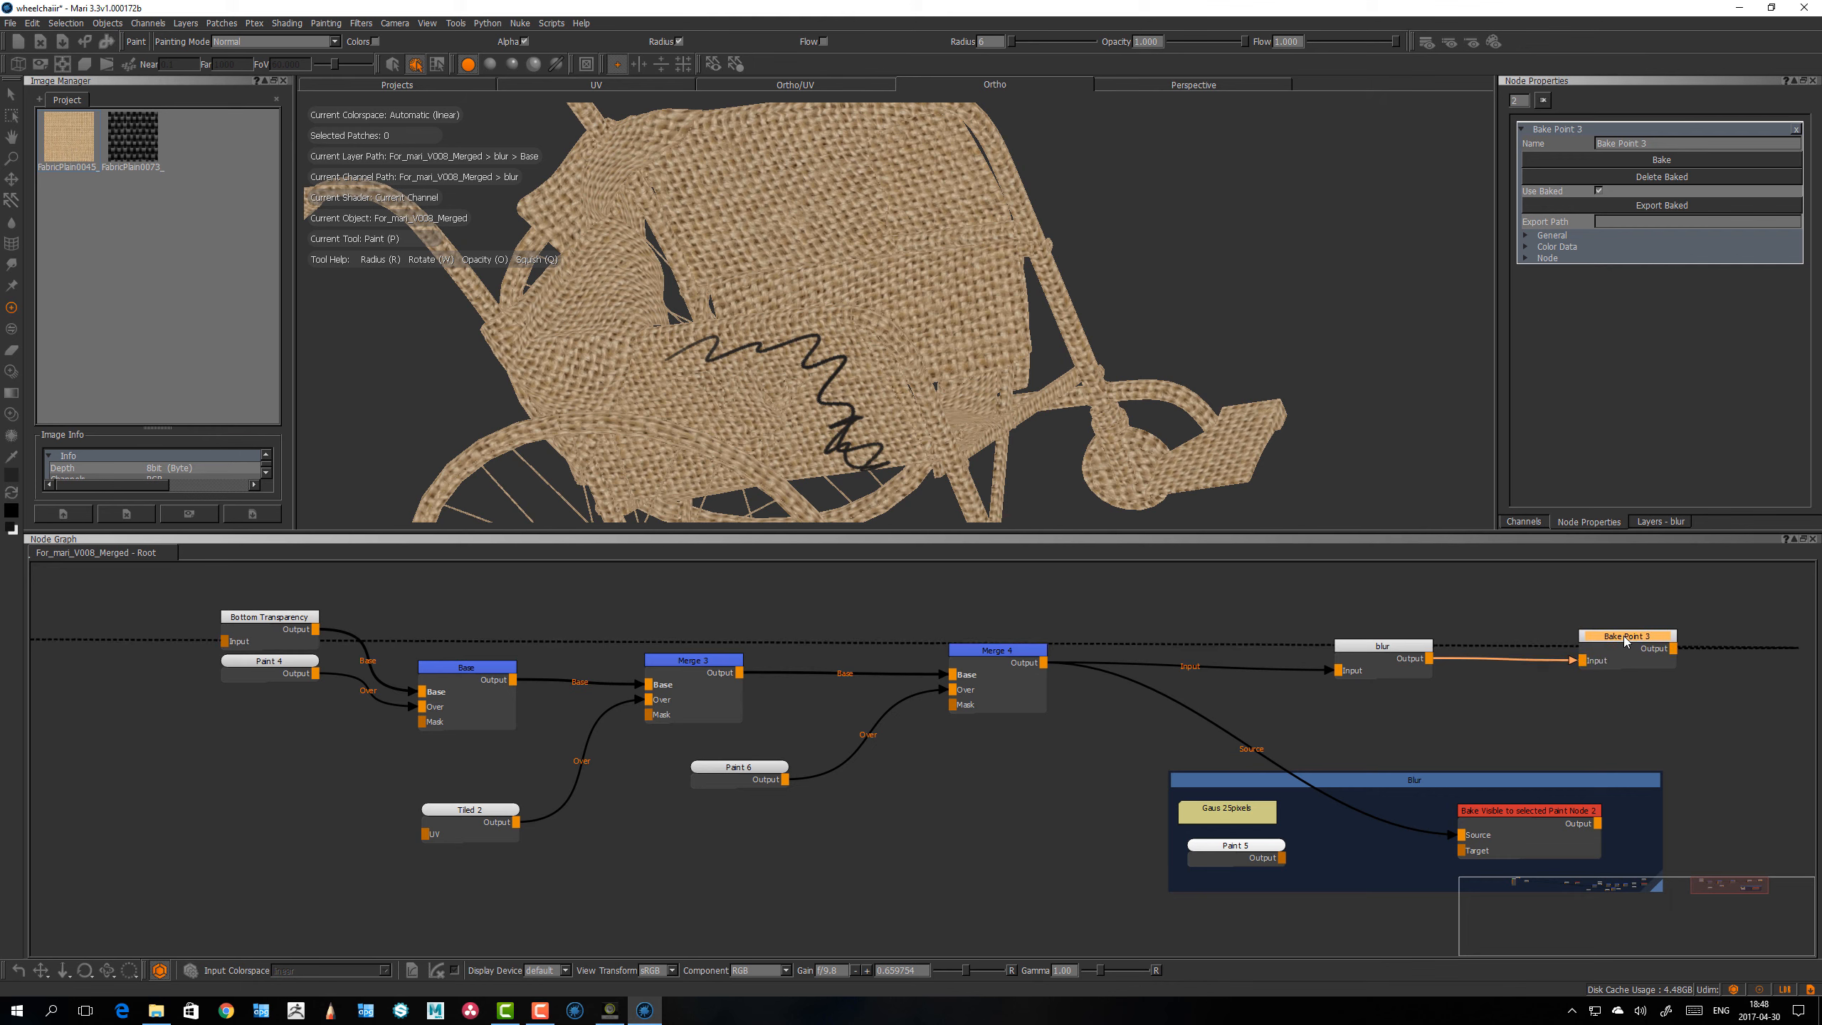
left_click(361, 23)
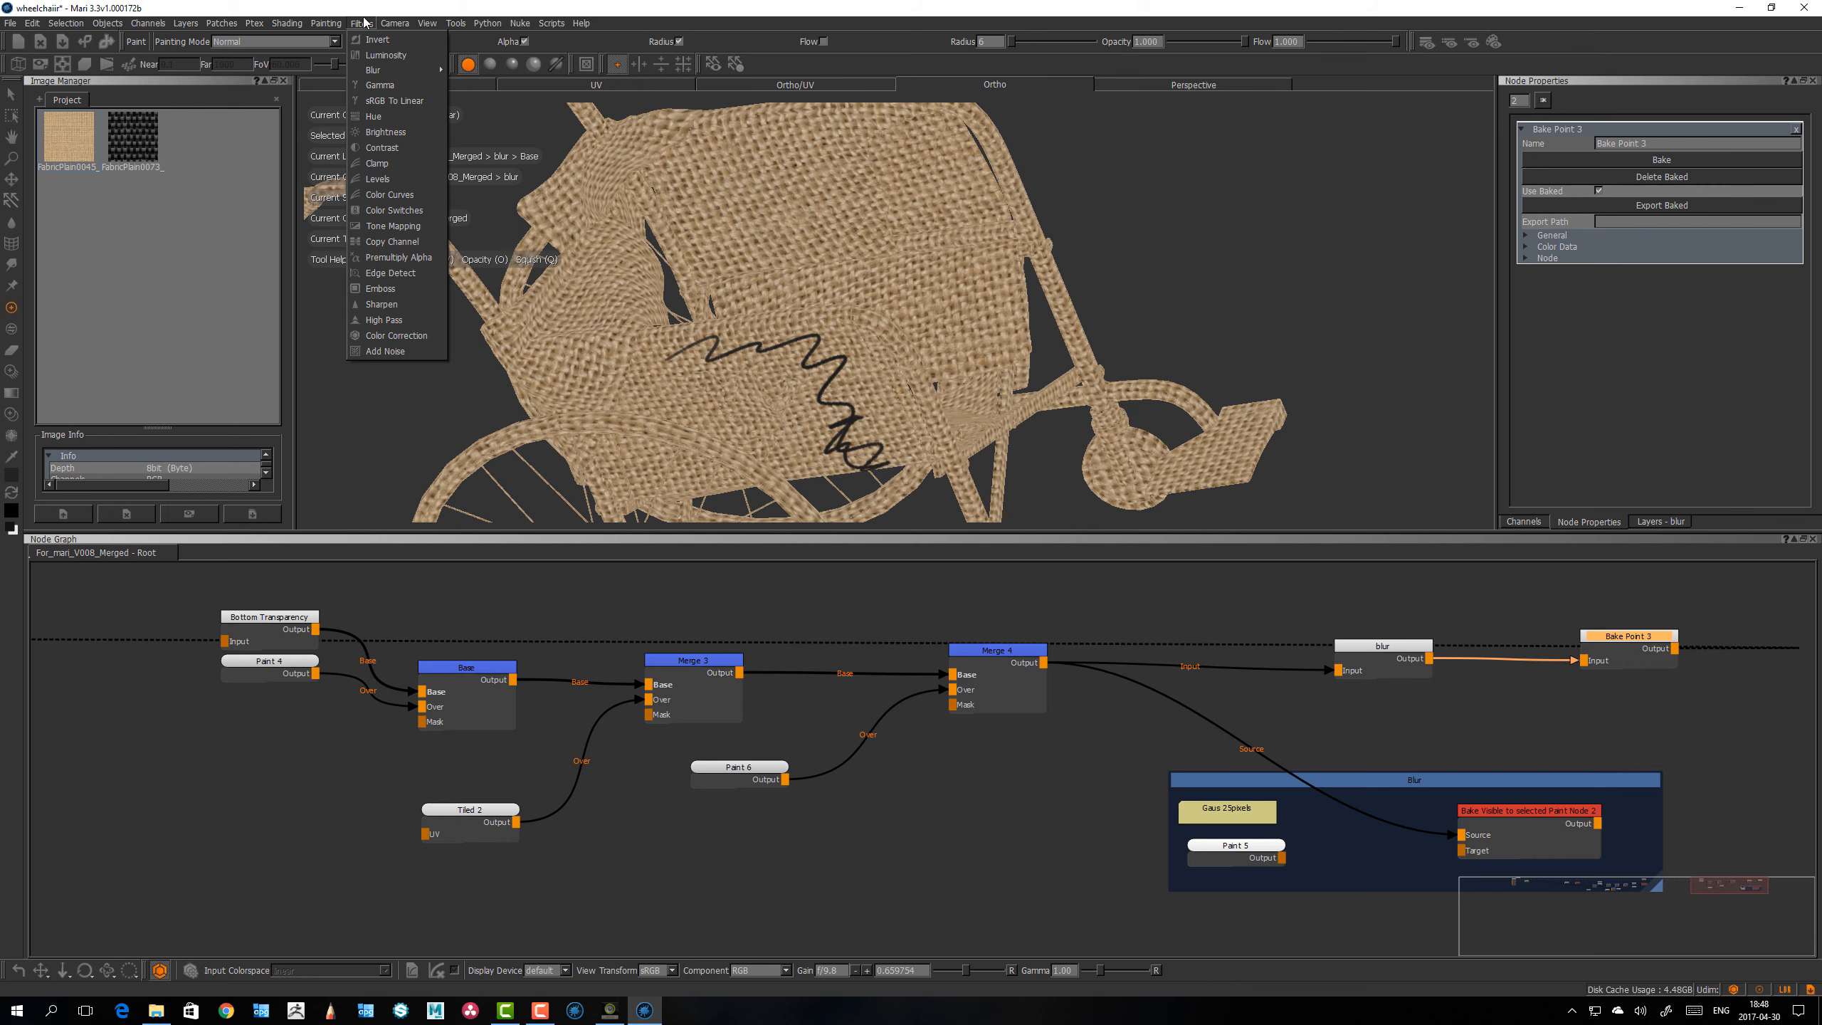
left_click(364, 23)
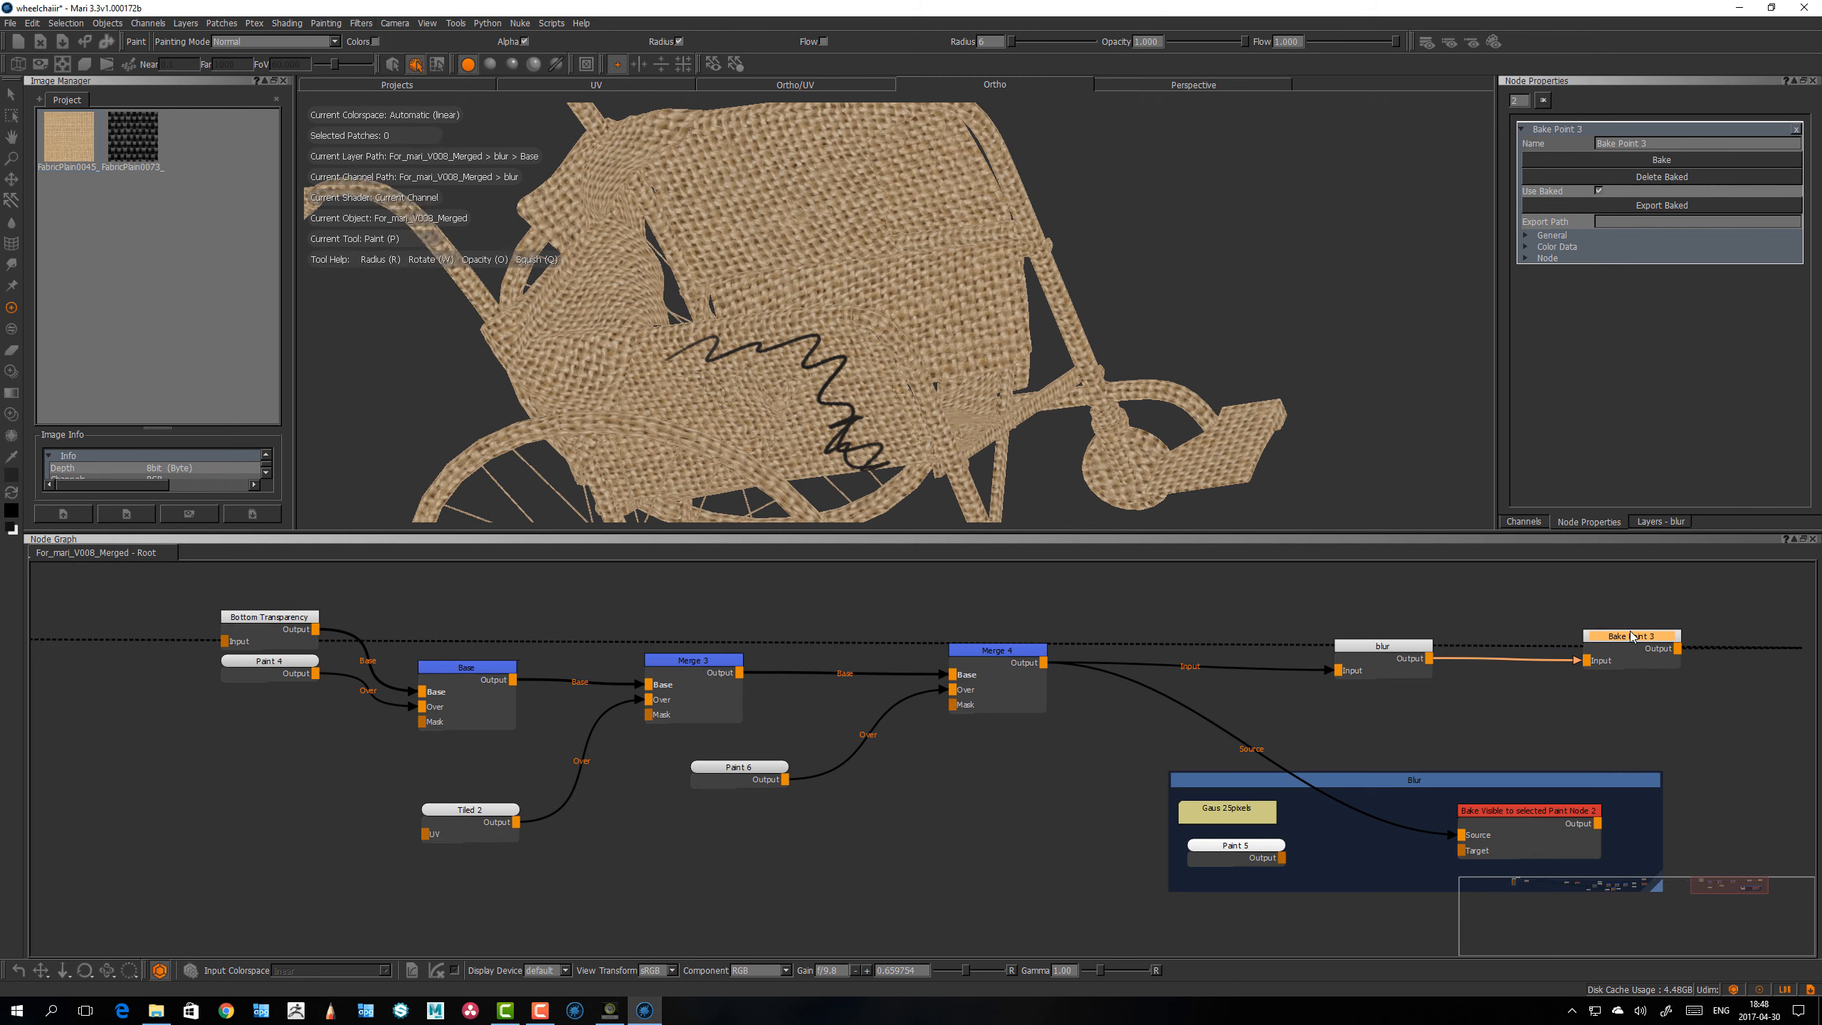
left_click_drag(1634, 638, 1642, 637)
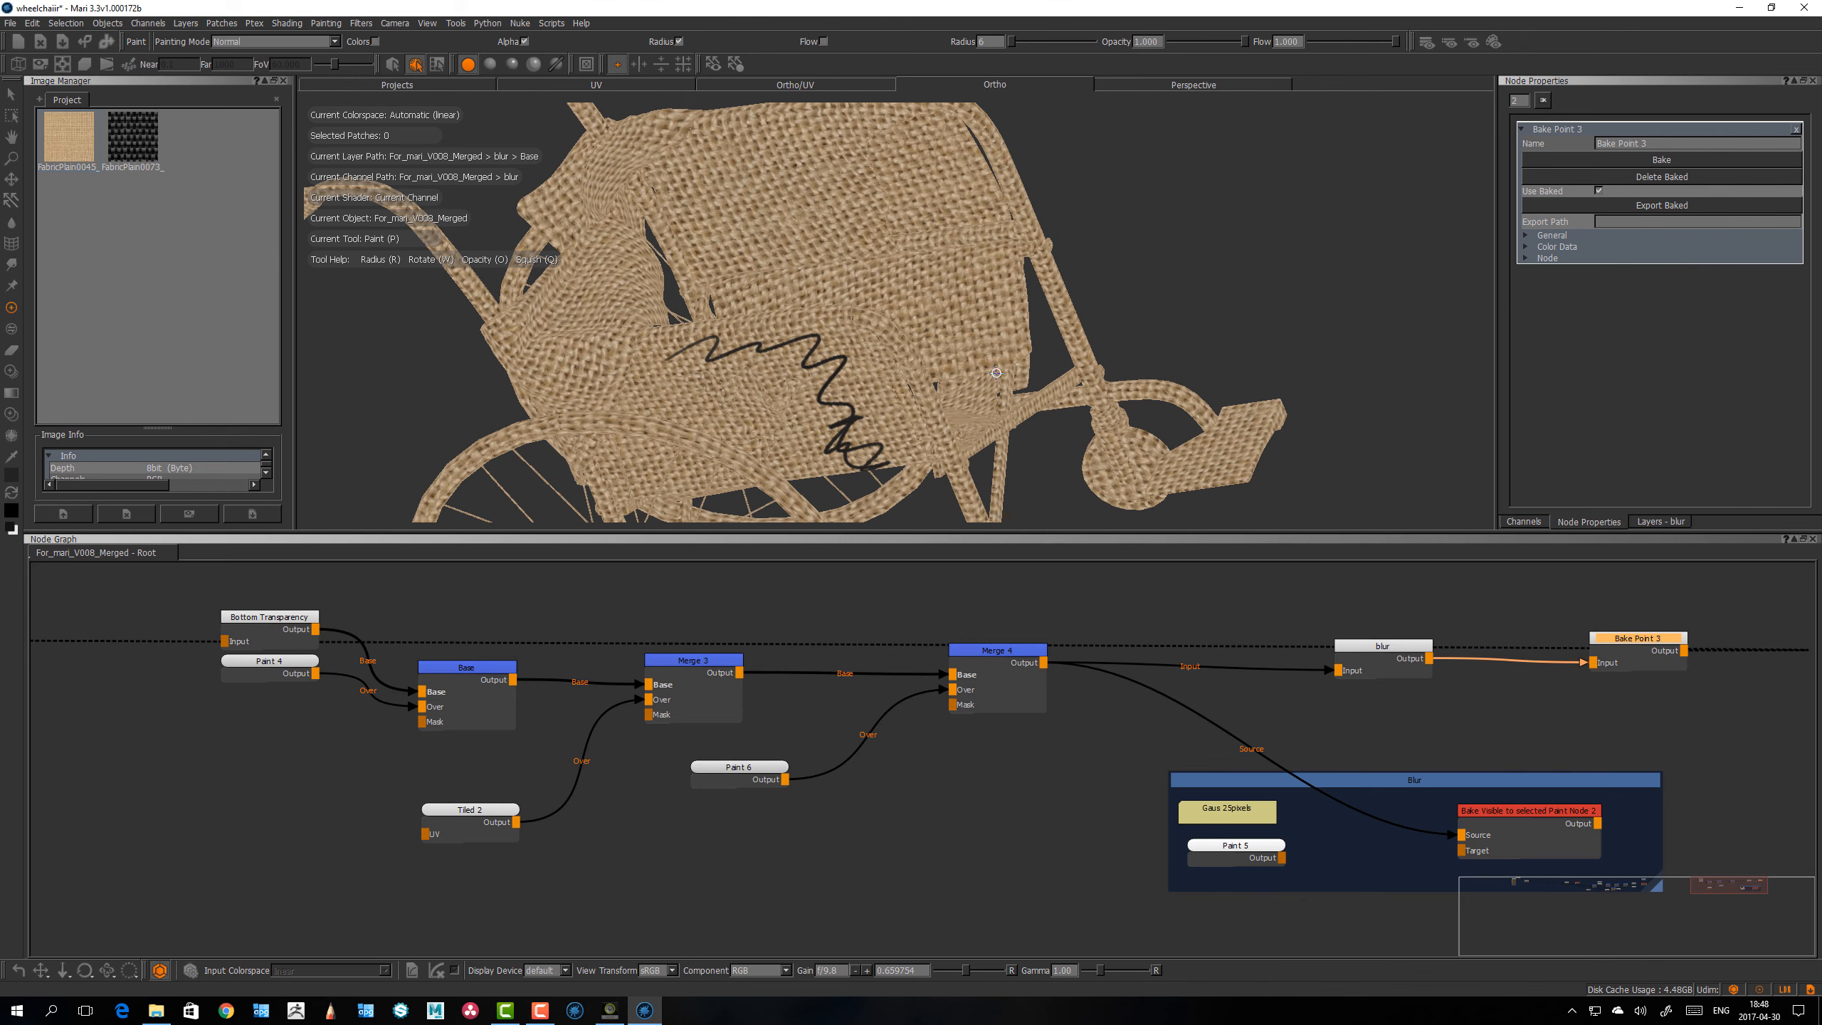
Step: Select the patches covering the wheelchair's zigzag-painted seat side panel and the upper backrest panel
middle_click_drag(996, 373, 941, 380)
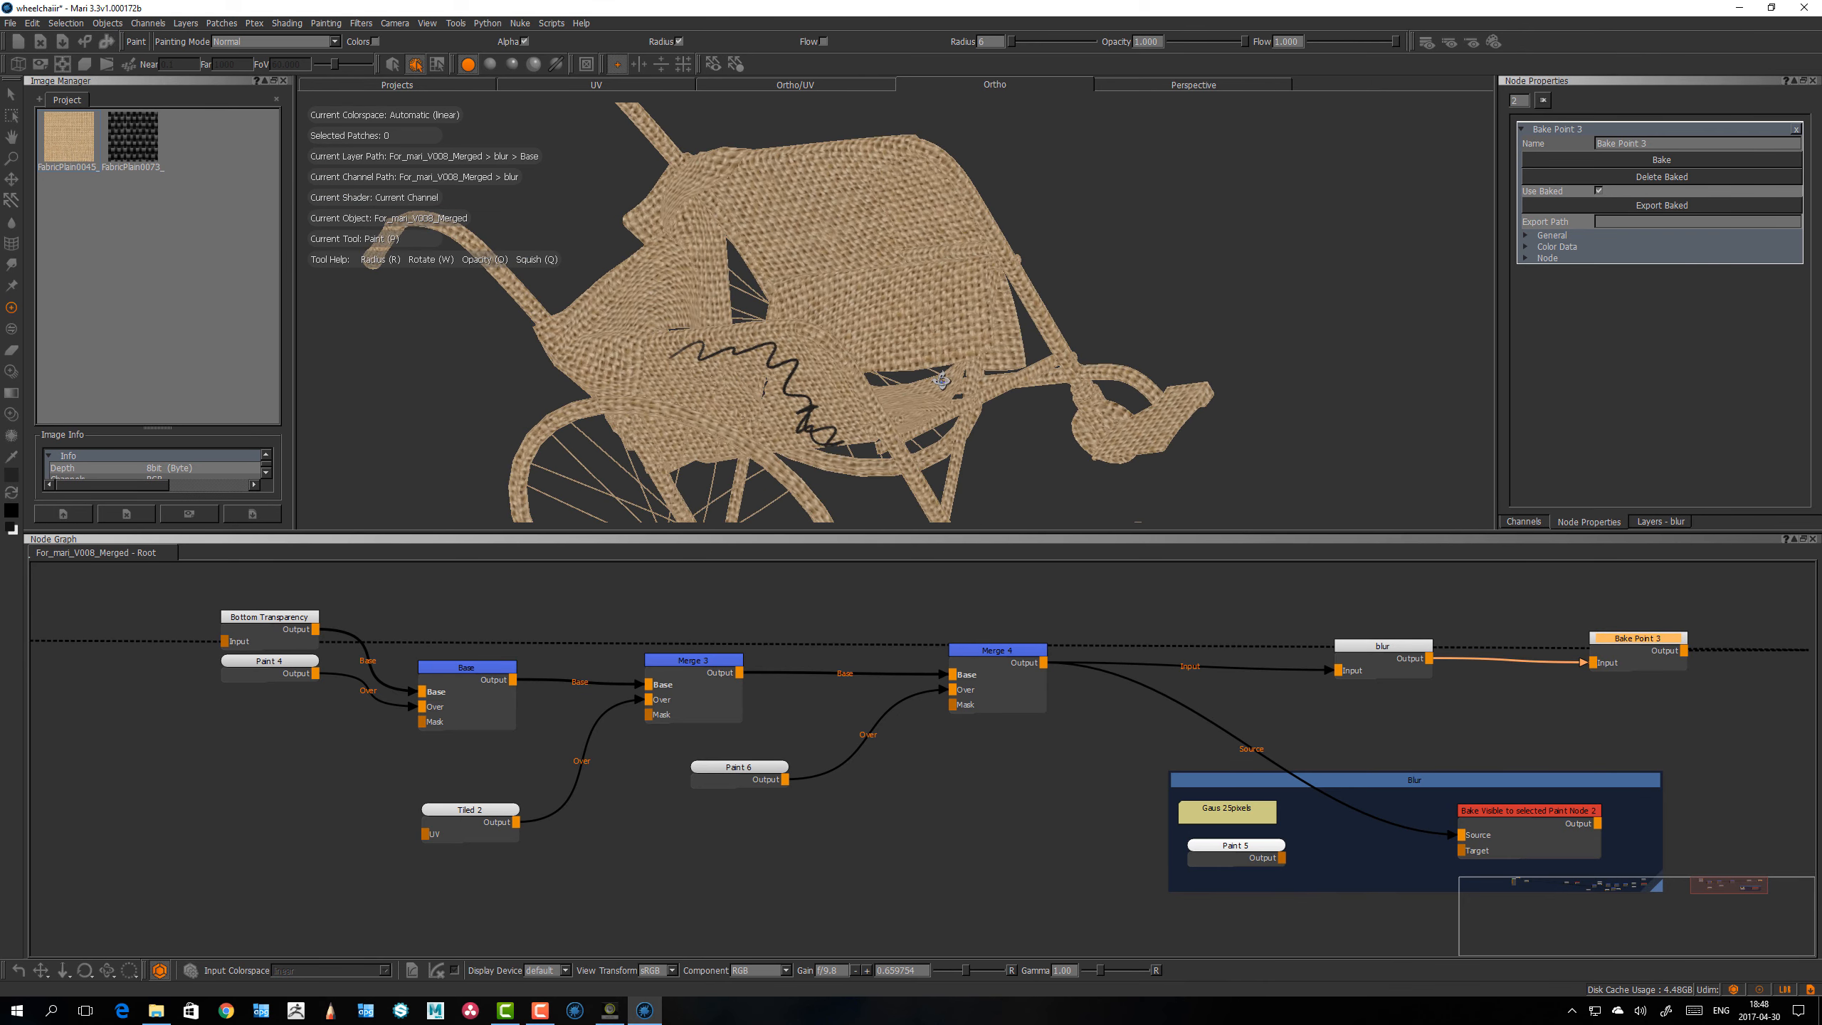
left_click_drag(736, 442, 778, 445, "alt")
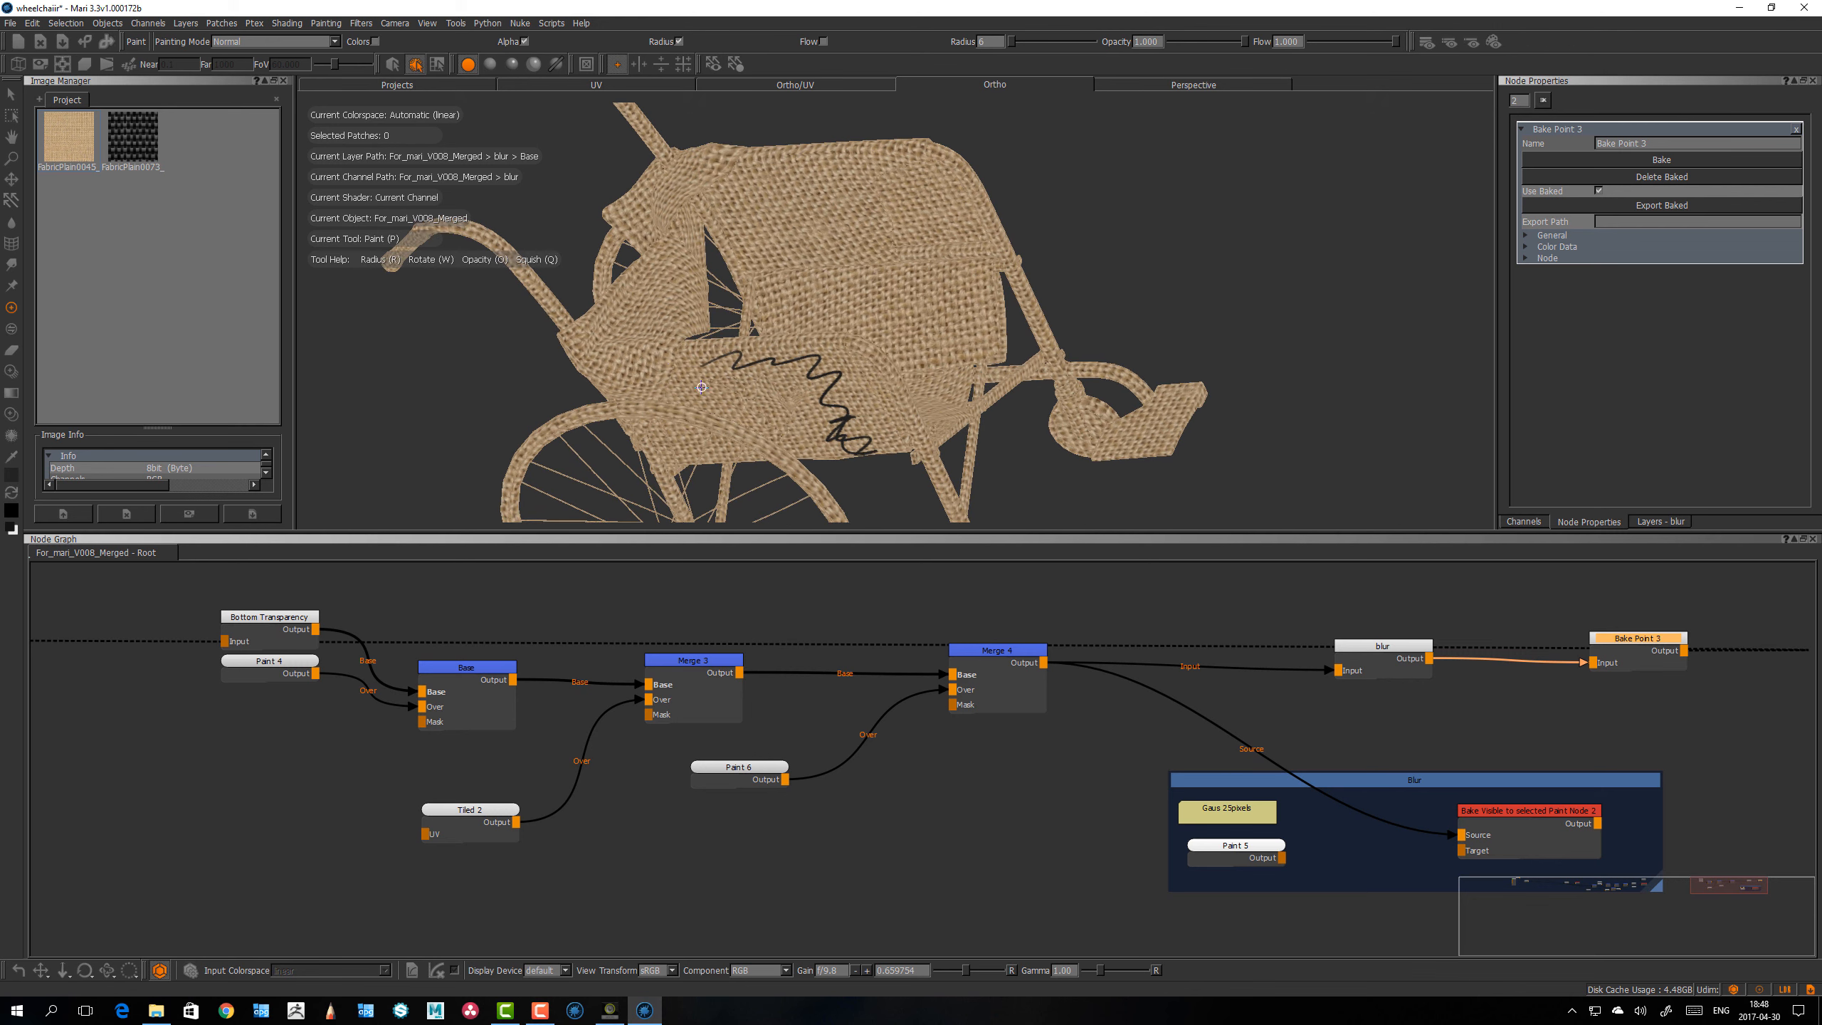
key("s")
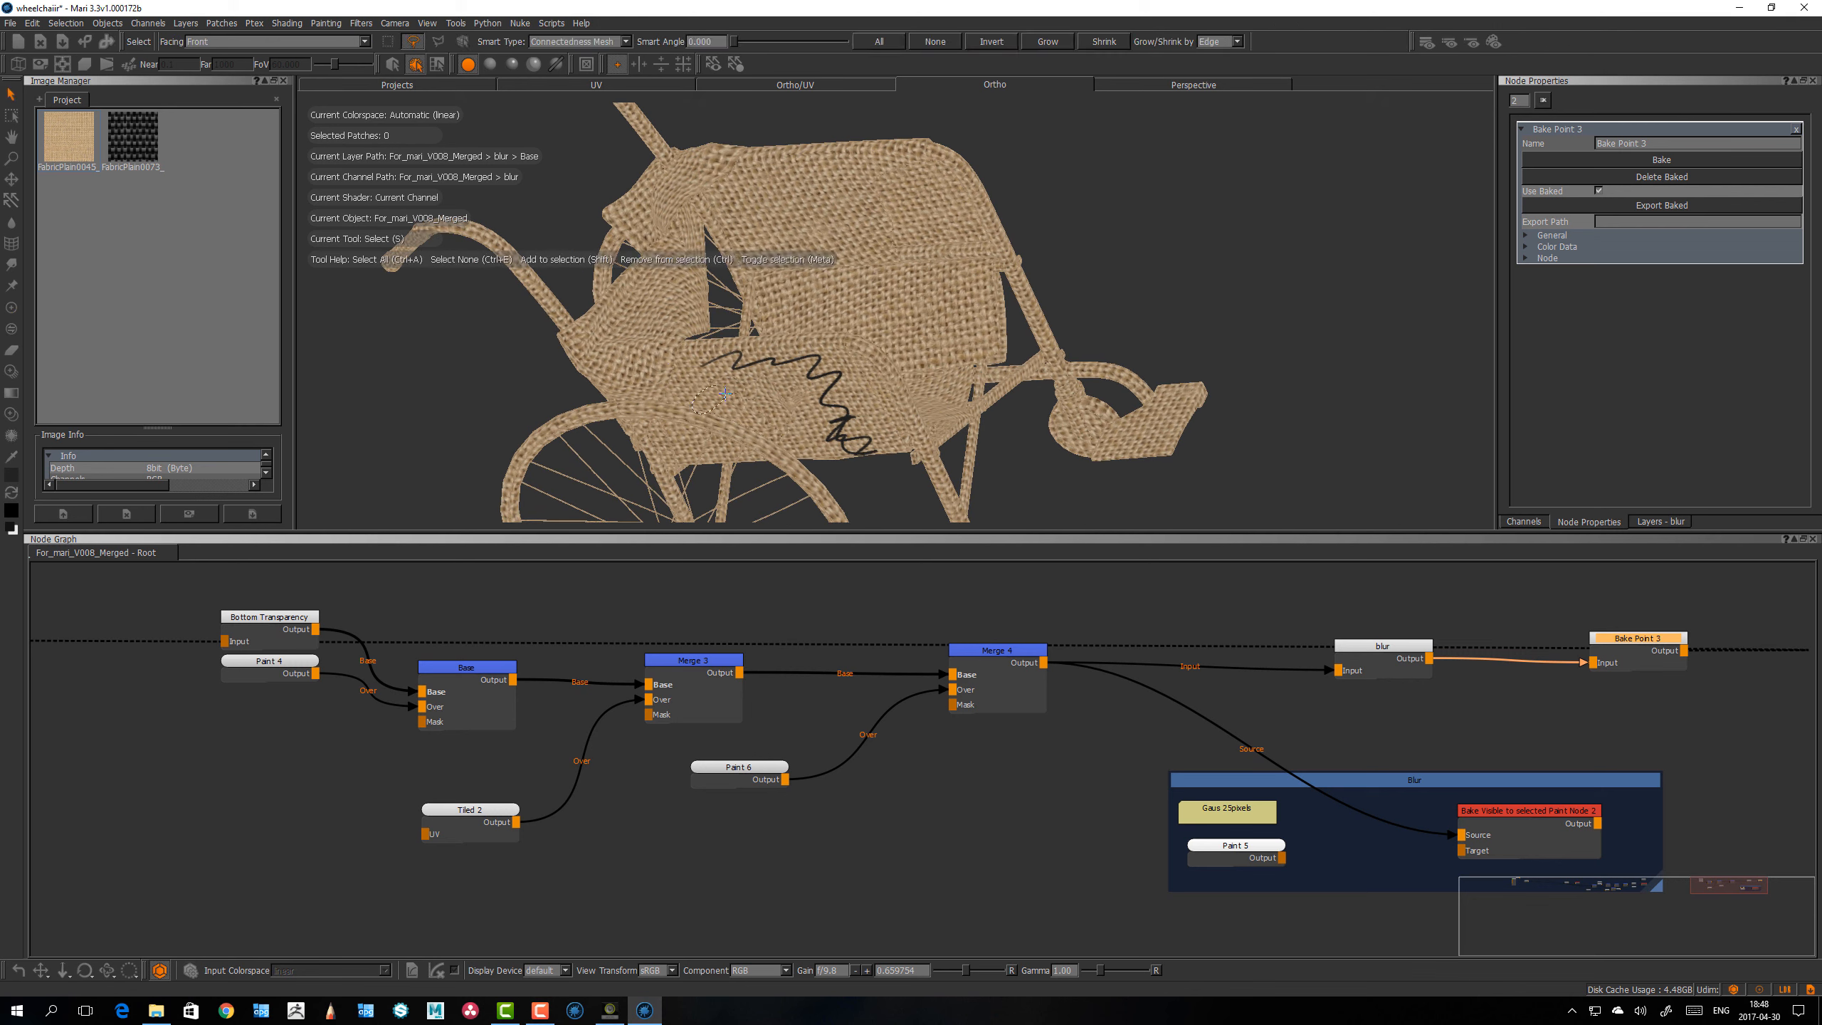
left_click(725, 394)
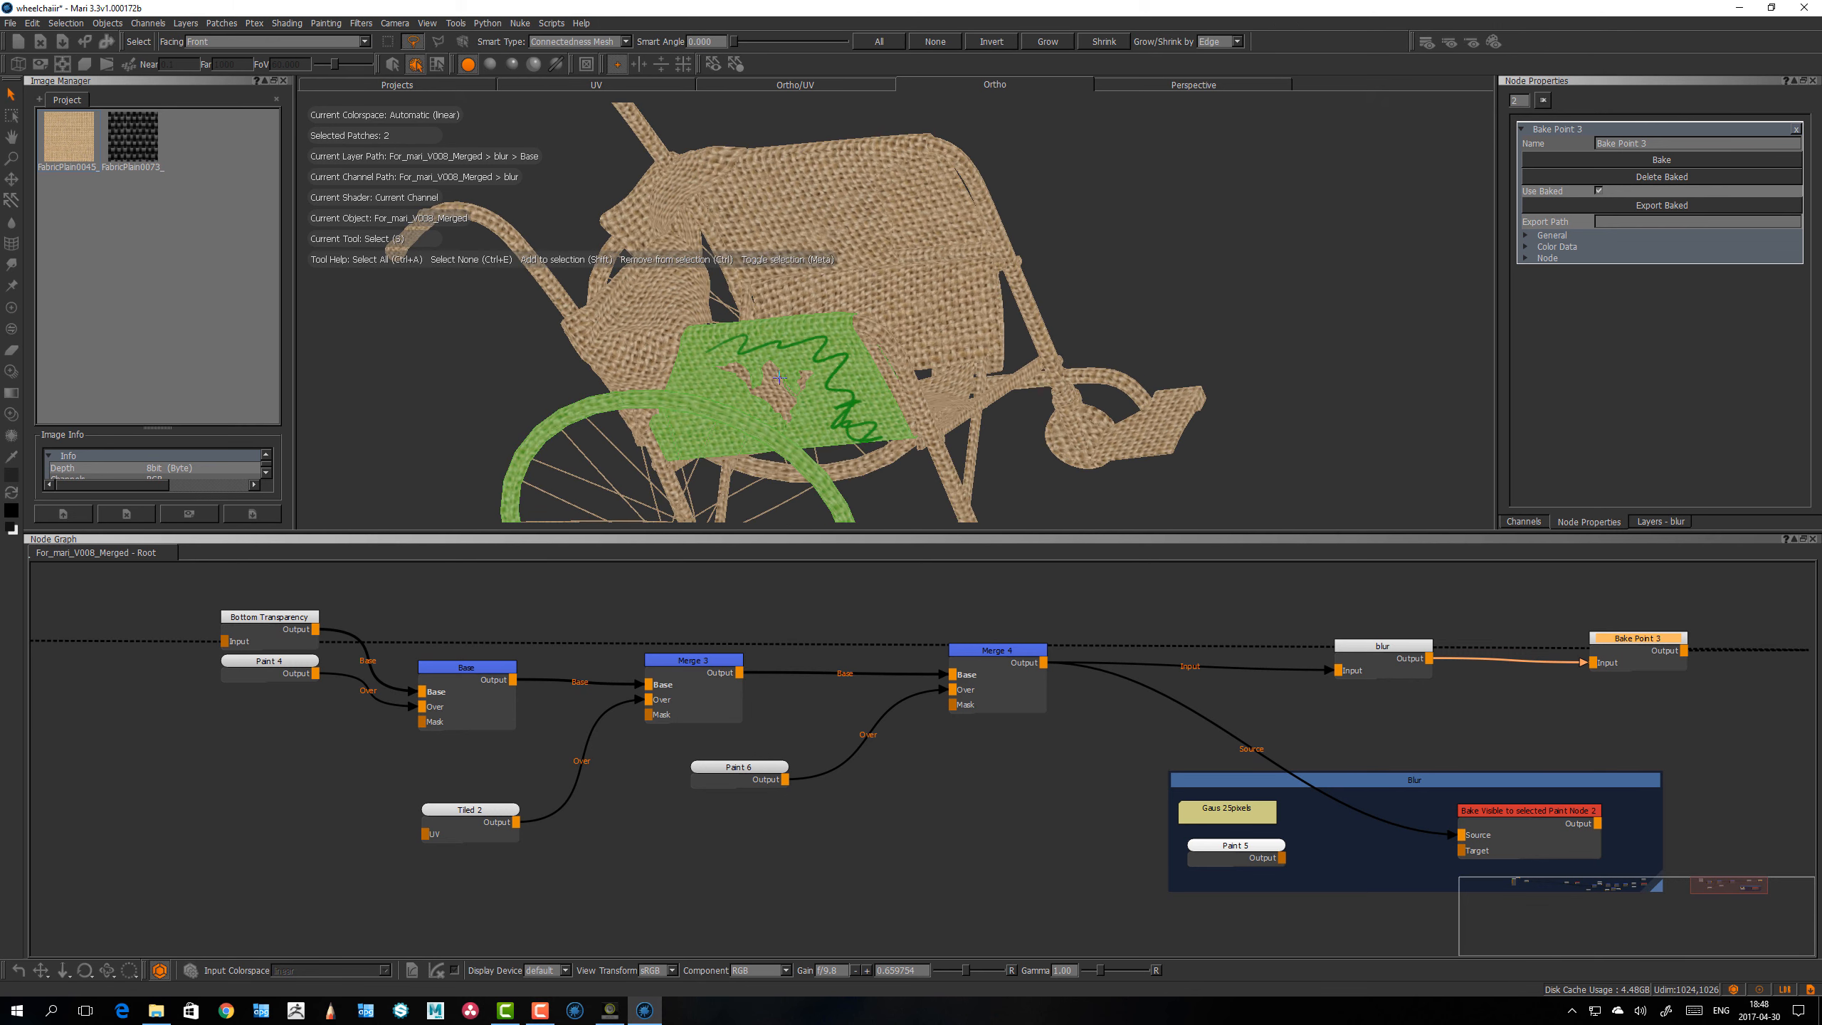
left_click_drag(724, 394, 810, 246, "alt")
left_click_drag(811, 246, 679, 360, "alt")
mouse_move(595, 428)
left_mouse_down()
mouse_move(608, 440)
mouse_move(630, 409)
mouse_move(712, 460)
mouse_move(796, 459)
left_mouse_up()
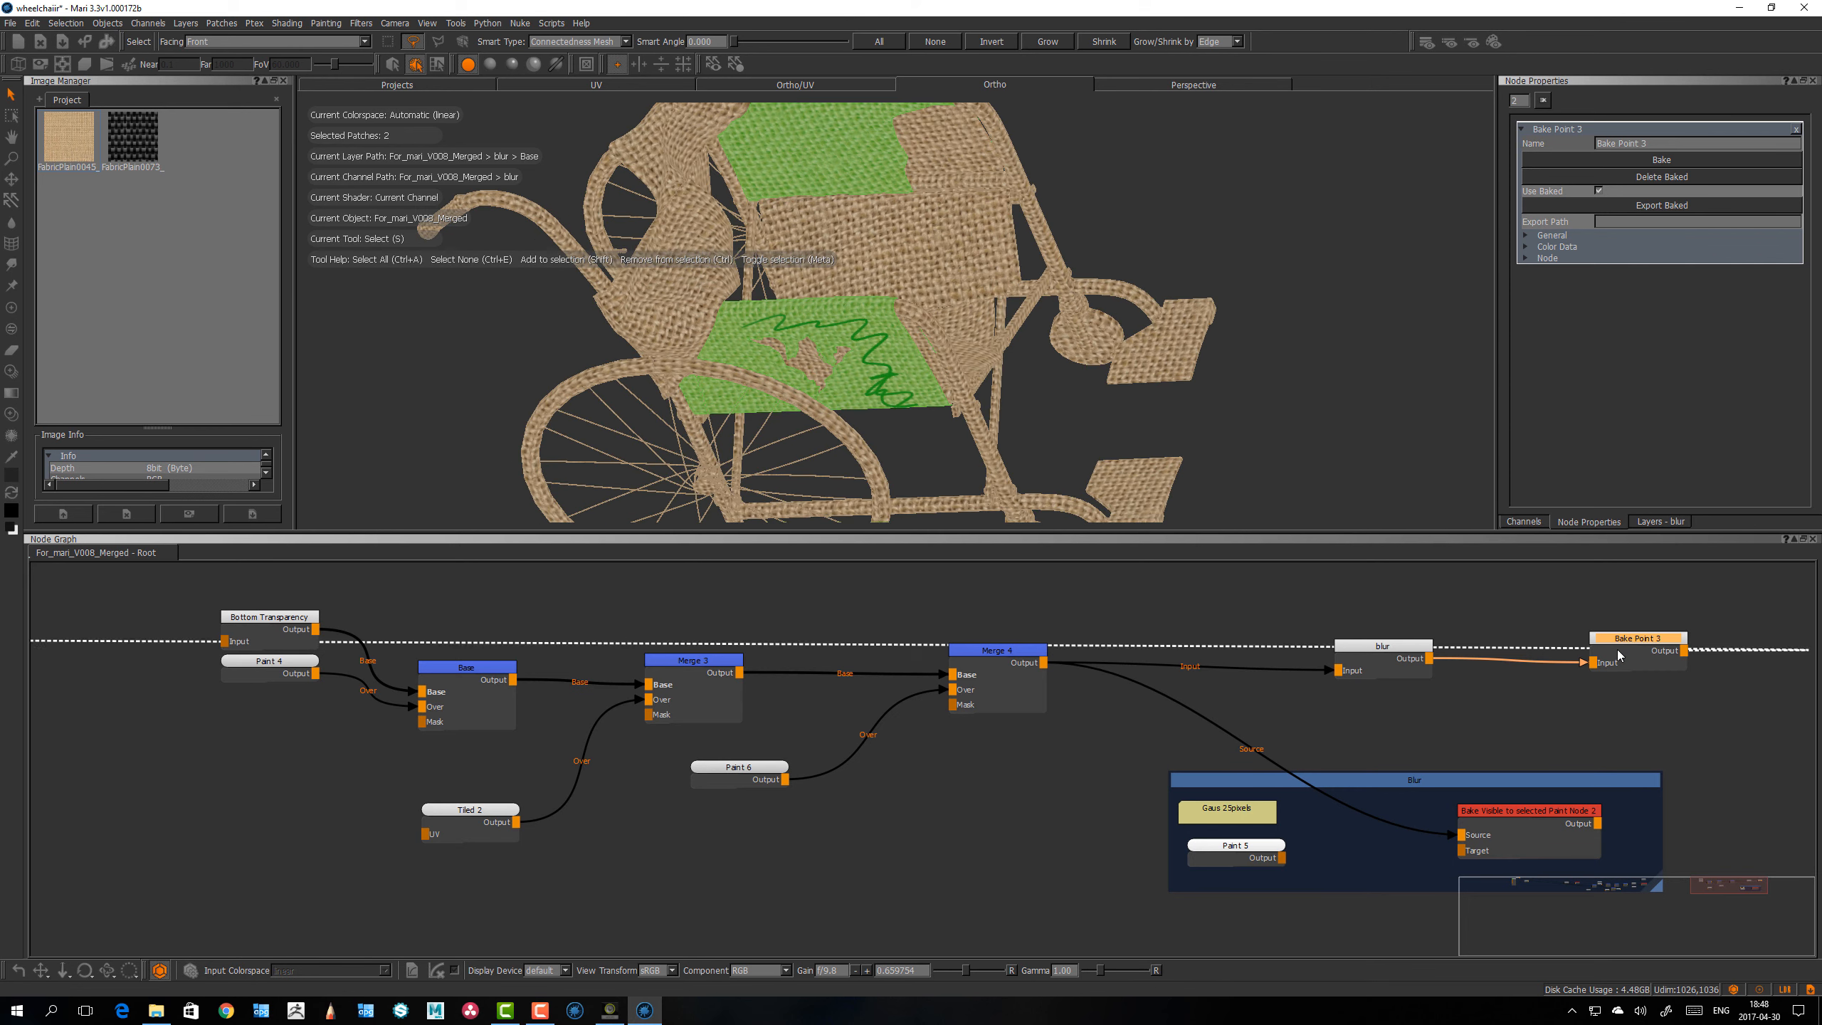
Step: Shift the Bake Point 3 node farther from the blur node and nudge the blur node slightly upward
left_click_drag(1624, 642, 1634, 637)
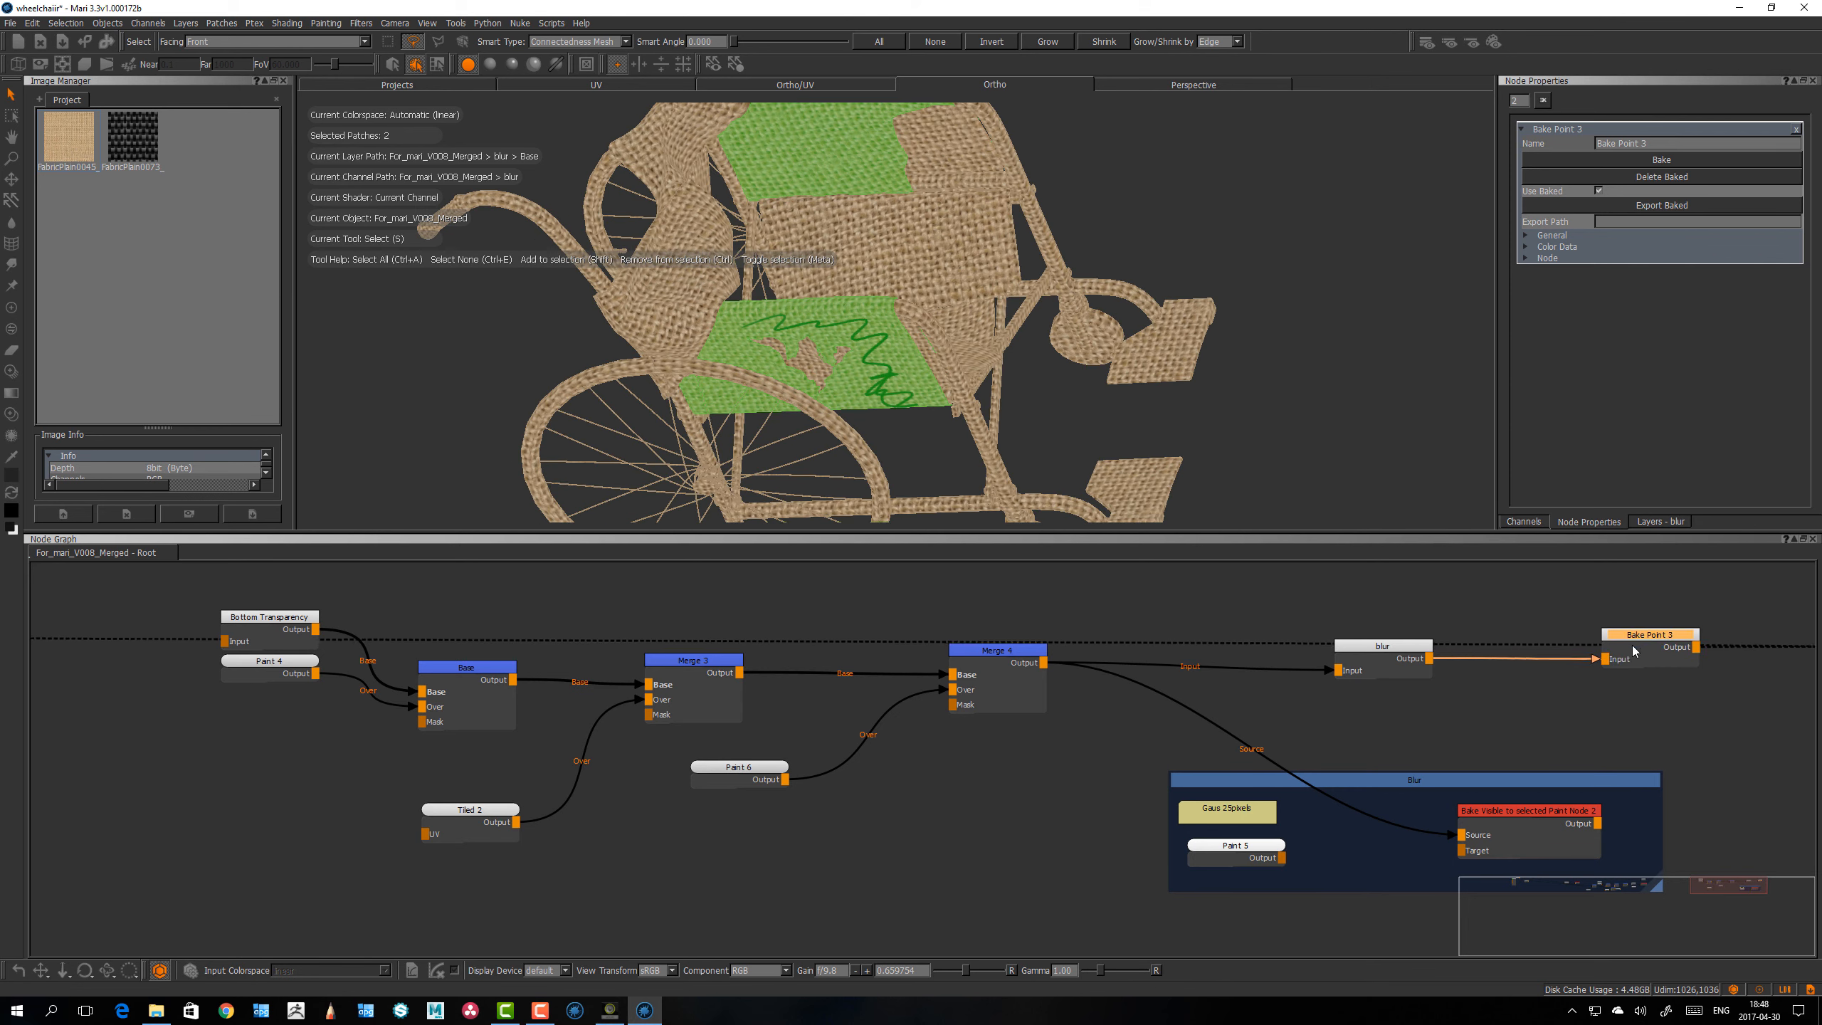
left_click_drag(1633, 640, 1645, 638)
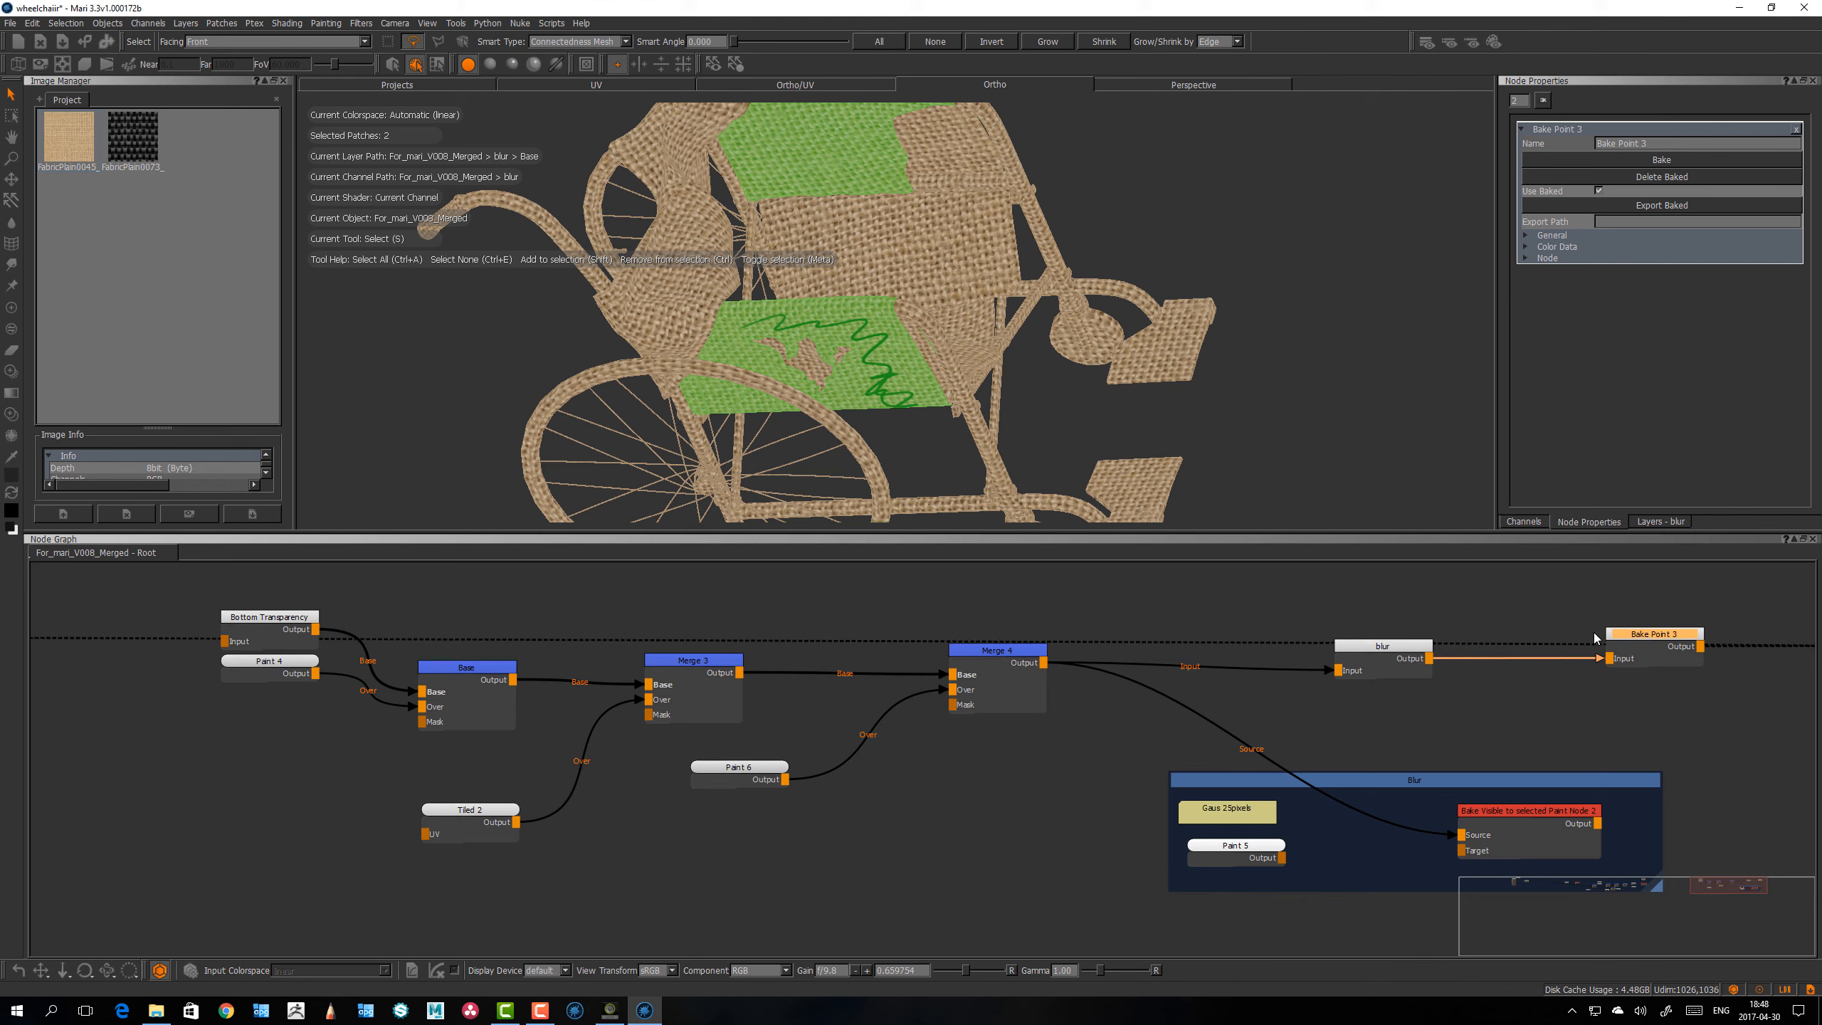
left_click_drag(1130, 368, 1101, 337, "alt")
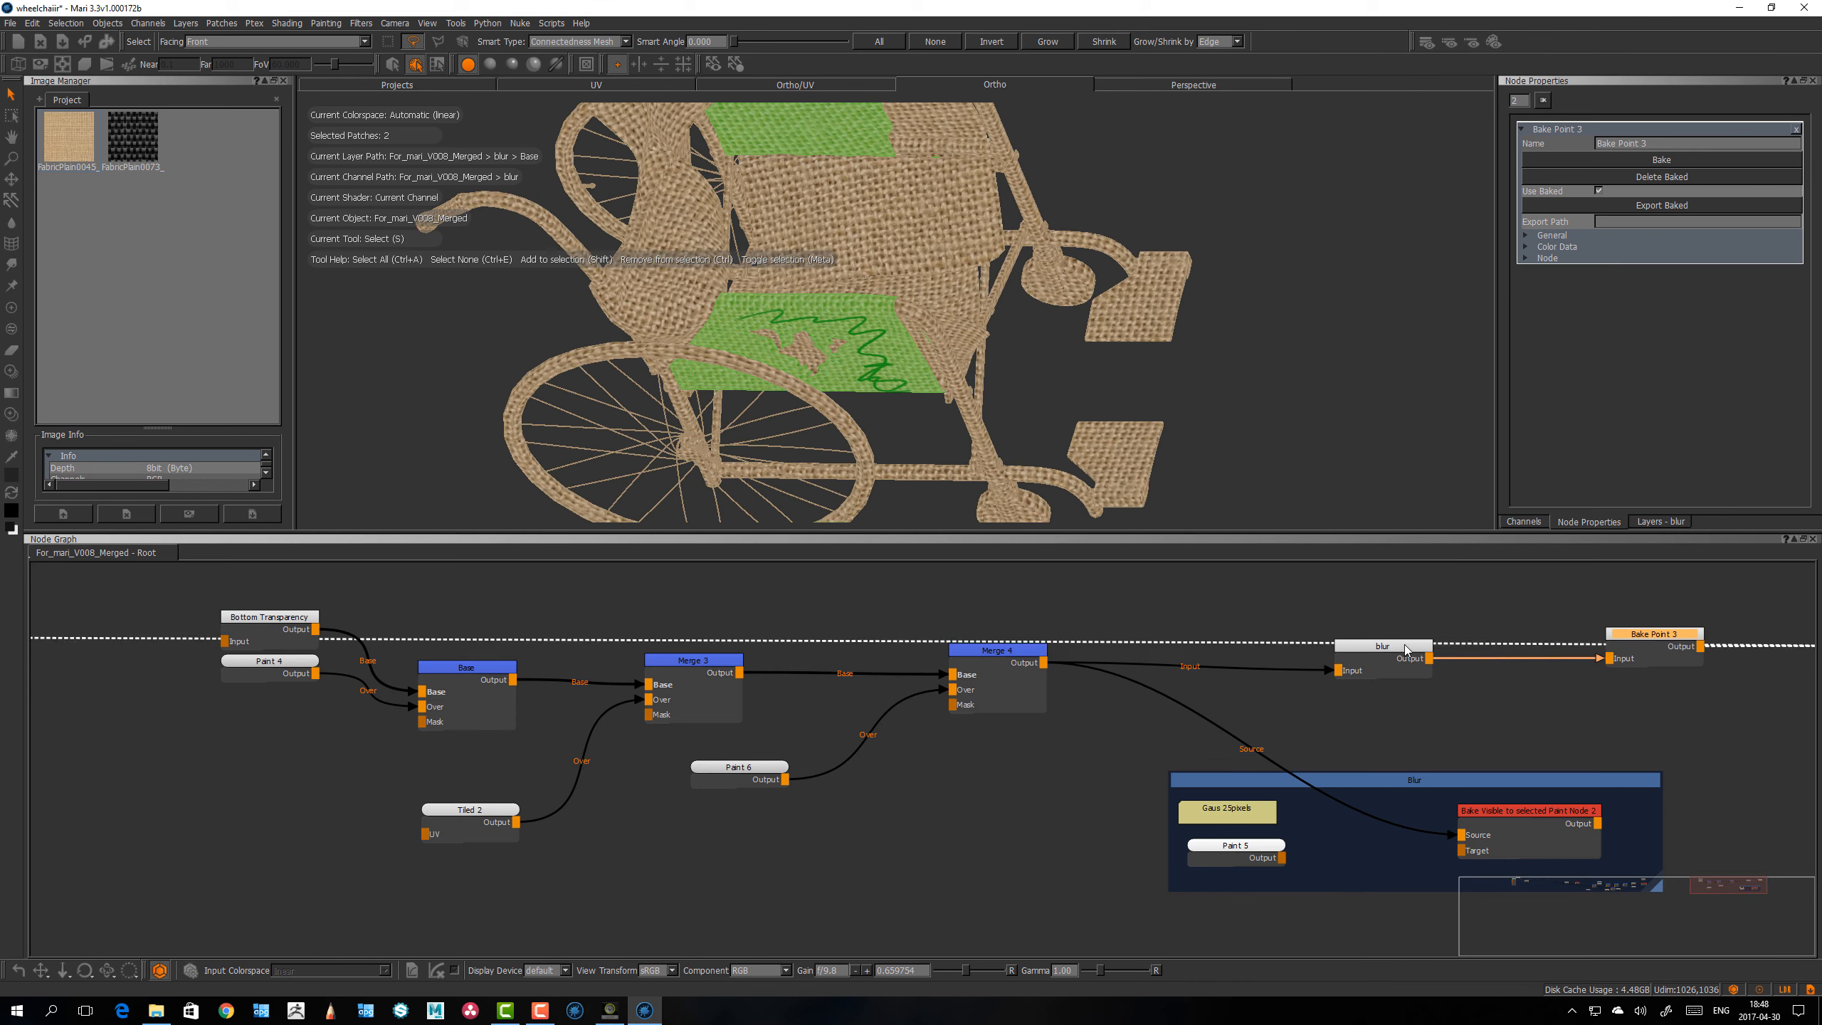
left_click_drag(1404, 640, 1409, 632)
left_click(1627, 645)
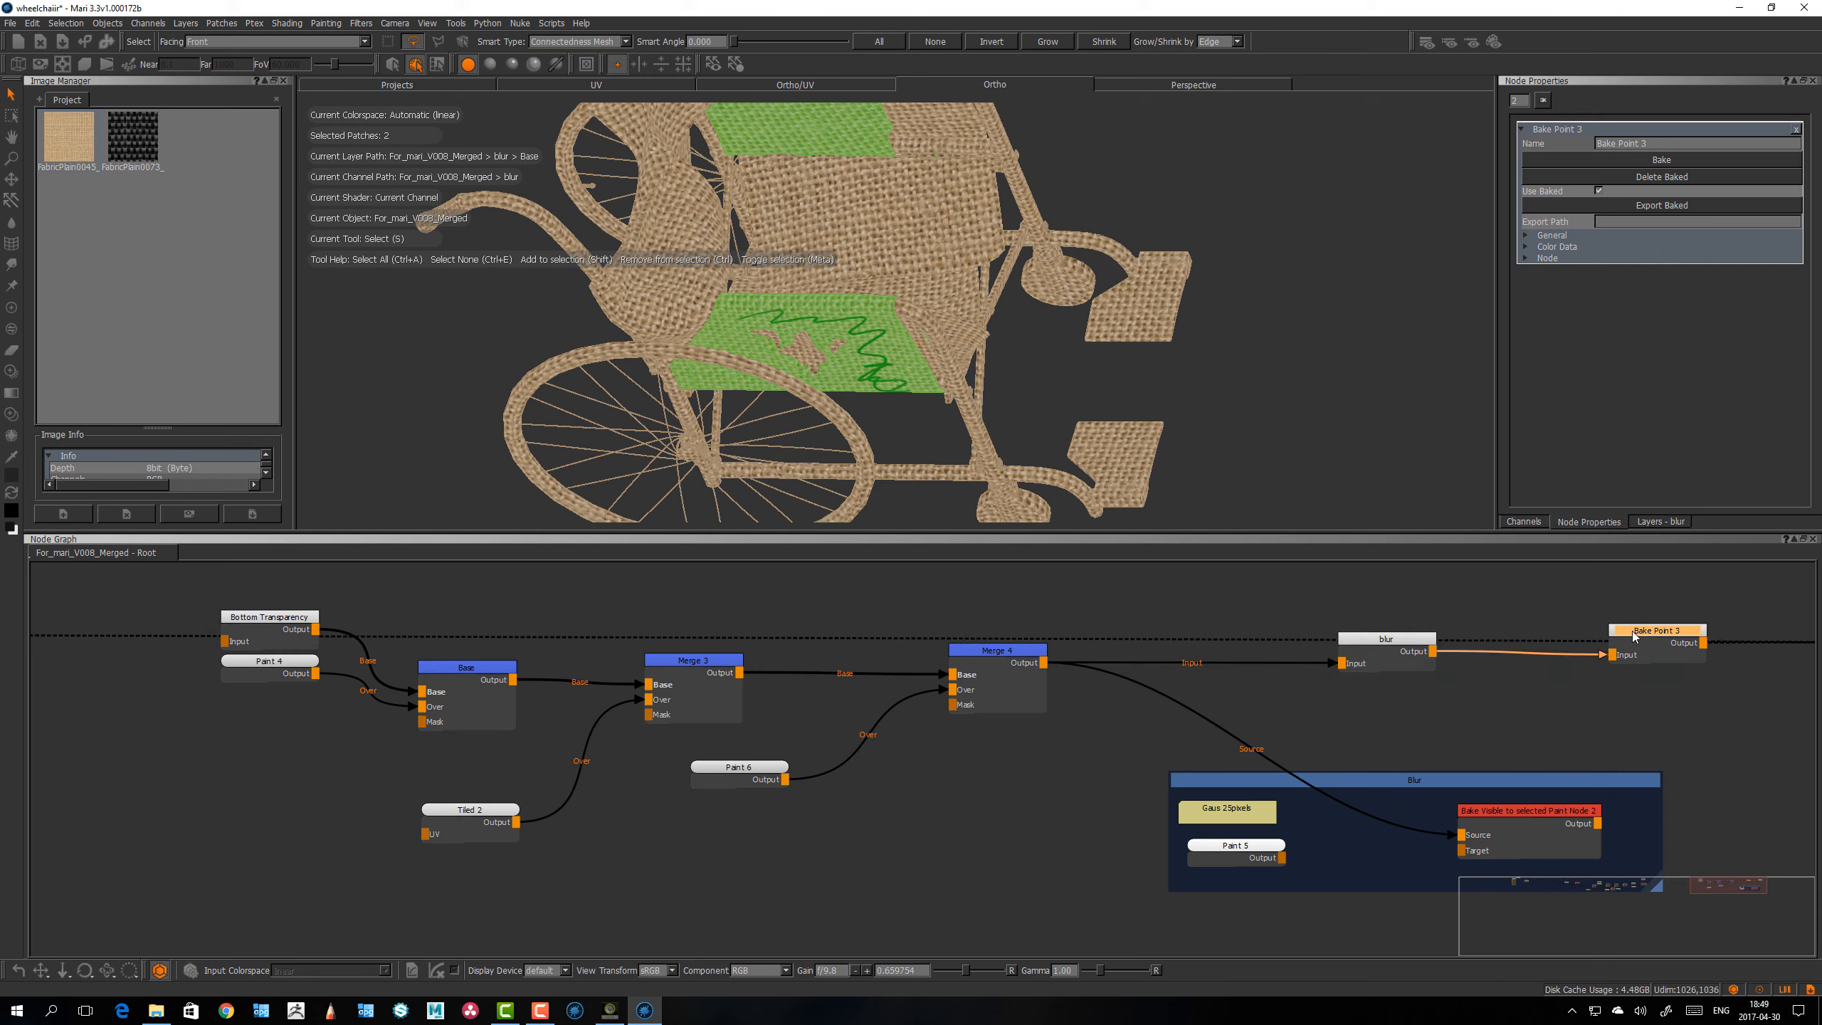